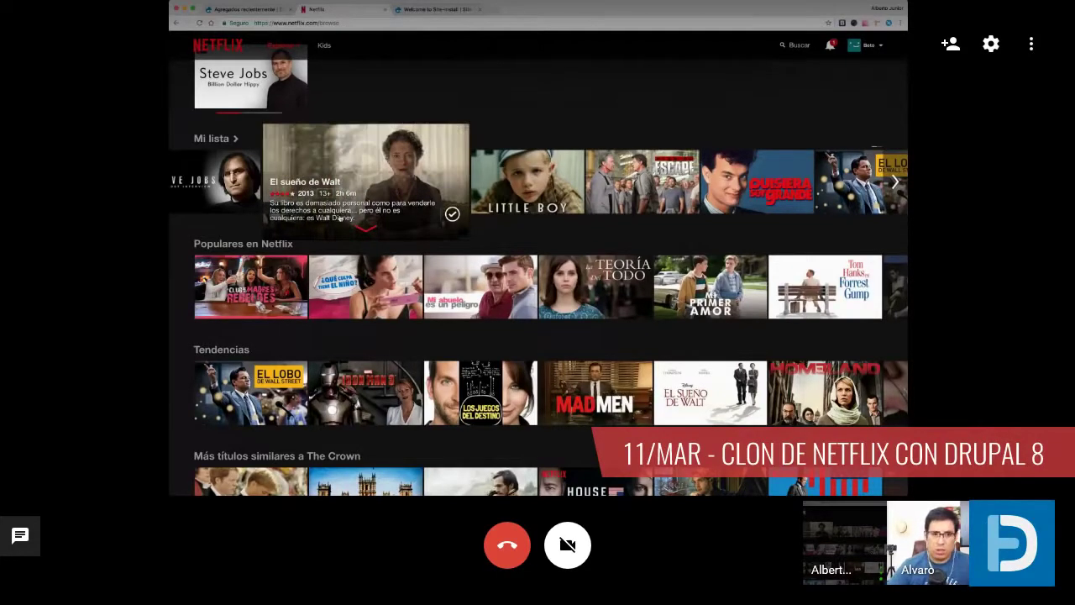
Step: Play El sueño de Walt from the Mi lista row and return to the Netflix browse page
mouse_move(375, 156)
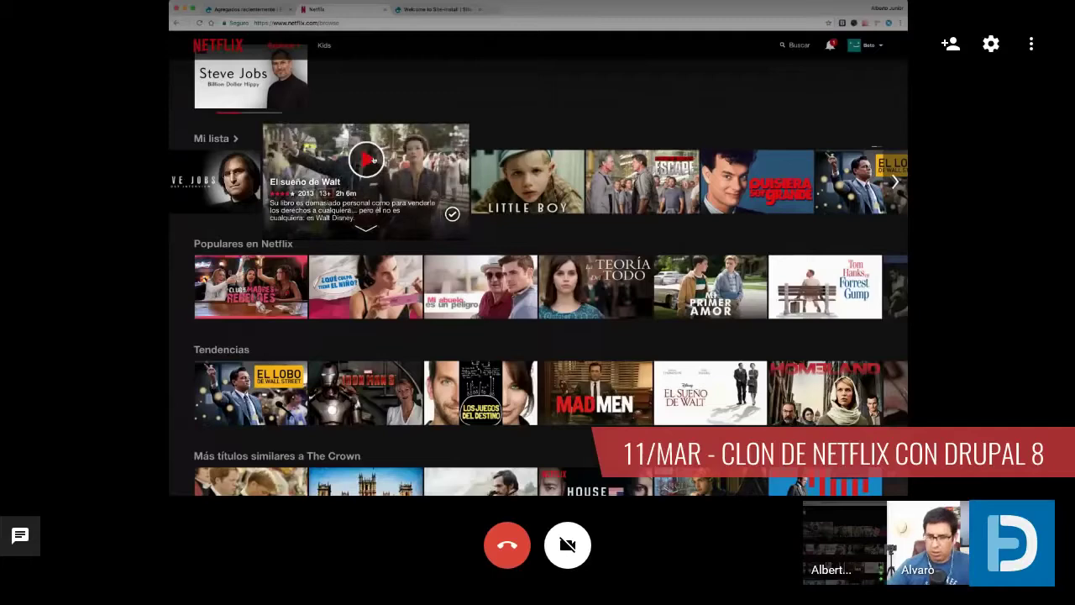
click(373, 159)
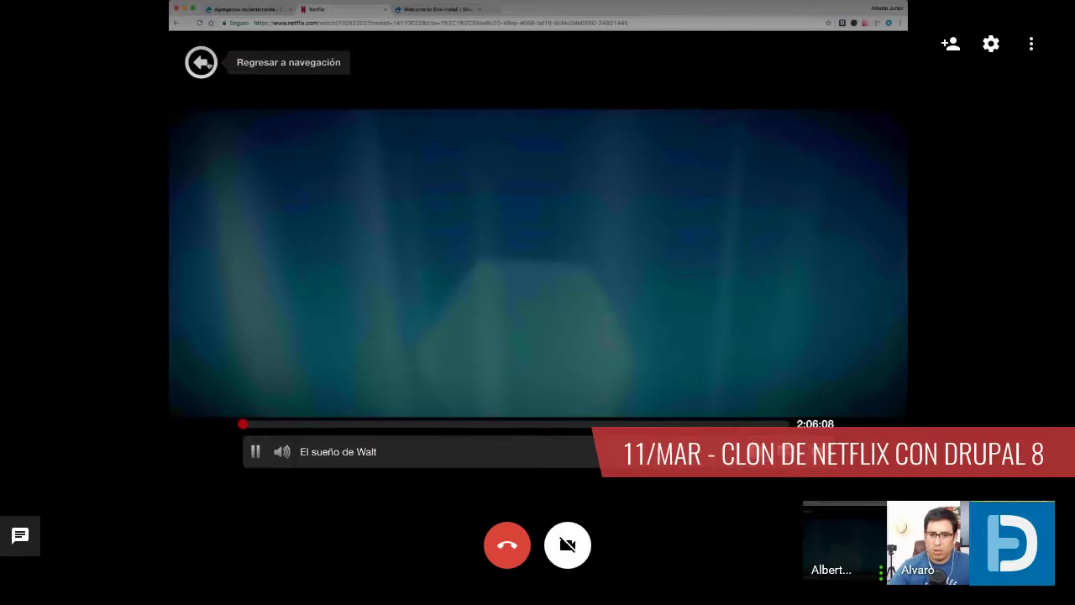
click(201, 62)
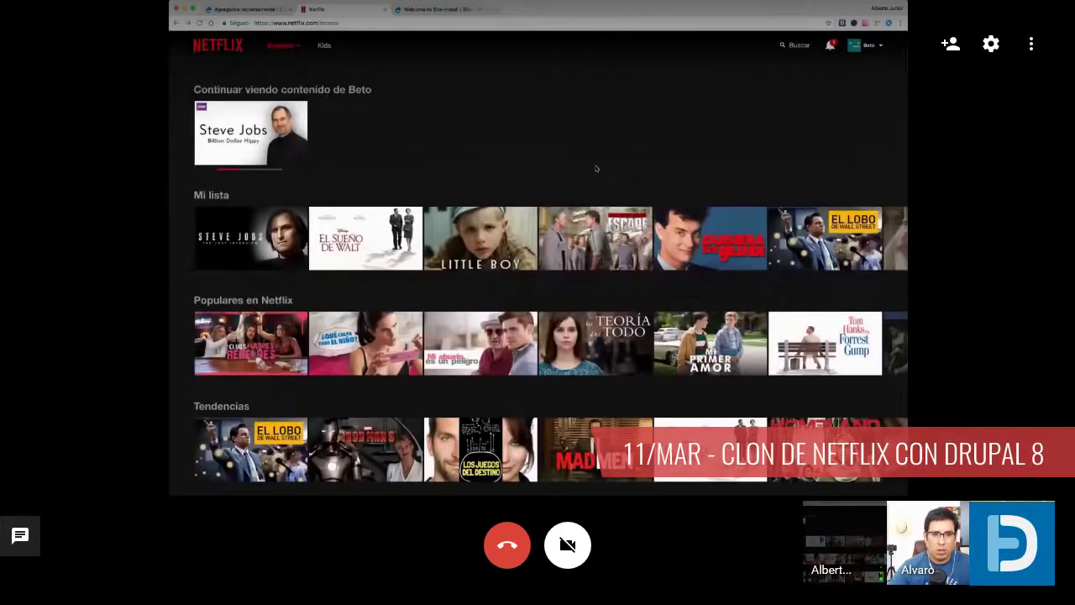
mouse_move(286, 47)
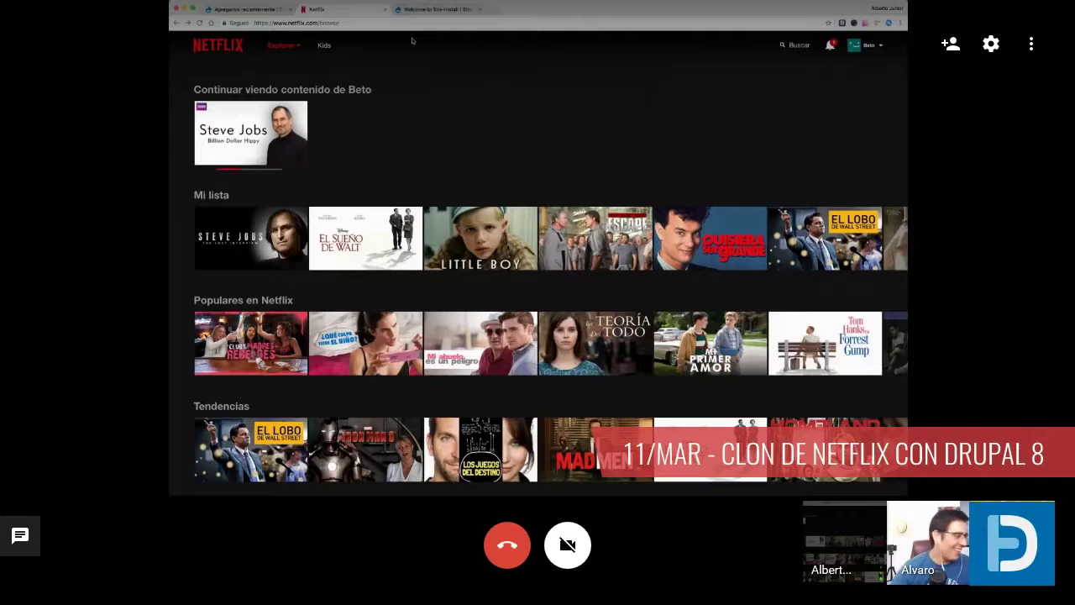
Step: Switch to the Drupal site and open its Taxonomy administration page
key(ctrl+Tab)
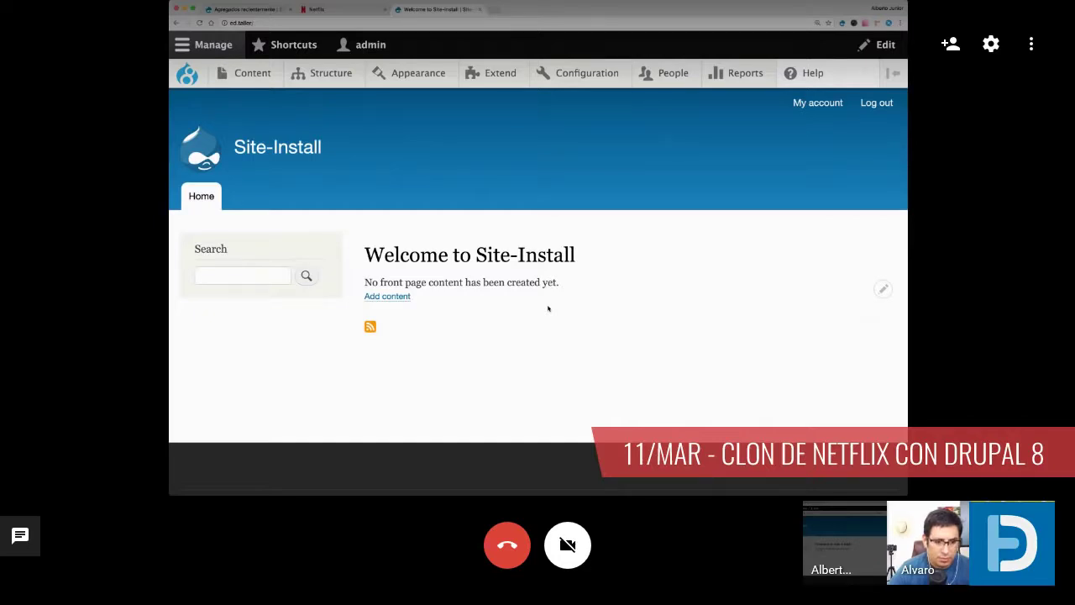
mouse_move(350, 84)
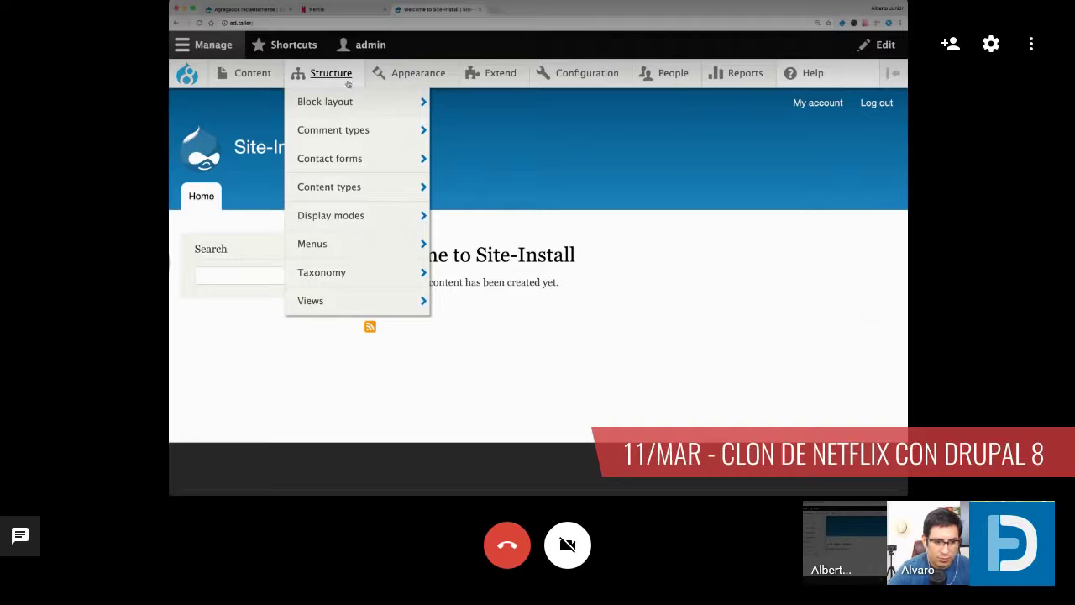
mouse_move(348, 162)
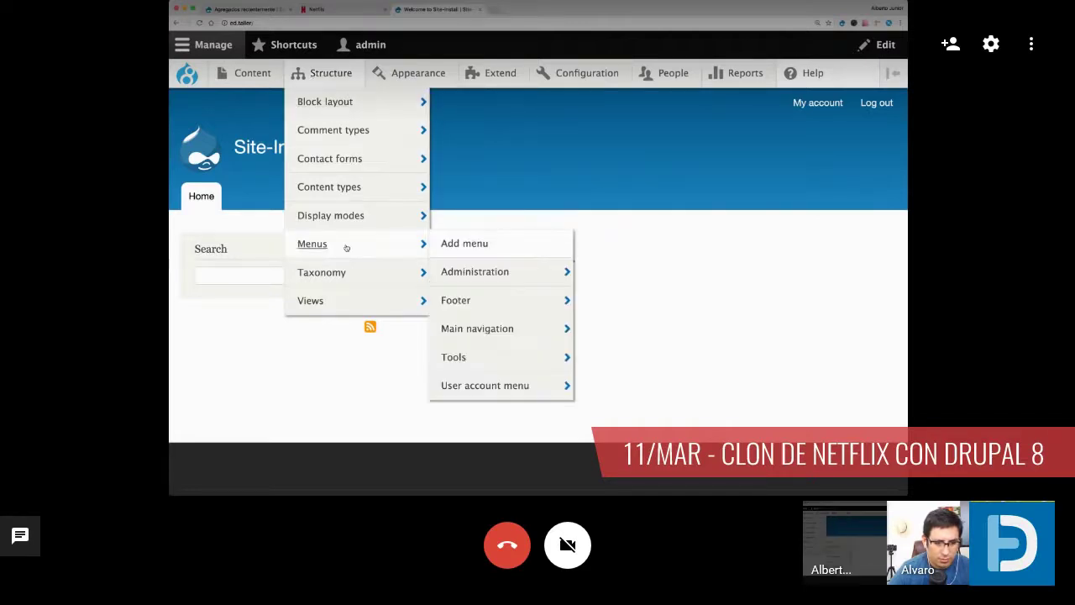
mouse_move(350, 276)
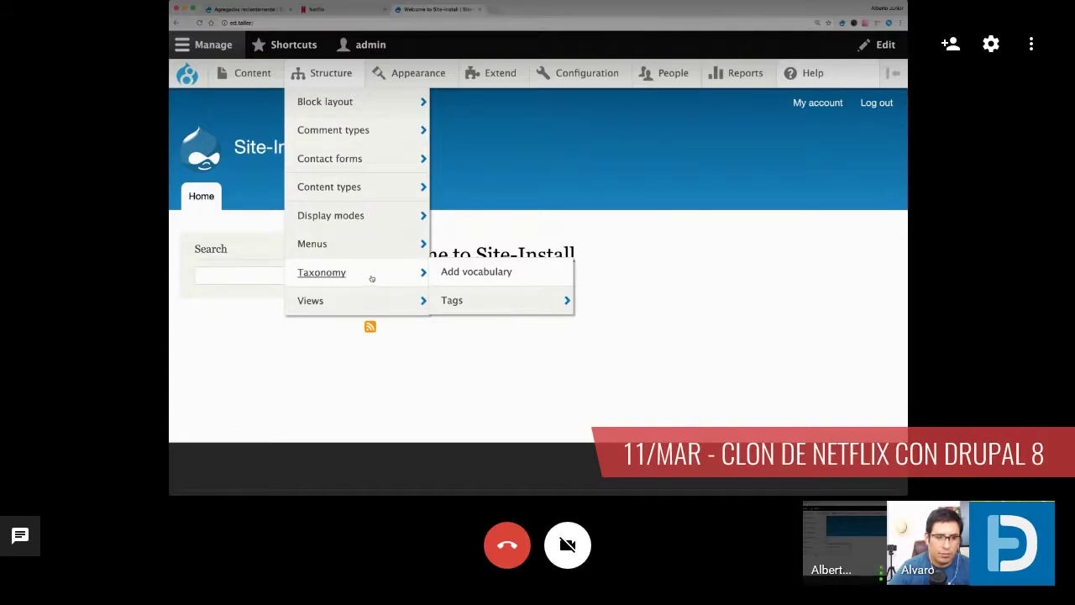
click(371, 278)
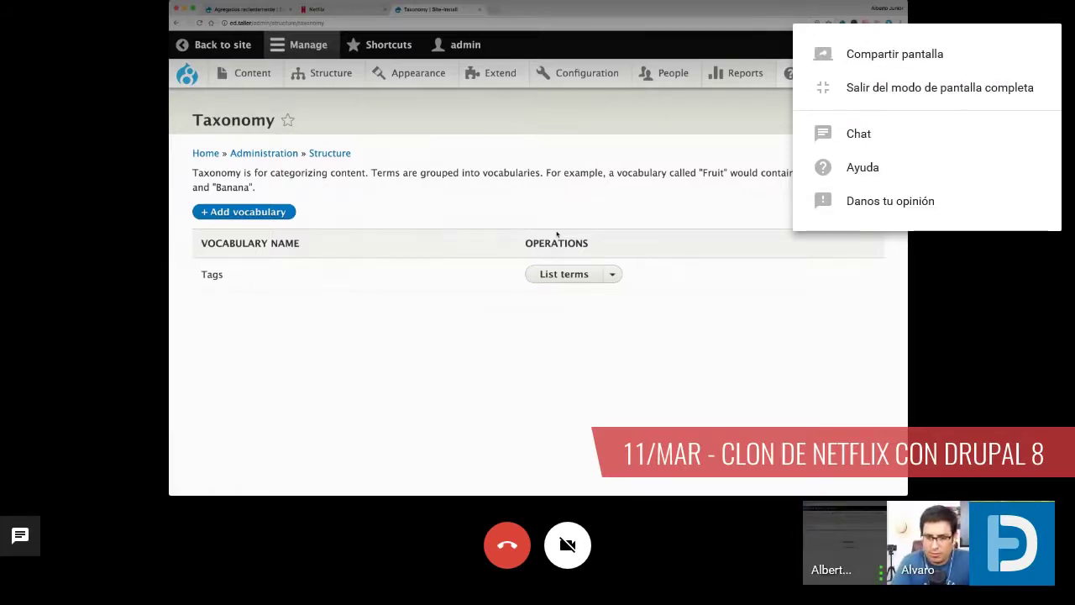
key(Escape)
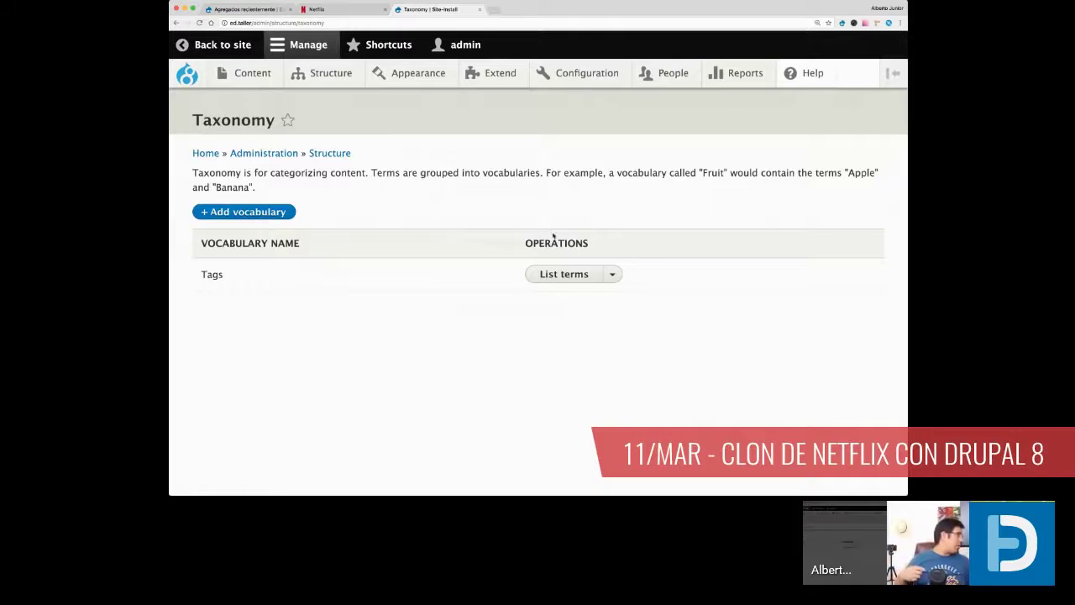
Step: Start a new taxonomy vocabulary and name it Géneros
click(270, 213)
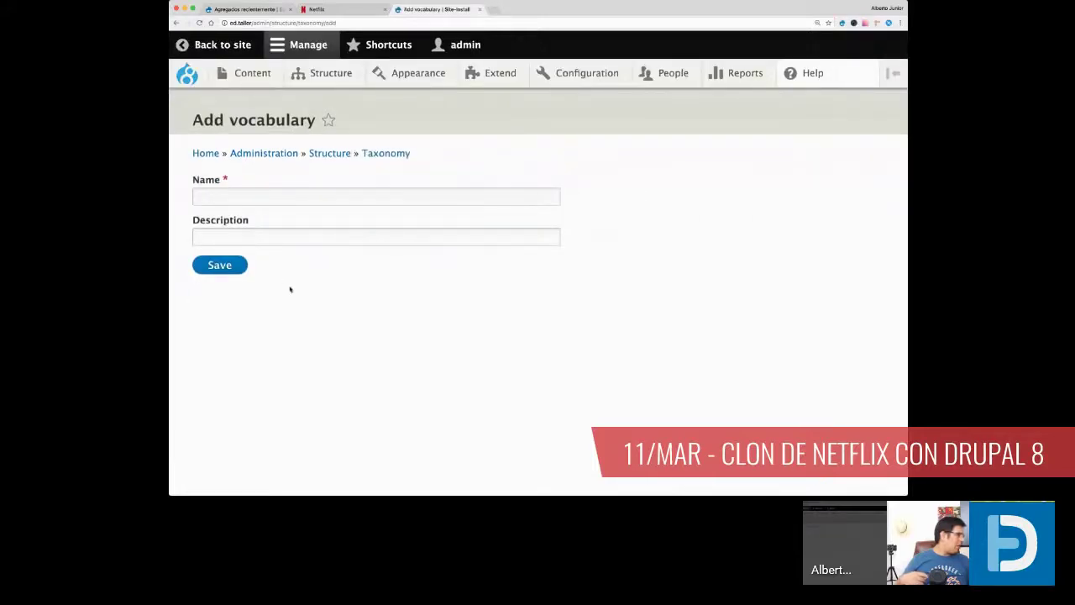
click(250, 198)
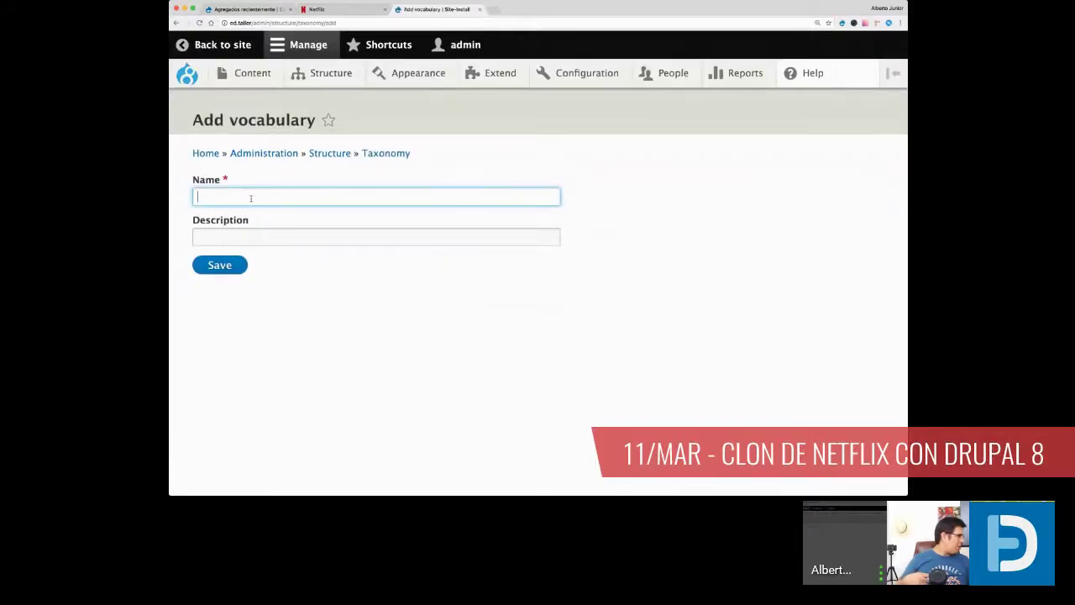
text(C)
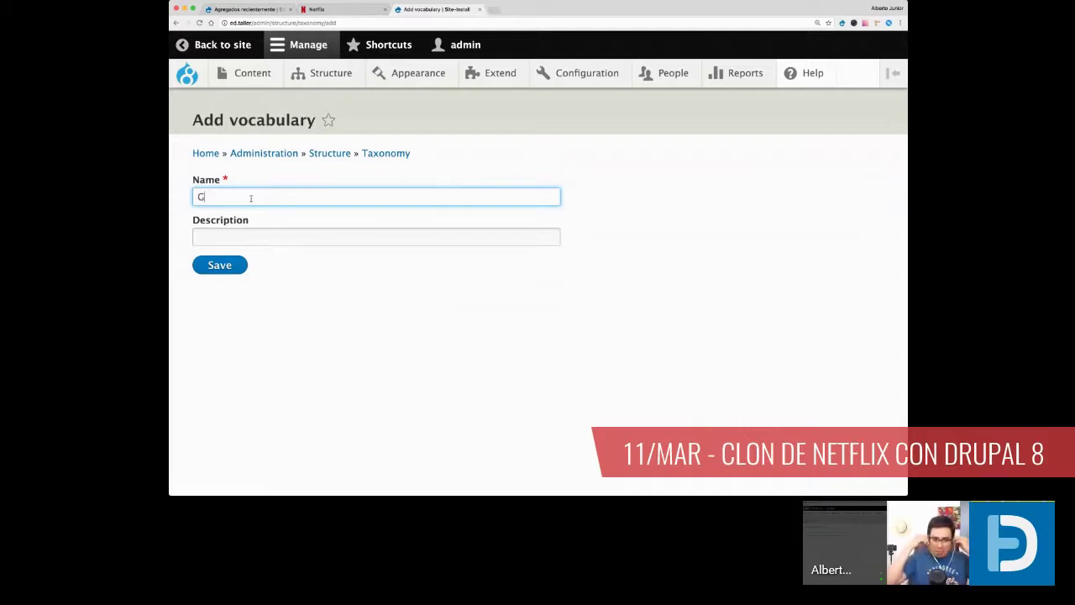
text(éneros)
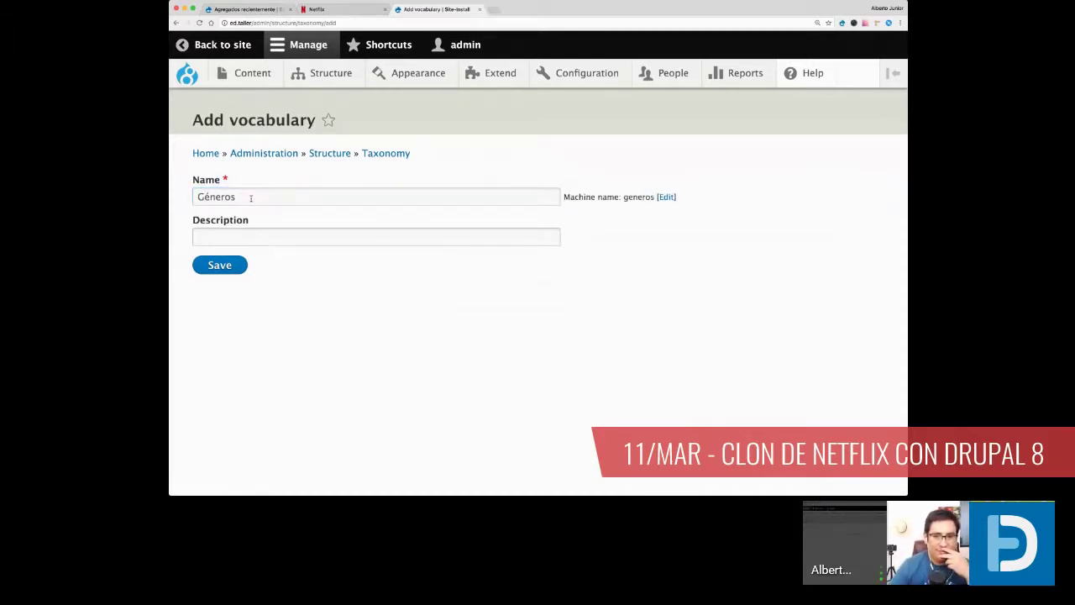
Step: Give the Géneros vocabulary the description "Permite agregar géneros al sitio." and save it
click(244, 230)
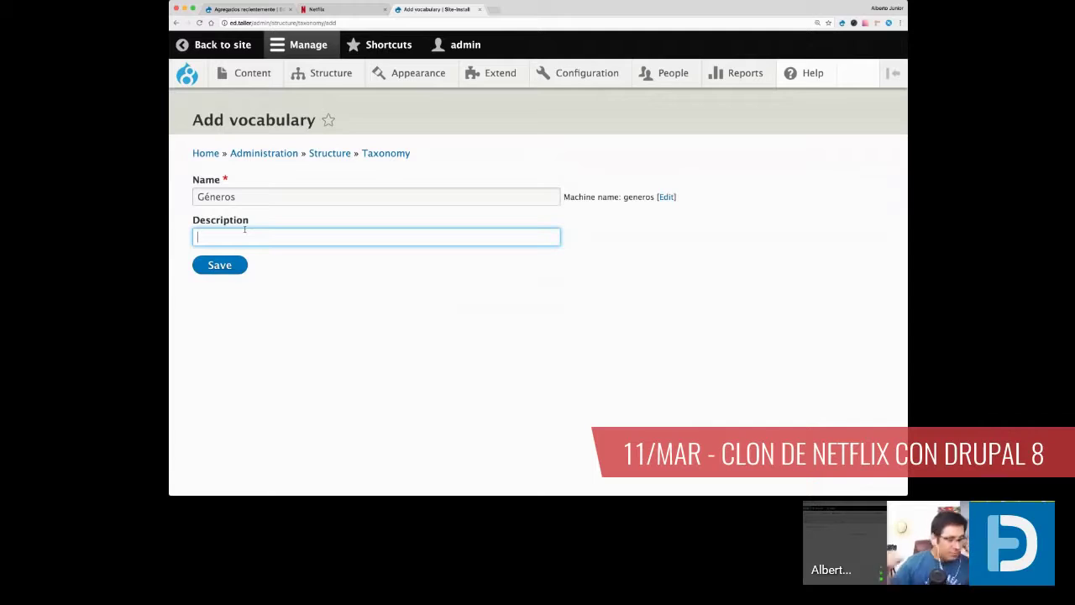
text(P)
text(te agreag)
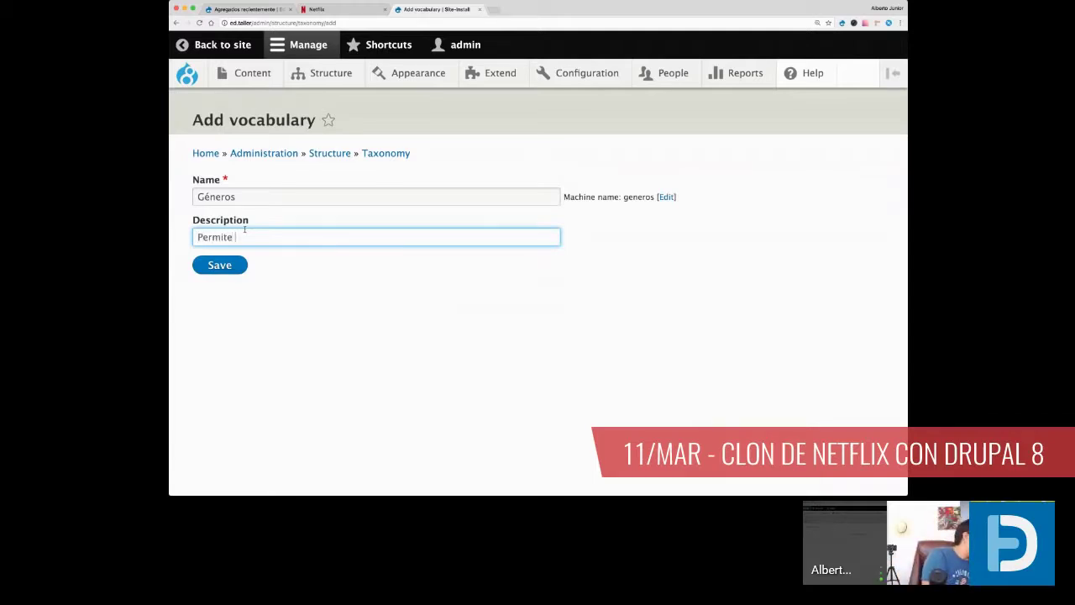
key(BackSpace)
key(BackSpace)
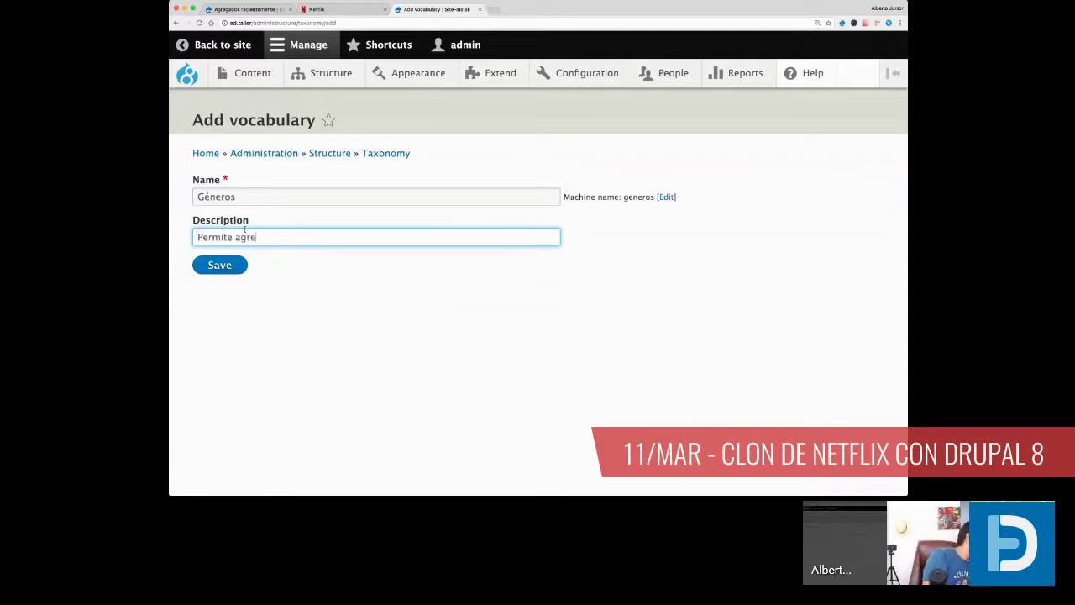
text(gar generos al sitio.)
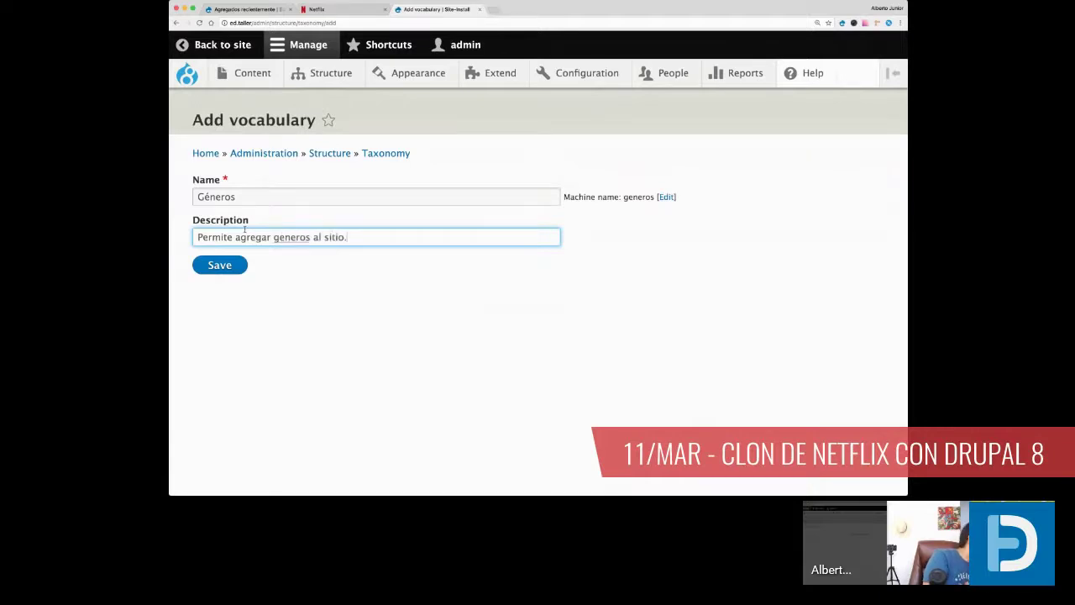
click(284, 239)
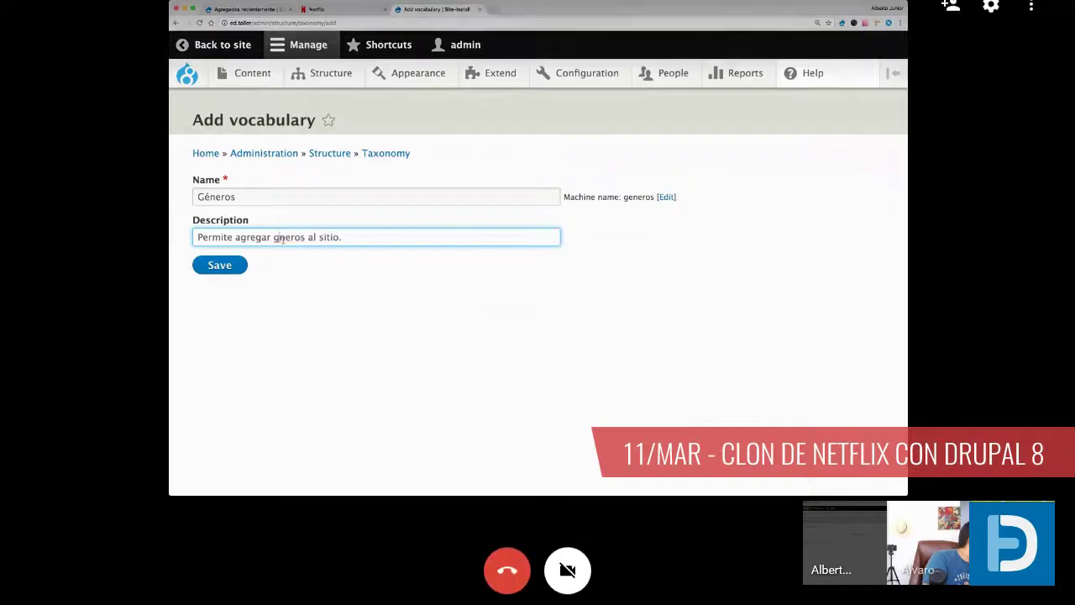
key(BackSpace)
text(é)
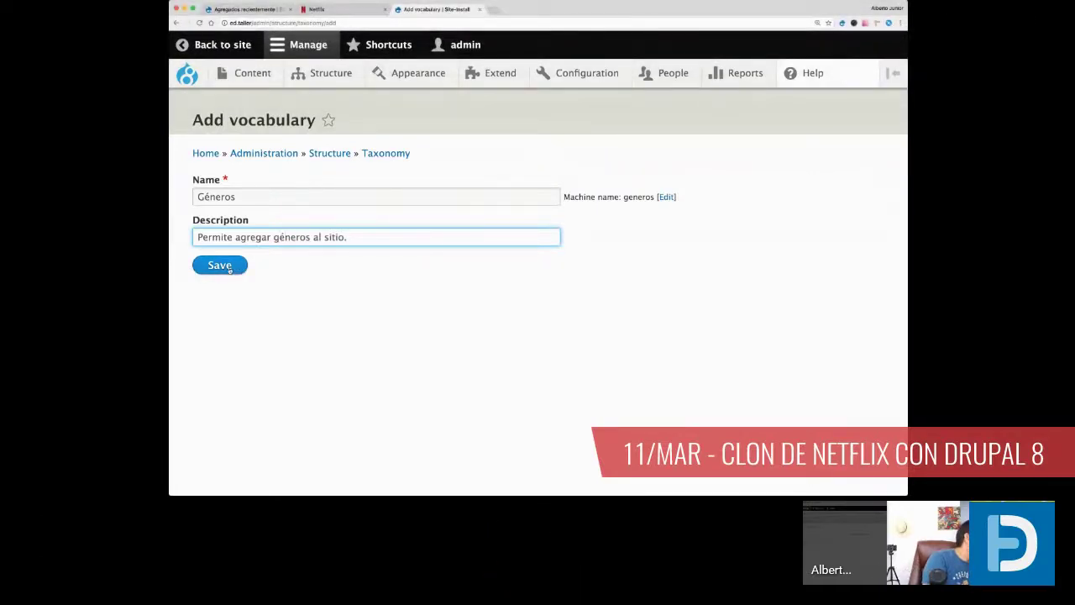
click(228, 269)
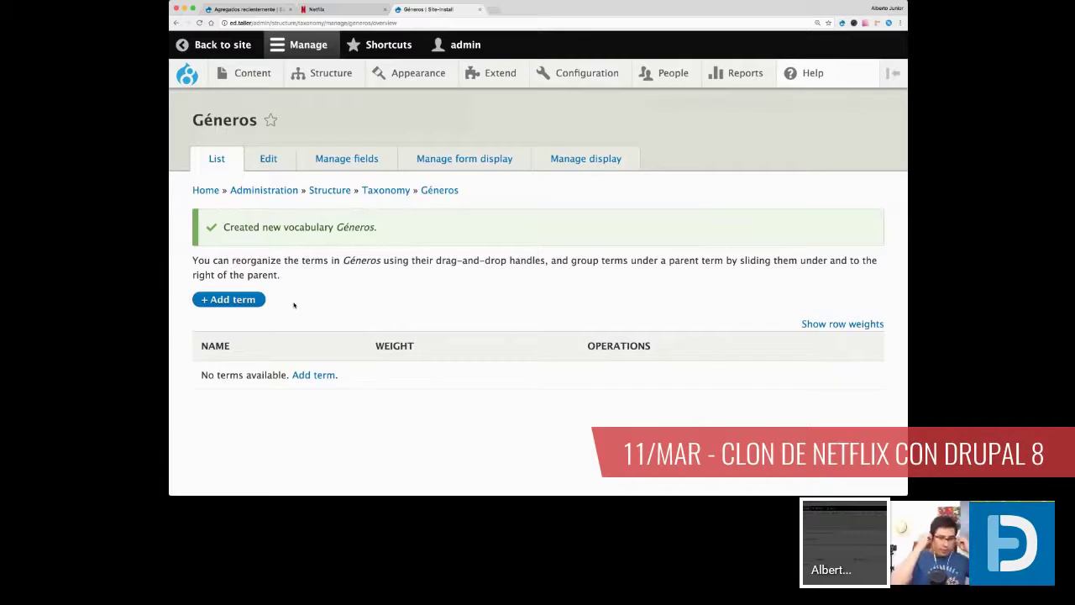
Step: Start a new term in the Géneros vocabulary and name it Acción
click(240, 306)
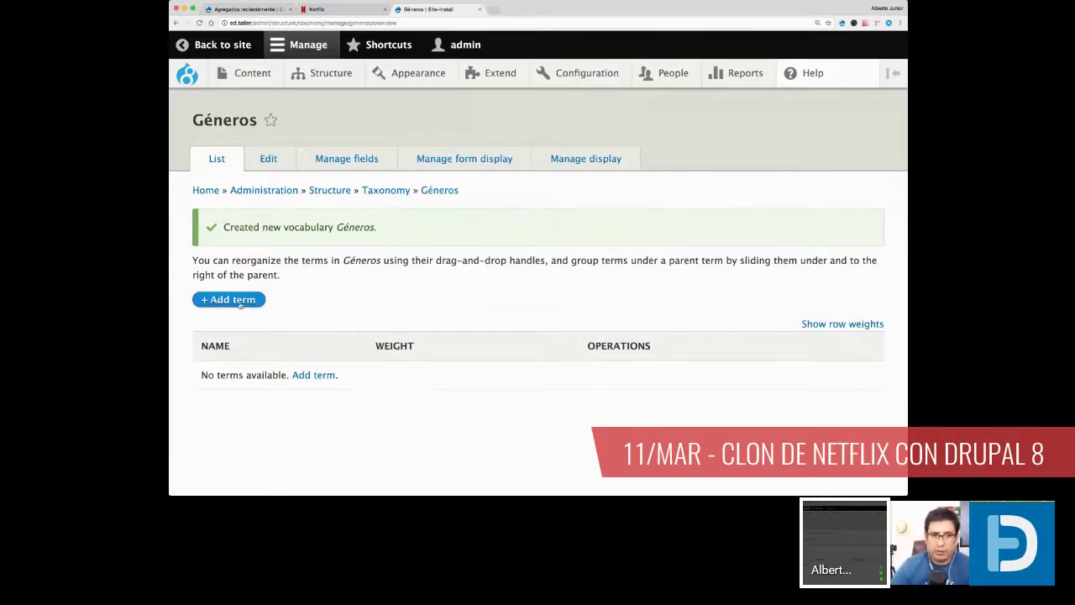
click(240, 306)
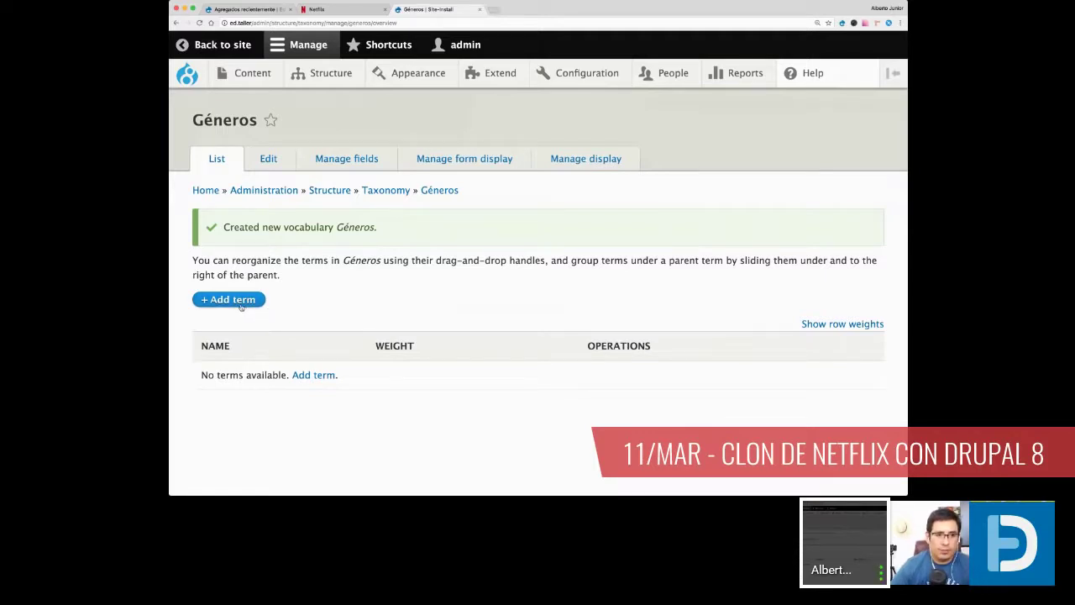
click(251, 301)
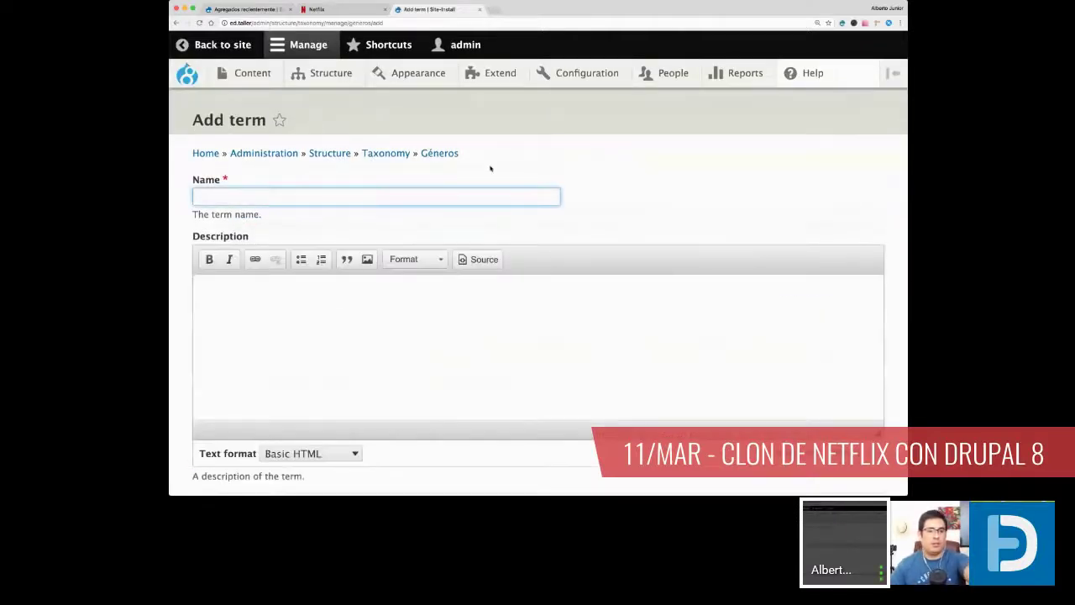
text(Acció)
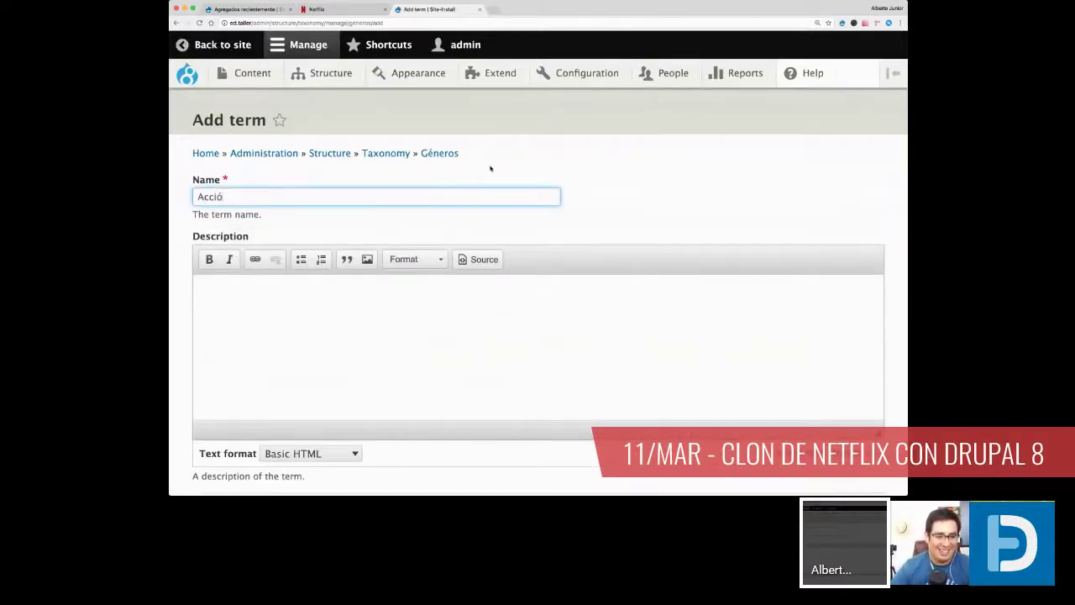
text(n)
Step: Enter "Lista de las peliculas de acción" as the Acción term's description and save the term
click(341, 311)
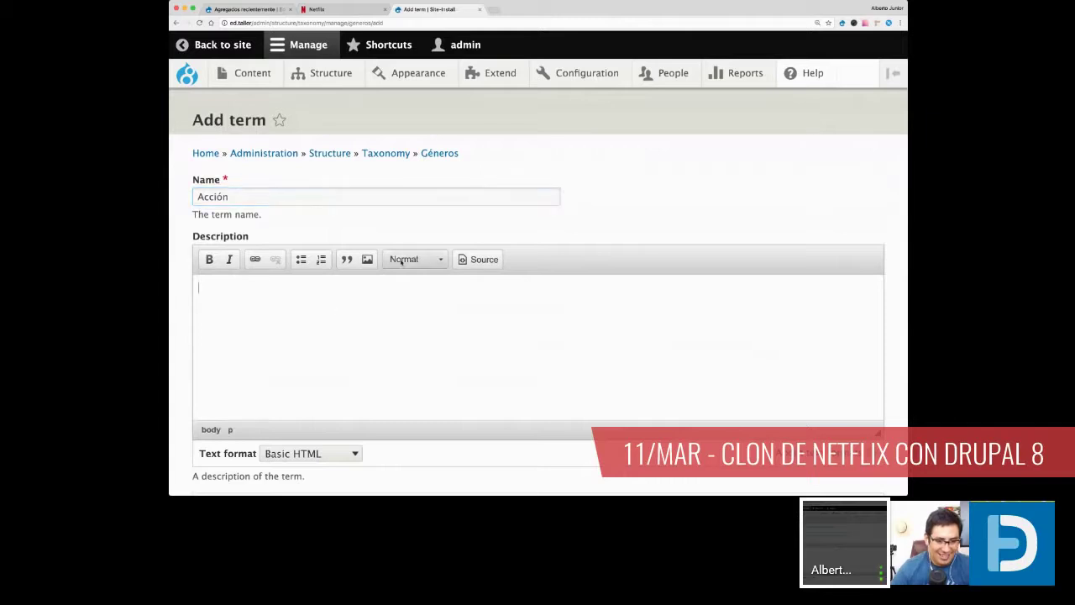
scroll(460, 238, down, 3)
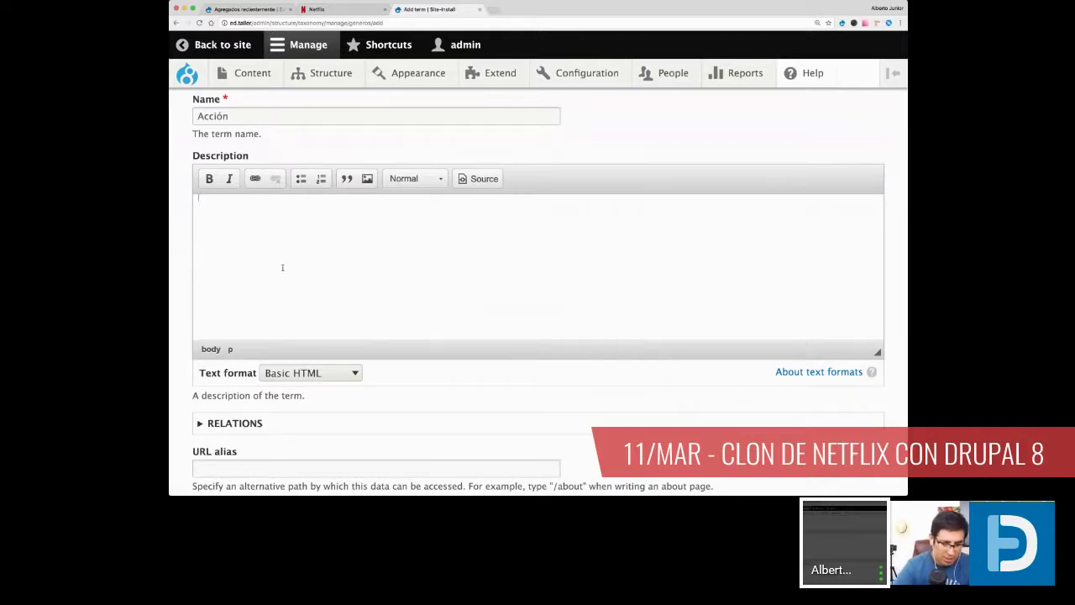
scroll(281, 264, up, 1)
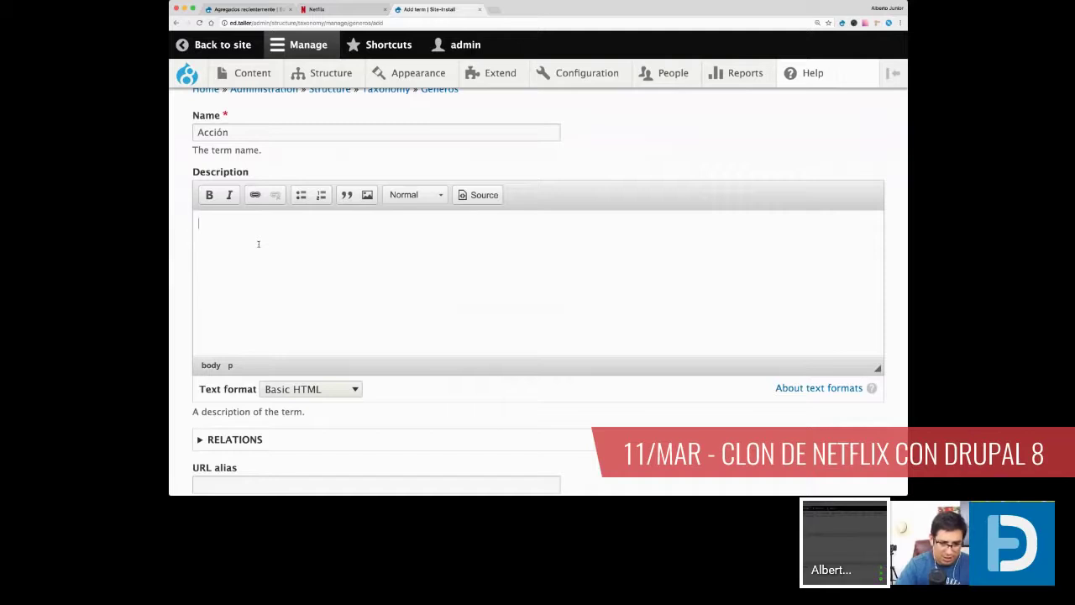
text(Lista)
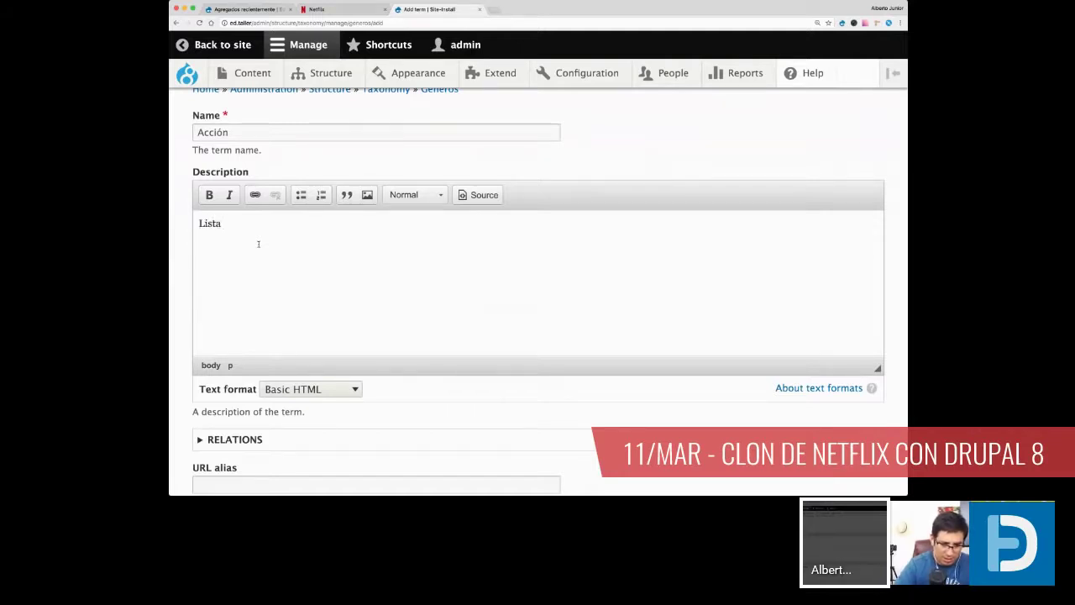
text( de las pelicula)
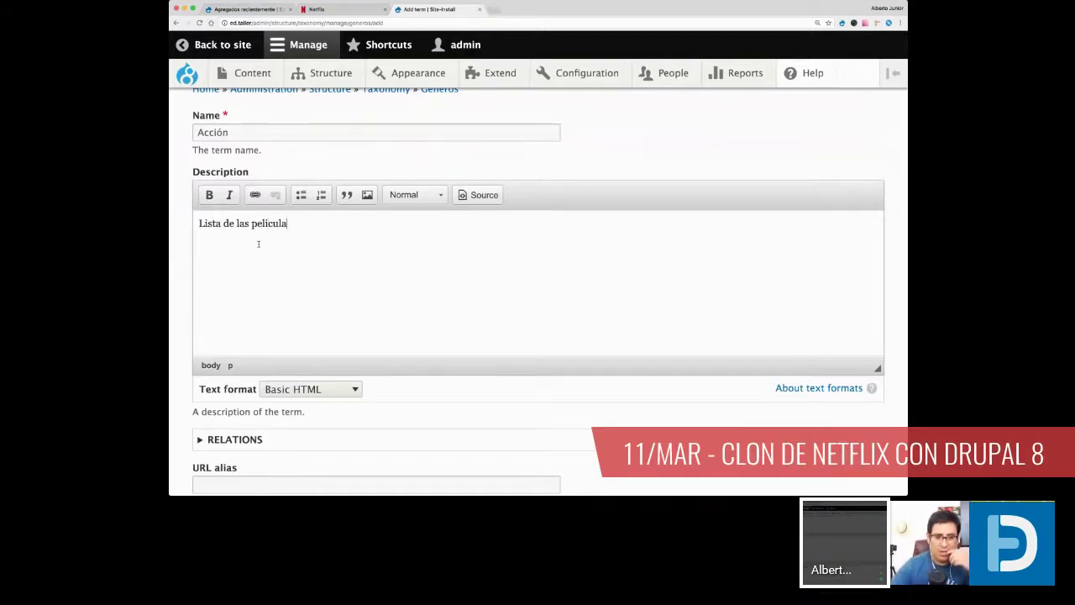
text(s de acció)
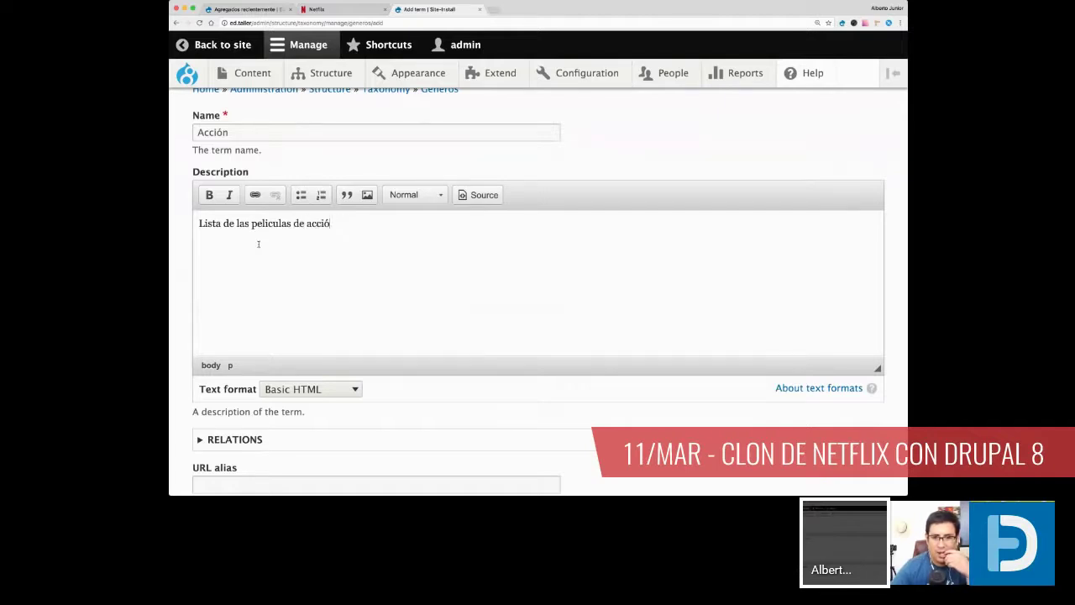
text(n)
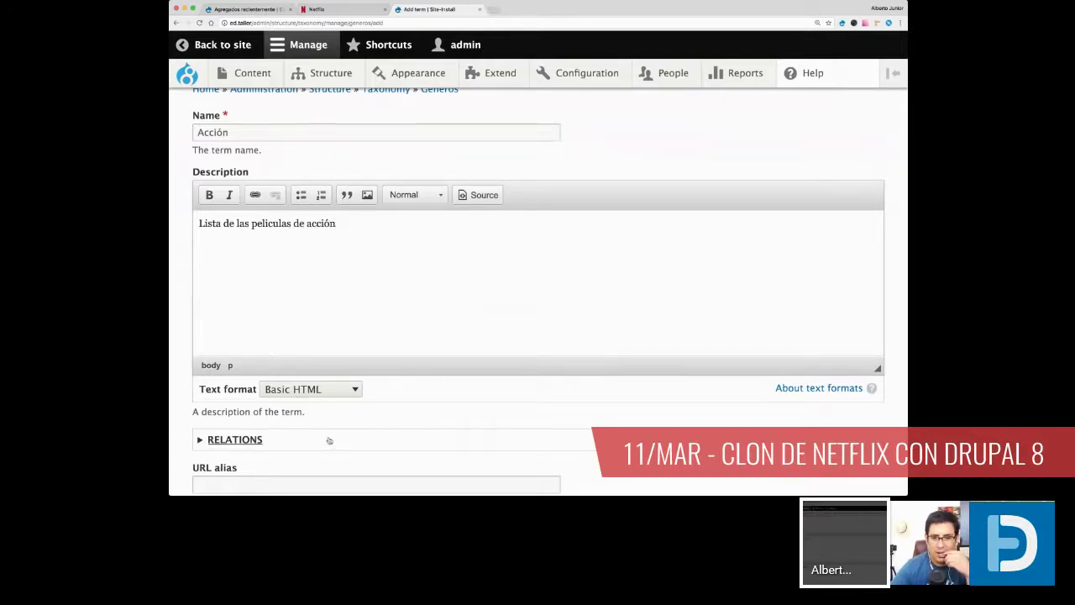
scroll(328, 439, down, 3)
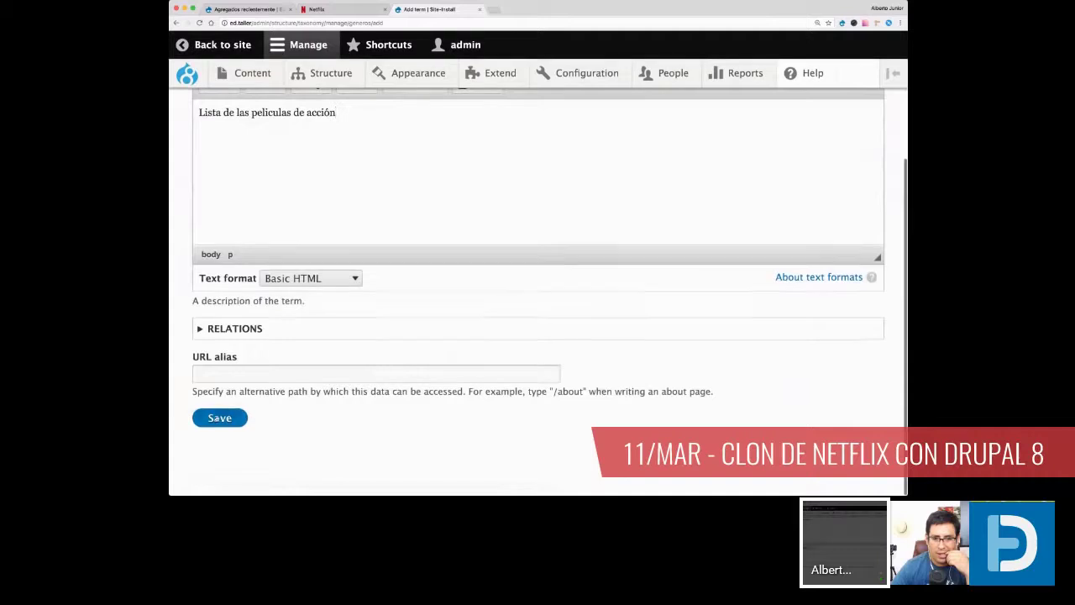
click(219, 417)
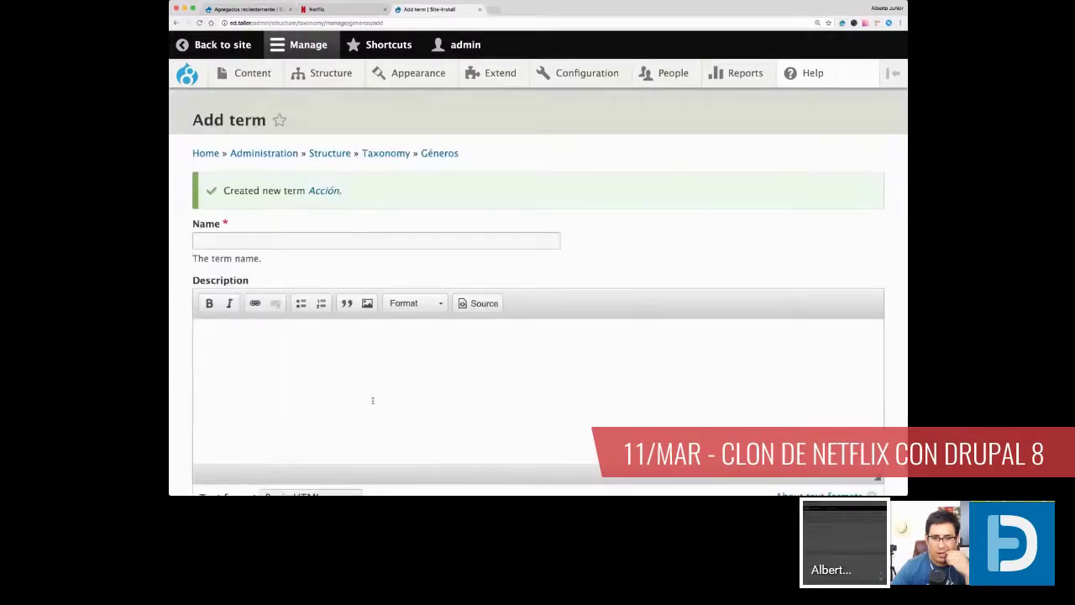
Step: Add a term named Dramas to the Géneros vocabulary and save it
click(300, 241)
scroll(402, 393, down, 2)
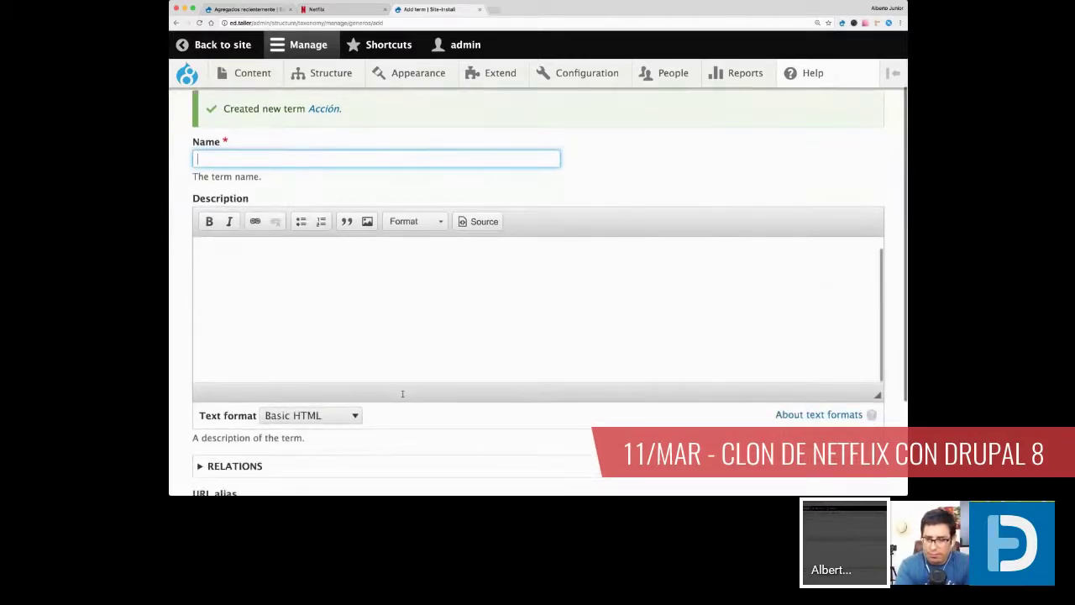
text(Dramas)
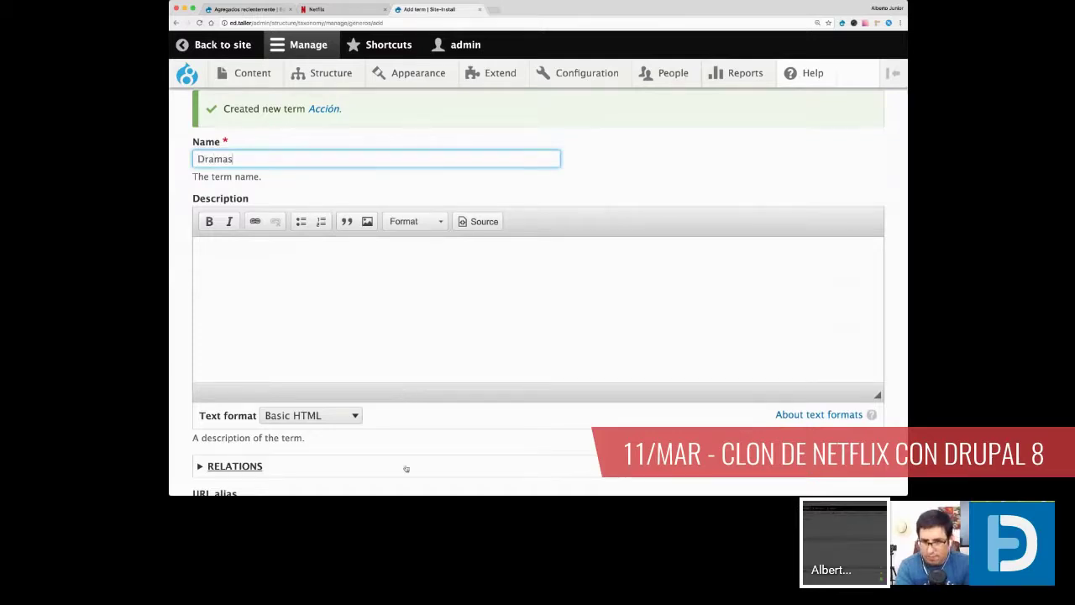
scroll(386, 437, down, 3)
click(244, 419)
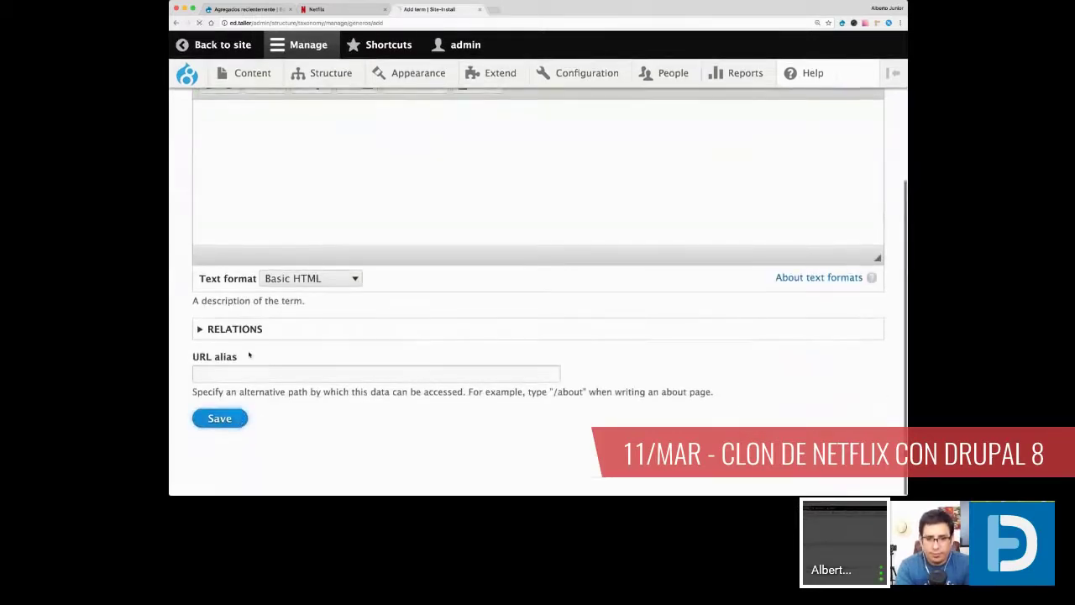
Step: Add a term named Comedias to the Géneros vocabulary and save it
click(235, 242)
text(Come)
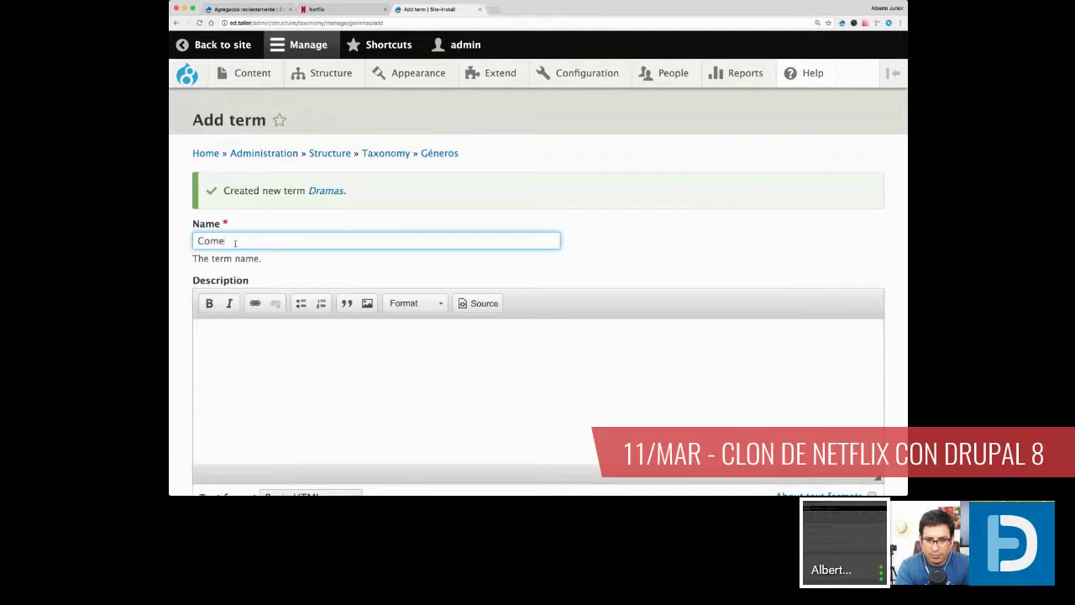
text(dias)
scroll(238, 267, down, 5)
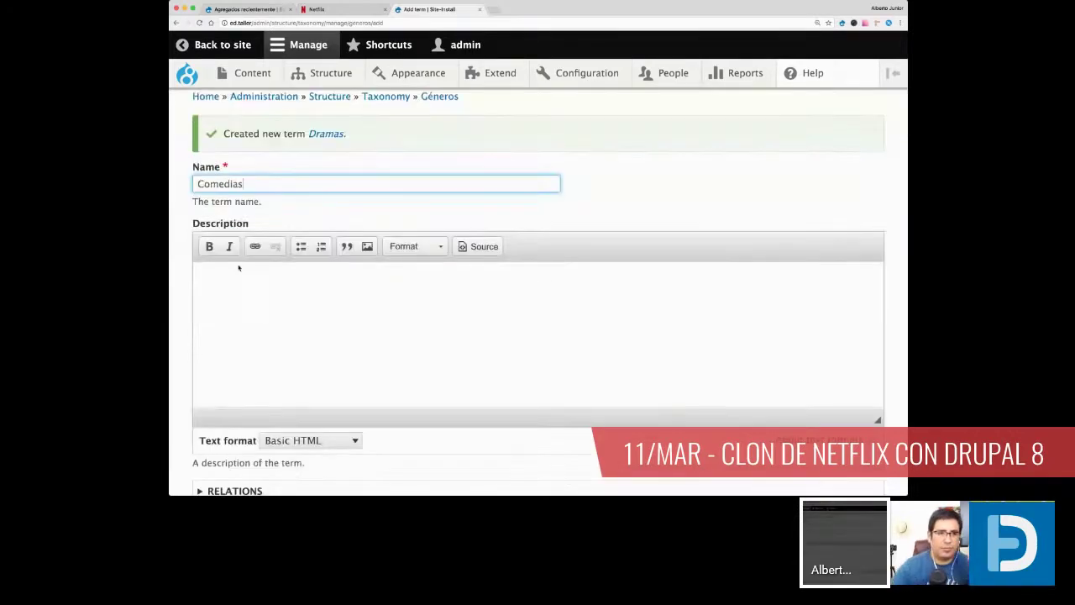
click(219, 417)
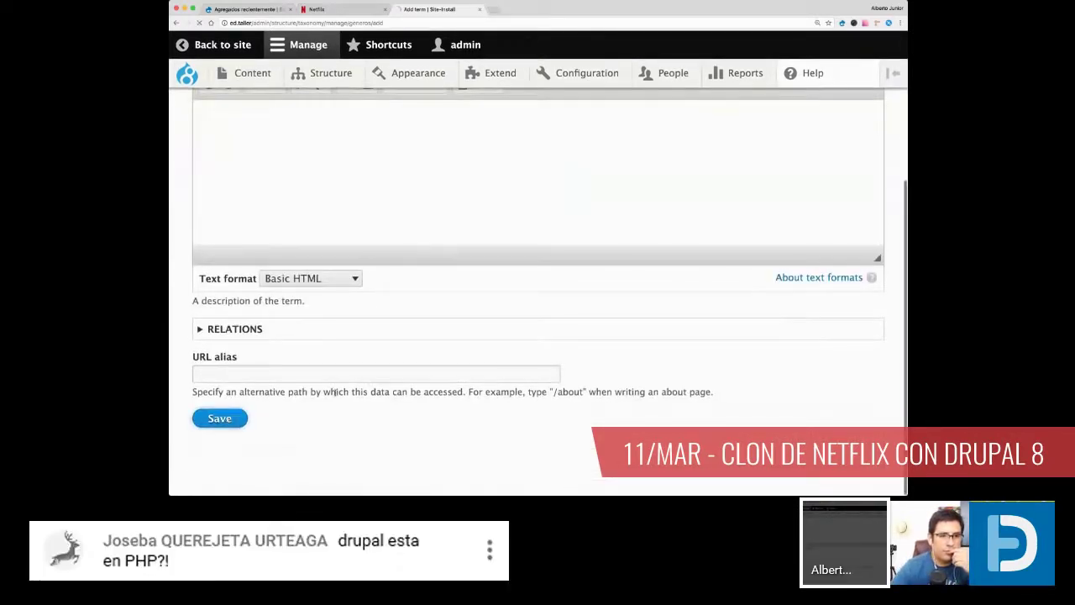
Step: Add a term named Romanticas to the Géneros vocabulary and save it
click(279, 242)
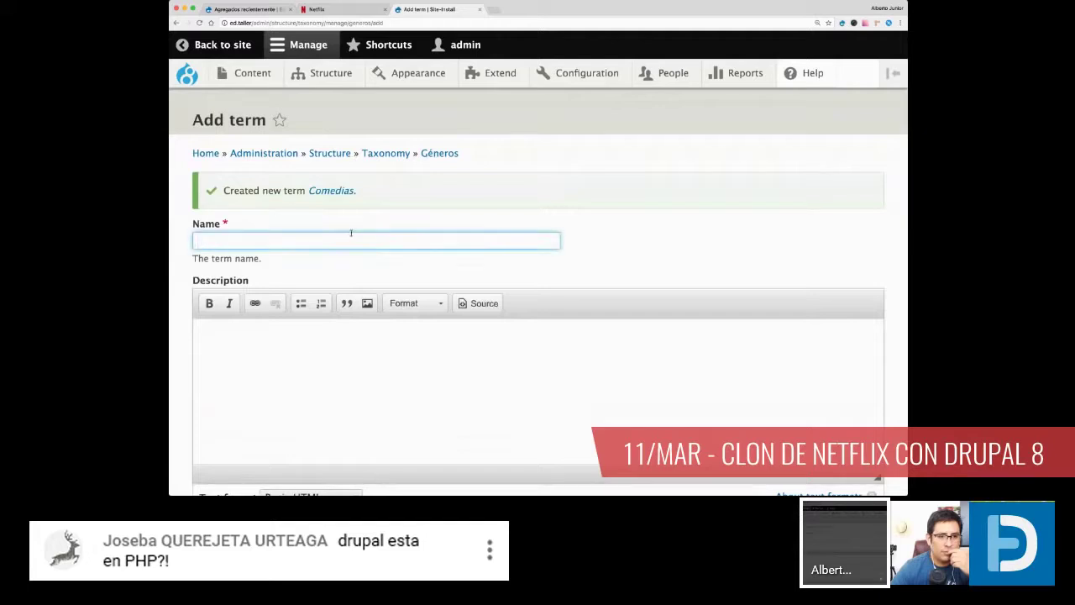
text(Romanticas)
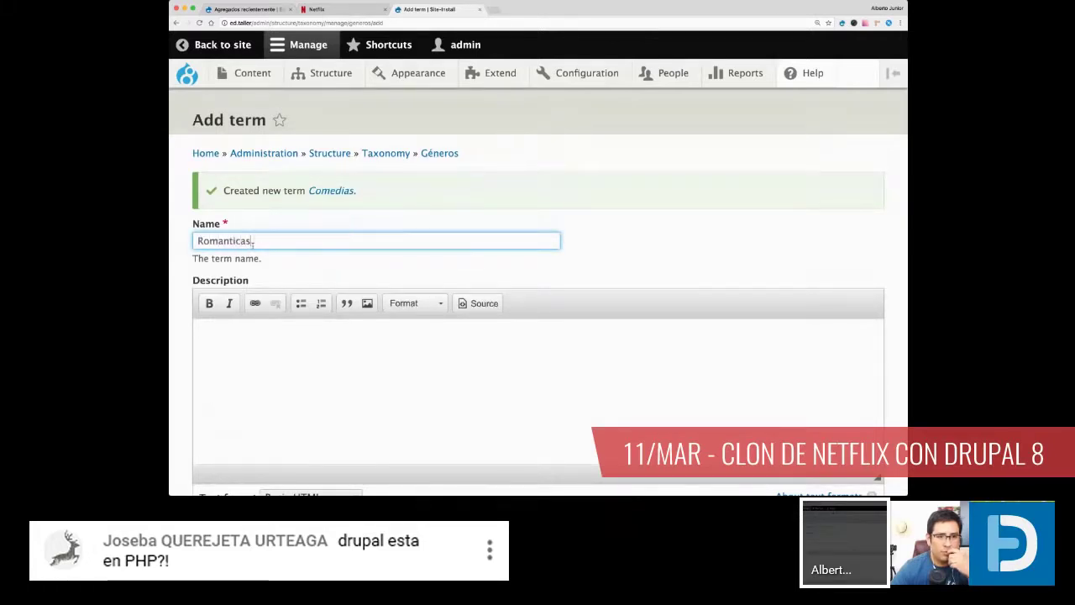
scroll(252, 243, down, 5)
click(225, 421)
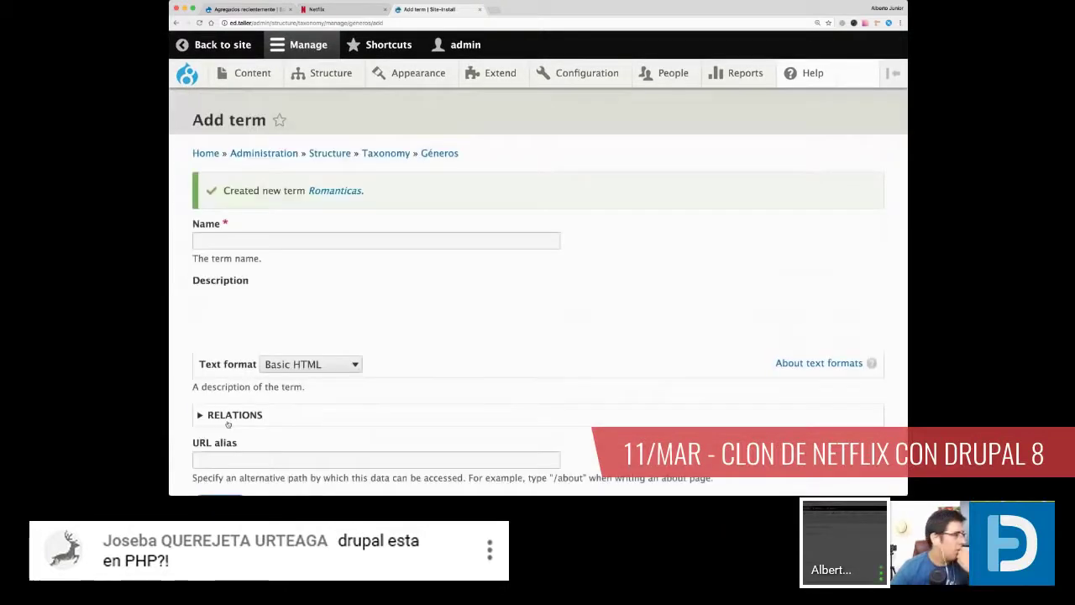
Step: From the Géneros term list, correct the spelling of the Romanticas term to Románticas and save it
click(439, 154)
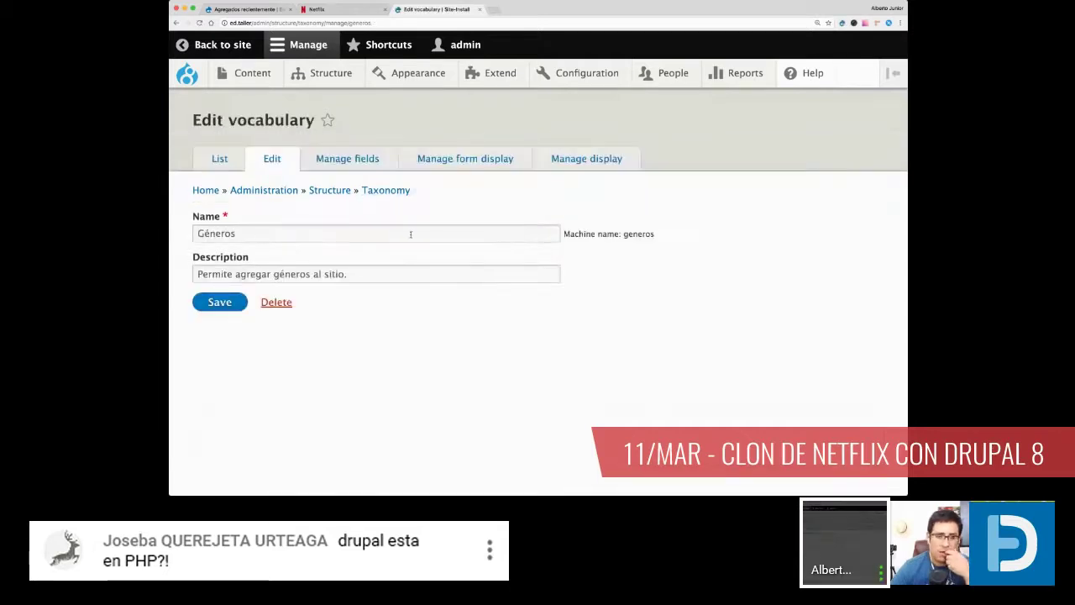
click(226, 163)
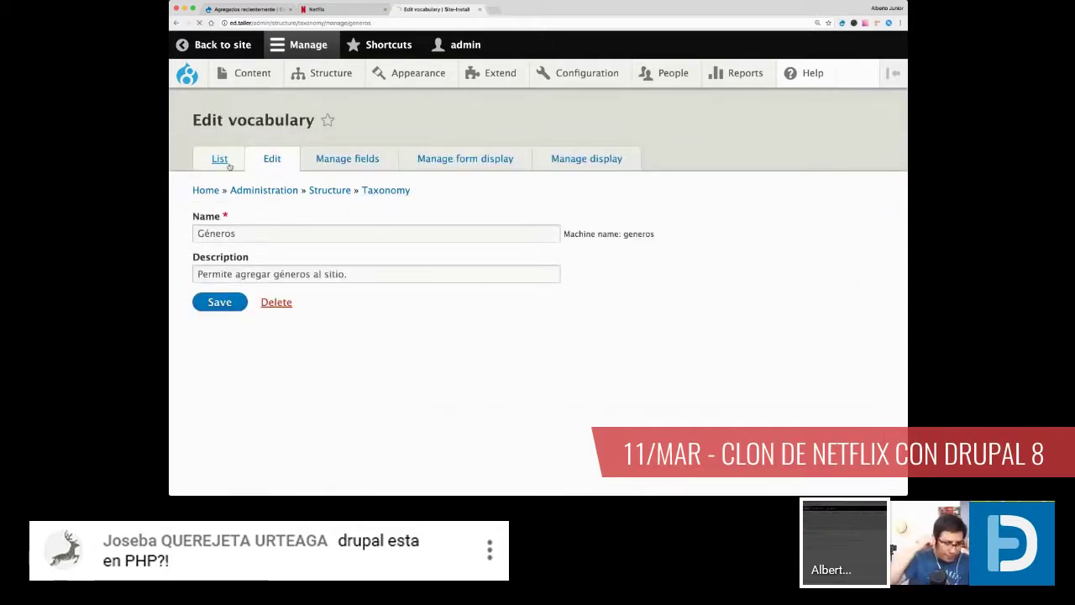
scroll(235, 269, down, 1)
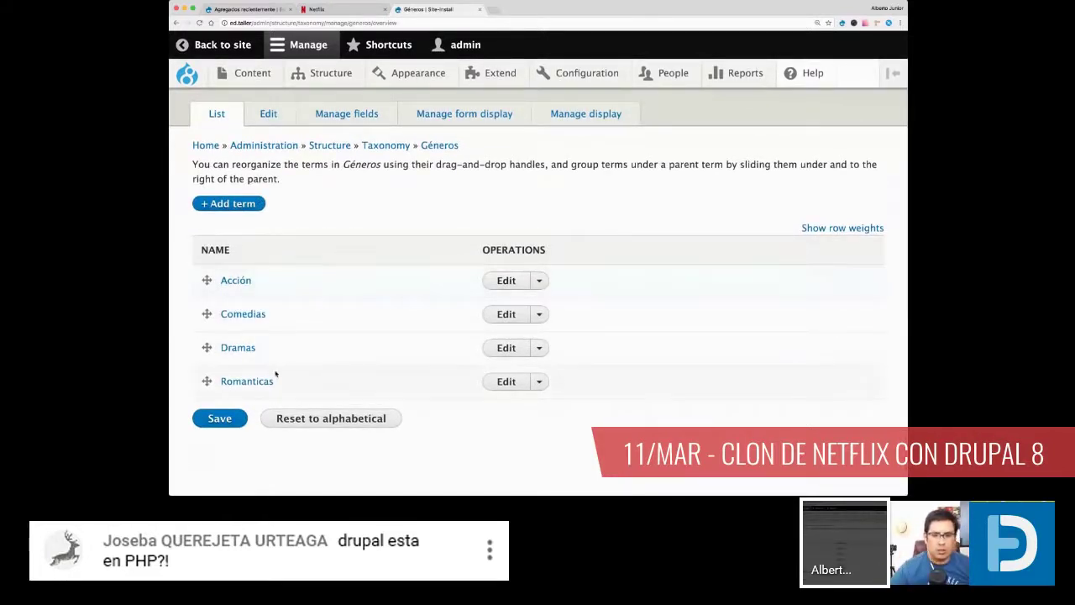
click(506, 381)
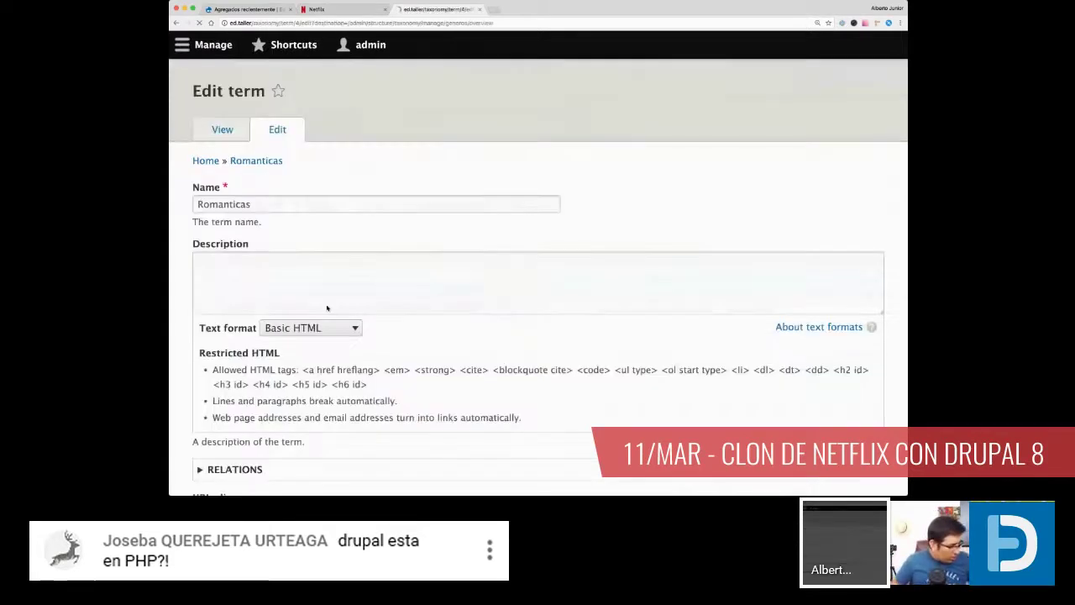
click(223, 234)
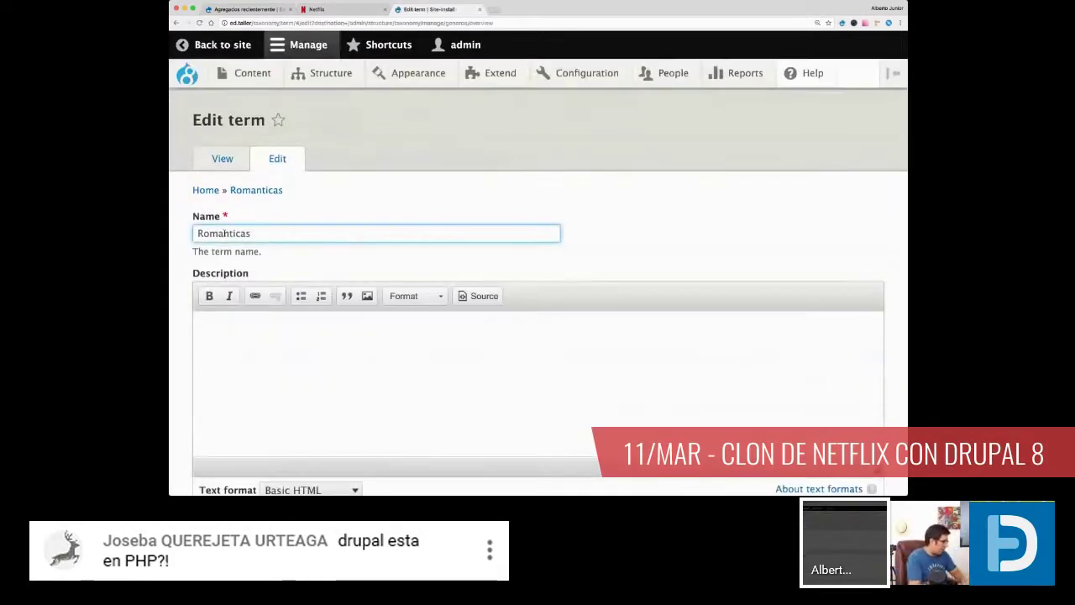
scroll(223, 399, down, 5)
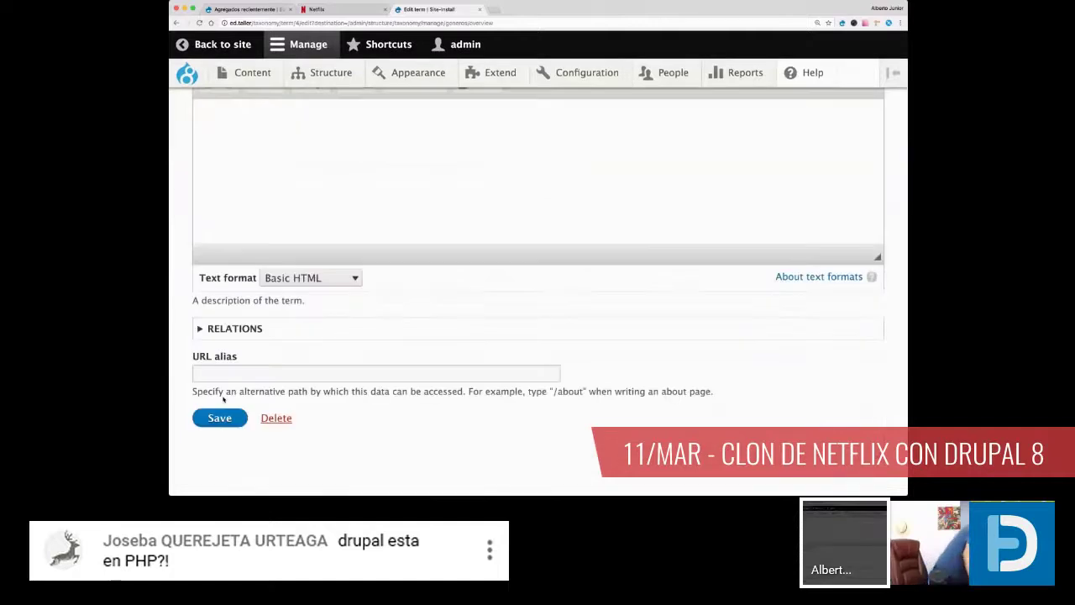
click(220, 418)
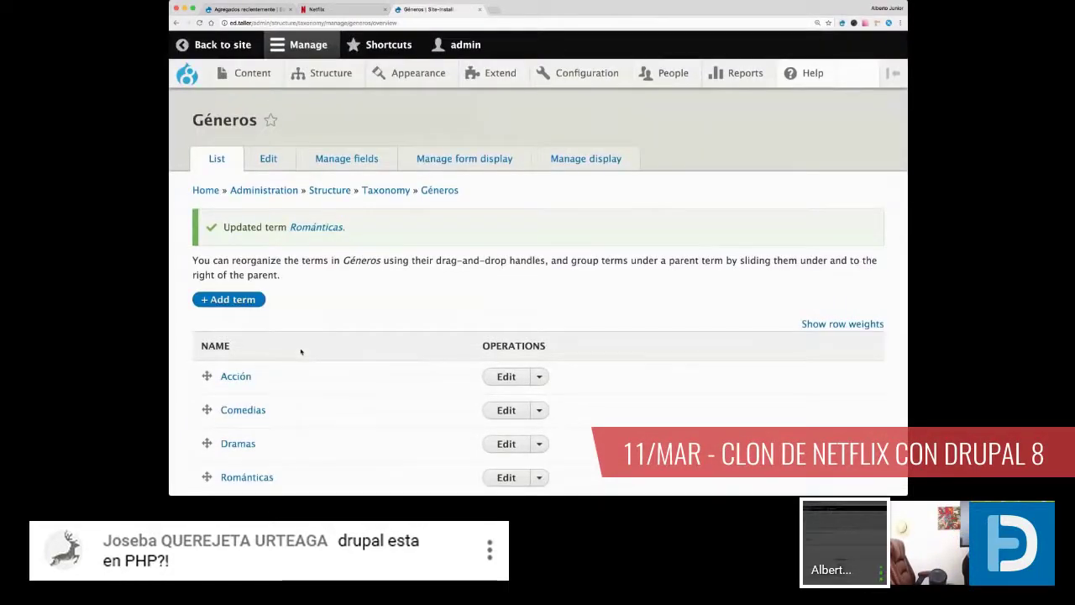
scroll(300, 351, down, 2)
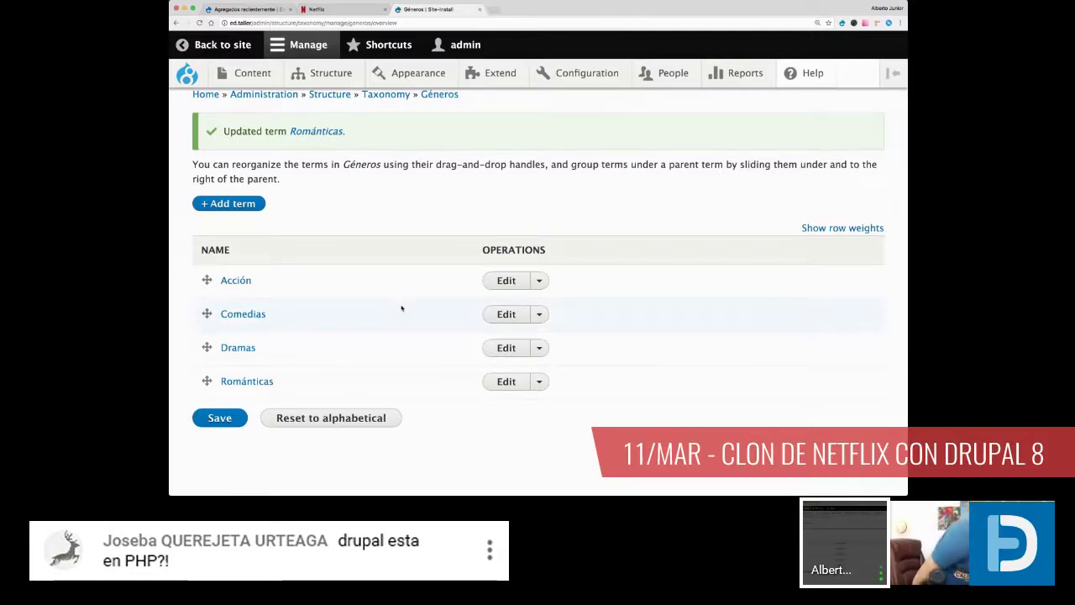
scroll(402, 309, up, 2)
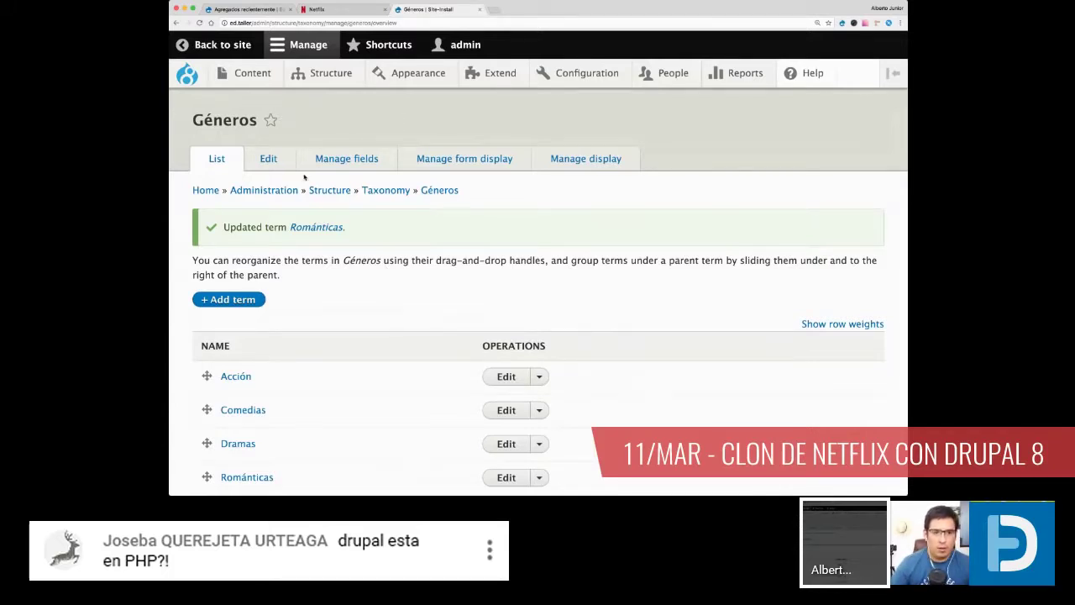
Step: Open the site's content types and delete the Article content type
mouse_move(332, 75)
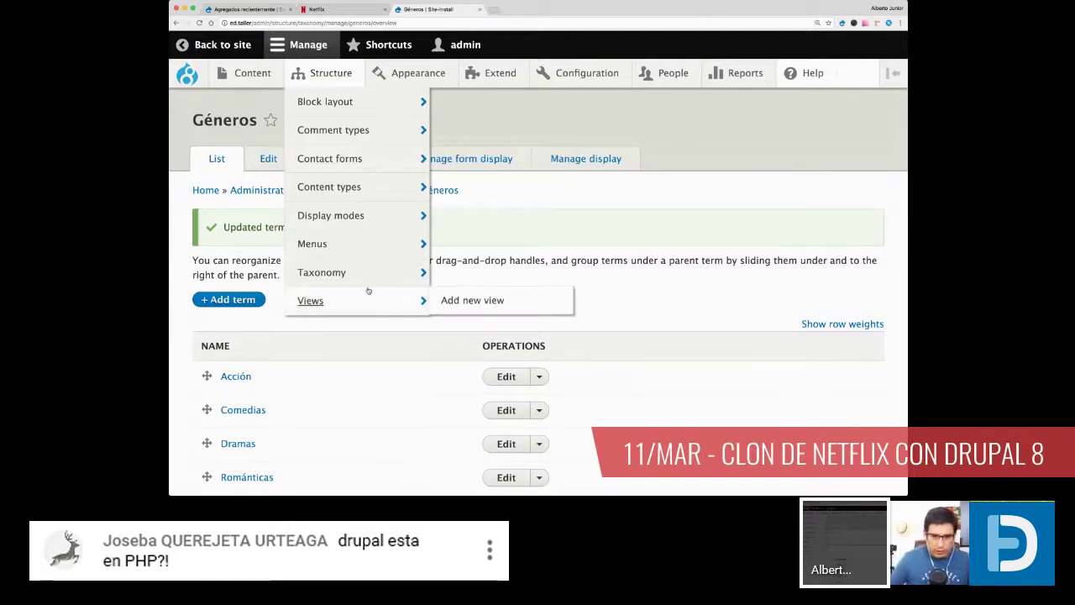
mouse_move(370, 275)
mouse_move(385, 199)
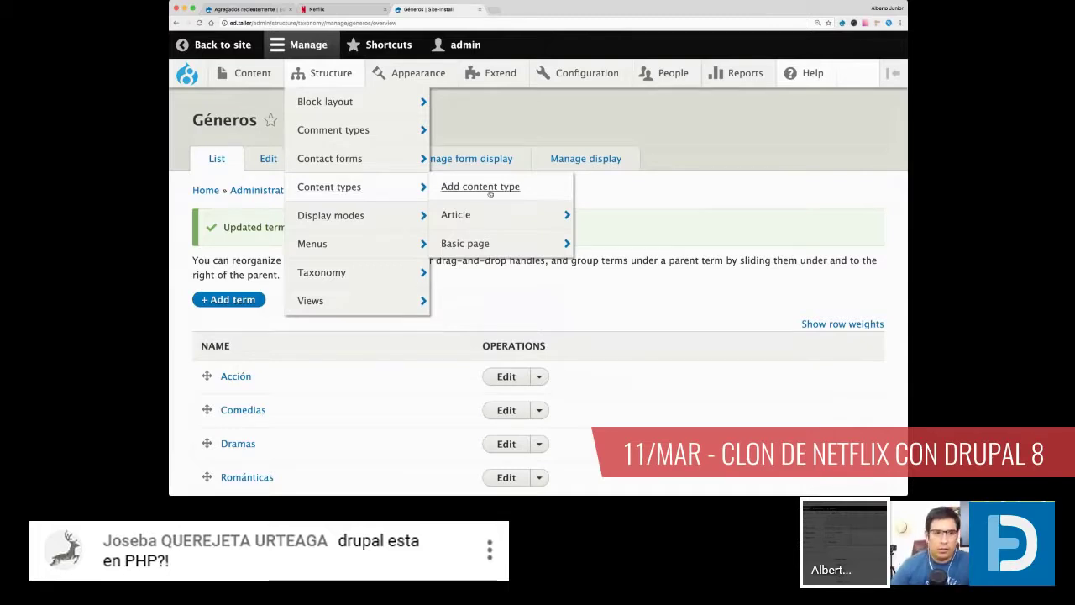
click(366, 191)
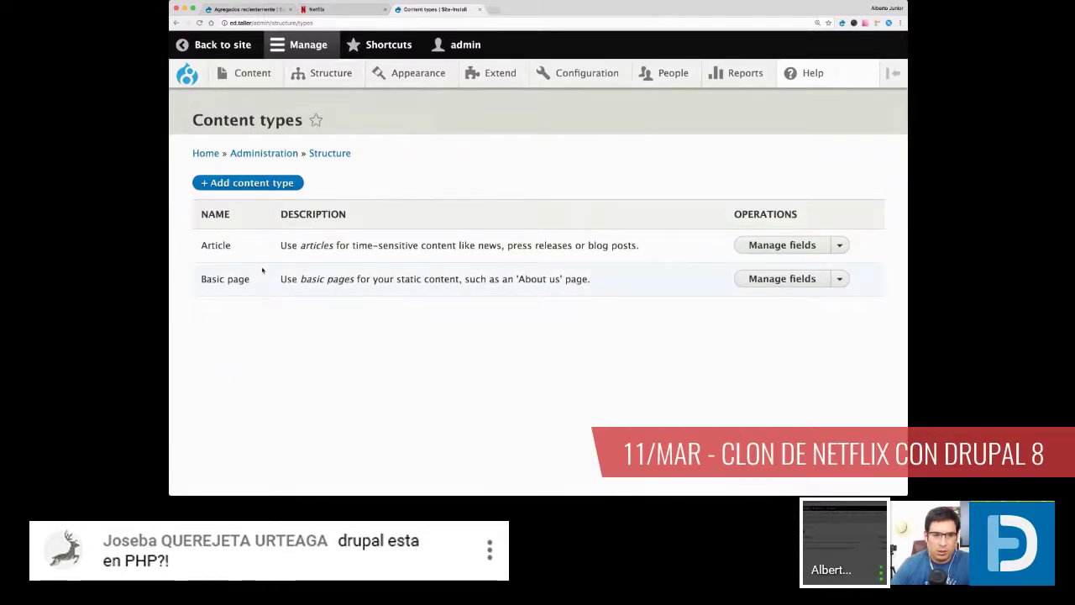
click(840, 249)
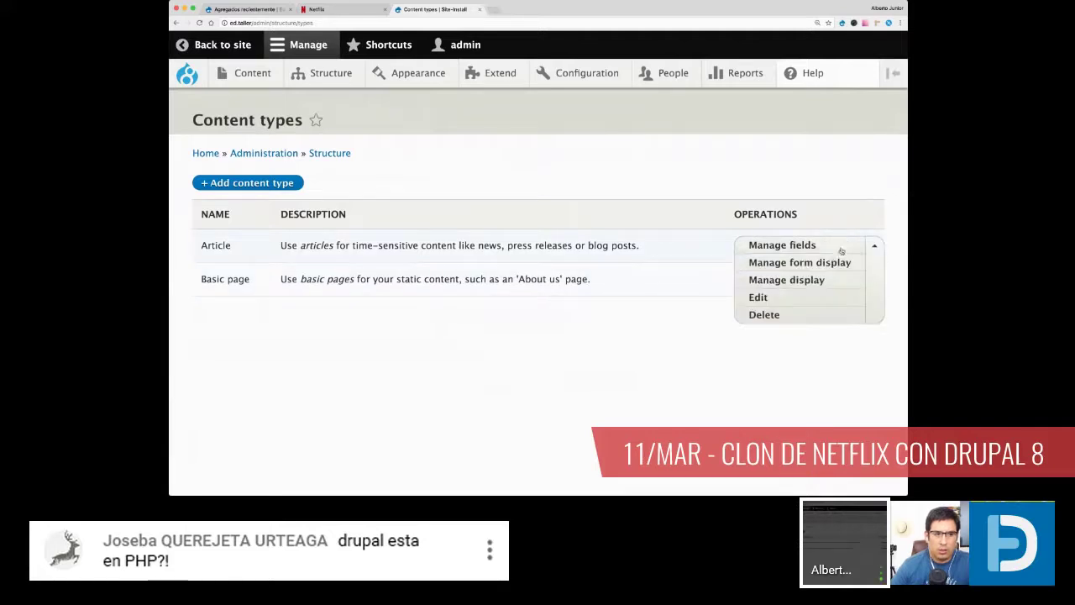
click(765, 315)
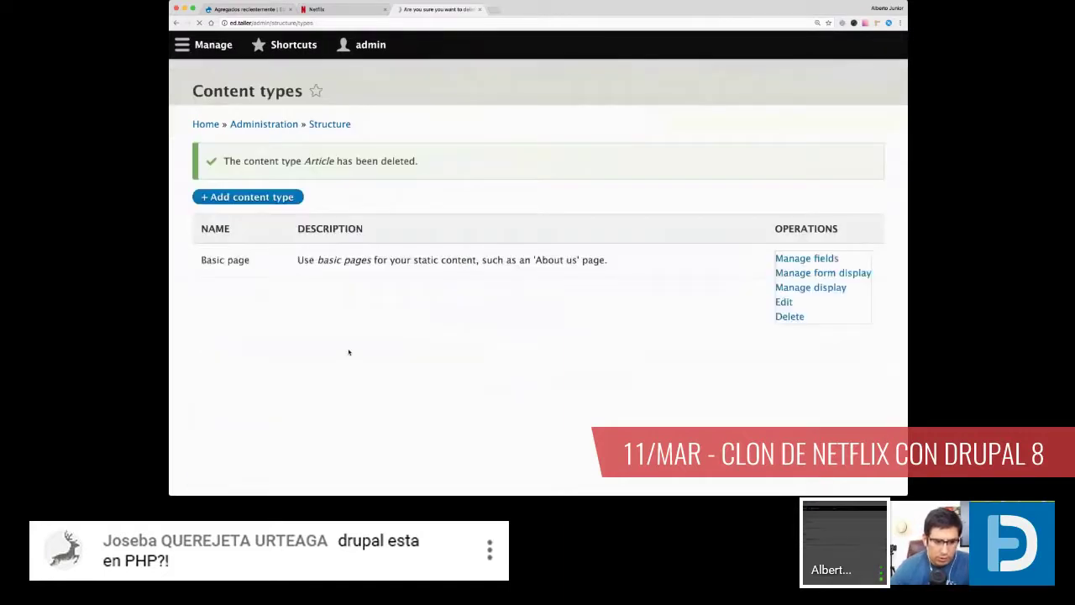
Step: Delete the Basic page content type and confirm the deletion
click(827, 290)
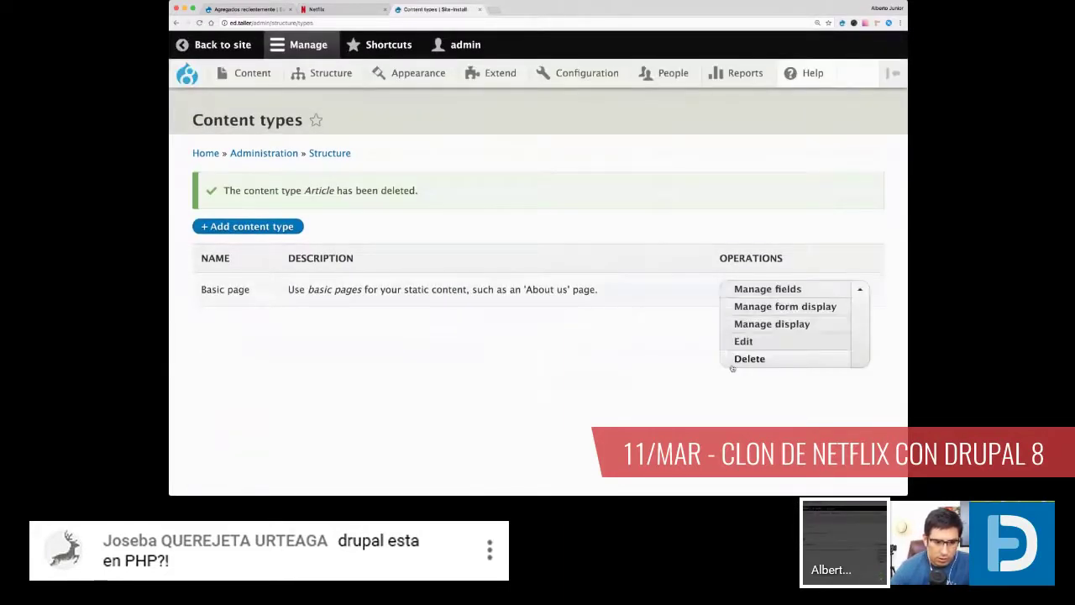
click(743, 367)
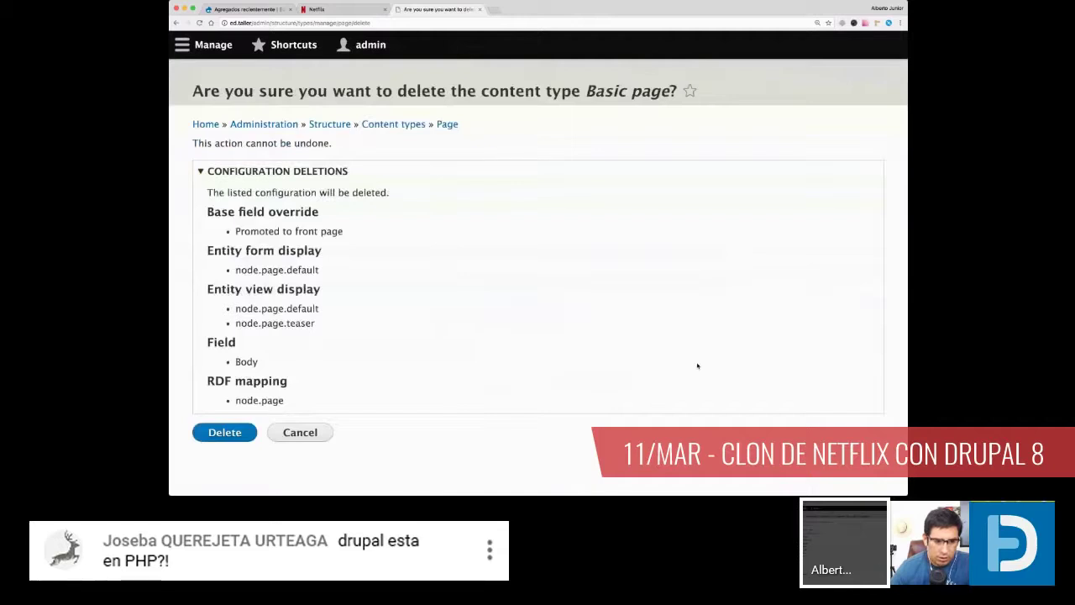
click(224, 432)
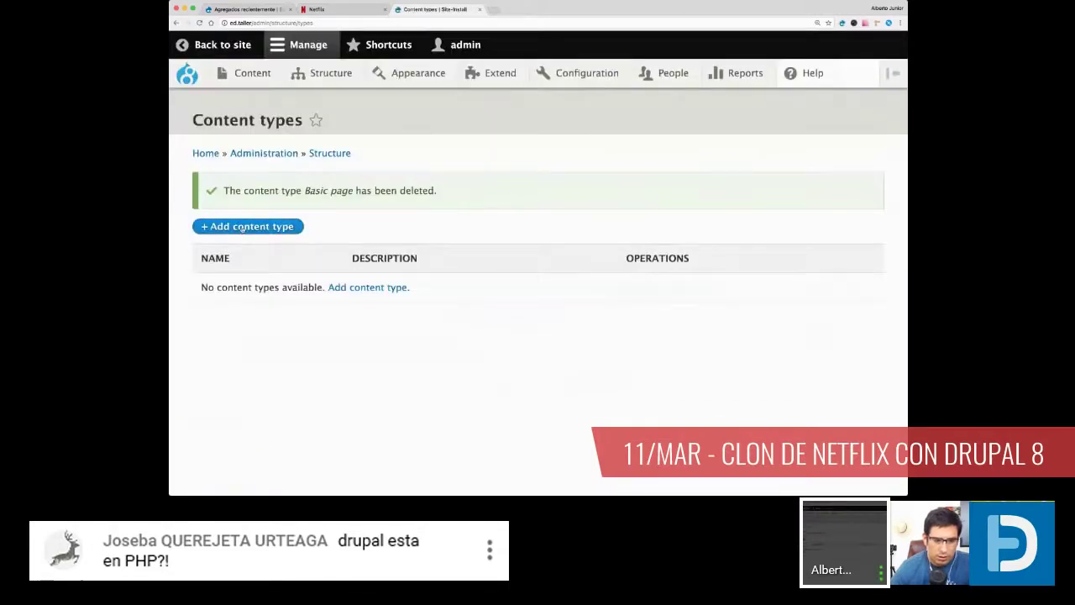
Step: Start a new content type and name it Película
click(242, 227)
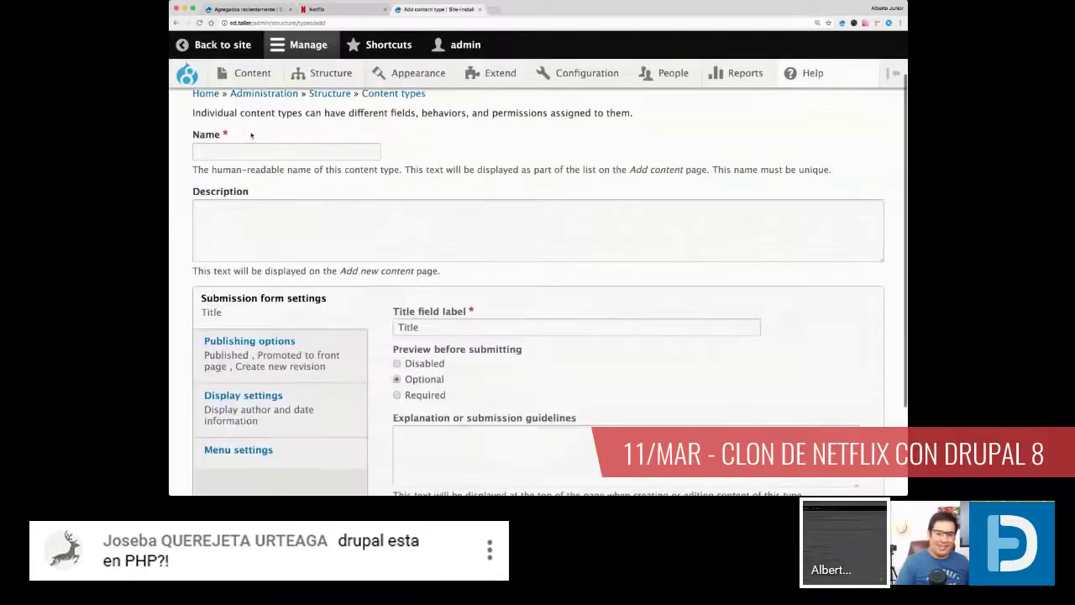
click(251, 152)
text(Pél)
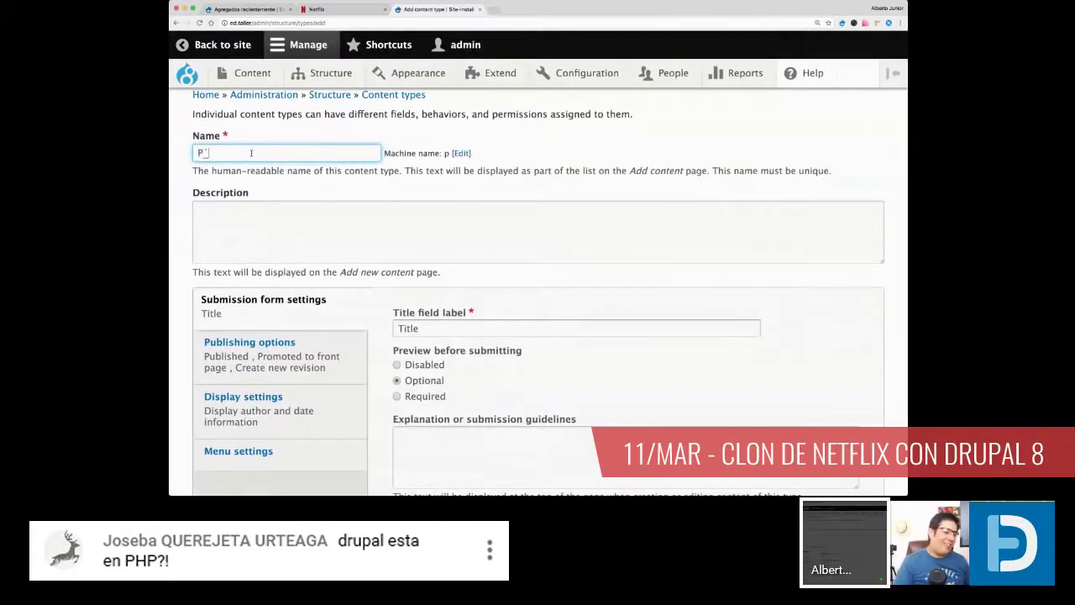
key(BackSpace)
key(BackSpace)
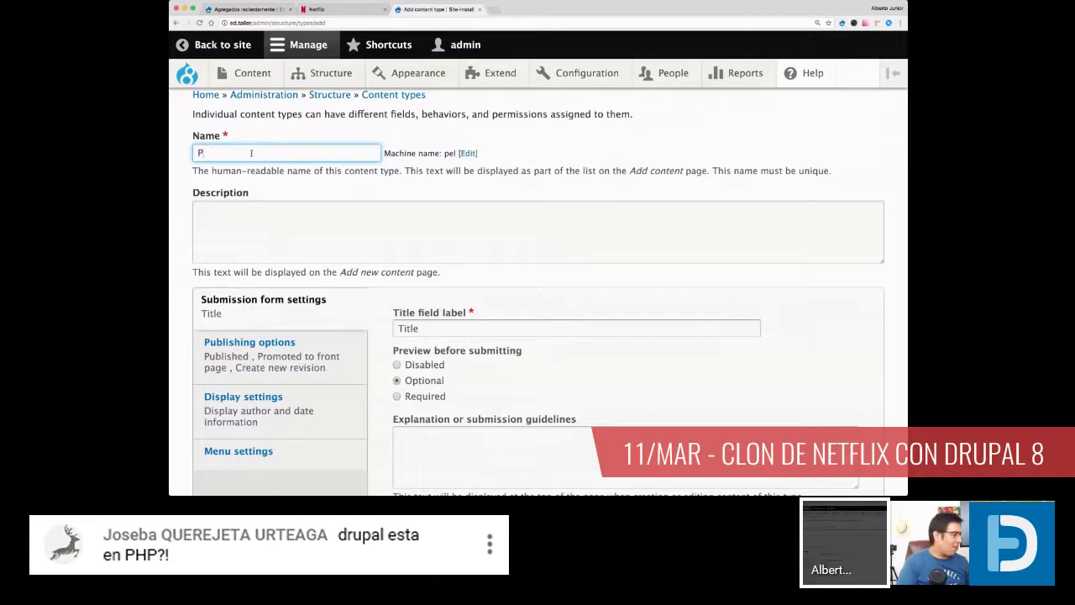
text(elicula)
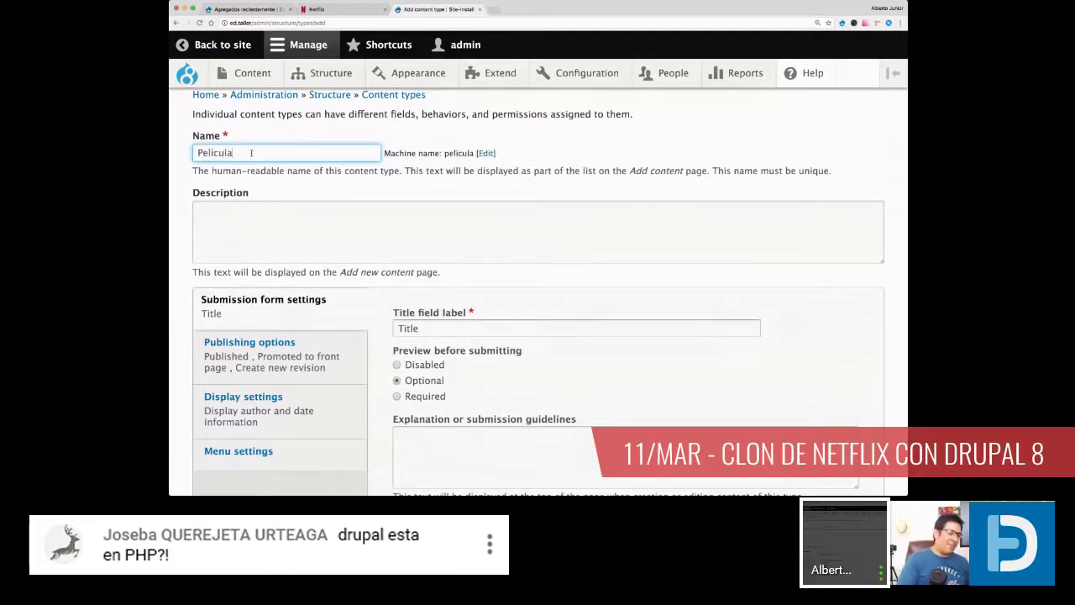
key(Delete)
text(í)
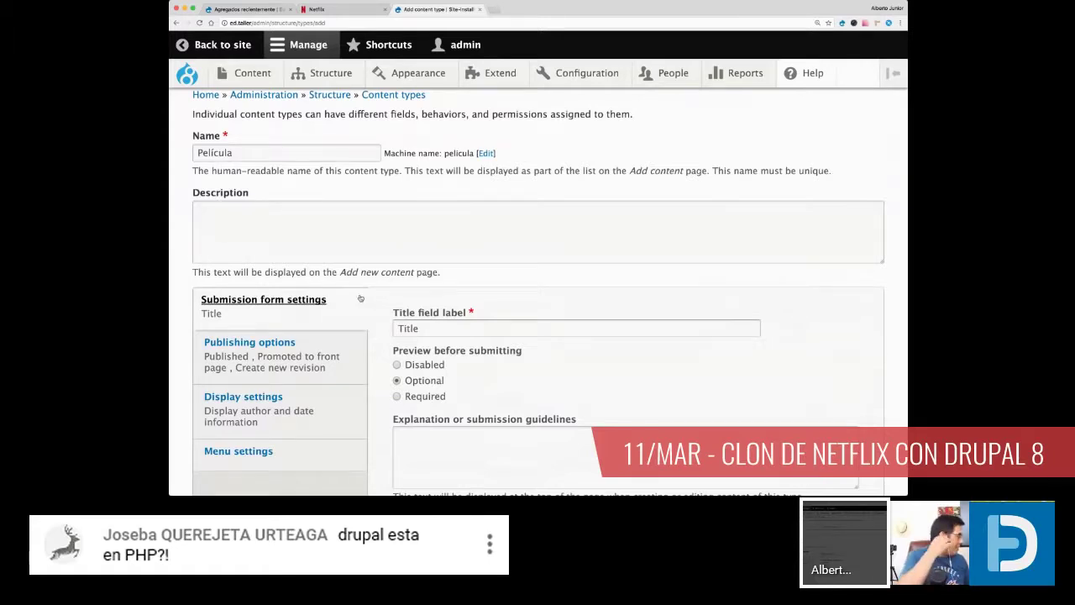
Step: Set the title field label of the Película content type to Título
scroll(361, 298, down, 2)
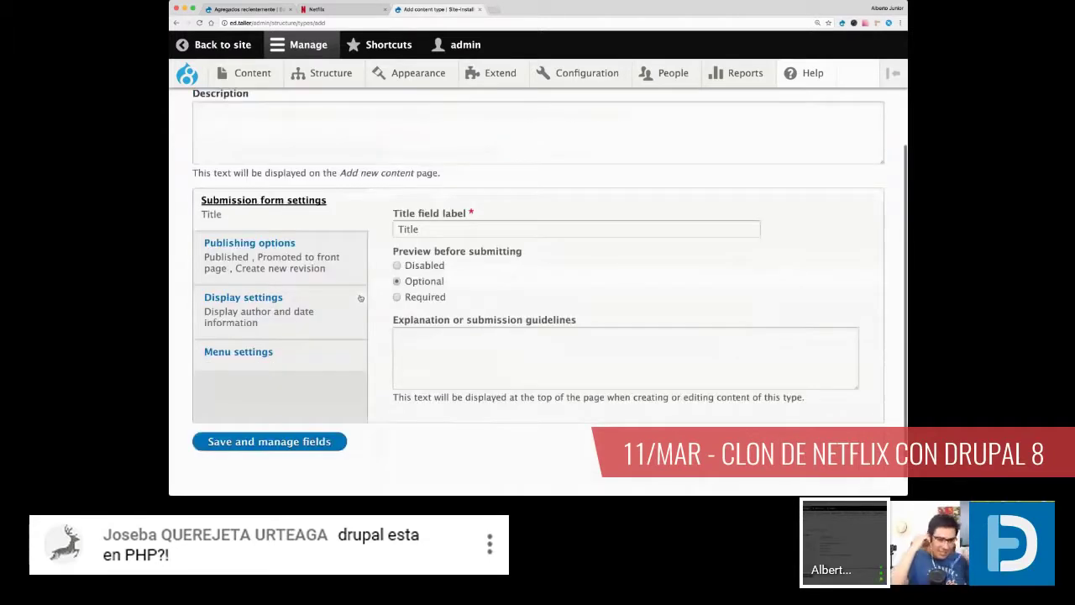
scroll(431, 209, down, 1)
drag(432, 209, 393, 211)
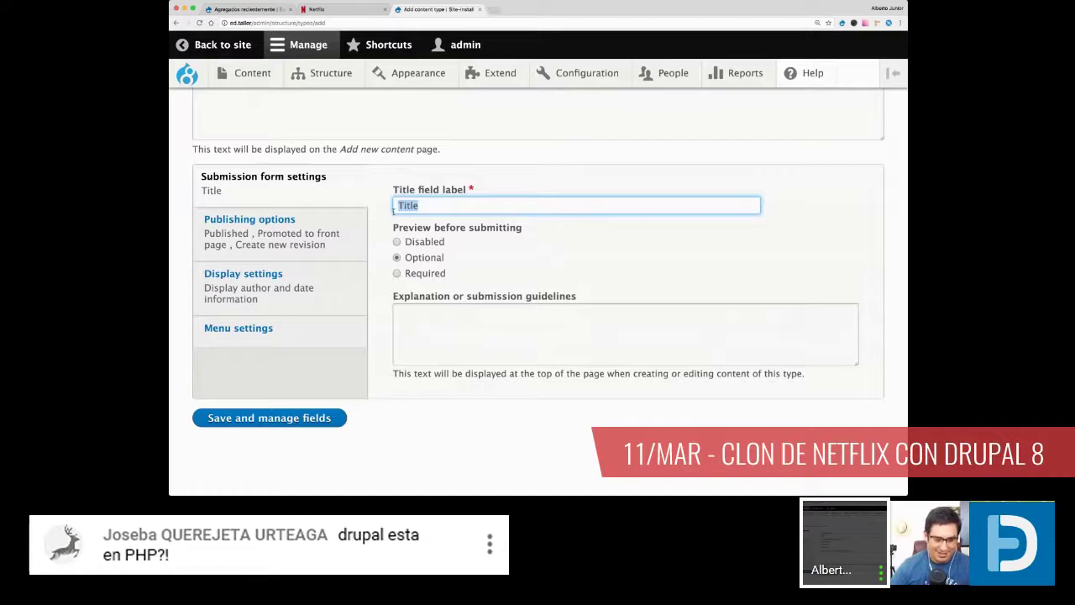
text(Titu)
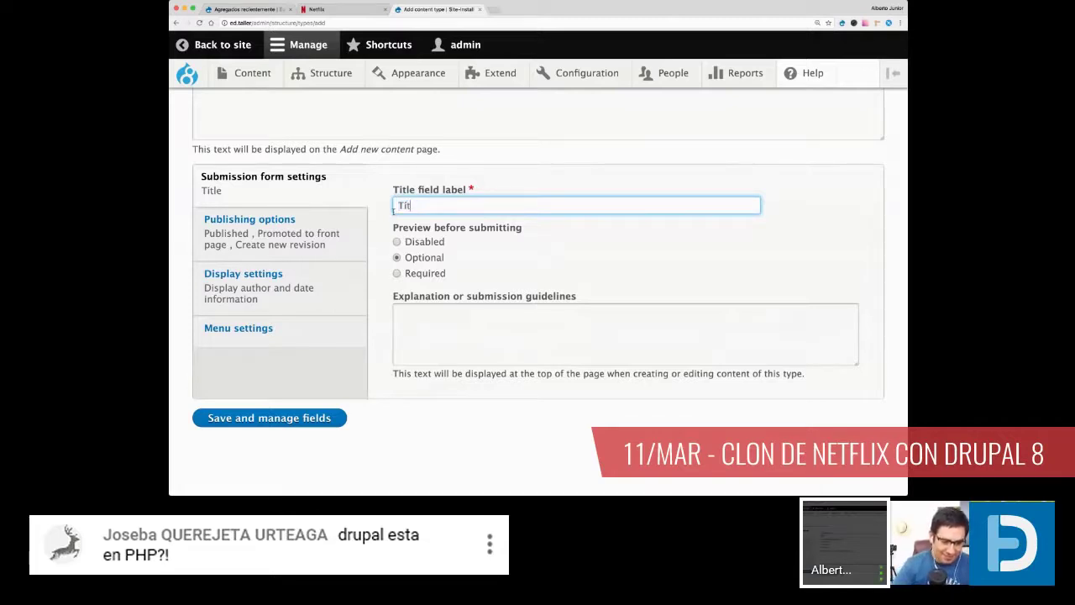
text(lo)
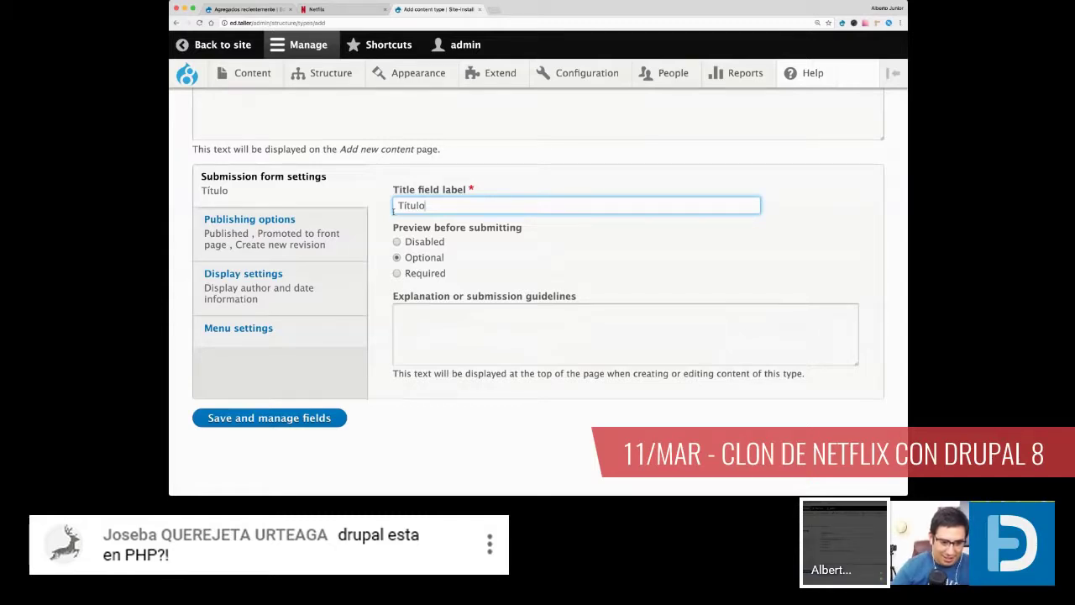
Step: Review the publishing options of the Película content type and turn off the display of author and date information
click(440, 224)
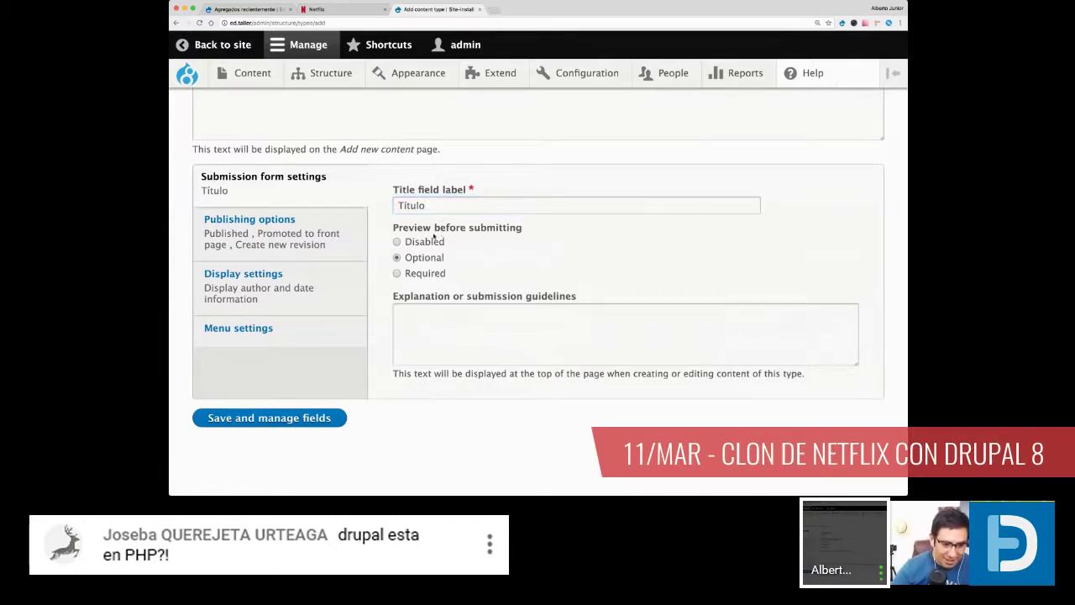
click(282, 244)
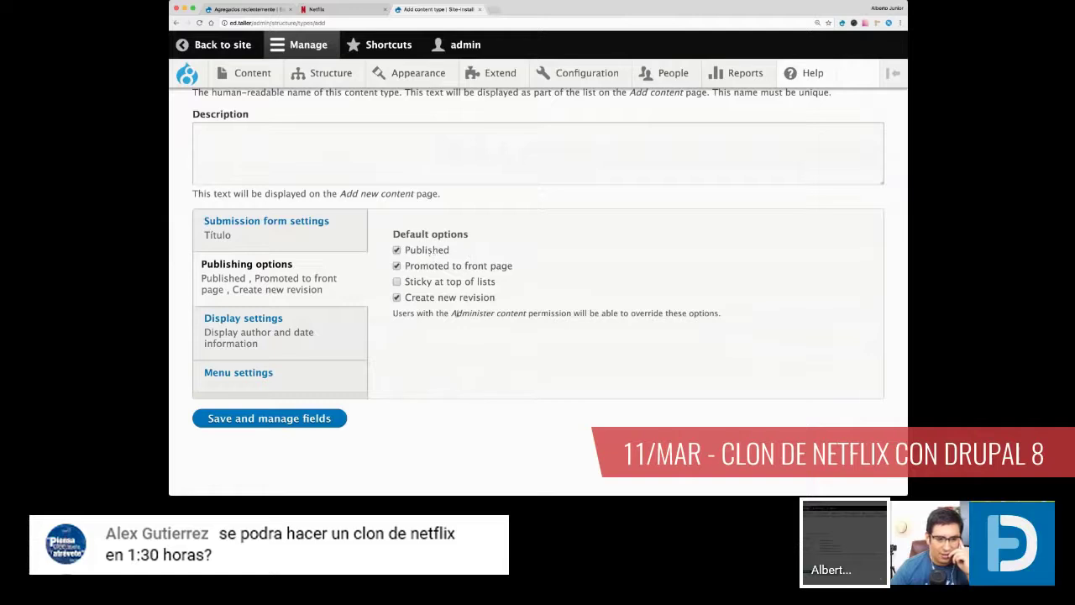
scroll(447, 349, down, 1)
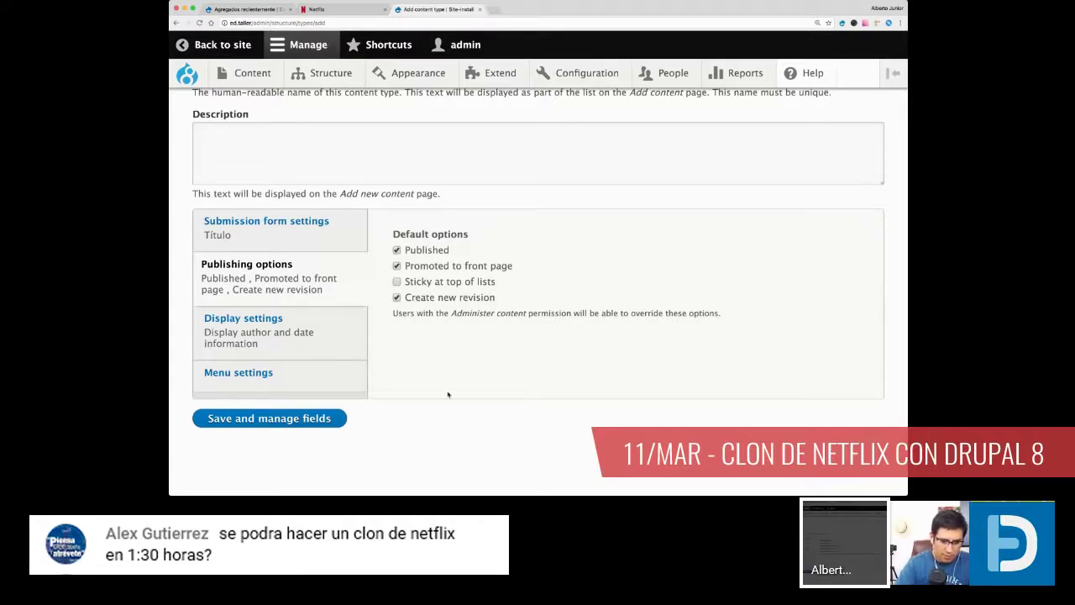
click(332, 340)
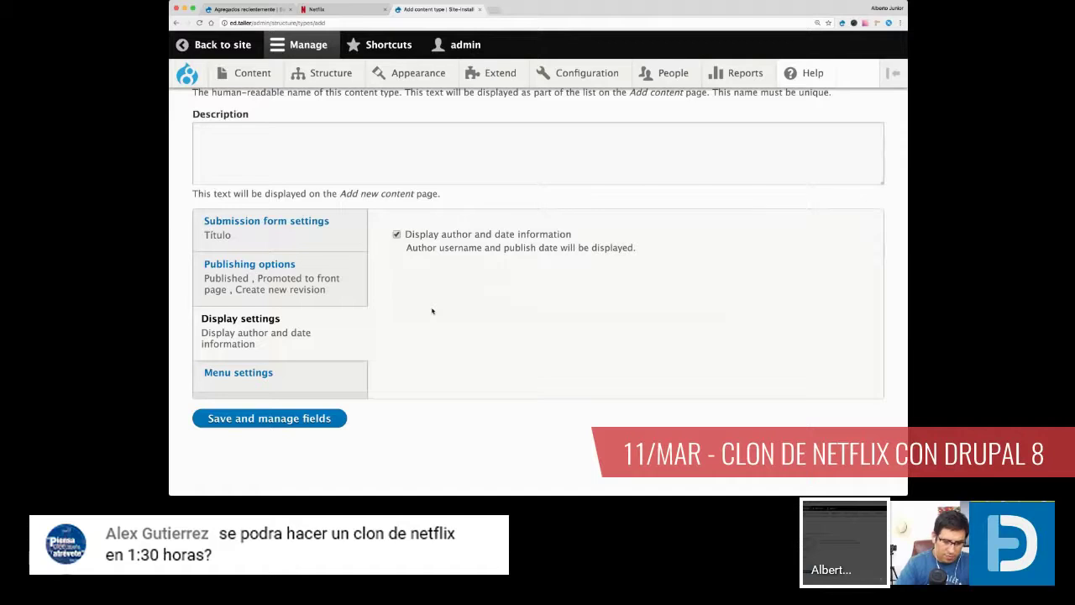
click(398, 235)
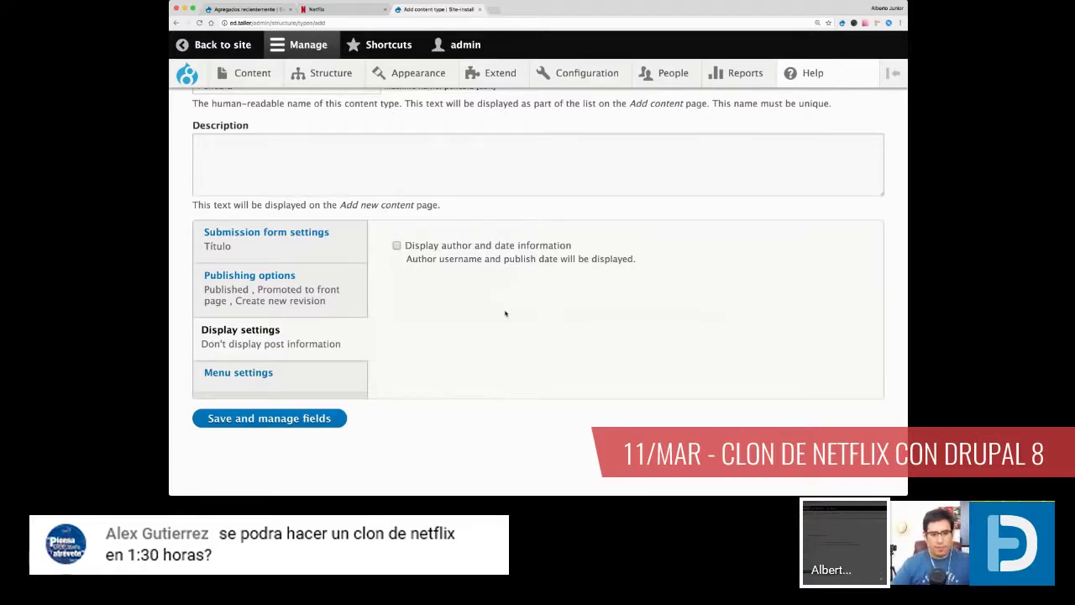
Step: Check the available menus for the Película content type, then save it and go on to managing its fields
click(272, 373)
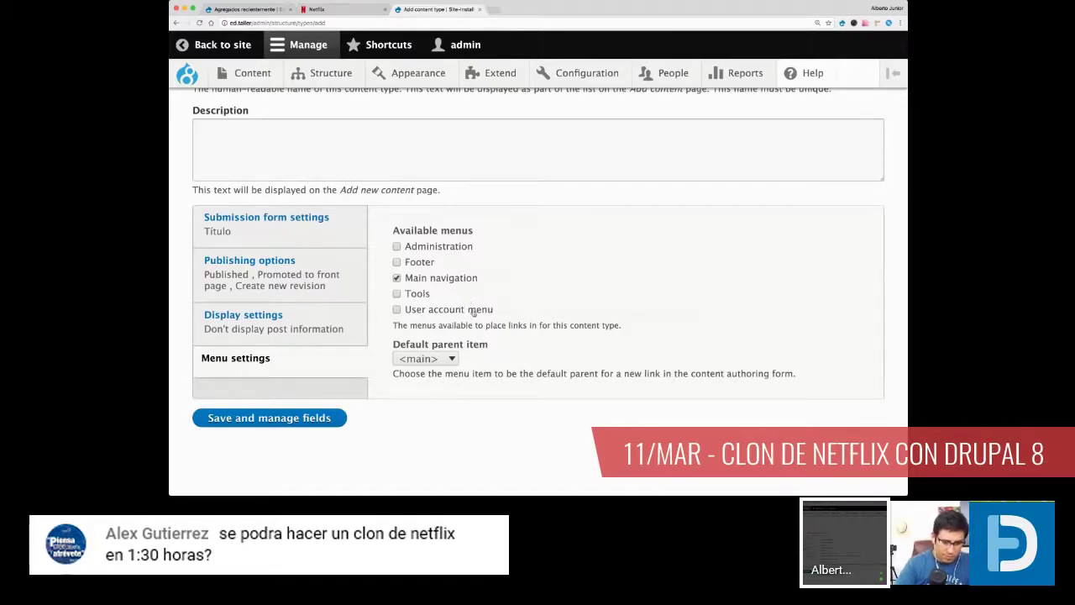
scroll(473, 312, up, 2)
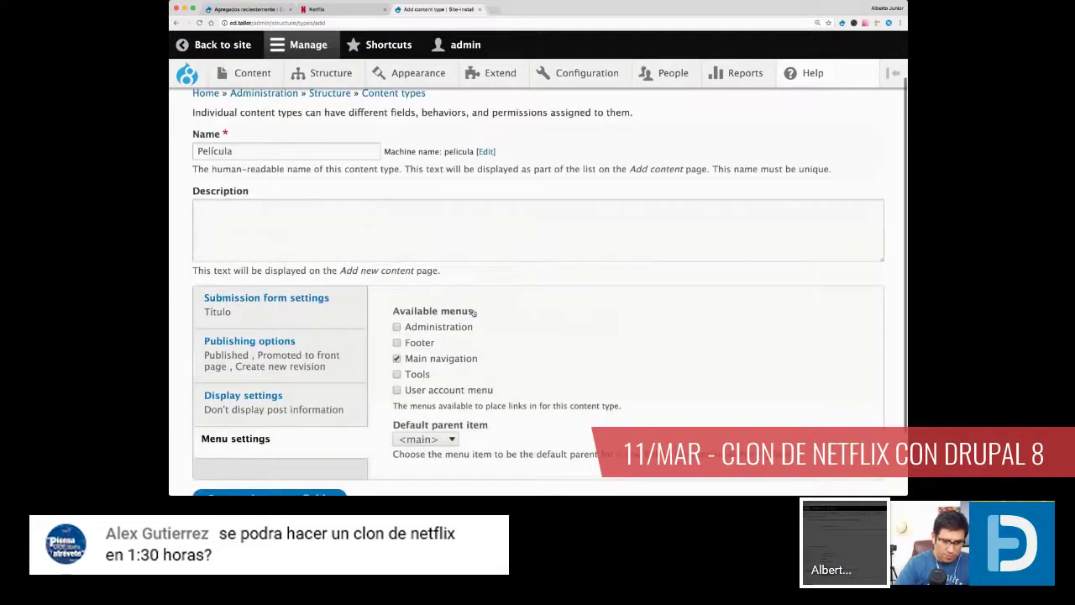
scroll(473, 313, down, 1)
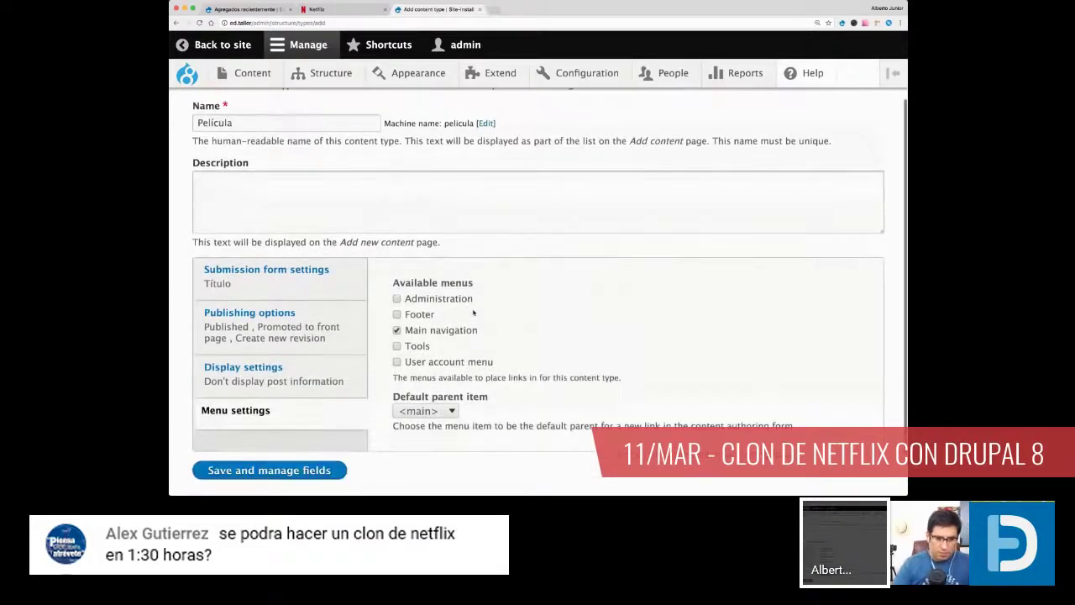
scroll(277, 421, down, 2)
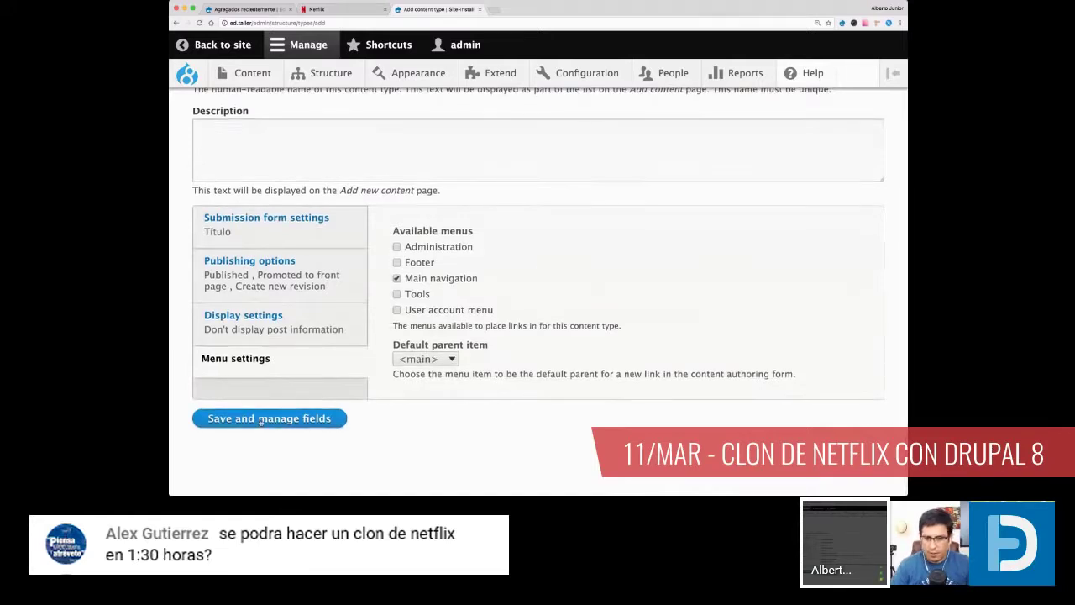
click(261, 421)
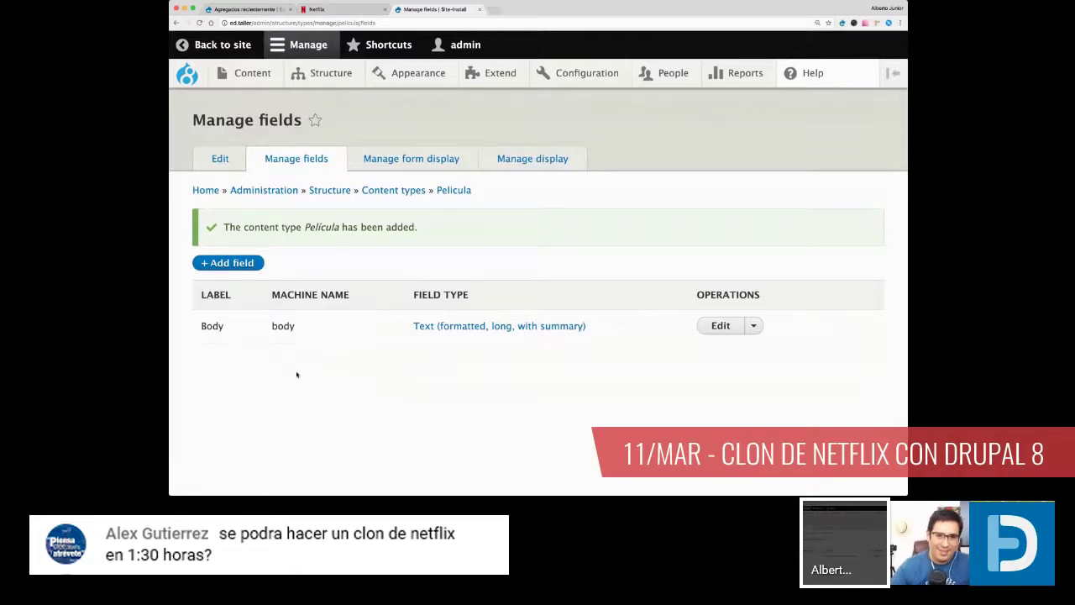
Step: Examine the Body field of Película and the film covers on the Netflix browse page, then return to the field list
drag(225, 327, 201, 329)
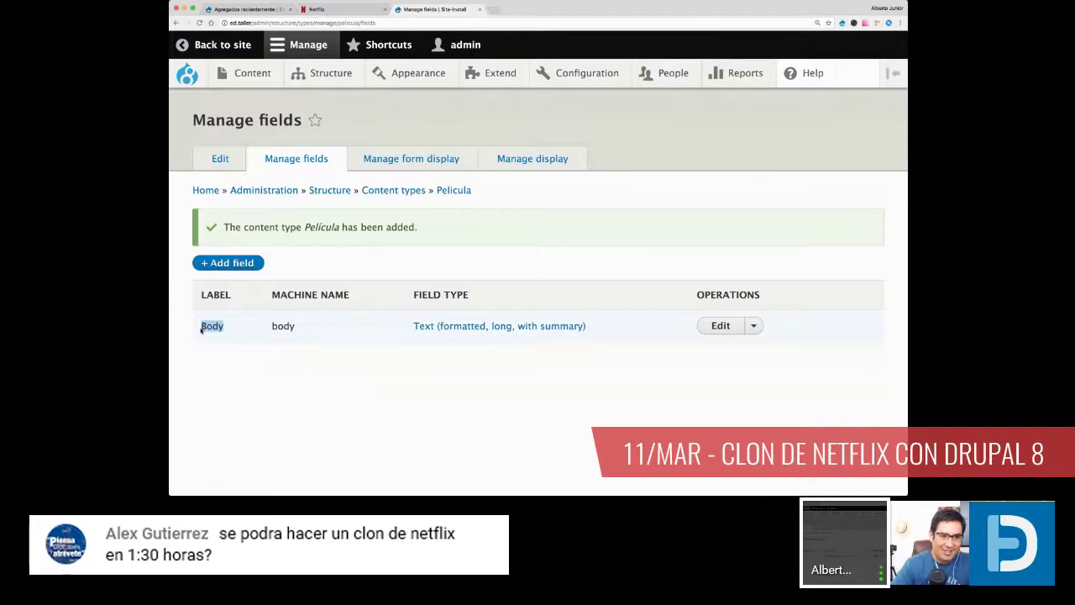
click(230, 343)
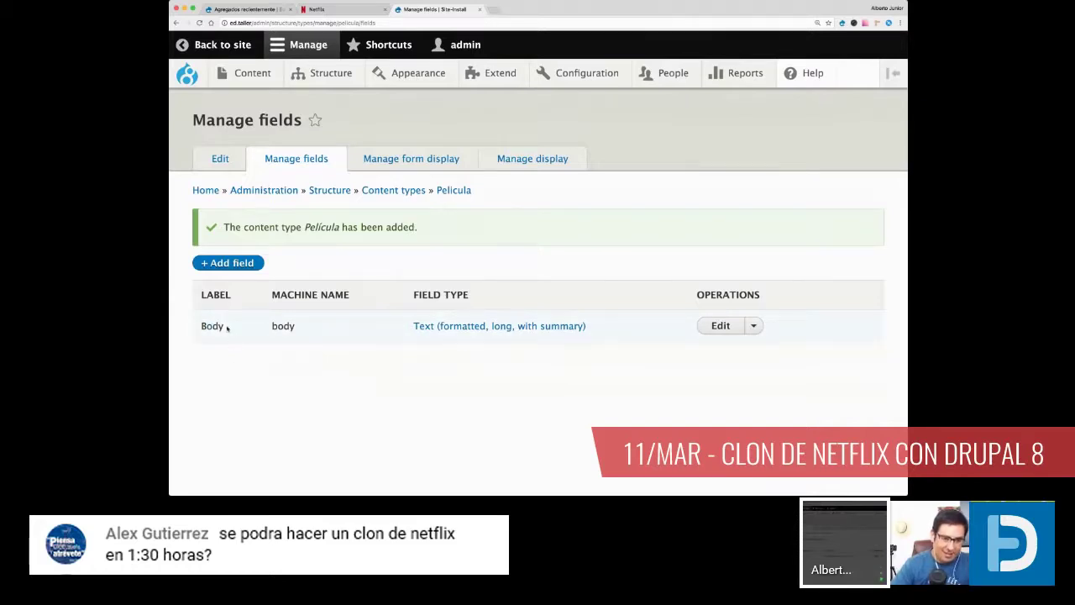
drag(226, 329, 201, 328)
click(220, 357)
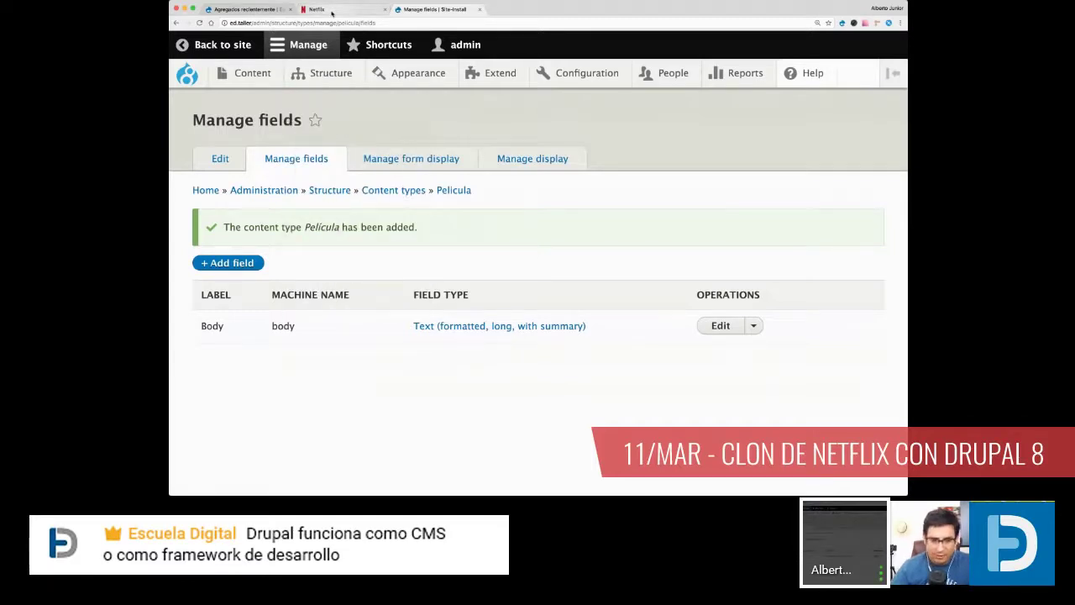
click(332, 13)
mouse_move(366, 224)
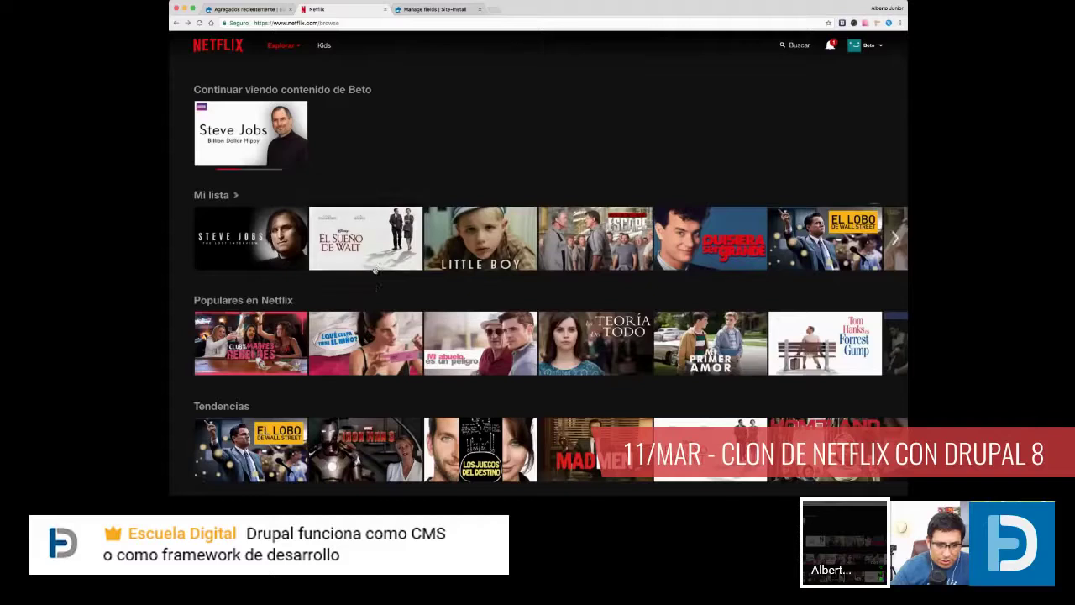
mouse_move(375, 271)
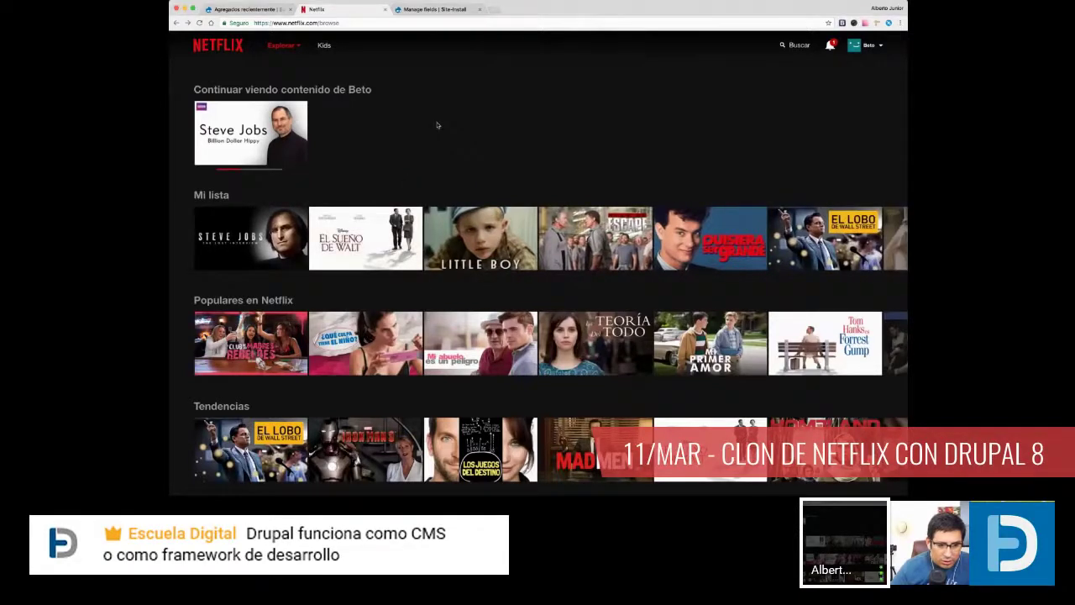
click(431, 11)
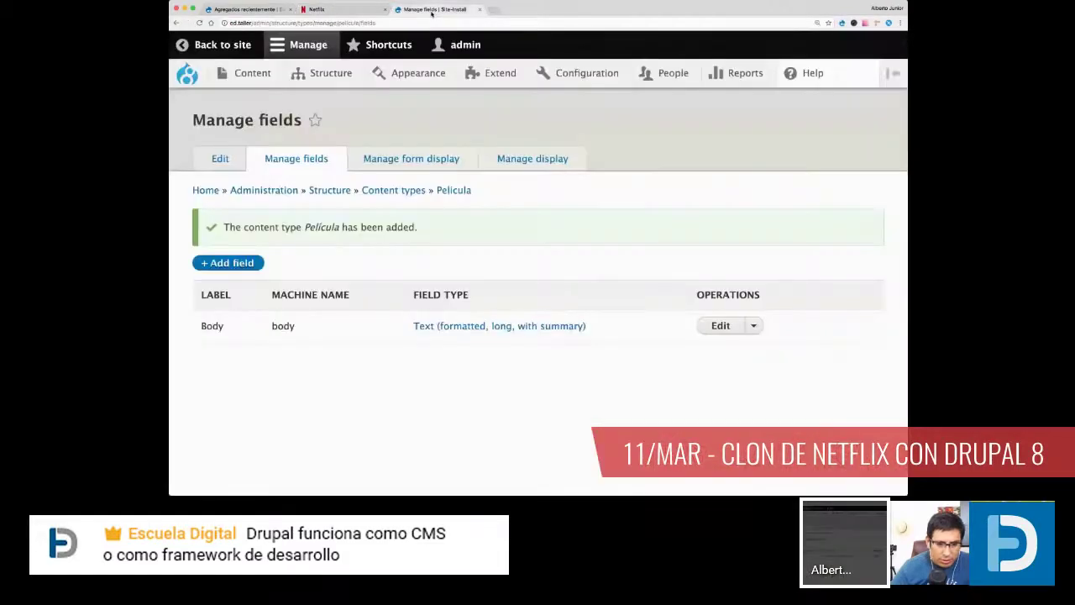
Step: Add a new Image field labelled Portada to the Película content type
click(226, 263)
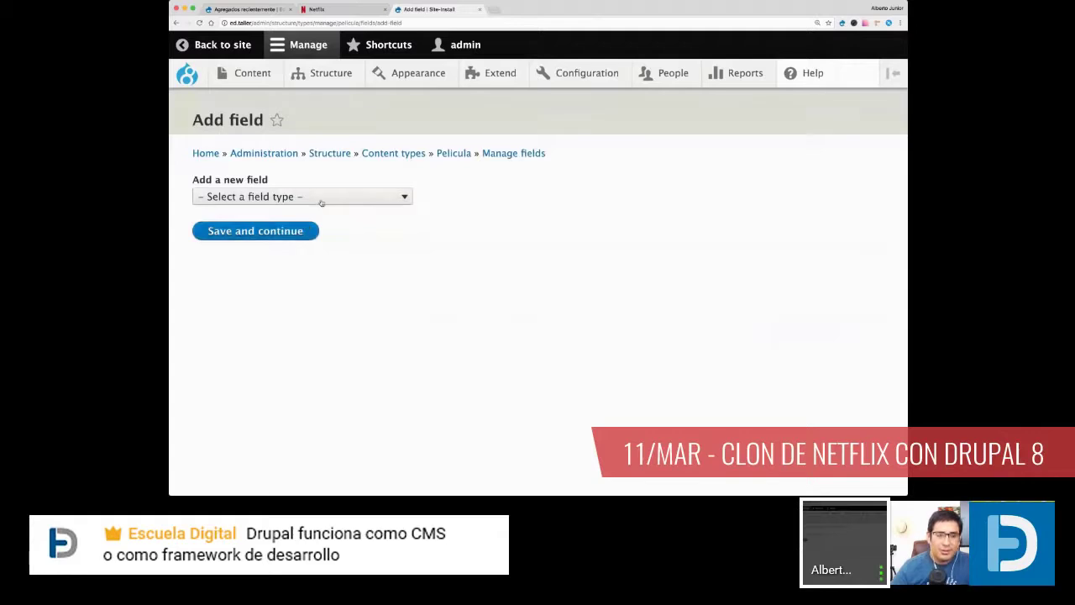
click(321, 202)
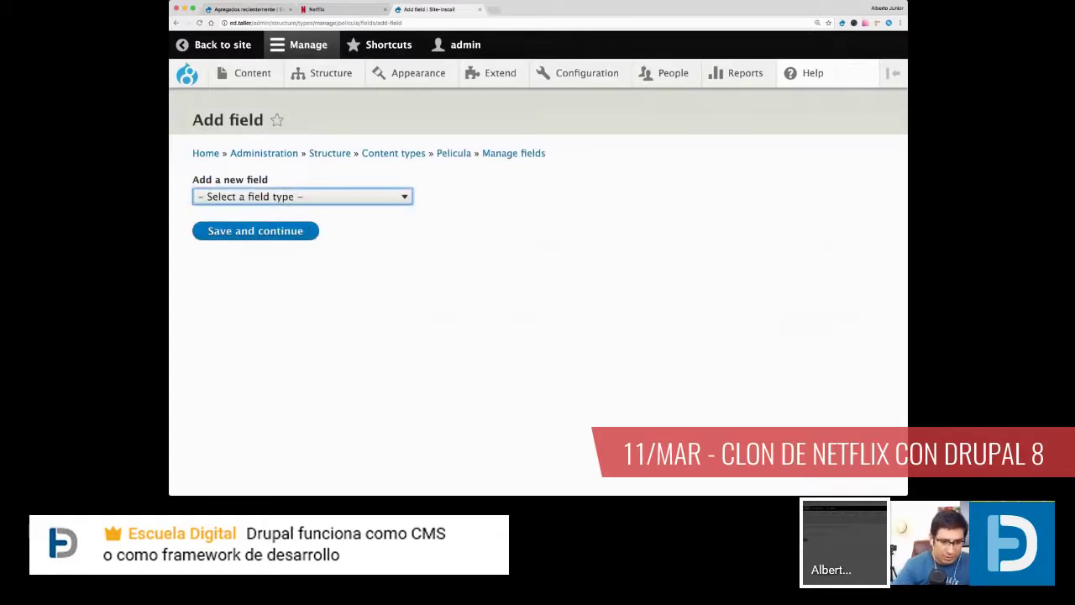
click(275, 449)
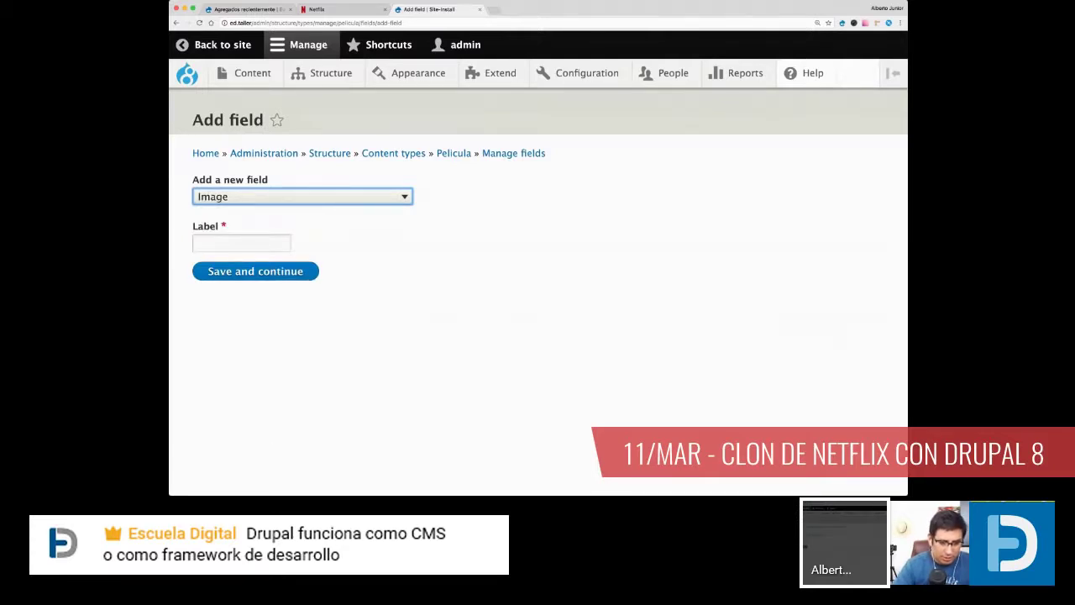
click(251, 245)
text(Port)
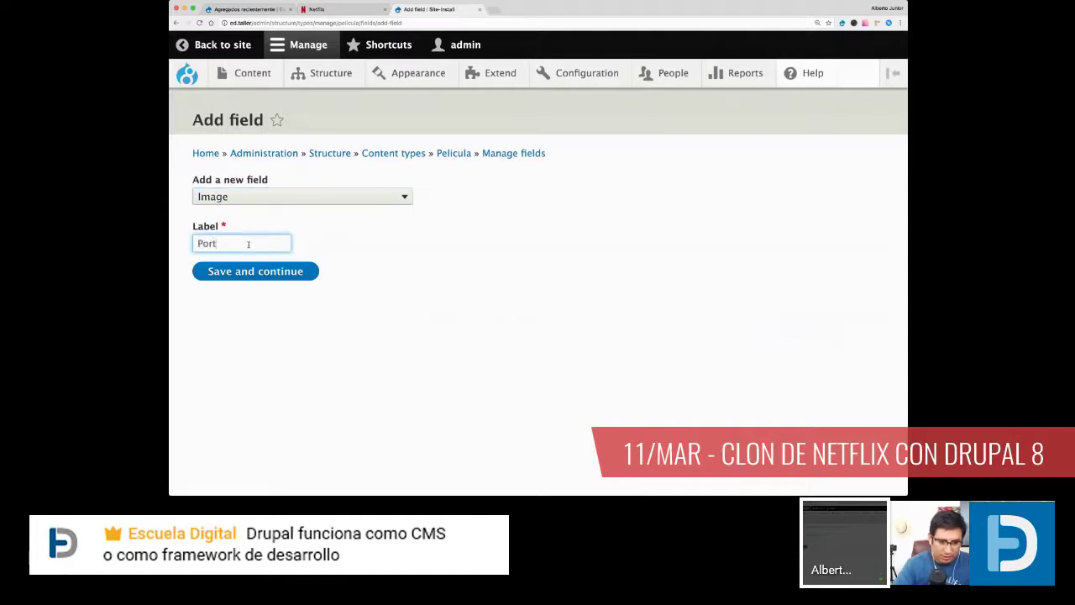
text(ada)
click(281, 316)
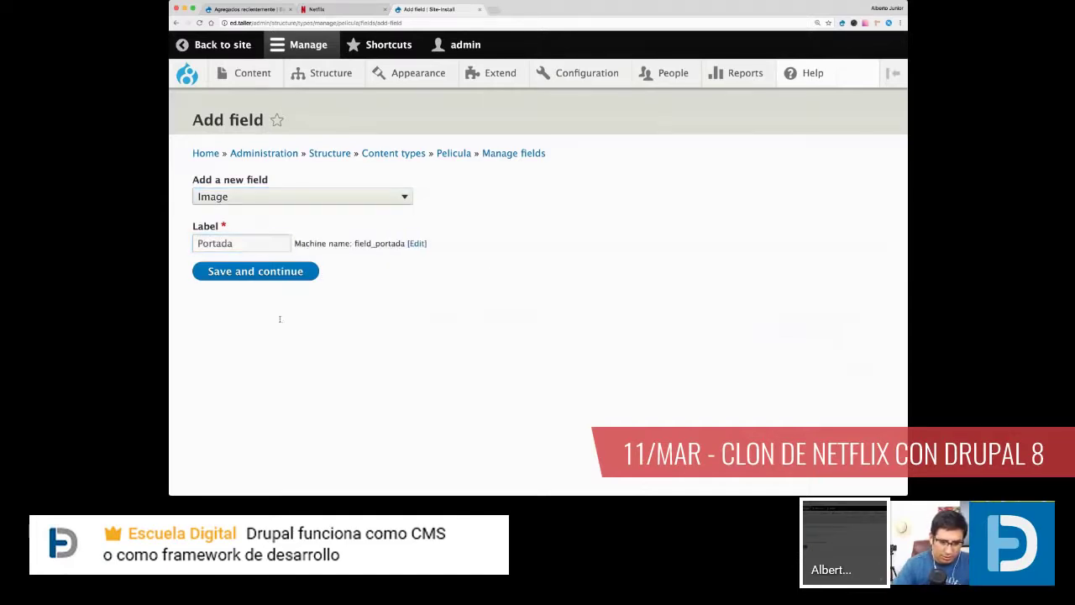
click(260, 274)
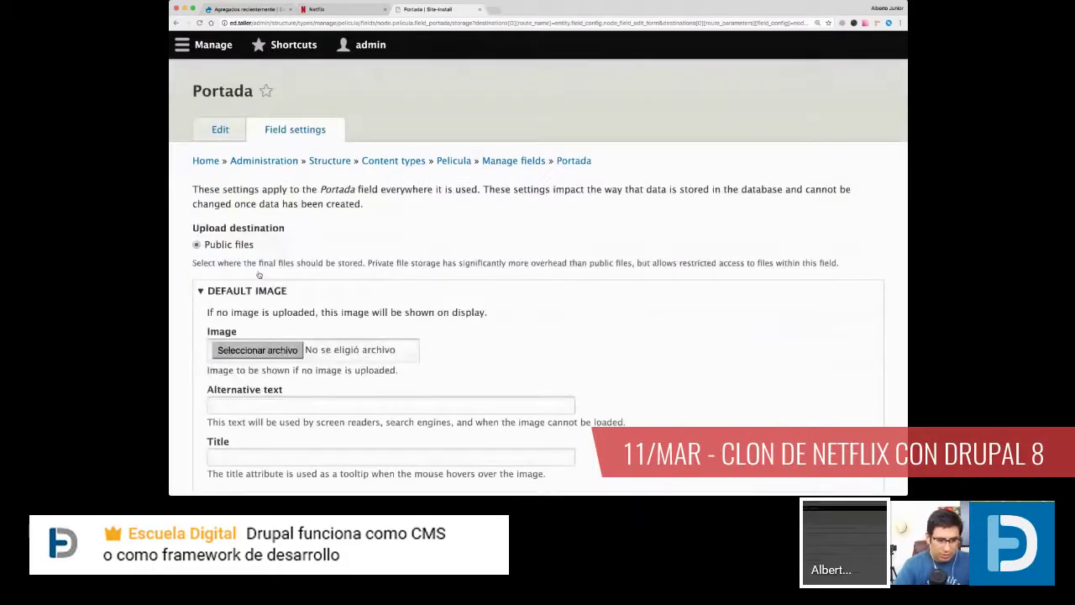
Step: Review the Portada field's storage settings, collapse the default image section and save the field settings
scroll(258, 275, down, 2)
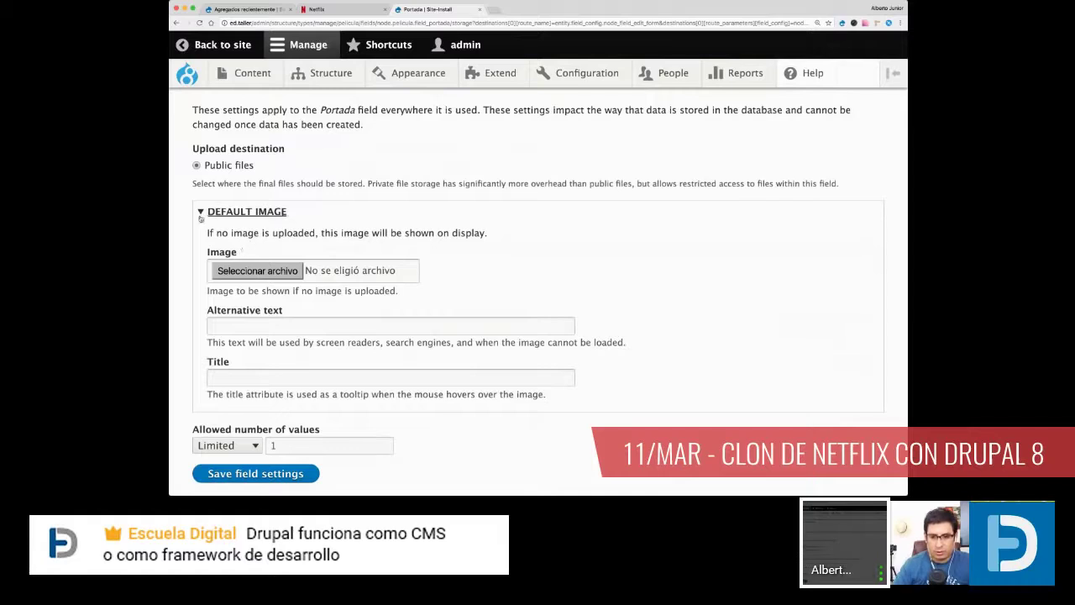
click(244, 219)
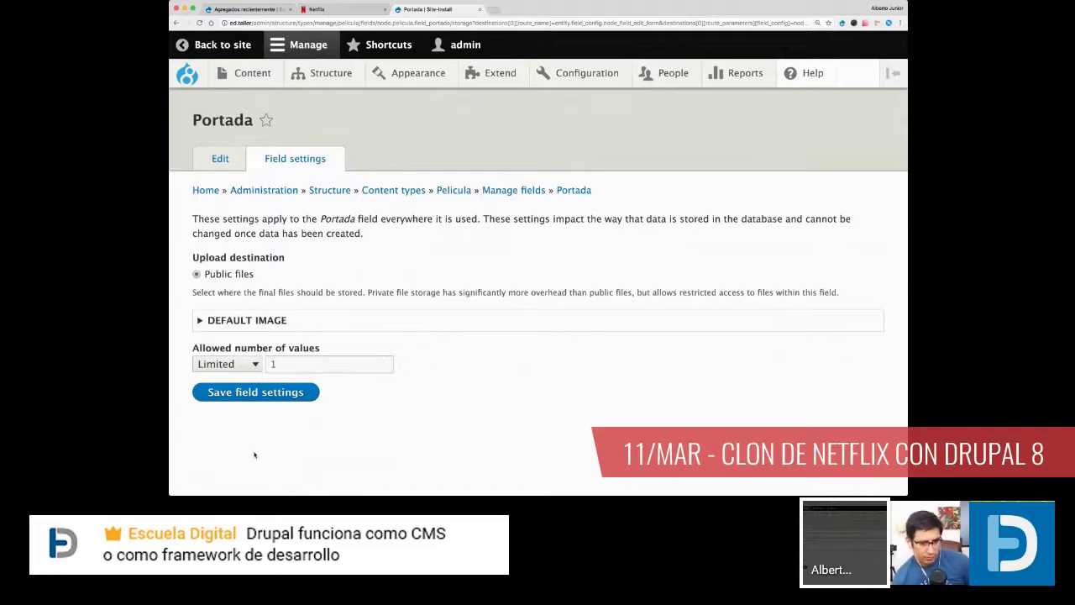
click(263, 394)
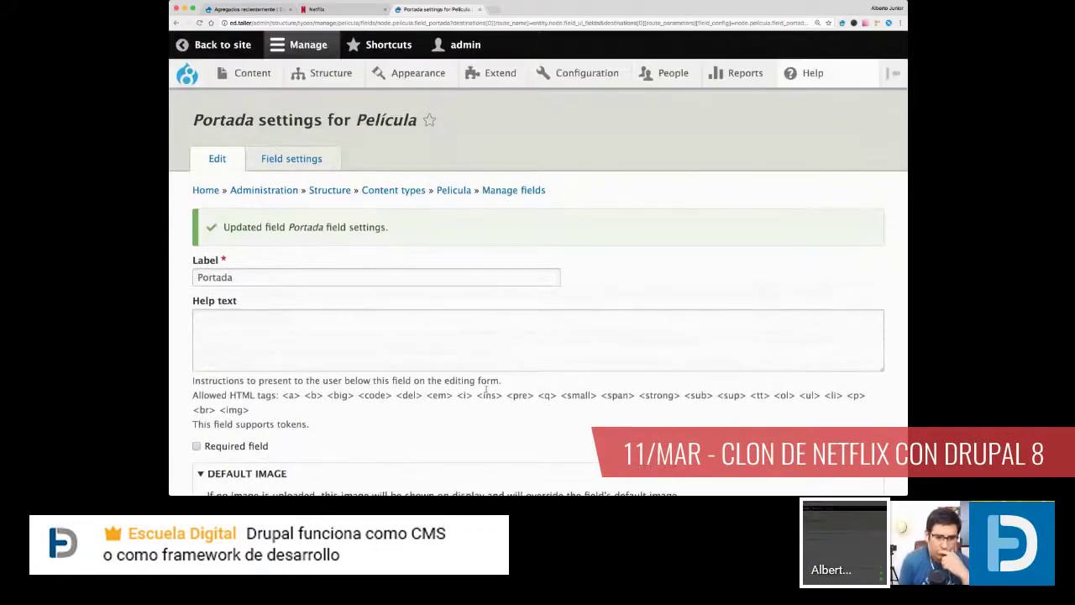
Step: Set the Portada field's help text to "Subir la imagen de portada de la película"
scroll(486, 388, down, 3)
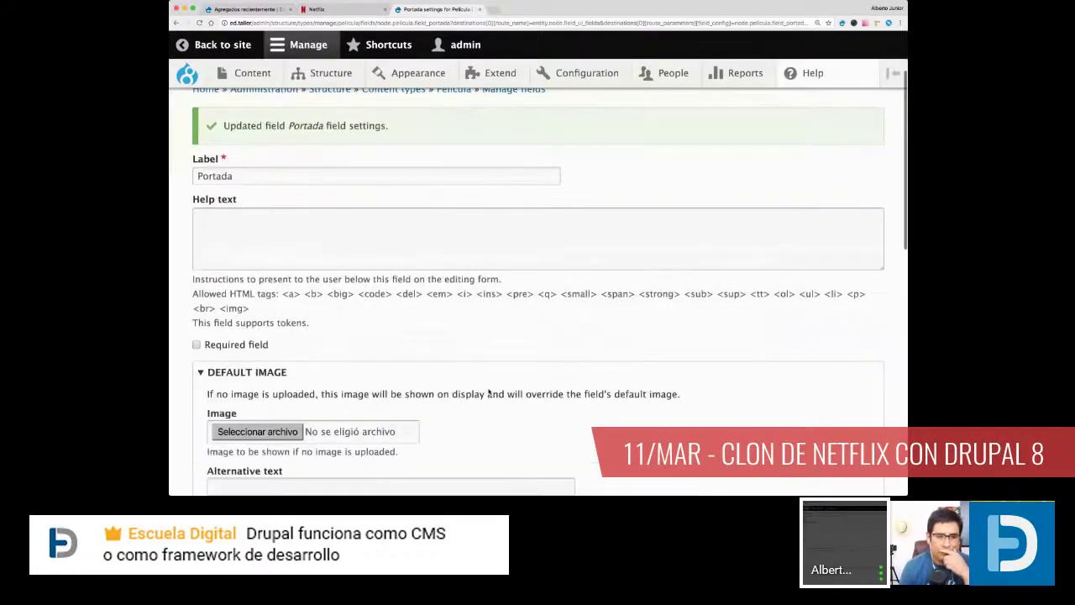
scroll(488, 391, down, 1)
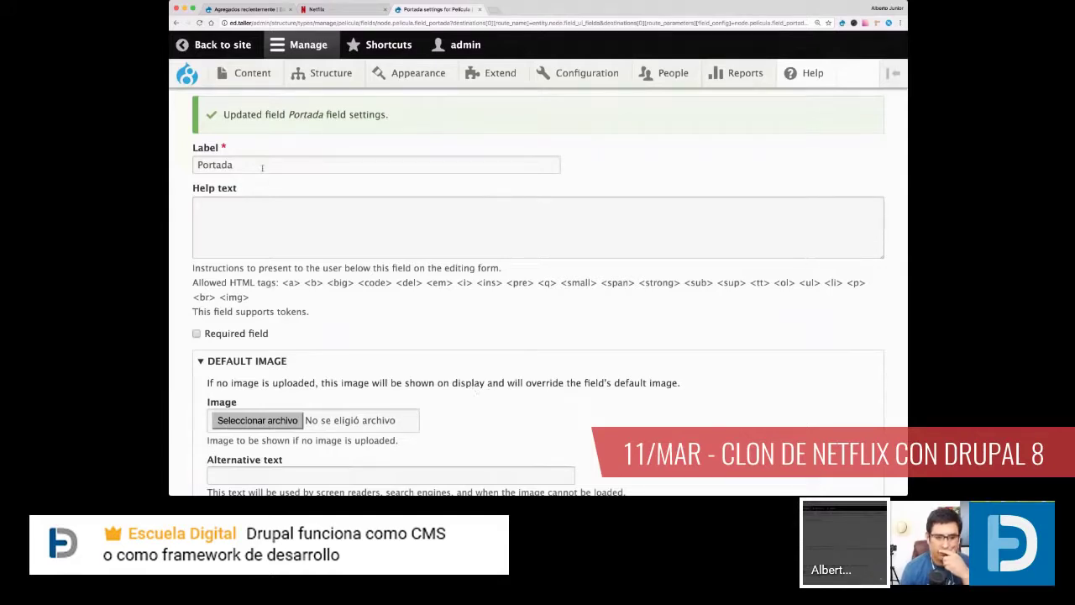
drag(240, 193, 202, 189)
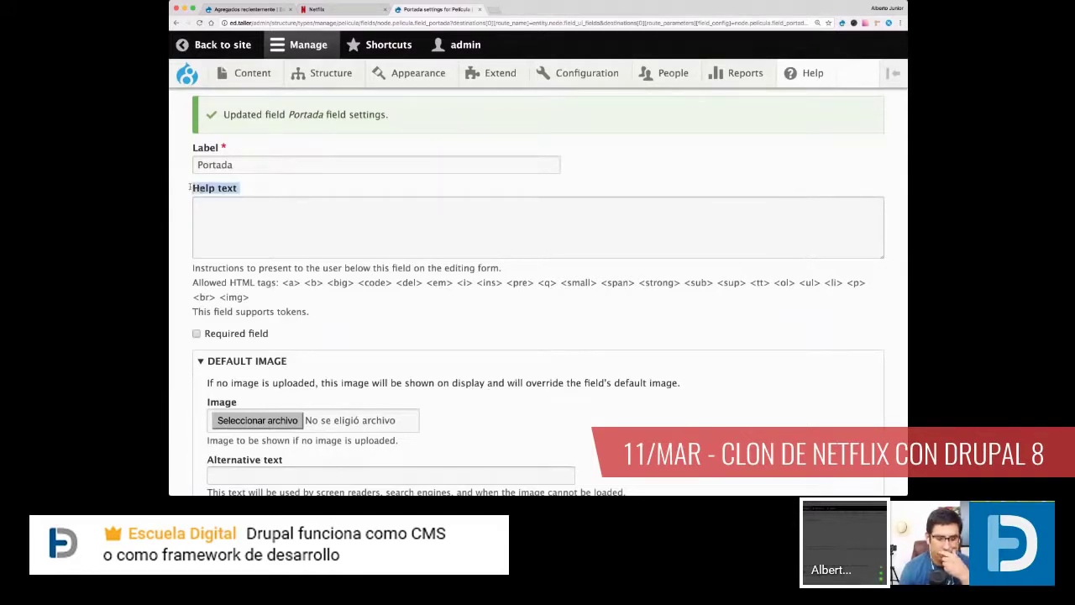
click(223, 212)
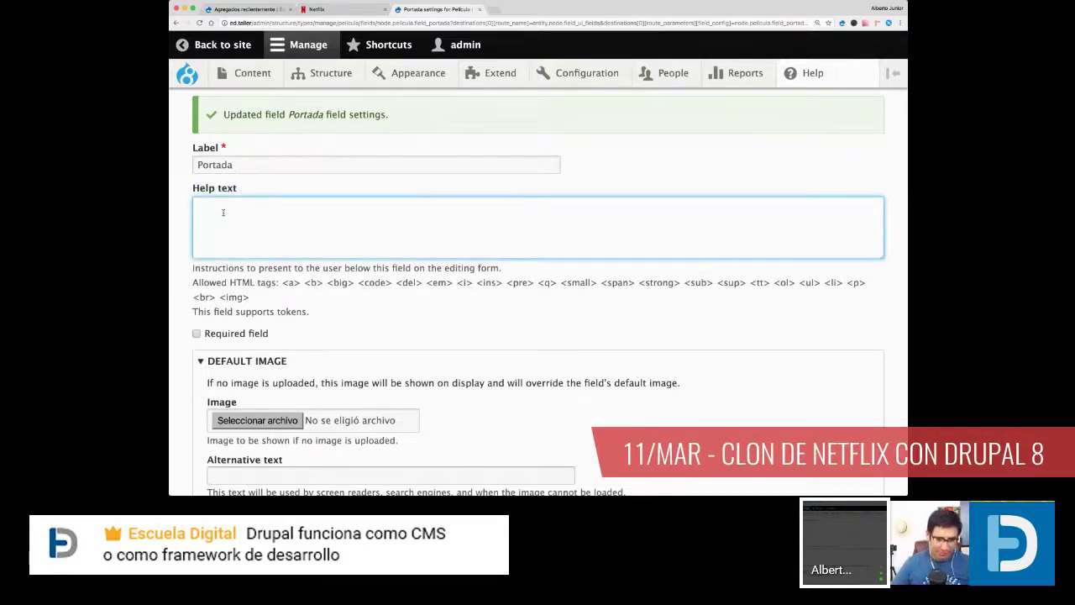
text(S)
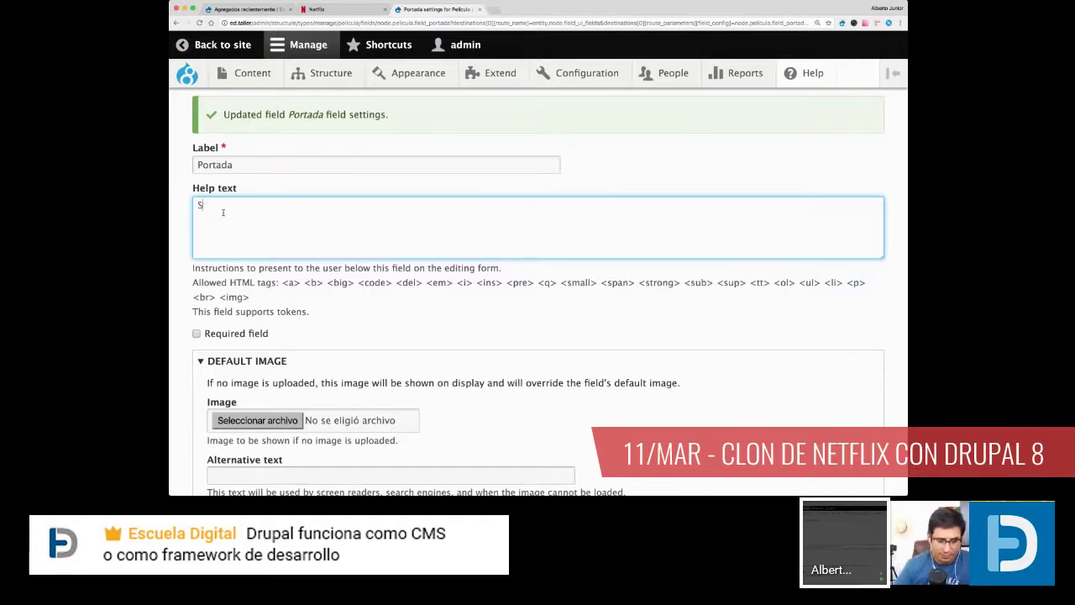
text(ubir la imag)
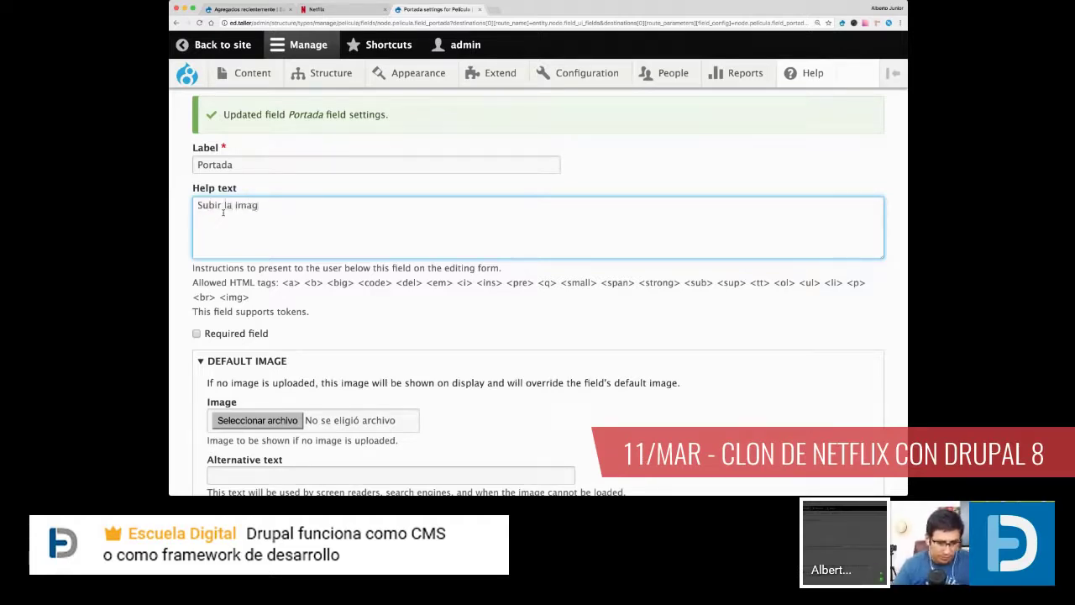
text(en de portada del)
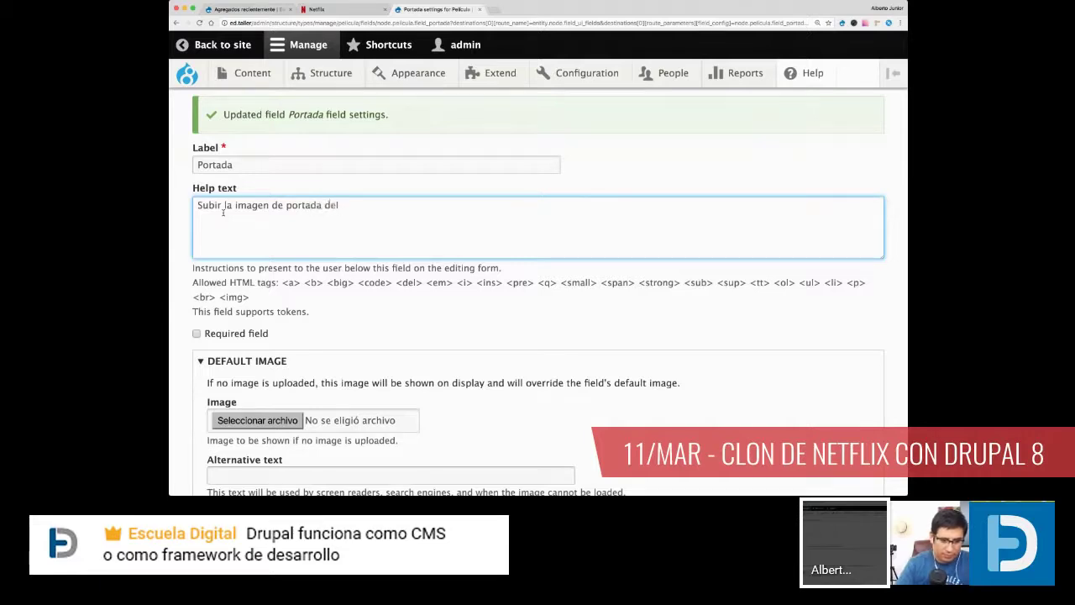
key(BackSpace)
text(la película)
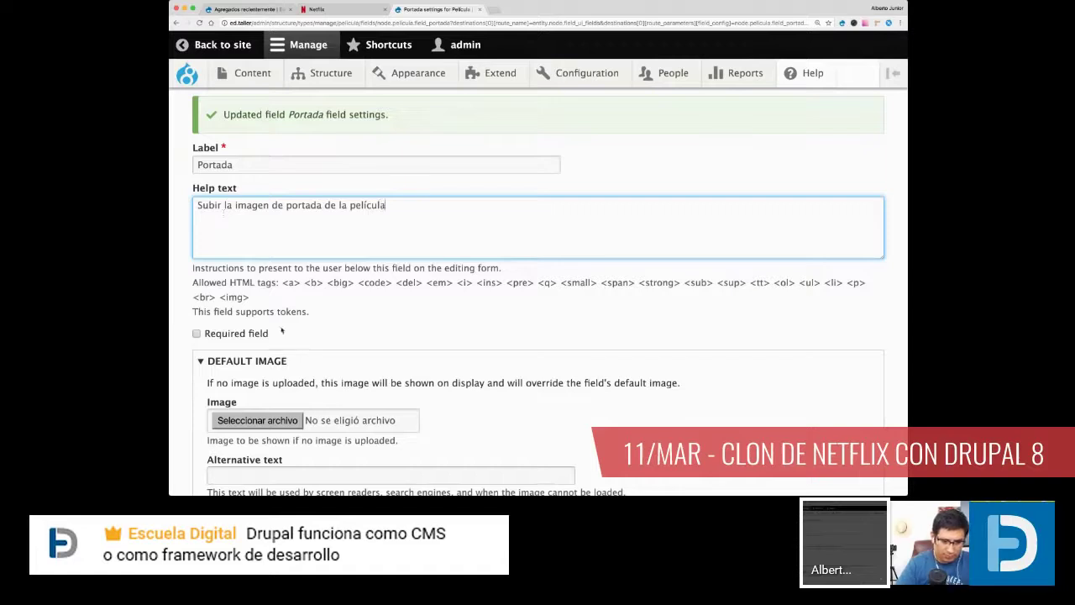
click(351, 327)
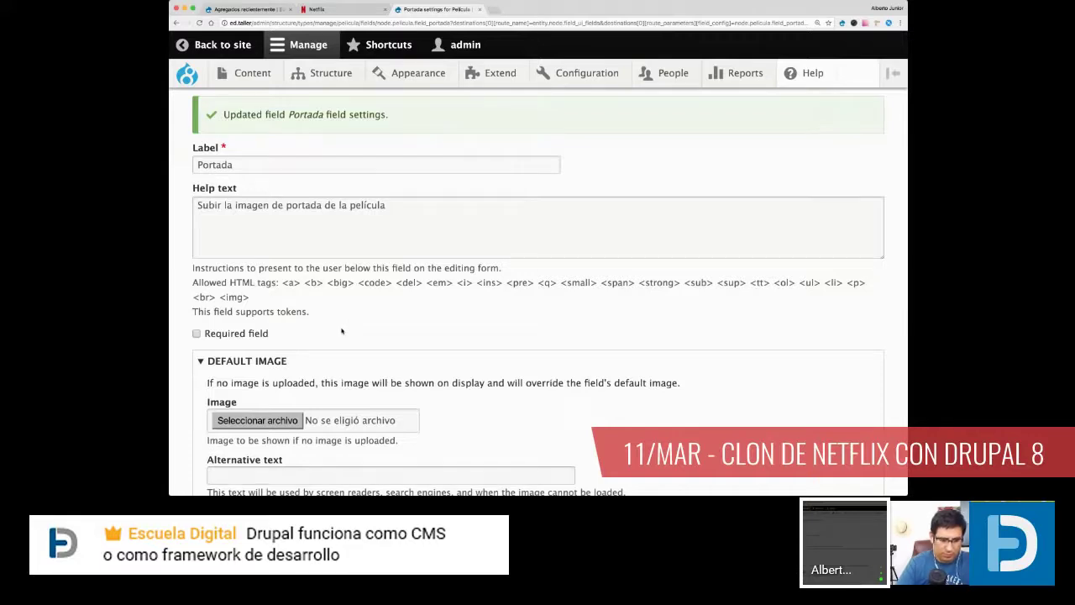
scroll(342, 331, down, 1)
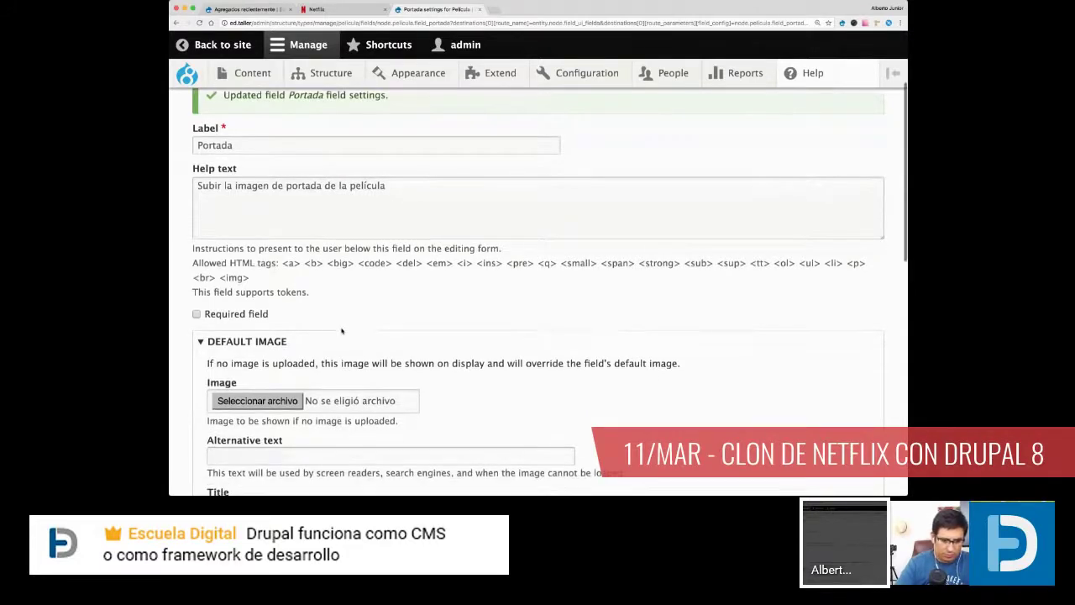
Step: Make the Portada field required and collapse its default image section
click(196, 313)
scroll(694, 290, down, 1)
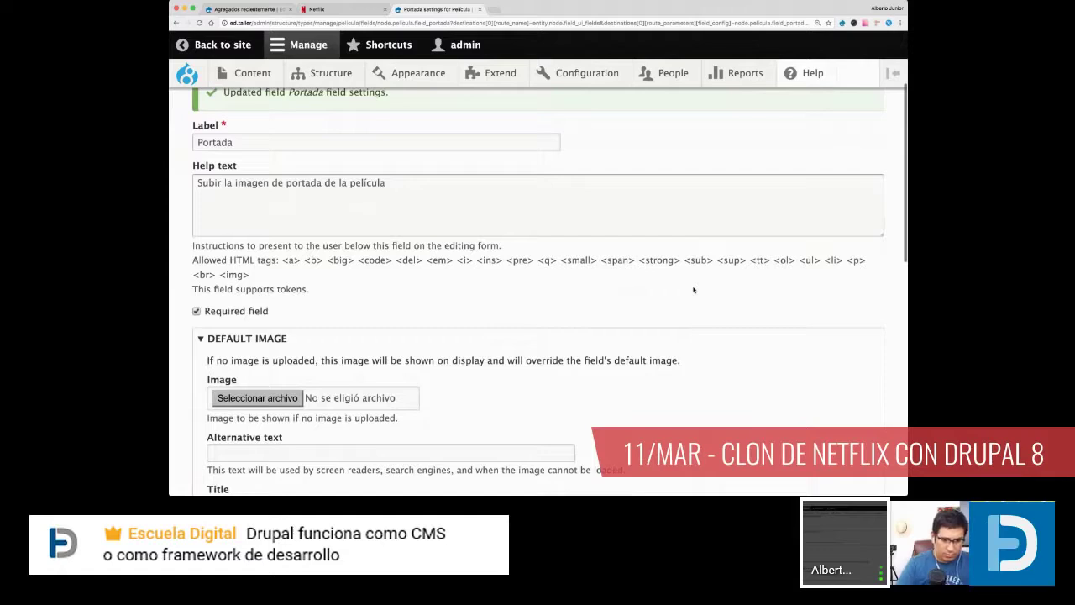
scroll(694, 290, down, 2)
scroll(693, 290, down, 3)
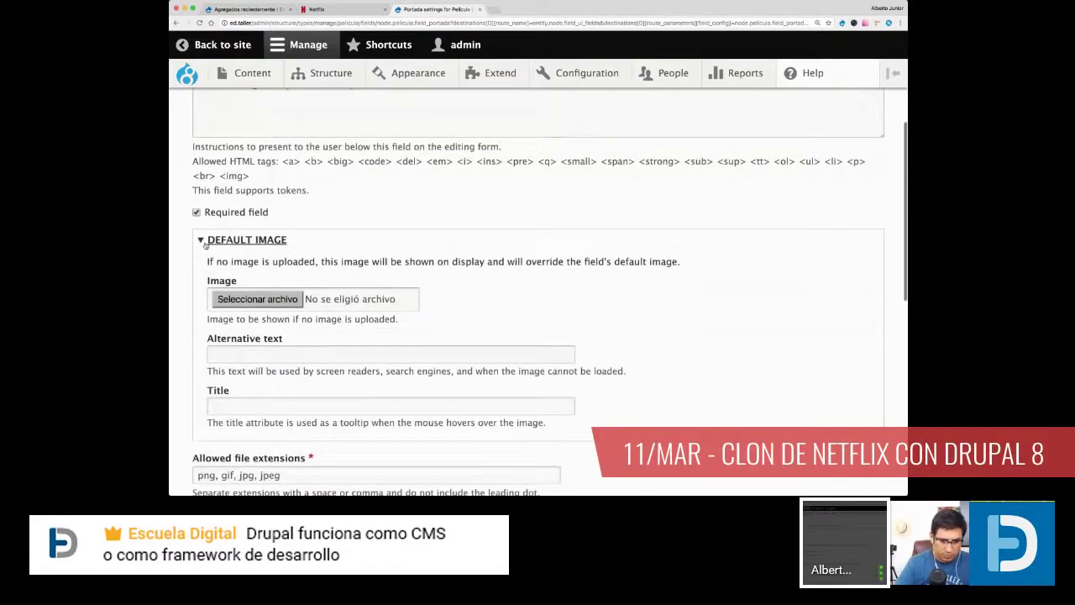
click(205, 241)
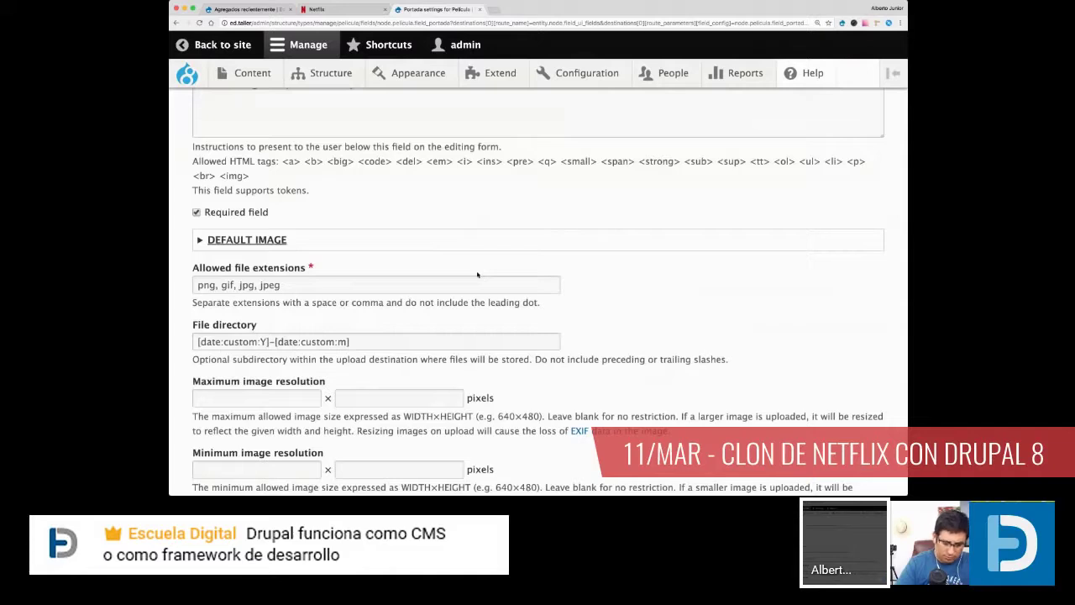
Step: Remove gif from Portada's allowed file extensions, leaving png, jpg, jpeg
scroll(477, 275, down, 3)
key(Tab)
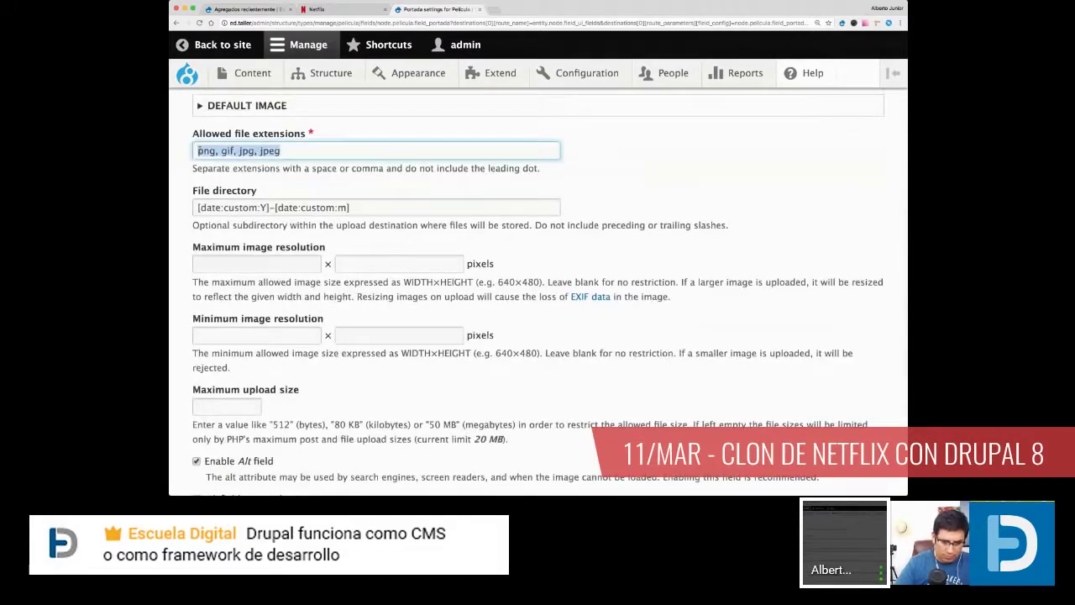
click(576, 169)
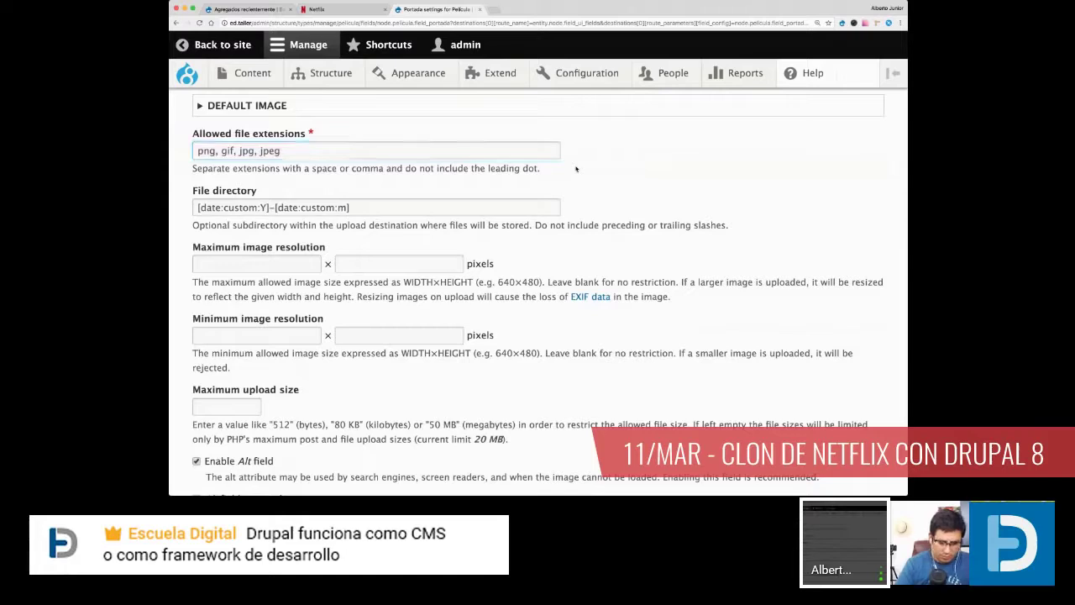
double_click(224, 152)
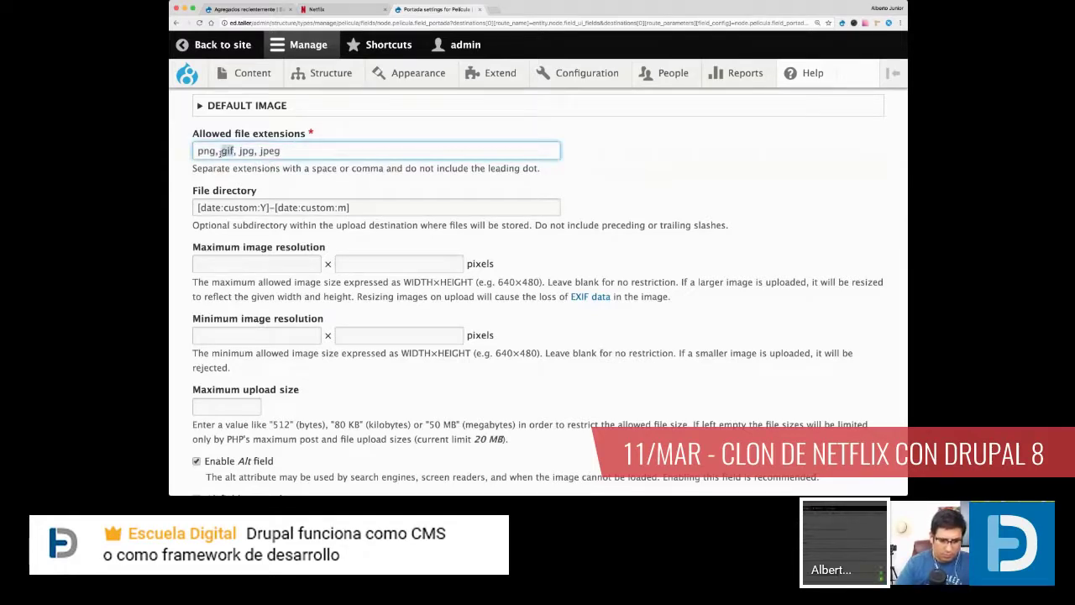
key(BackSpace)
key(BackSpace)
key(BackSpace)
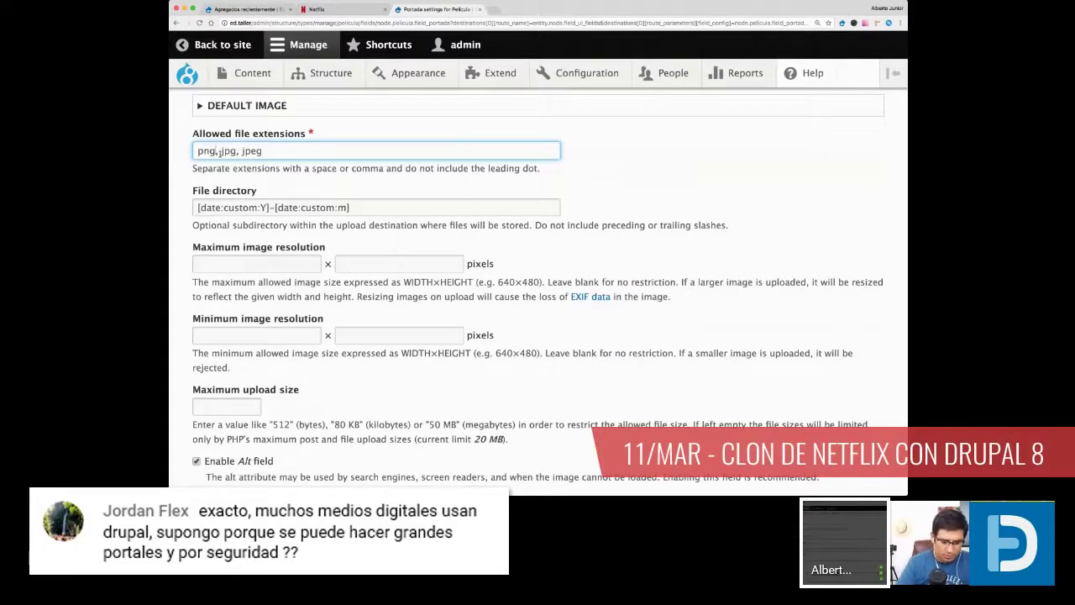
click(564, 181)
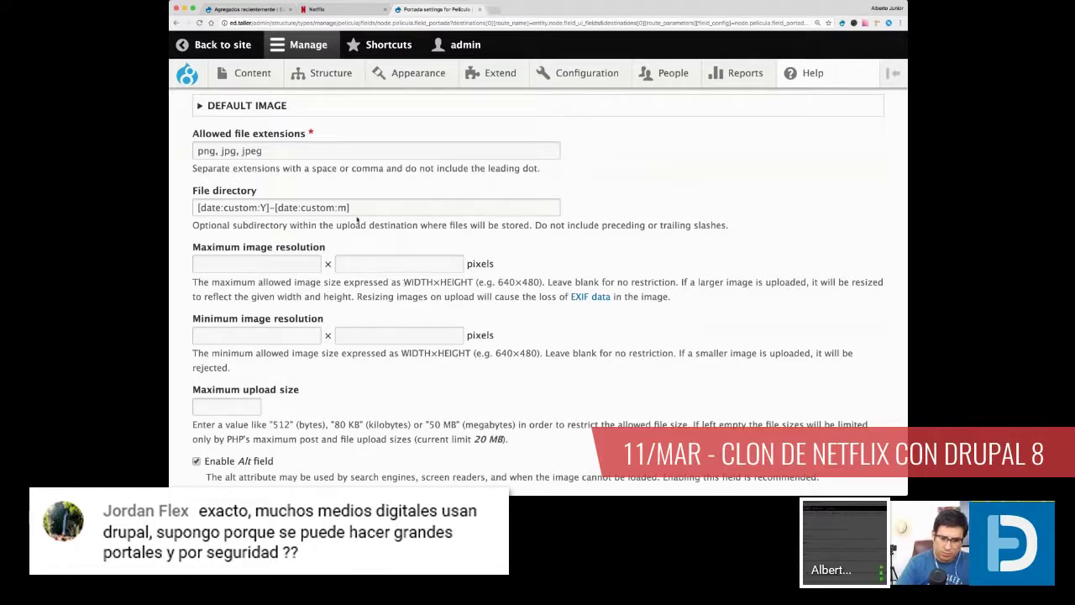
Step: Examine Portada's file directory pattern, image resolution limits, maximum upload size and Alt options
drag(361, 207, 195, 207)
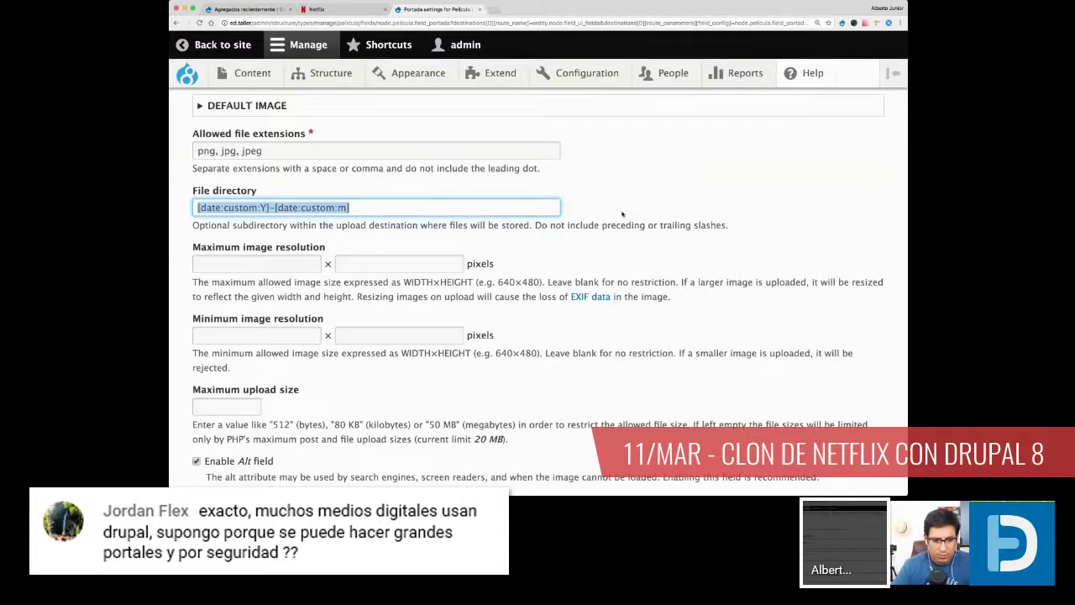
click(351, 208)
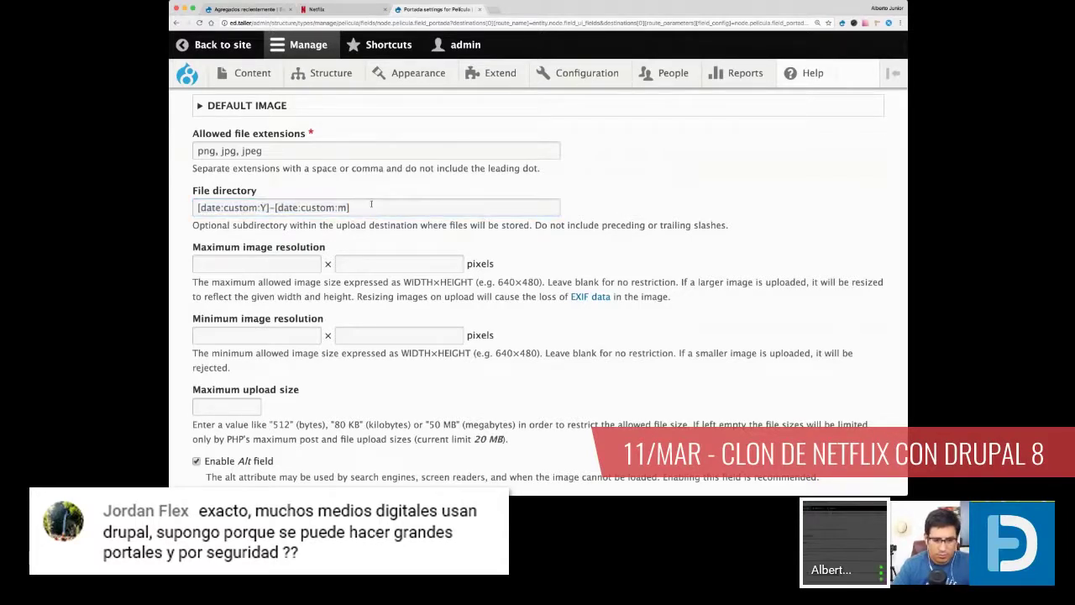
drag(350, 207, 199, 207)
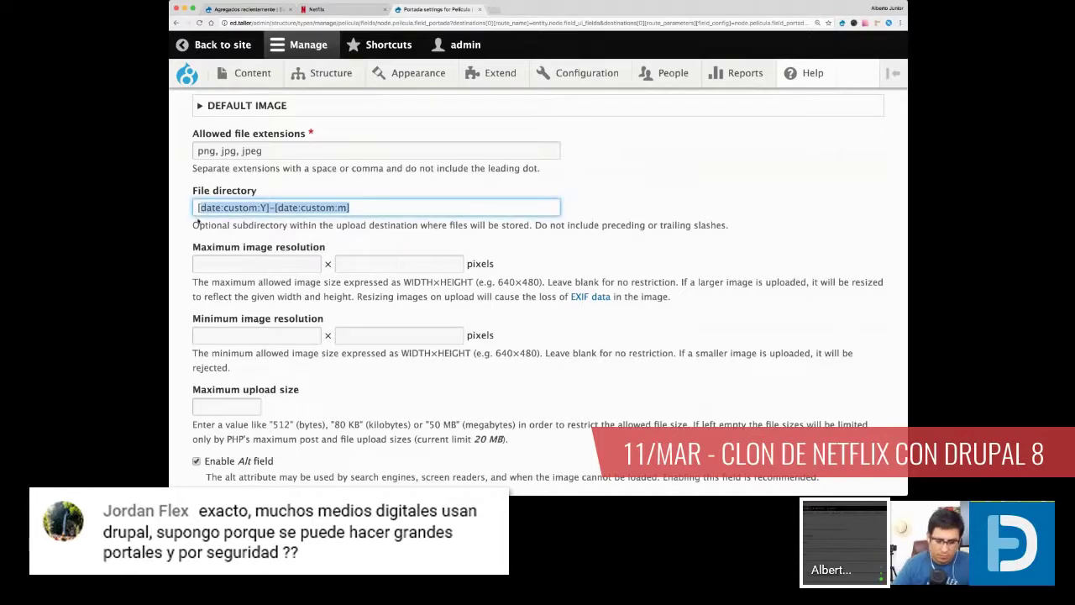
click(198, 210)
drag(268, 207, 244, 207)
click(353, 207)
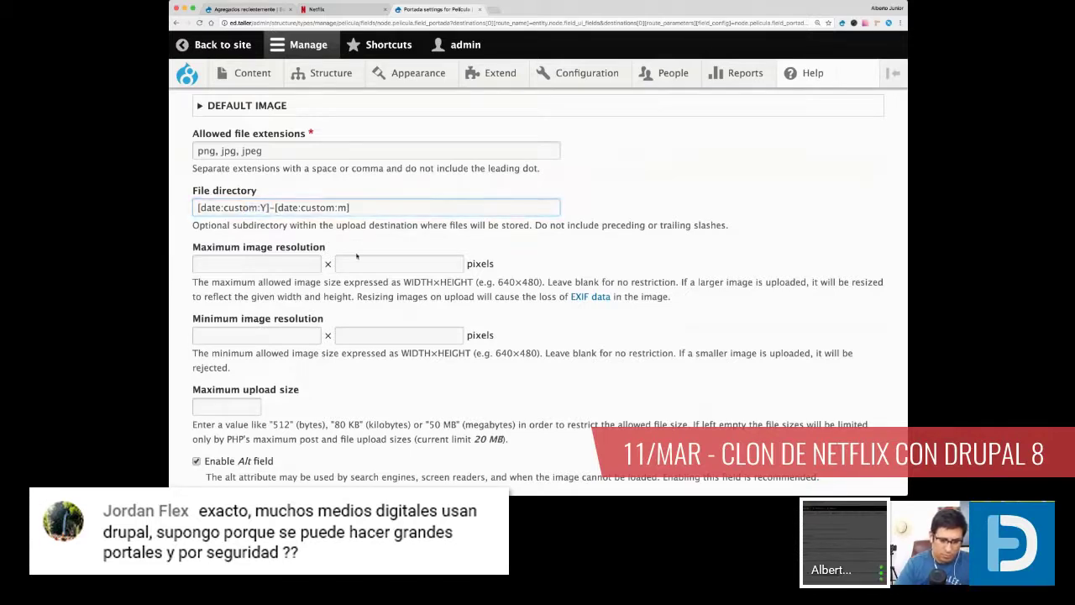
scroll(356, 244, down, 1)
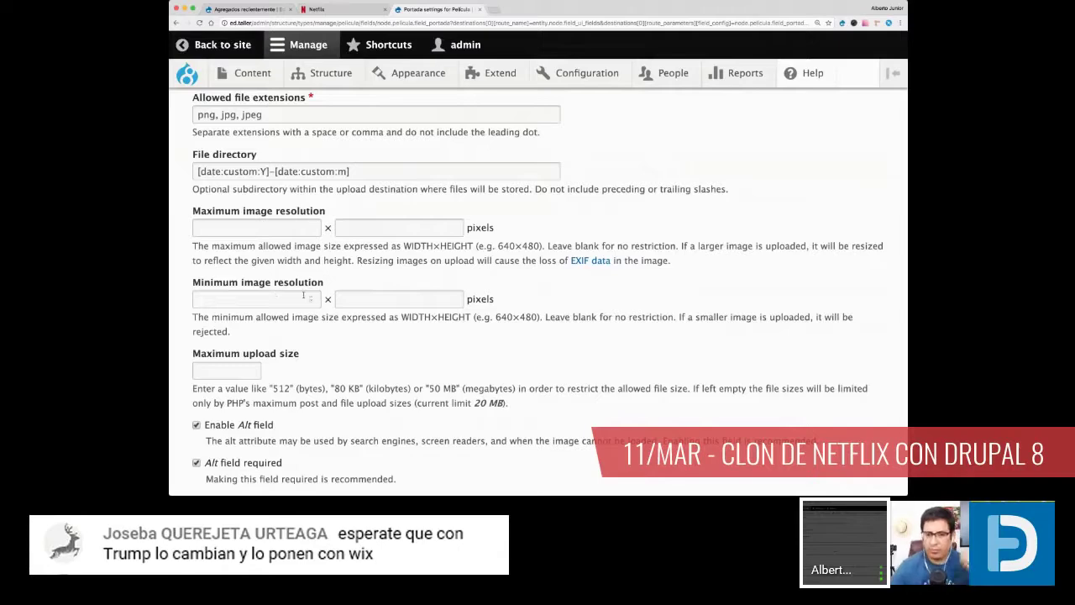
scroll(400, 269, down, 1)
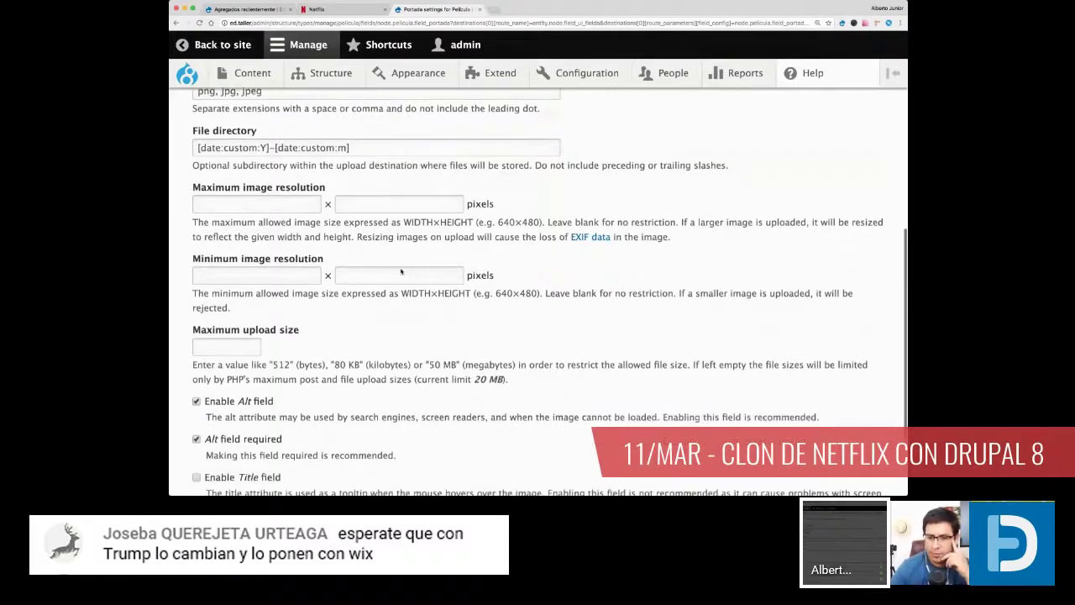
scroll(387, 271, down, 3)
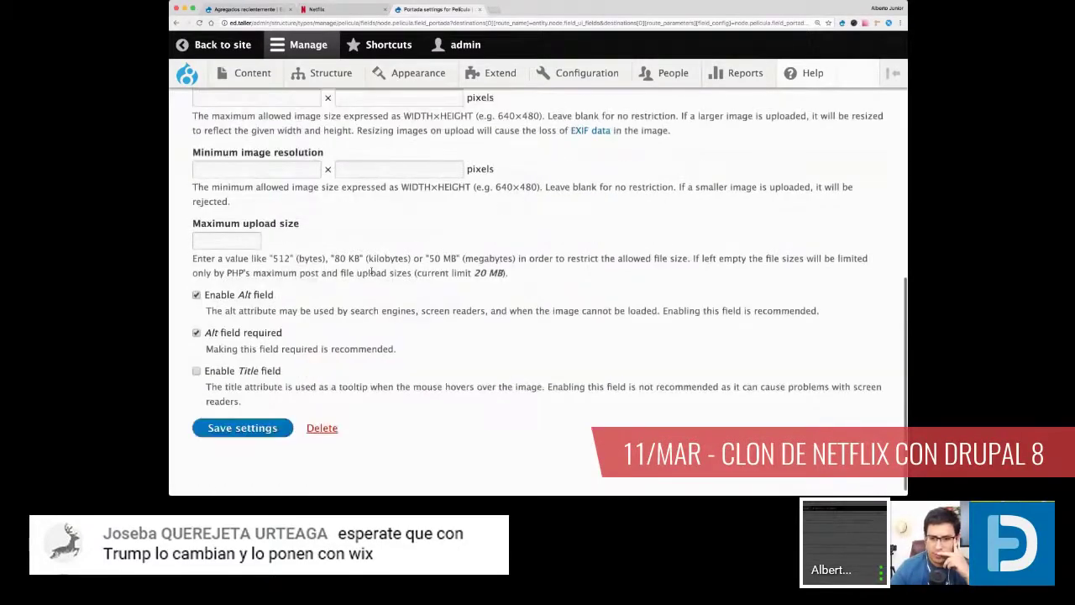
scroll(370, 272, down, 1)
drag(304, 215, 177, 214)
click(182, 213)
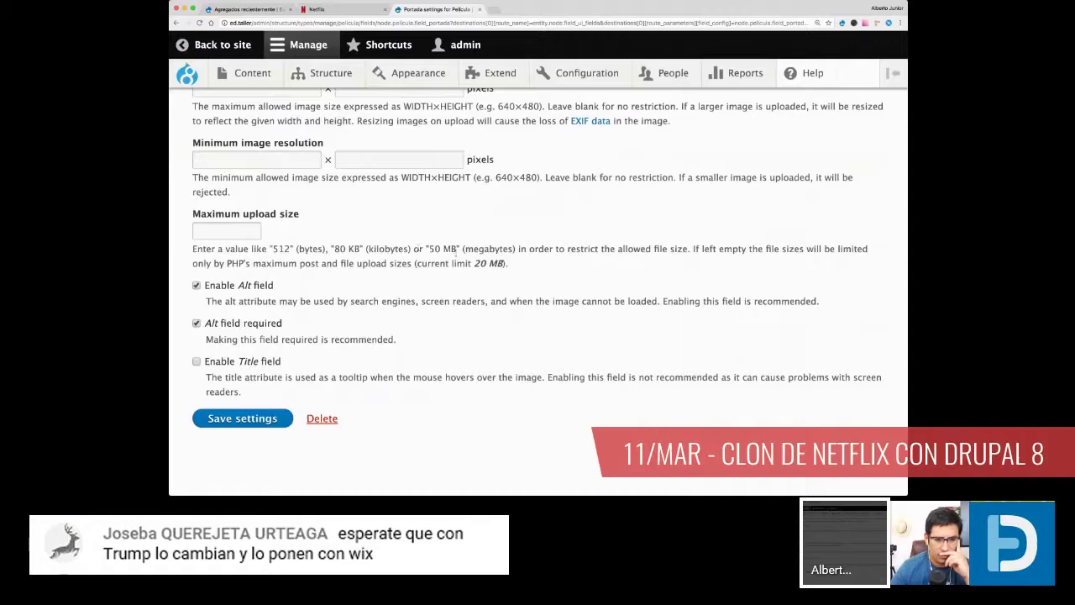
drag(456, 249, 441, 243)
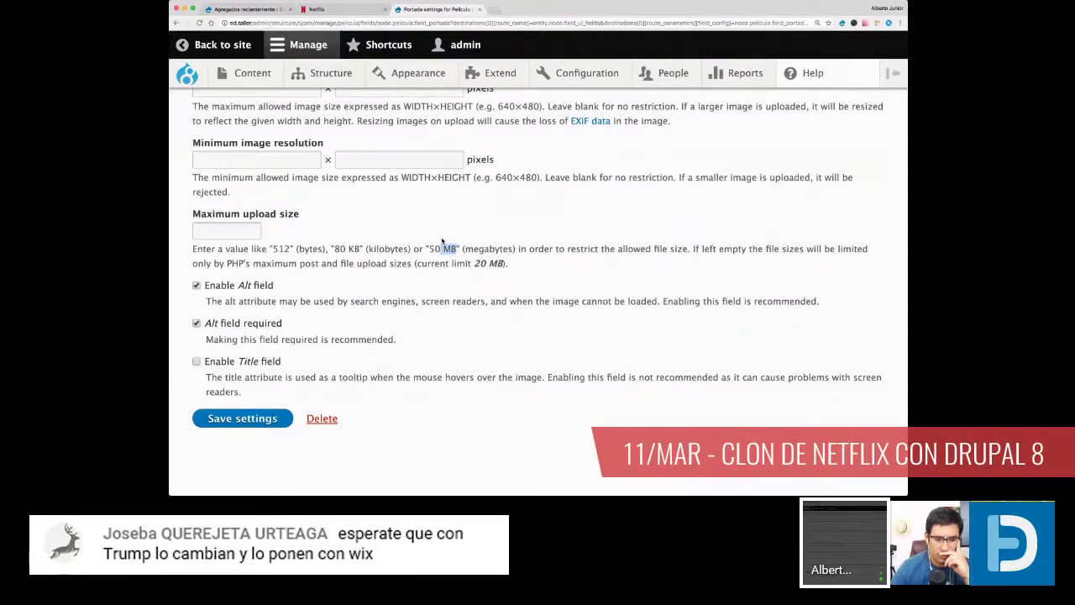
click(407, 251)
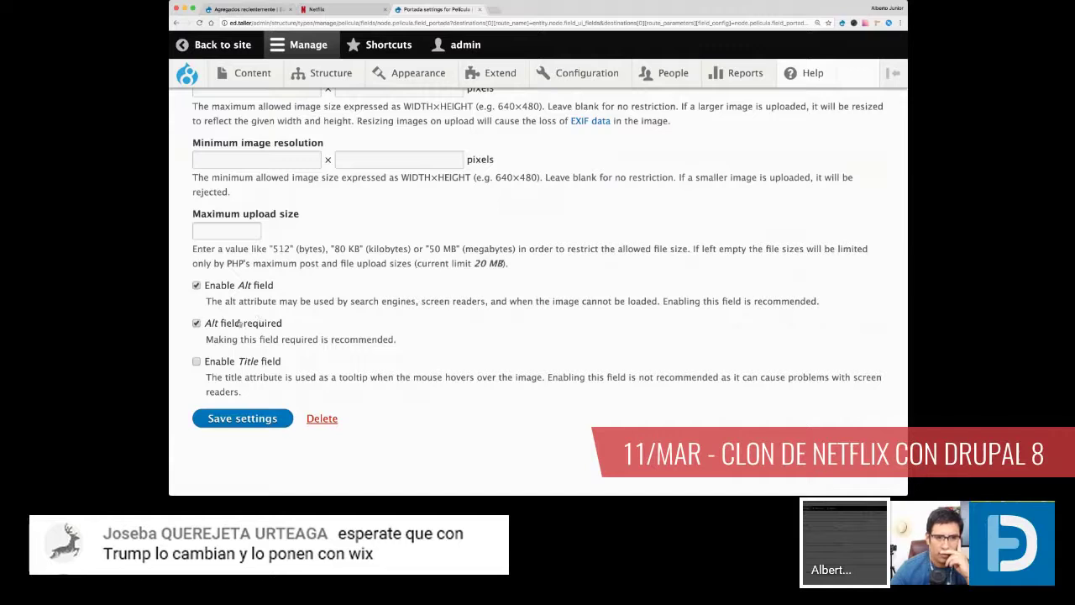
Step: Enable the Title field for Portada's images and save the field's settings
click(244, 364)
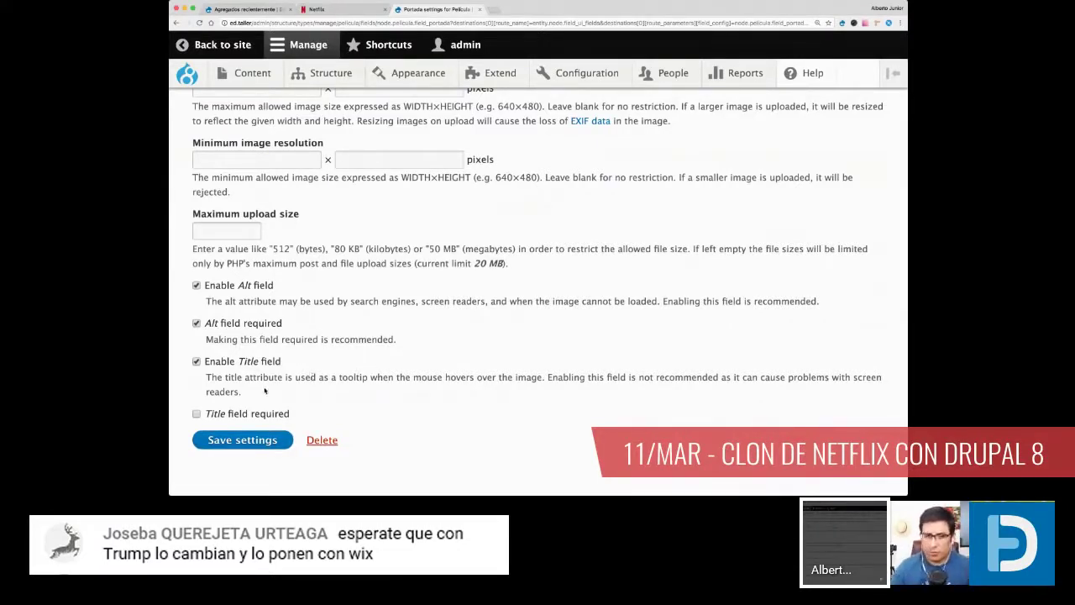
click(260, 442)
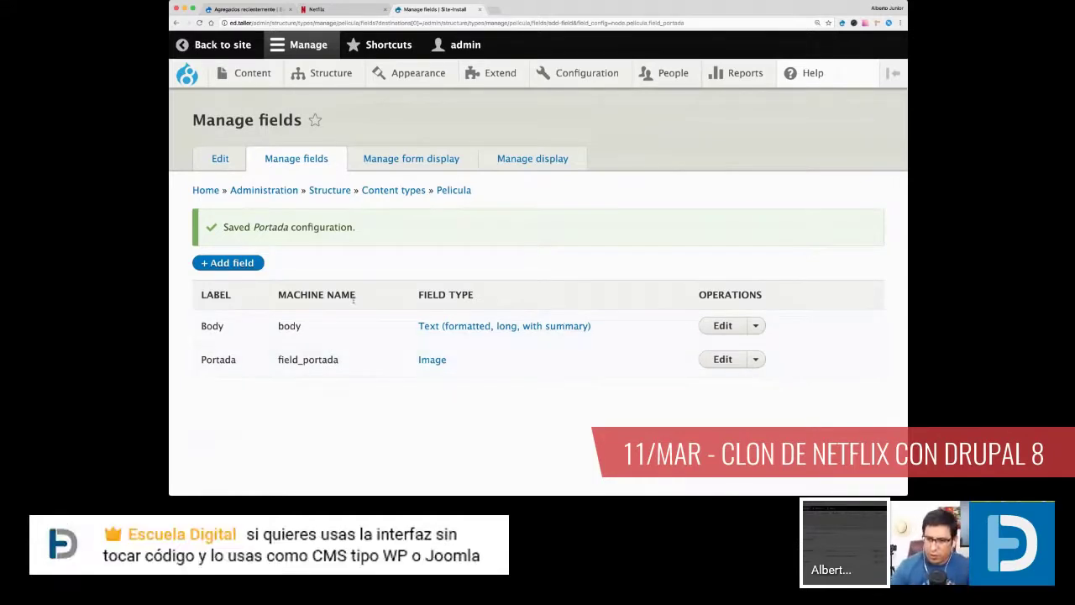
Step: Add a new Image field labelled Captura to the Película content type
click(228, 263)
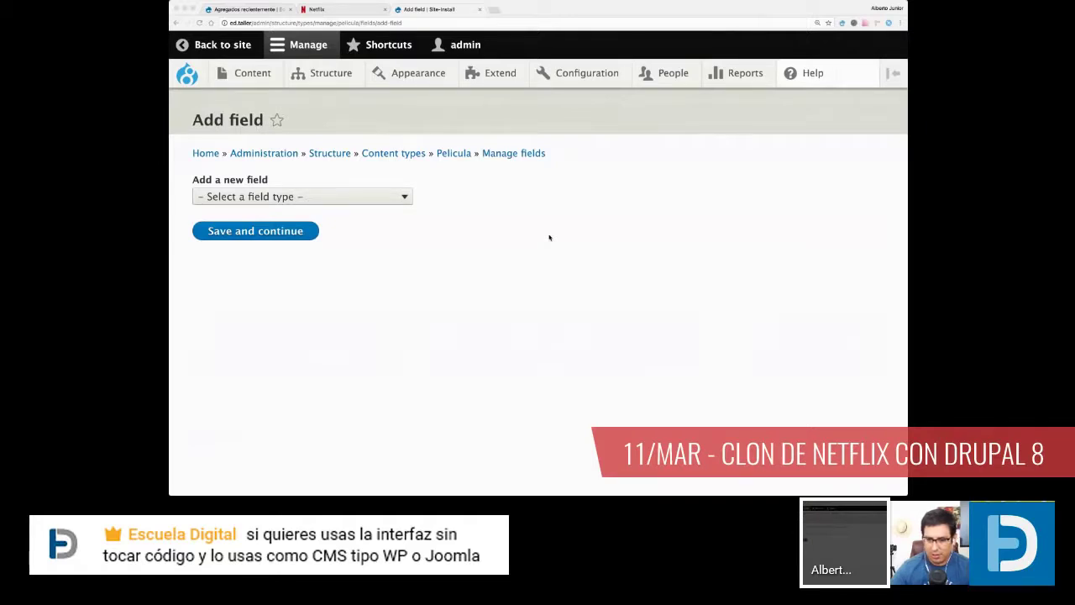
click(488, 233)
click(348, 201)
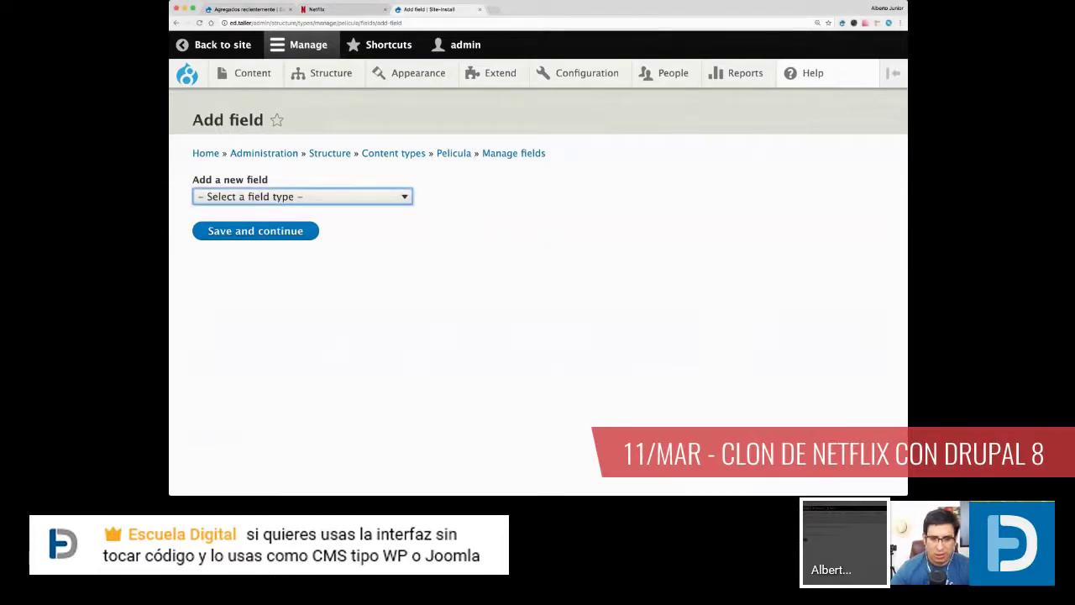
click(318, 342)
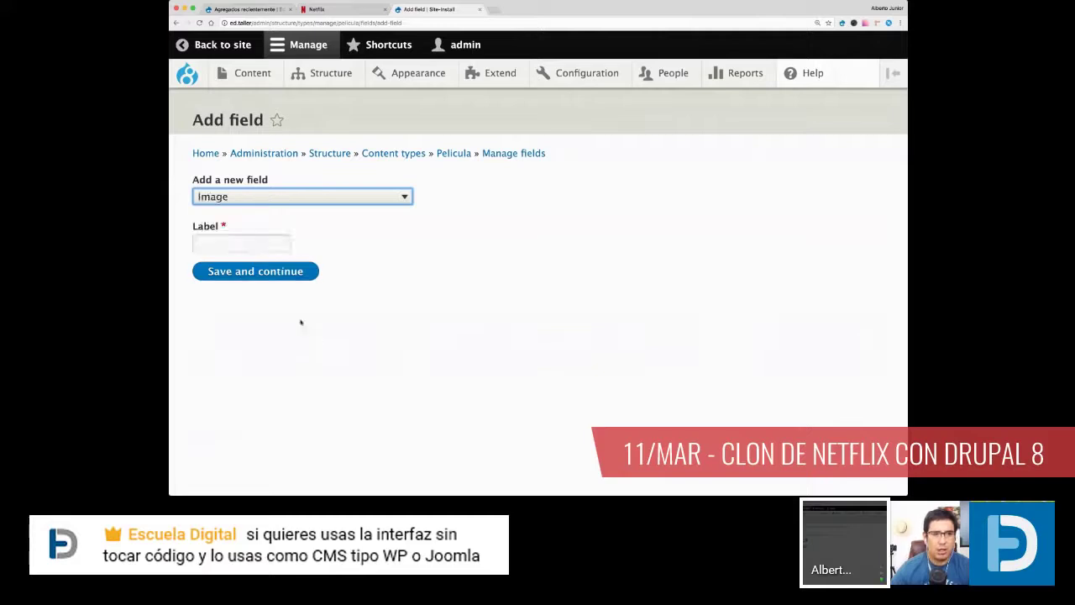
click(258, 246)
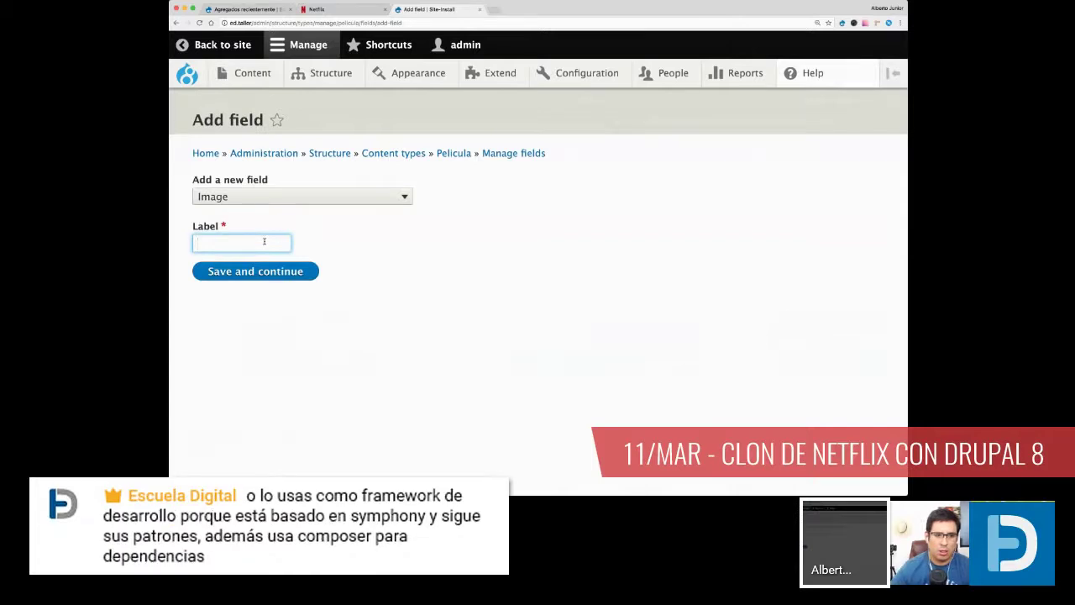
text(Captura)
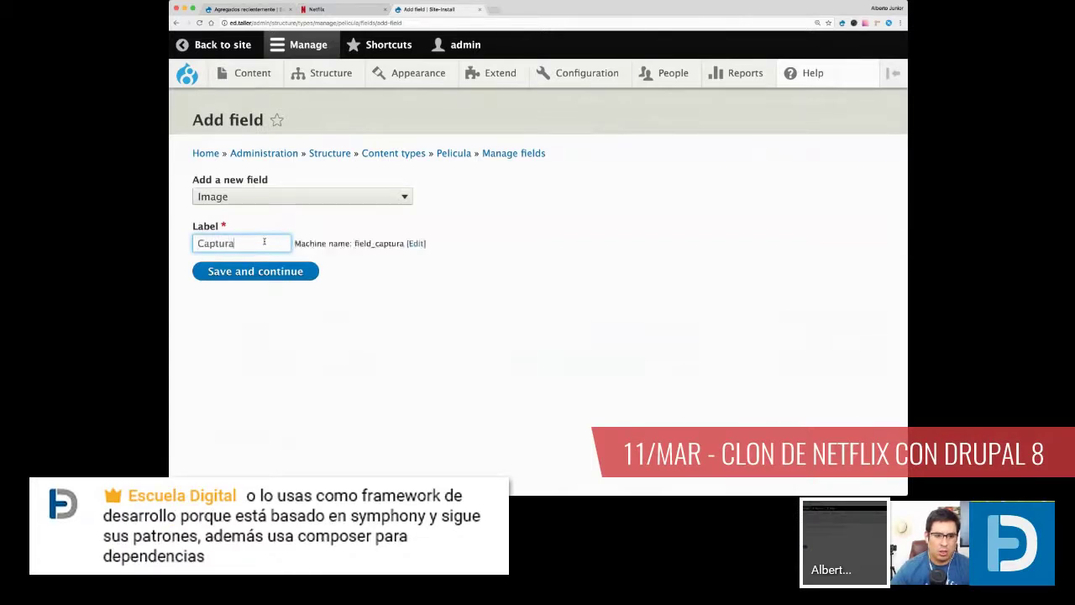
click(320, 322)
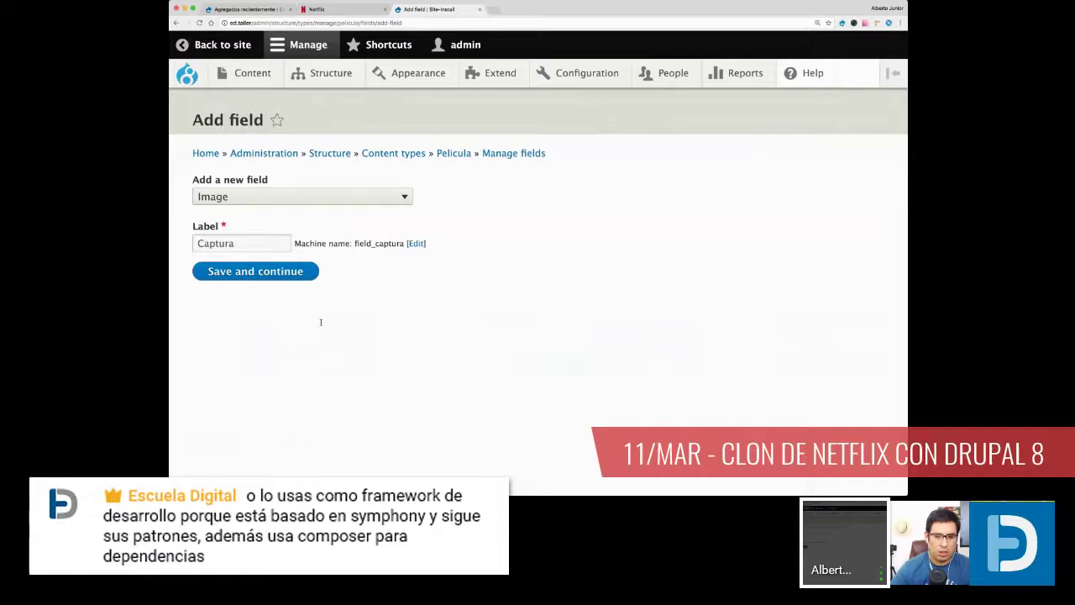
click(264, 271)
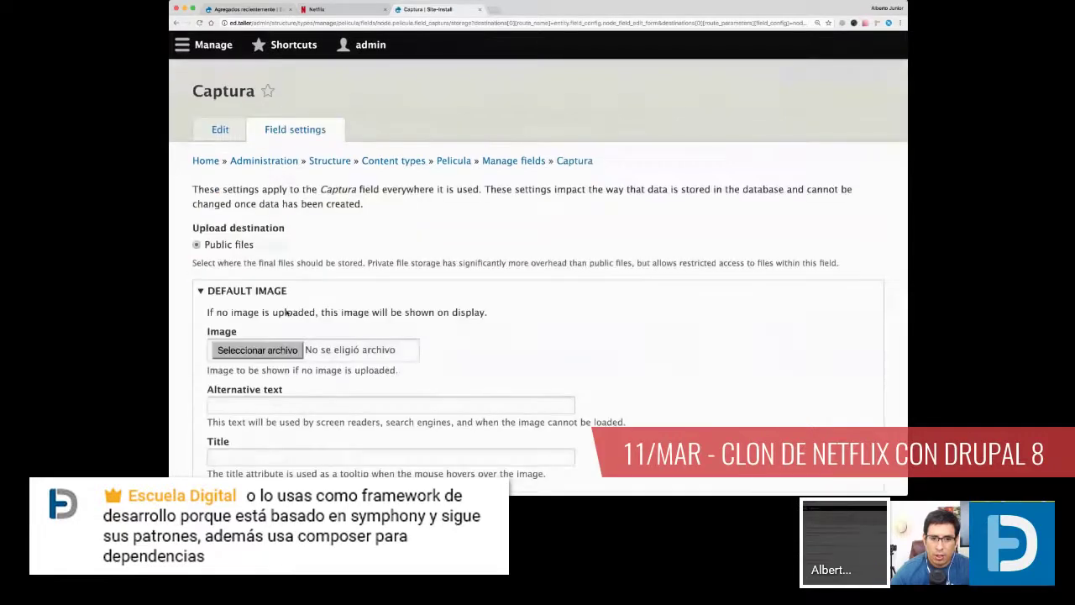
Step: Save Captura's storage settings unchanged, then enable its Title field and save the field configuration
scroll(288, 313, down, 3)
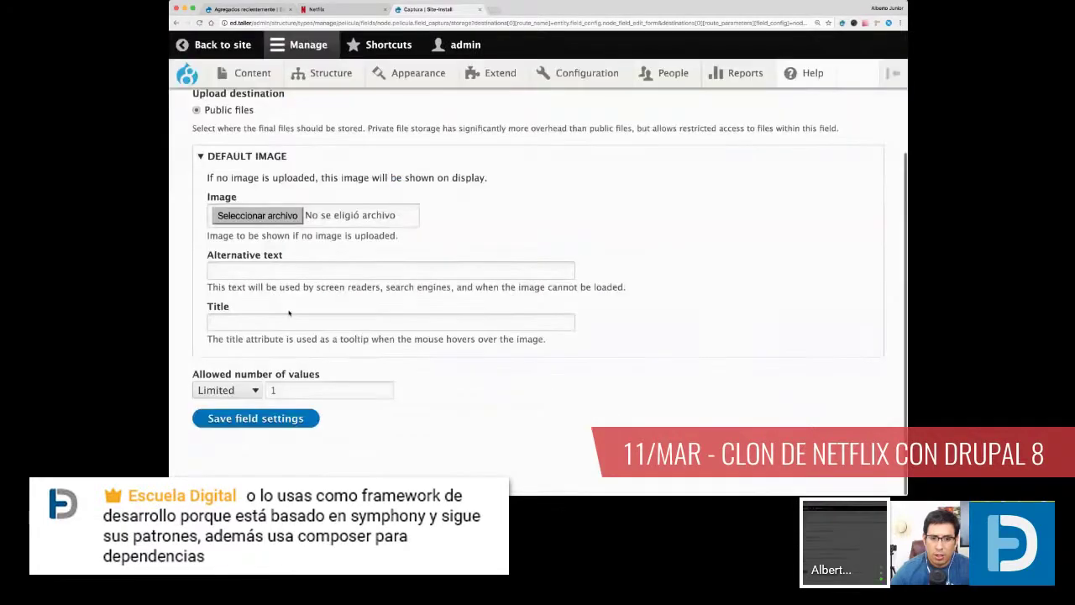
click(255, 417)
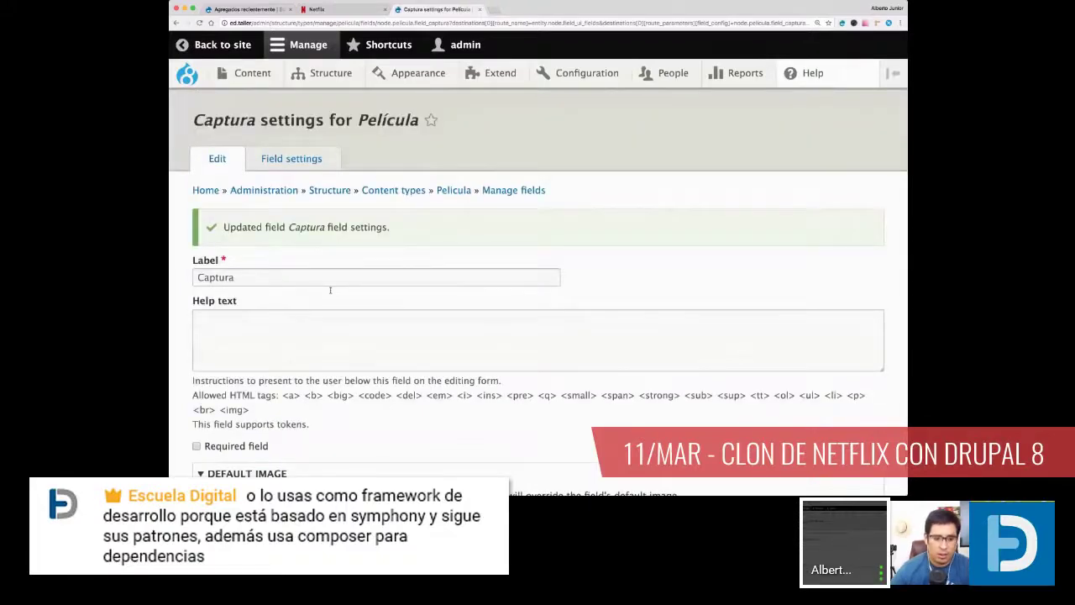
scroll(330, 289, down, 4)
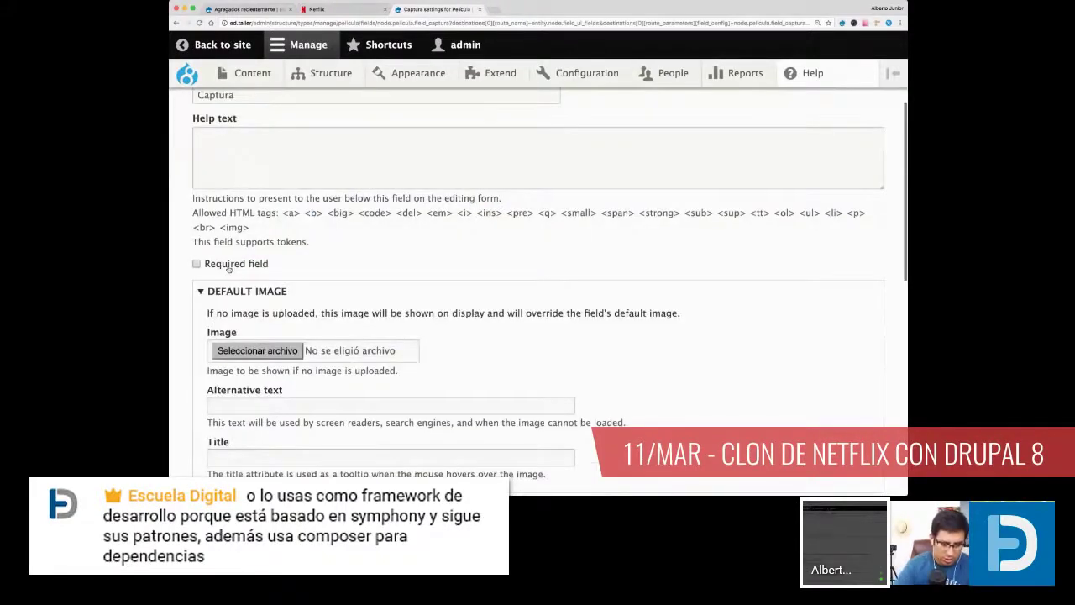
scroll(227, 268, down, 10)
scroll(244, 403, down, 5)
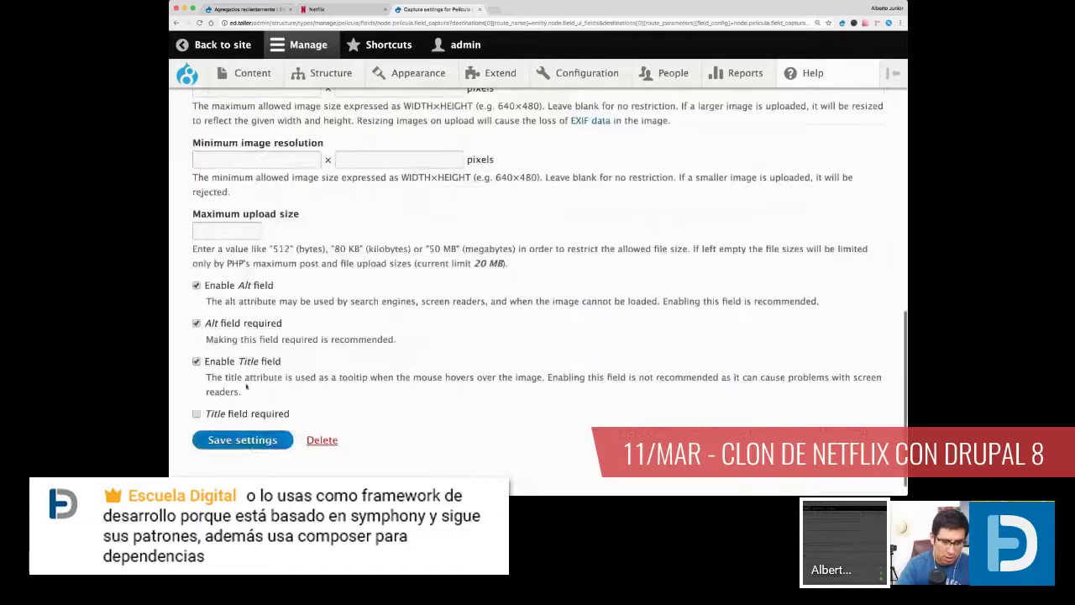
click(249, 445)
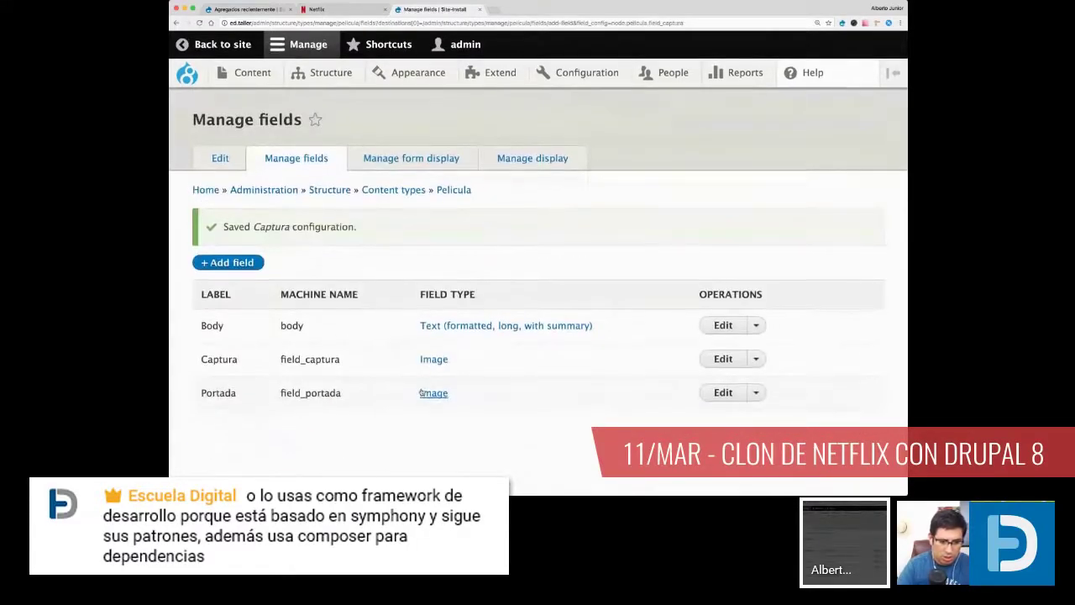
Step: Start a new Number (integer) field labelled Año for the Película content type
click(232, 264)
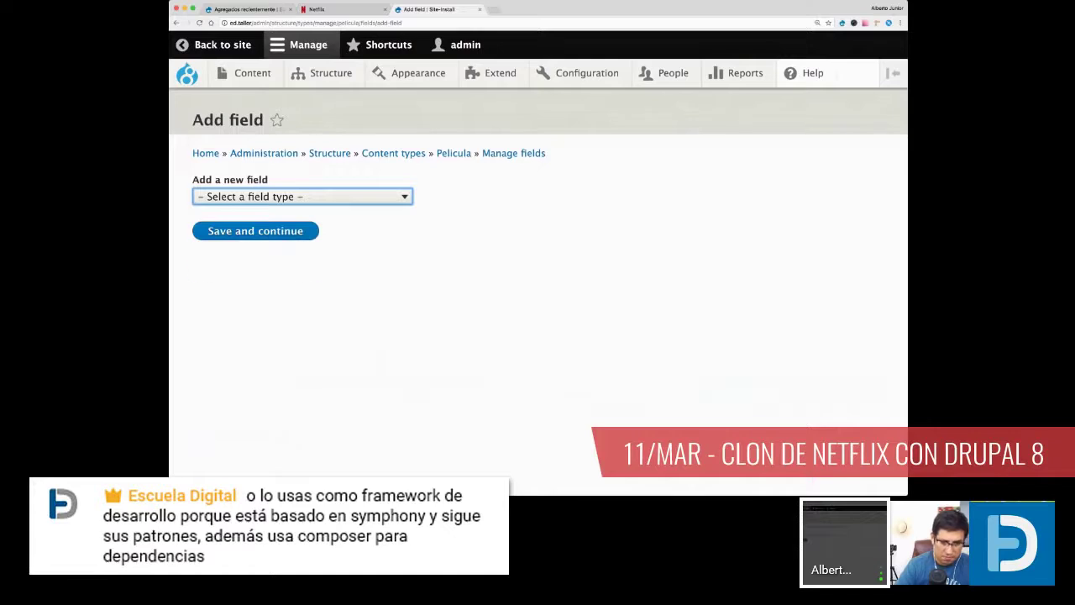
click(228, 236)
text(Año)
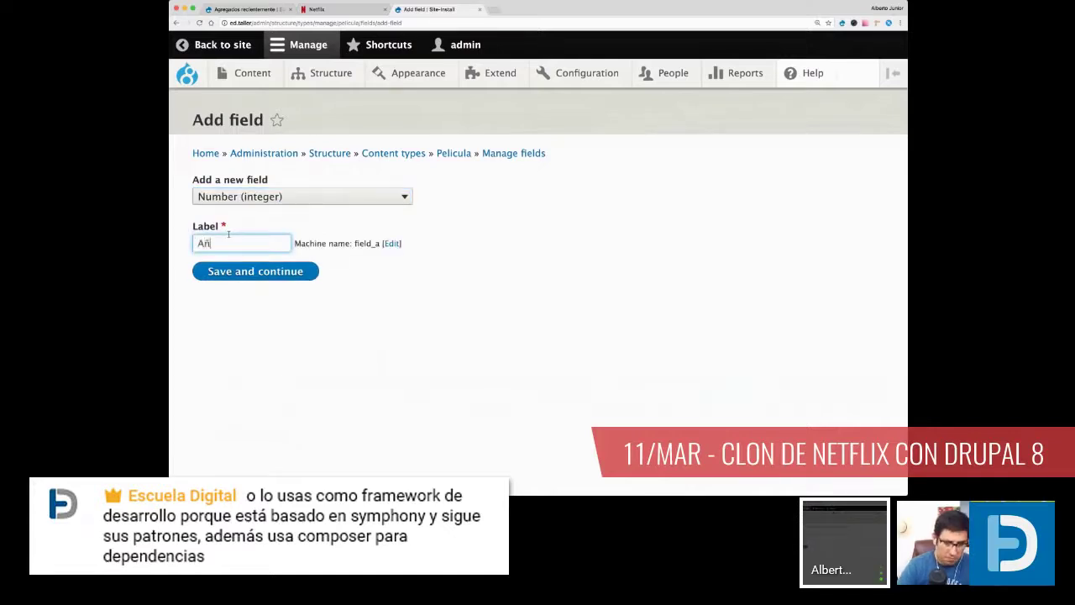
click(243, 309)
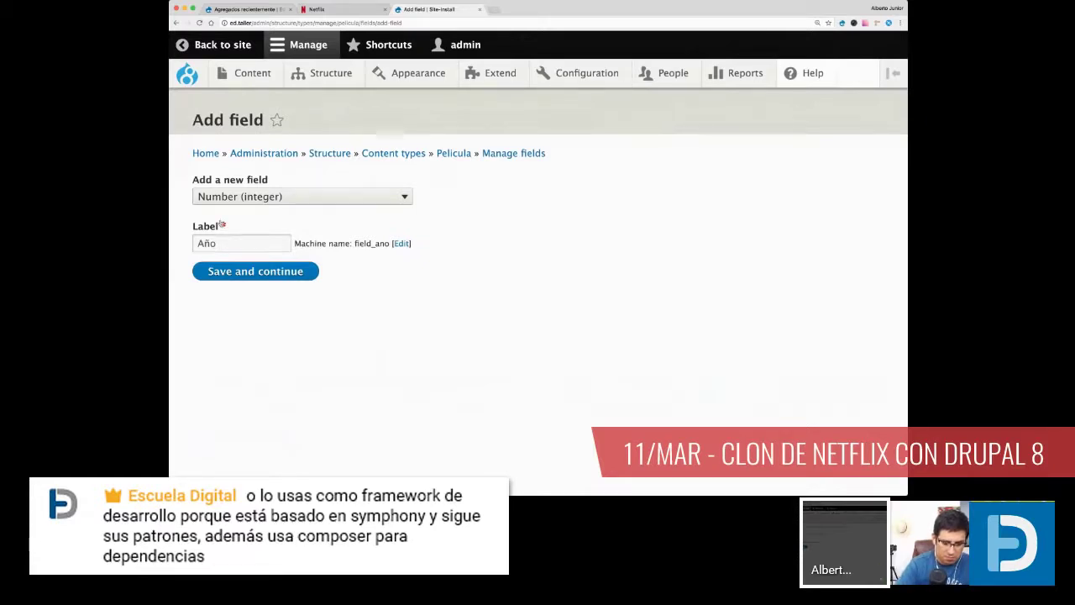
click(205, 243)
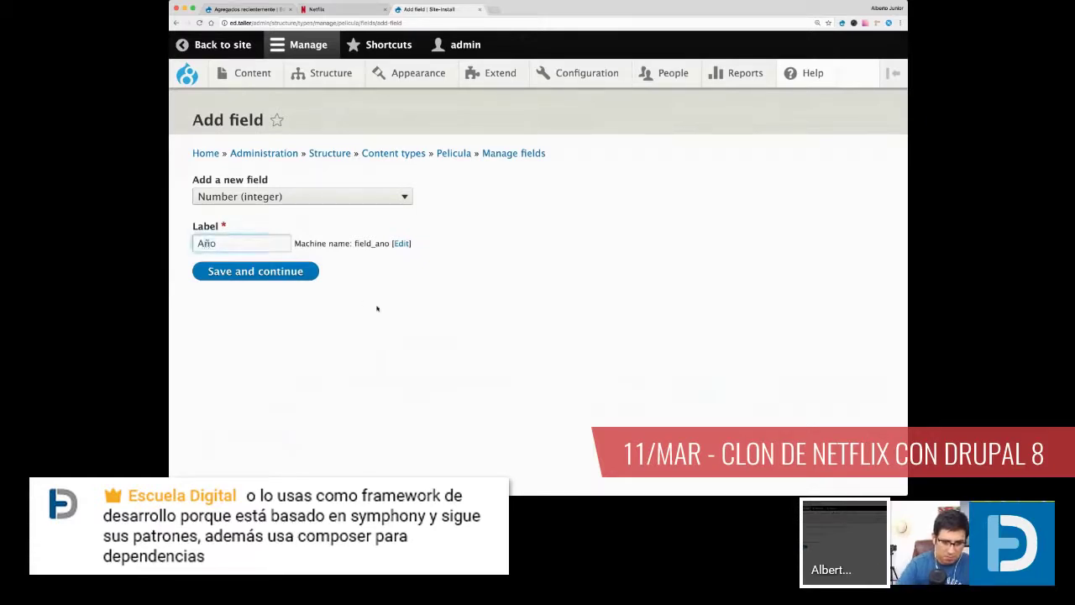
Step: Change the Año field's machine name to field_anio and create the field
drag(375, 244, 387, 243)
click(380, 252)
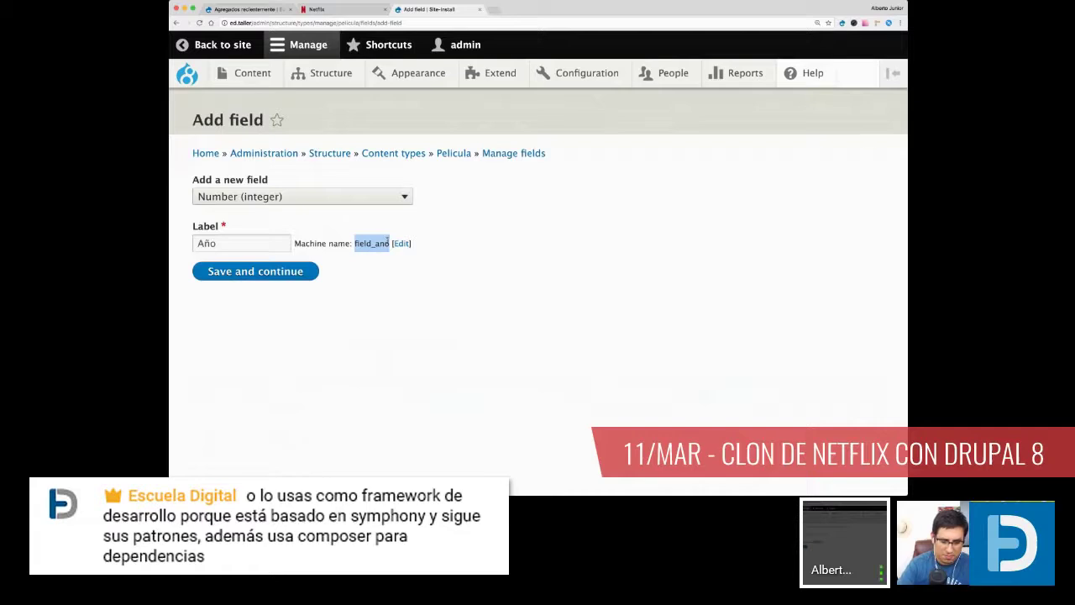
click(399, 257)
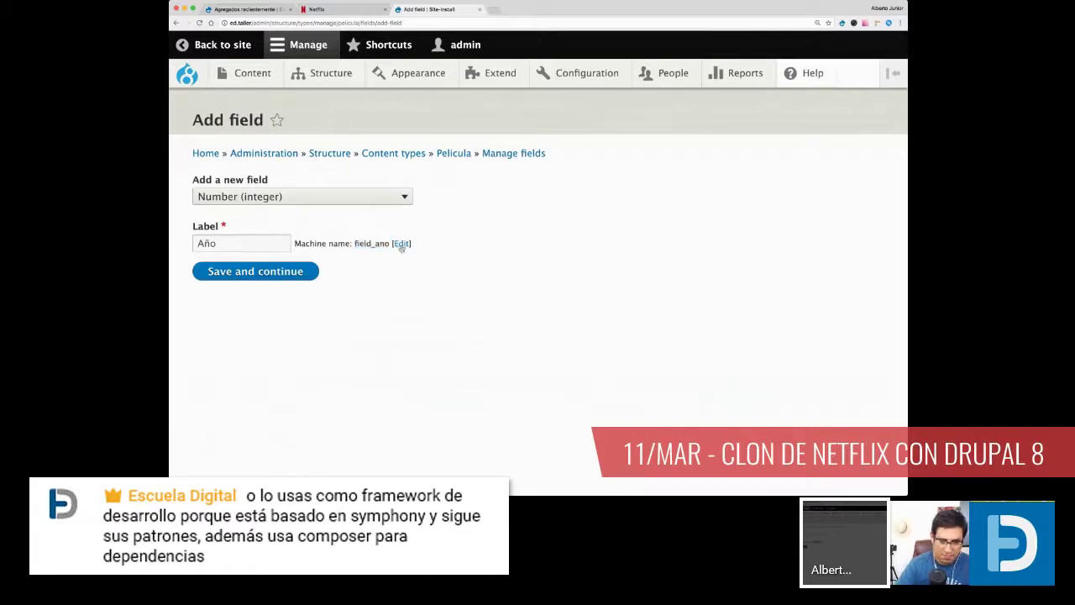
click(401, 244)
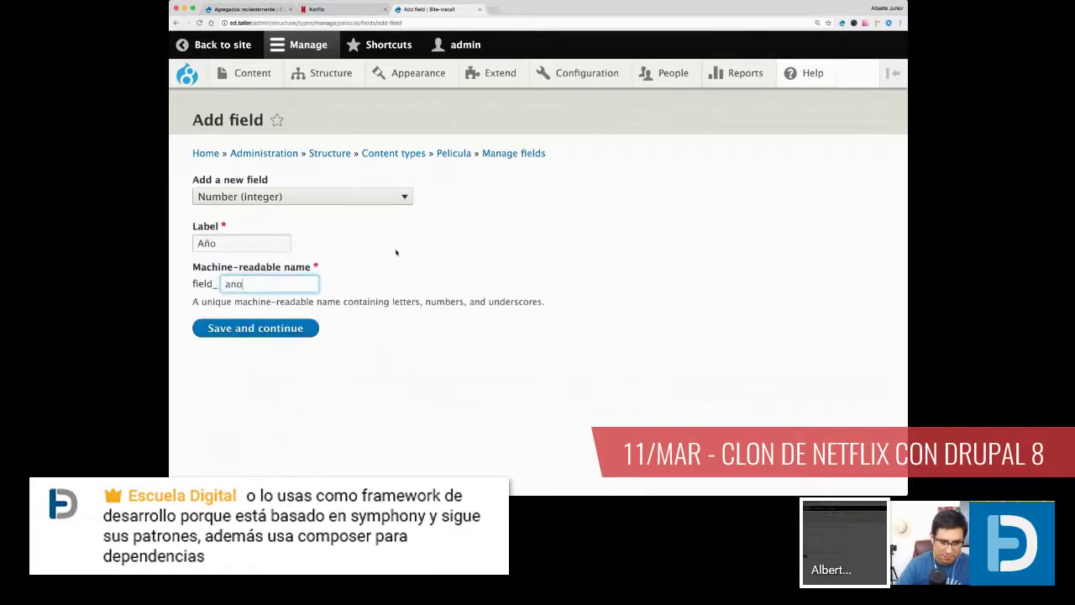
click(236, 284)
text(i)
click(251, 345)
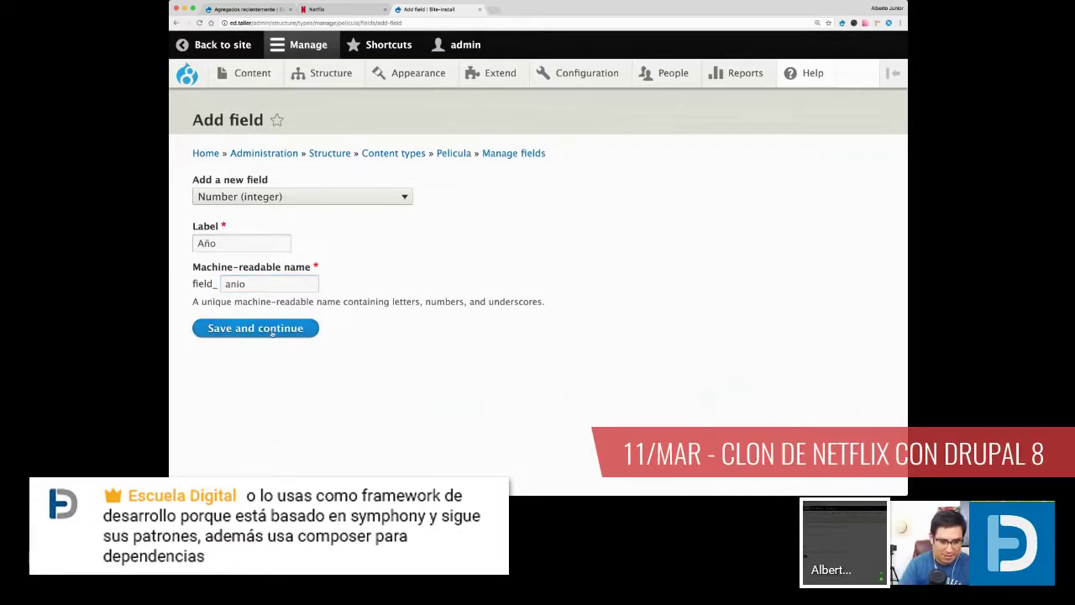
click(271, 328)
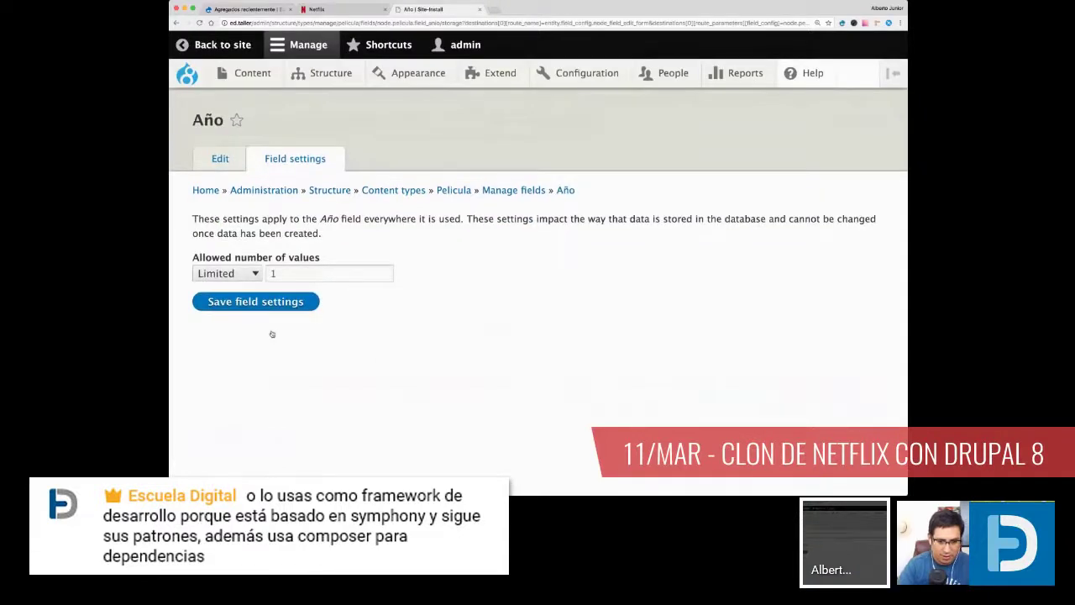
Step: Save Año's storage settings unchanged and set the field's minimum allowed value to 1850
click(265, 302)
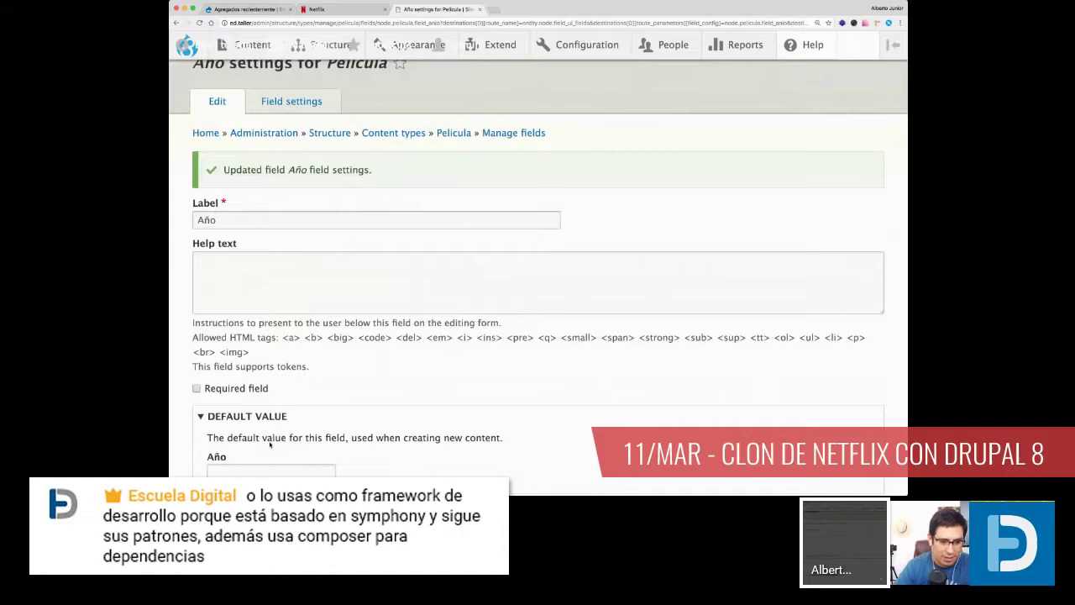
scroll(612, 312, down, 1)
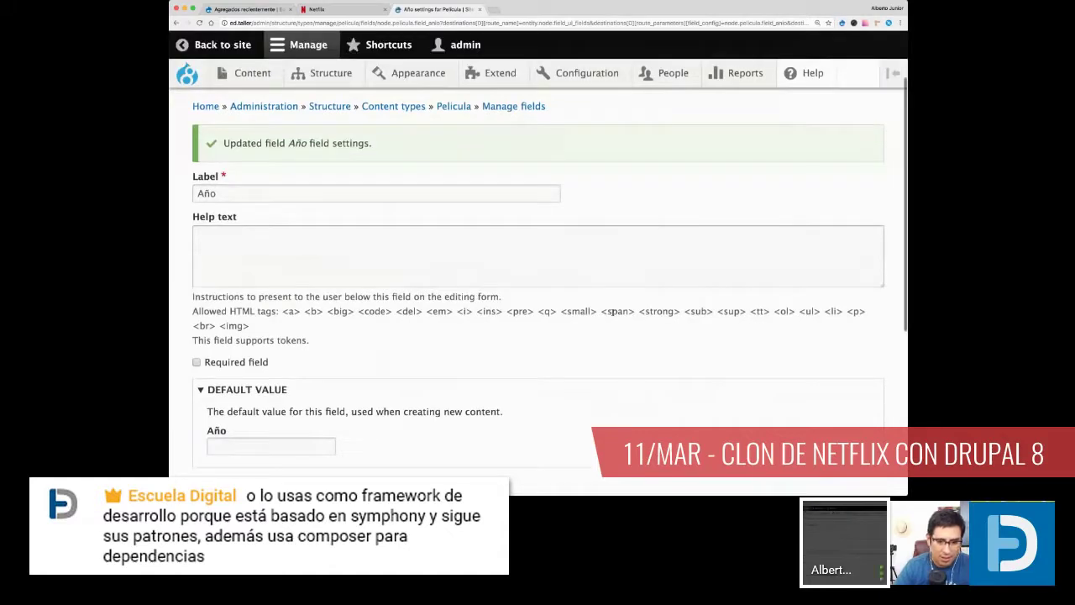
scroll(612, 311, down, 3)
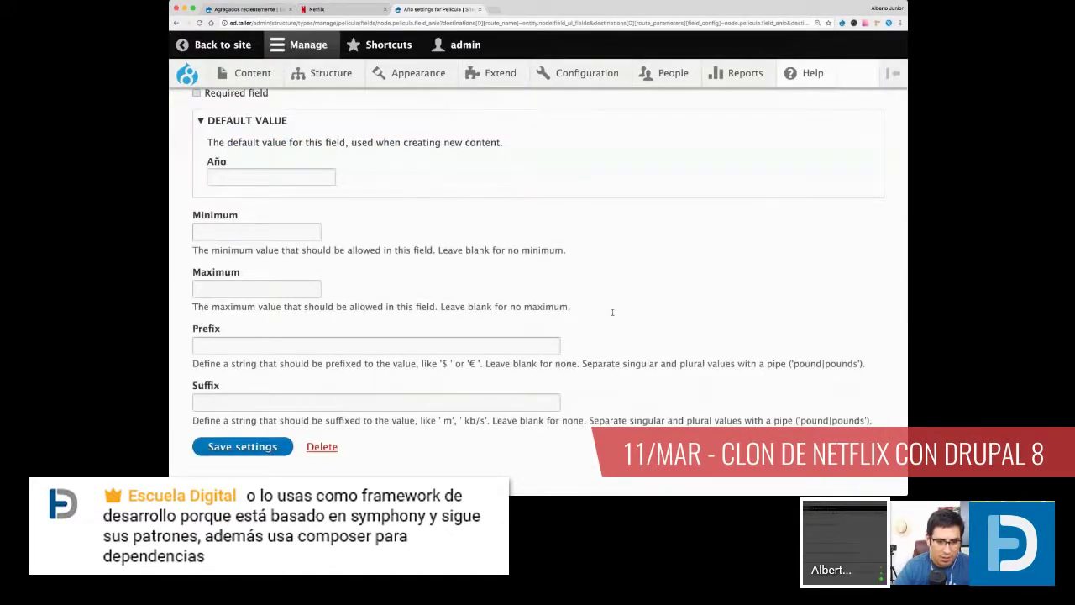
click(252, 229)
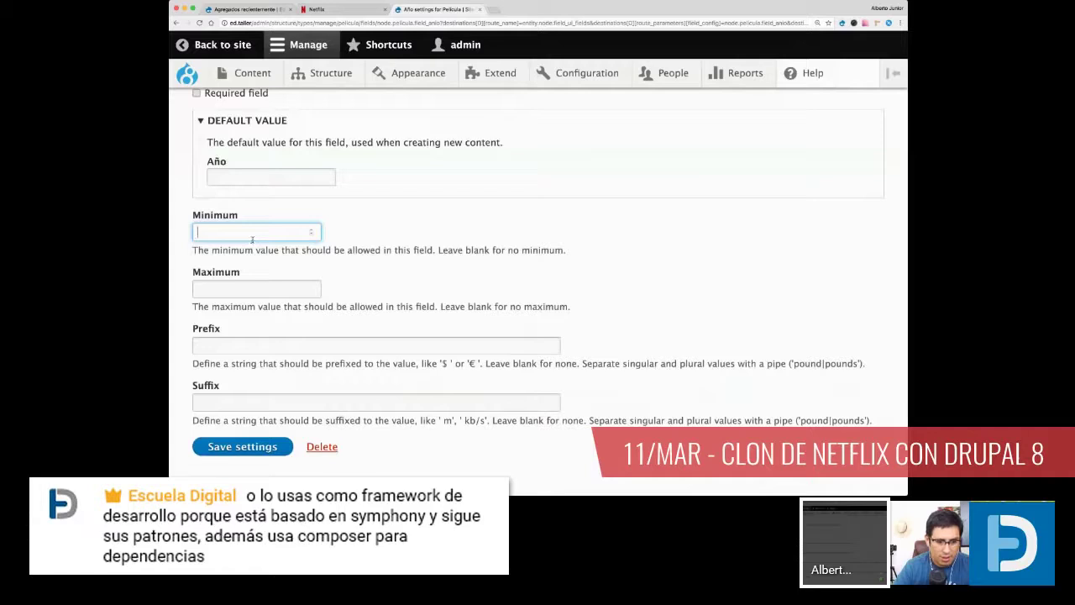
text(1850)
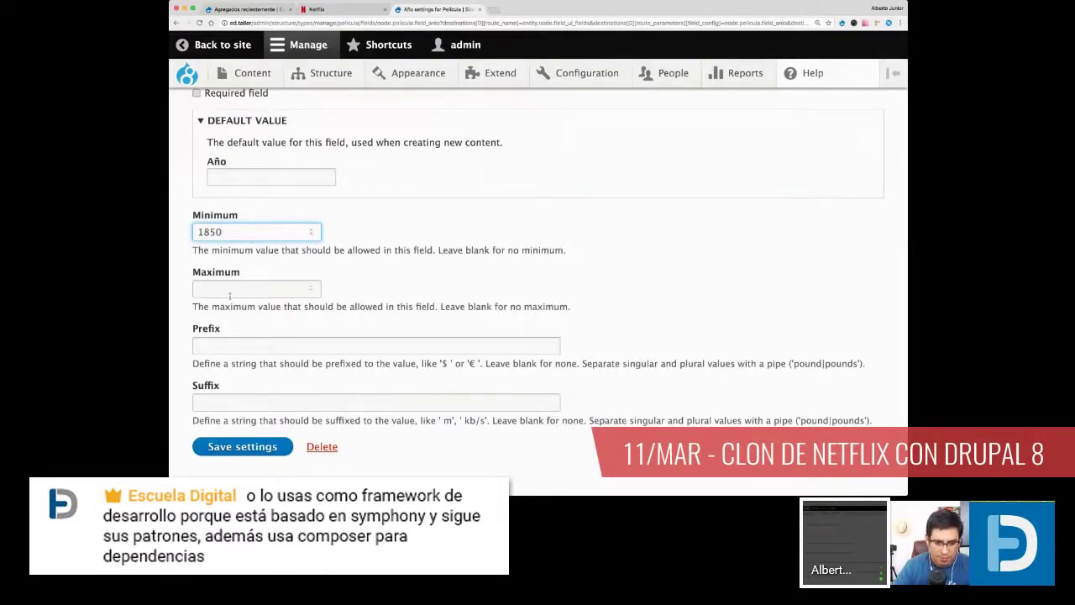
key(Tab)
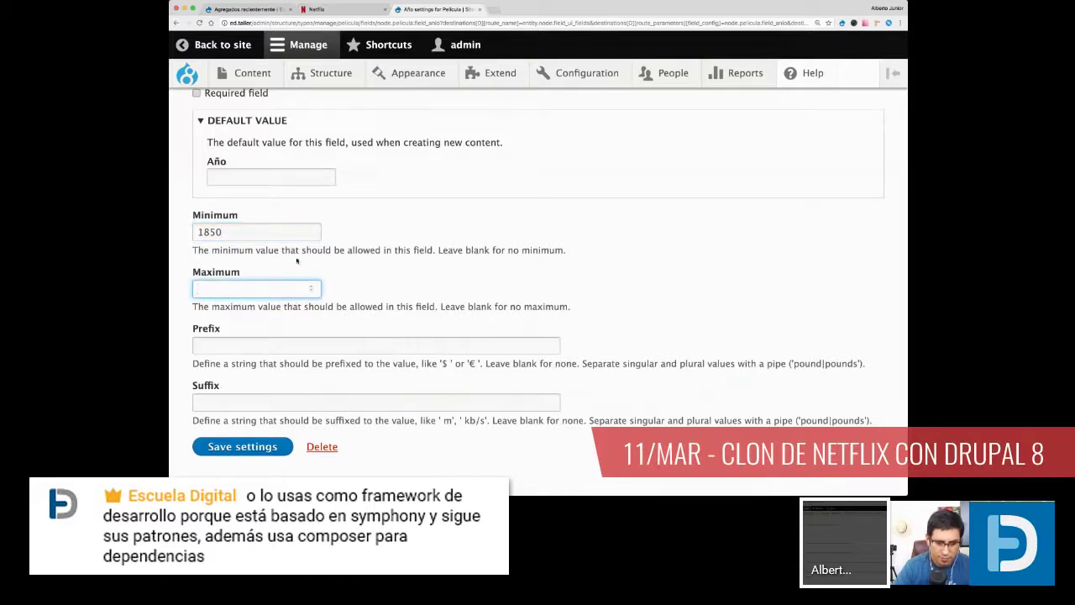
click(307, 232)
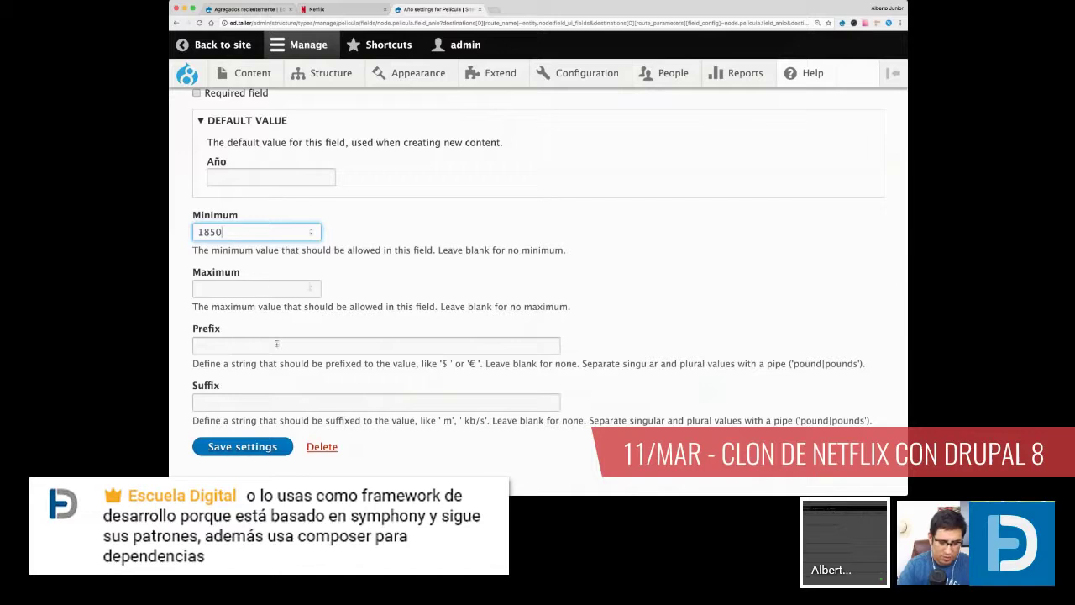
Step: Set Año's maximum allowed value to 2019 and save the field's settings
click(249, 290)
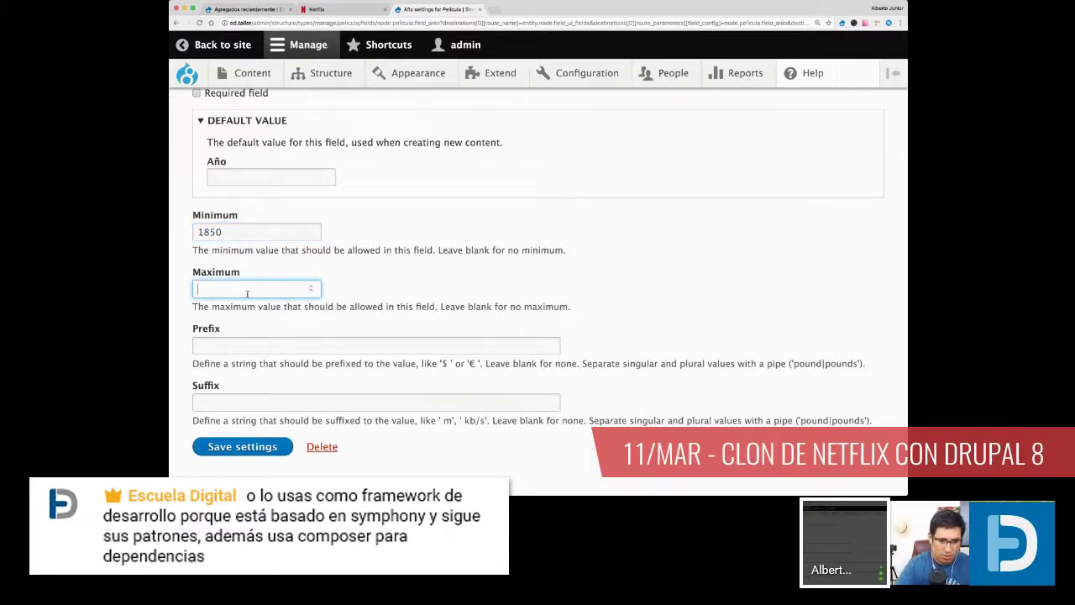
text(2019)
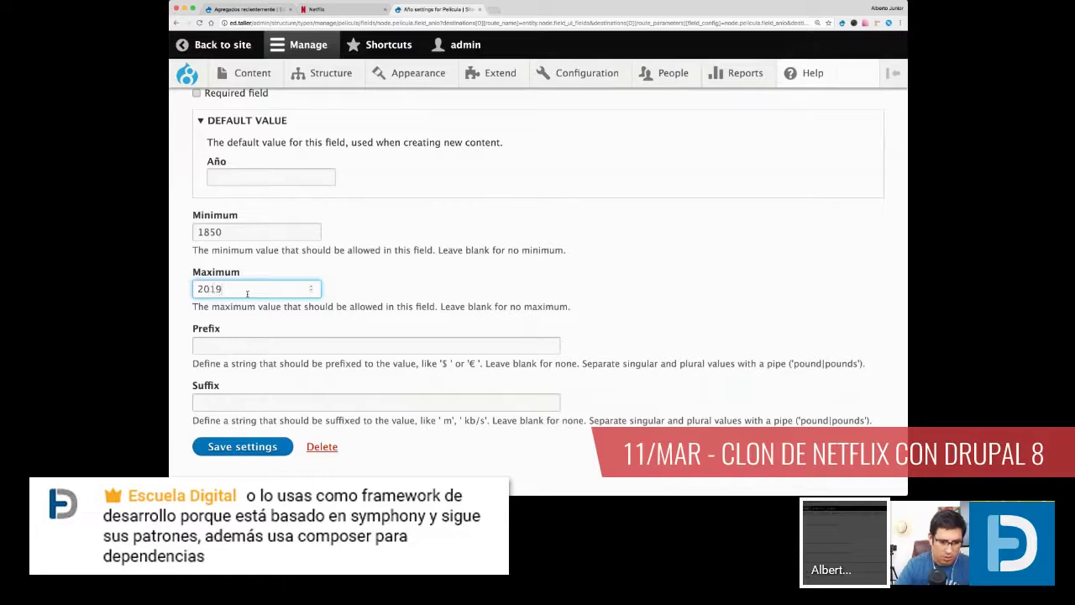
click(371, 291)
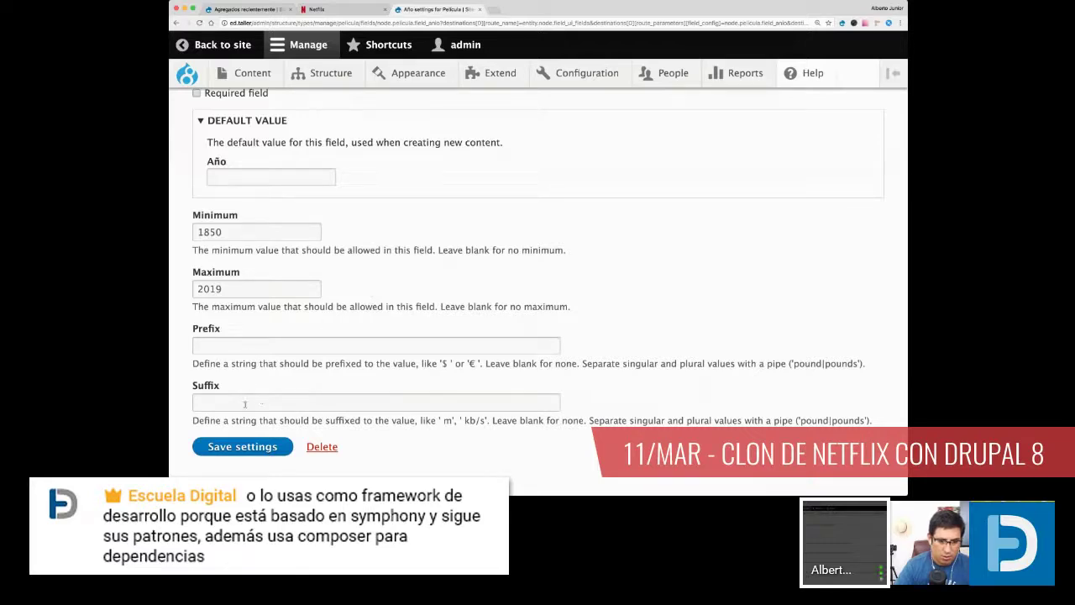
click(244, 446)
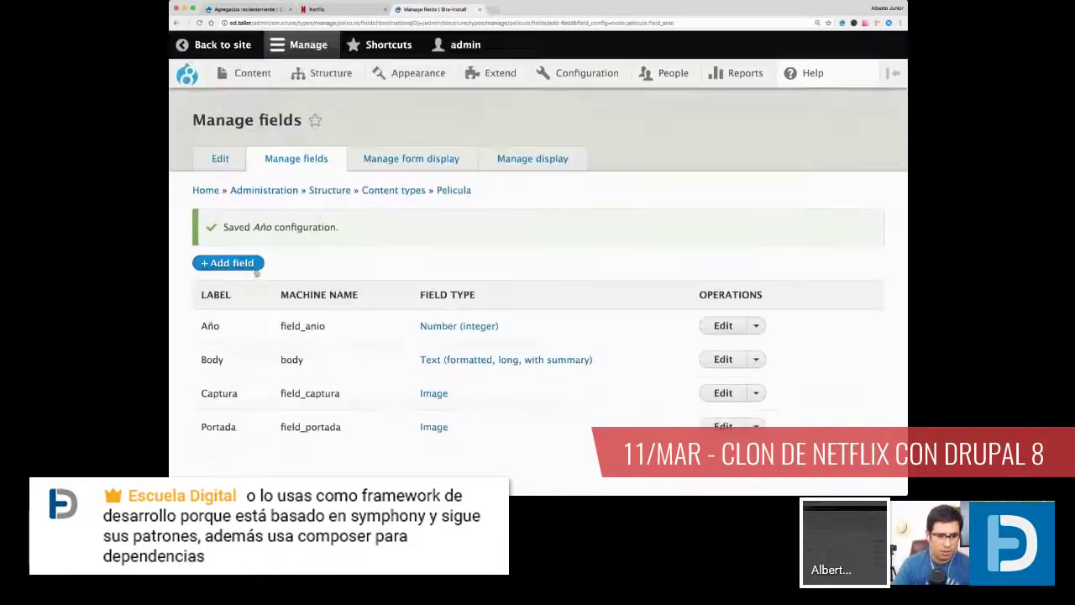
Step: Add a new Number (integer) field labelled Edad mínima to the Película content type, keeping its storage settings unchanged
click(244, 263)
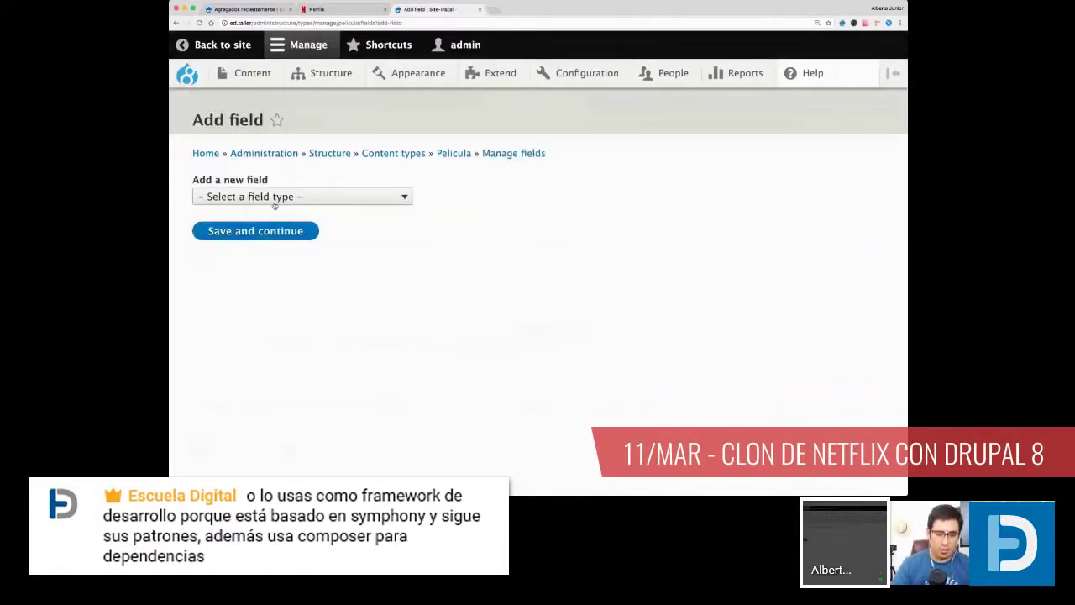
click(274, 197)
click(268, 250)
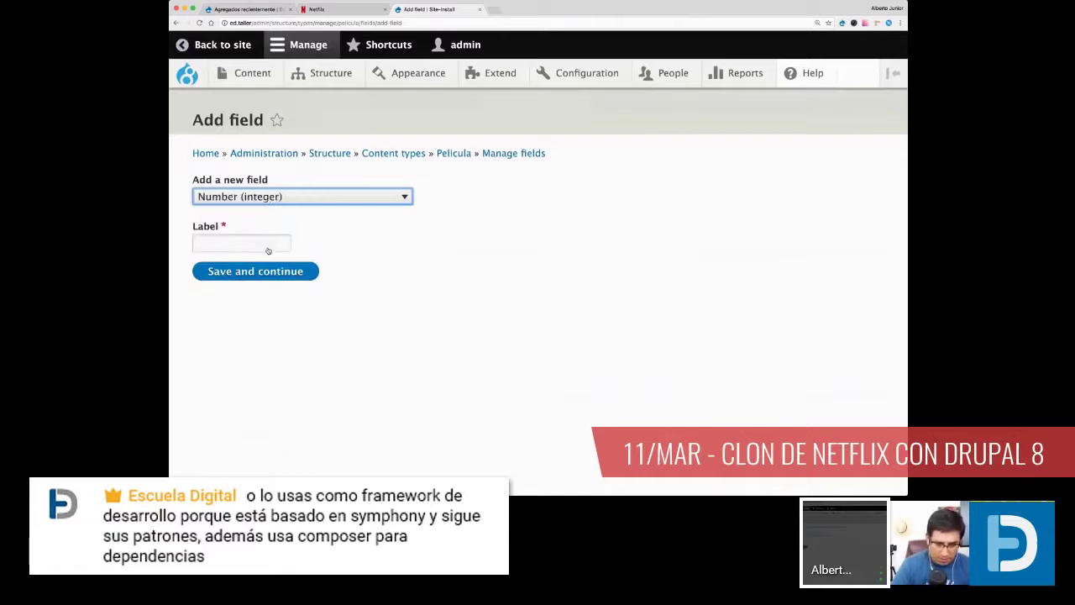
click(268, 250)
text(Edad)
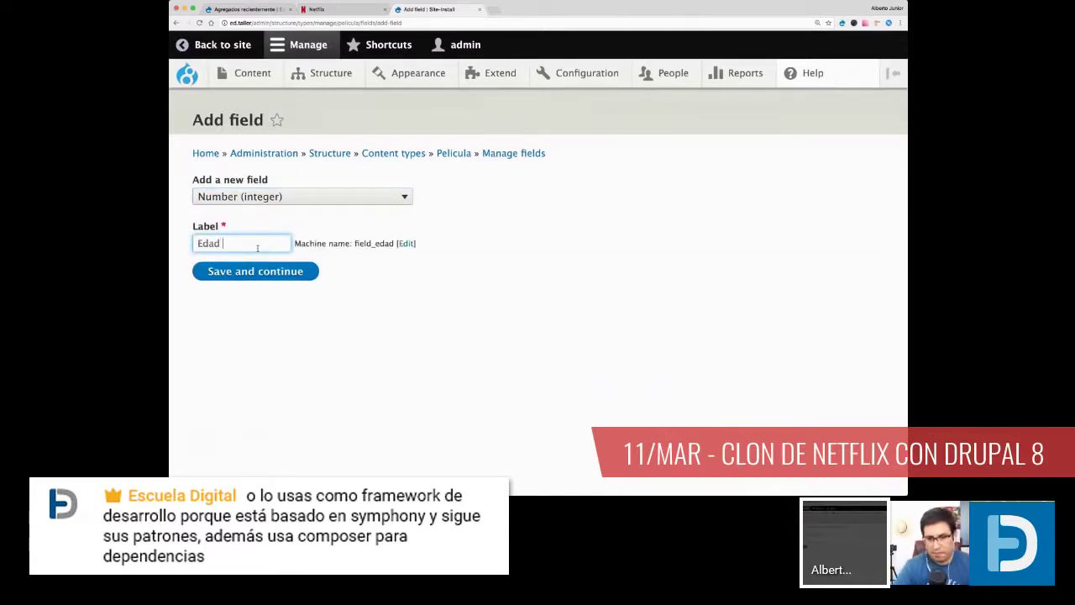
key(Down)
key(Return)
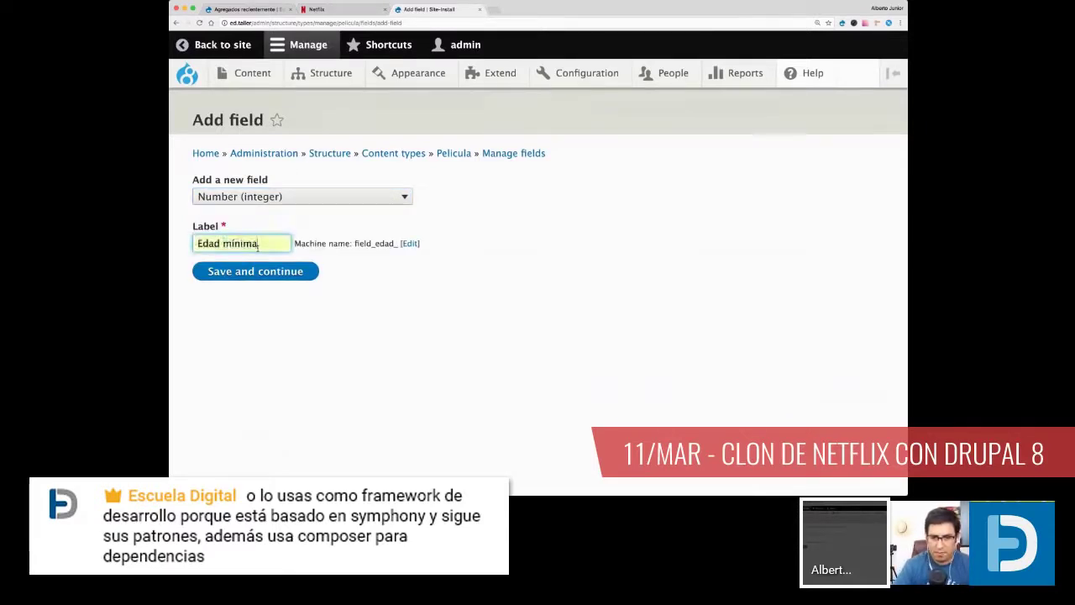
key(BackSpace)
key(BackSpace)
key(BackSpace)
key(BackSpace)
key(BackSpace)
key(BackSpace)
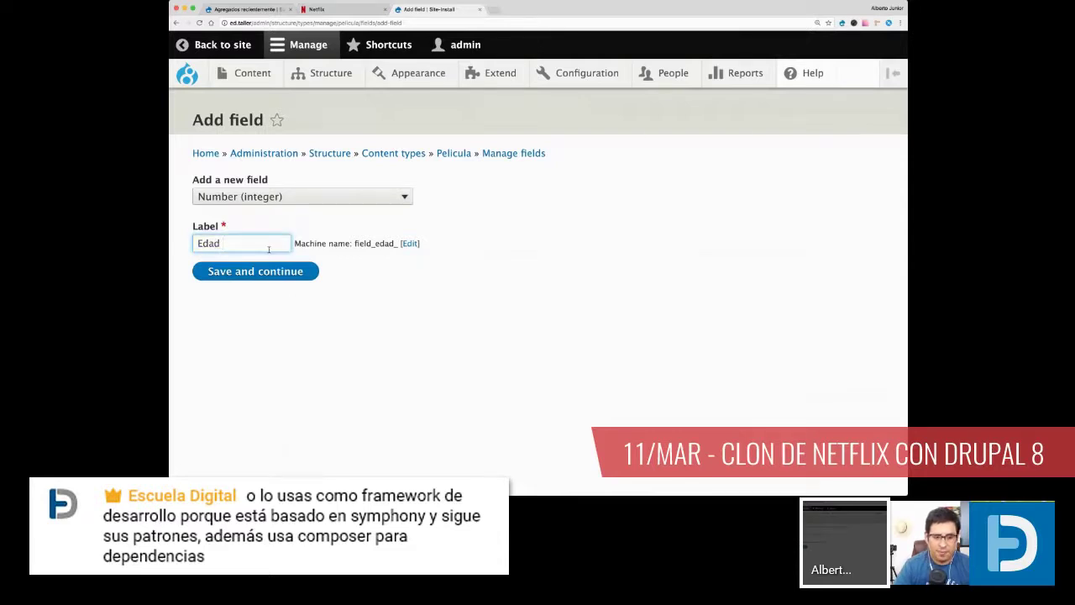
text(mínima)
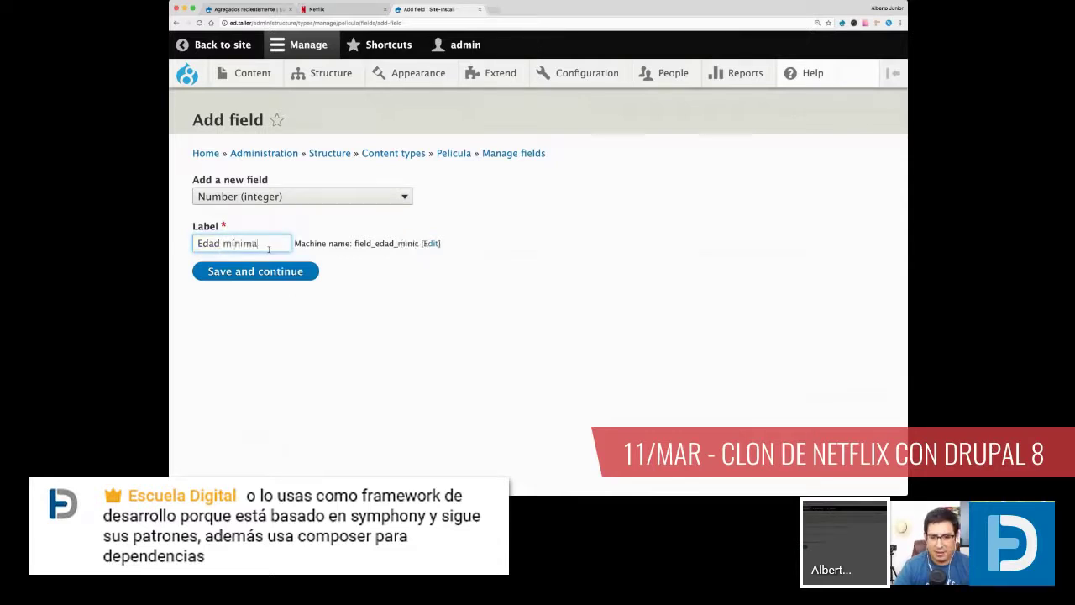
click(281, 272)
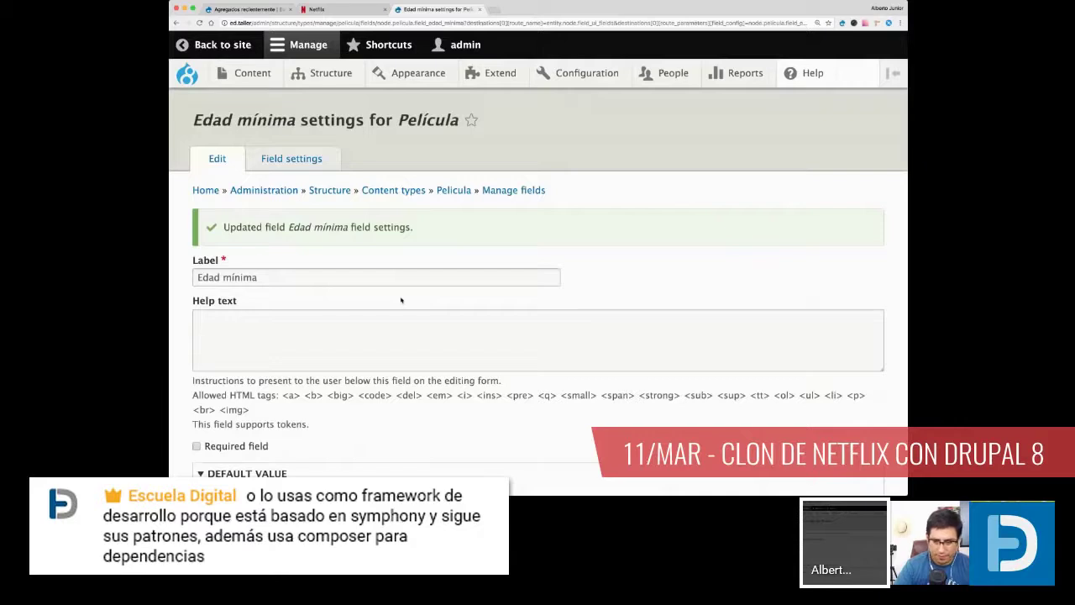
Step: Limit Edad mínima's allowed values to a minimum of 0 and a maximum of 150
scroll(400, 300, down, 9)
click(224, 202)
text(0)
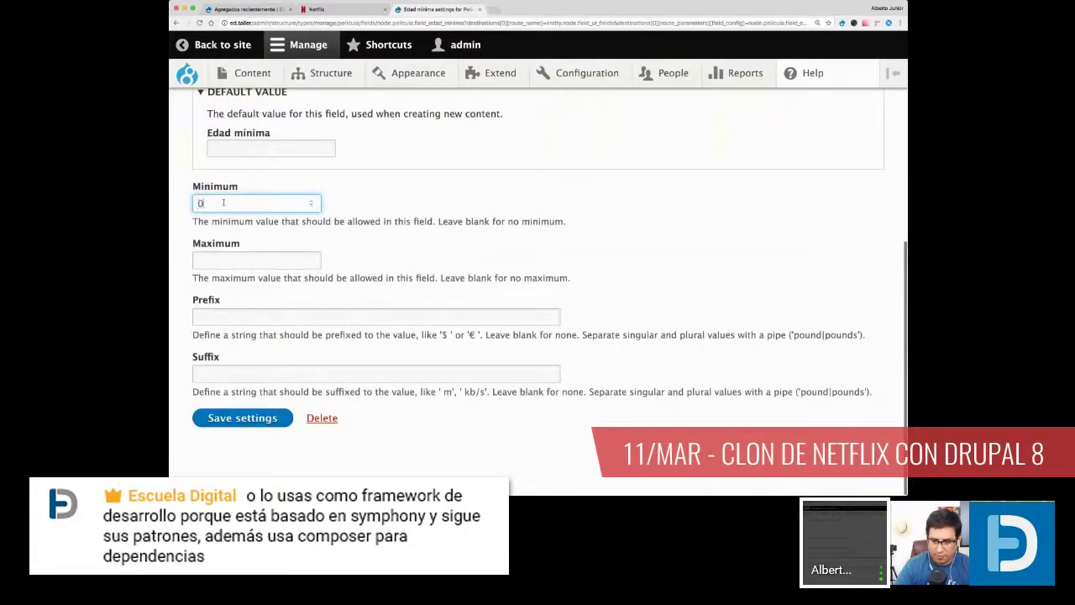
click(231, 258)
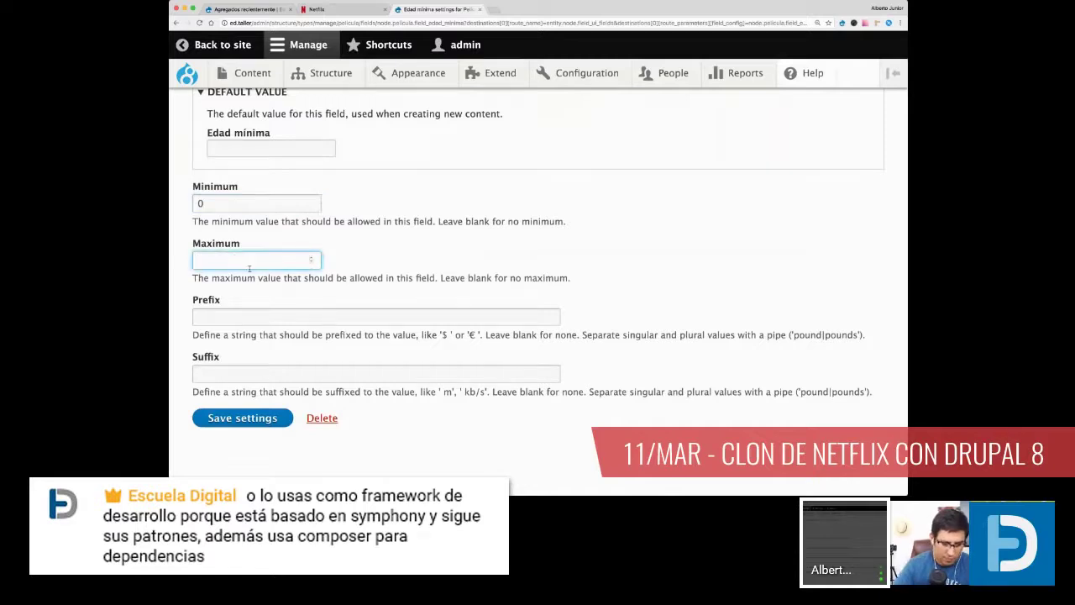
click(367, 268)
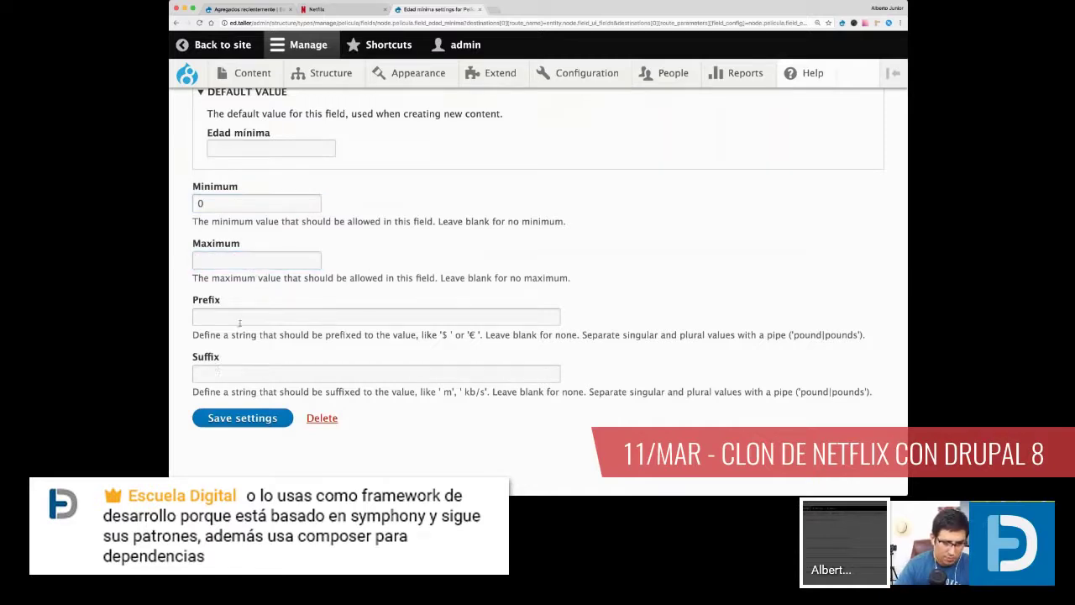
click(240, 260)
text(150)
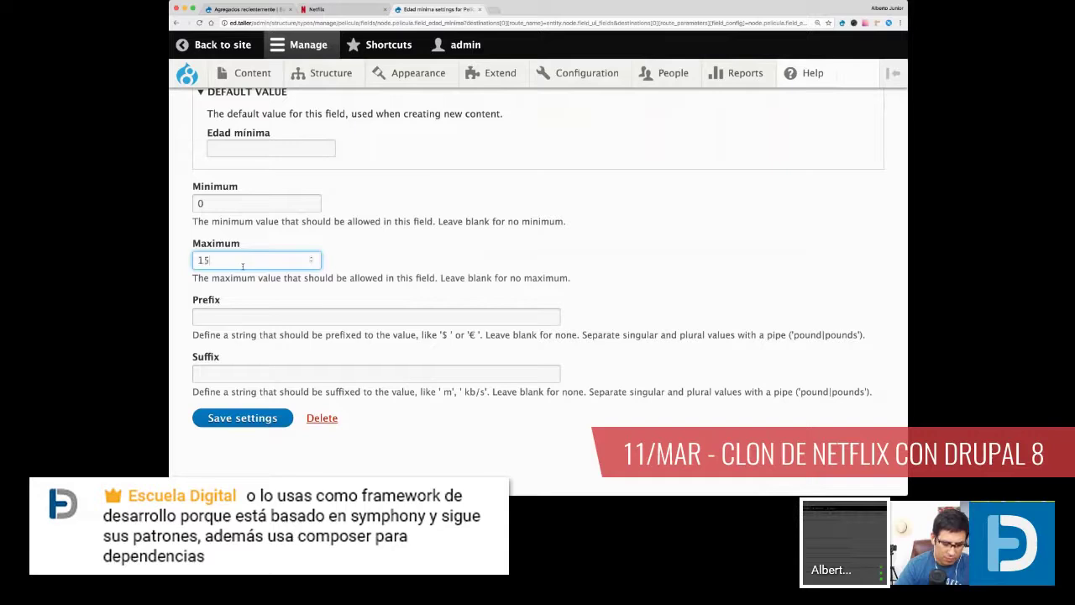
click(389, 243)
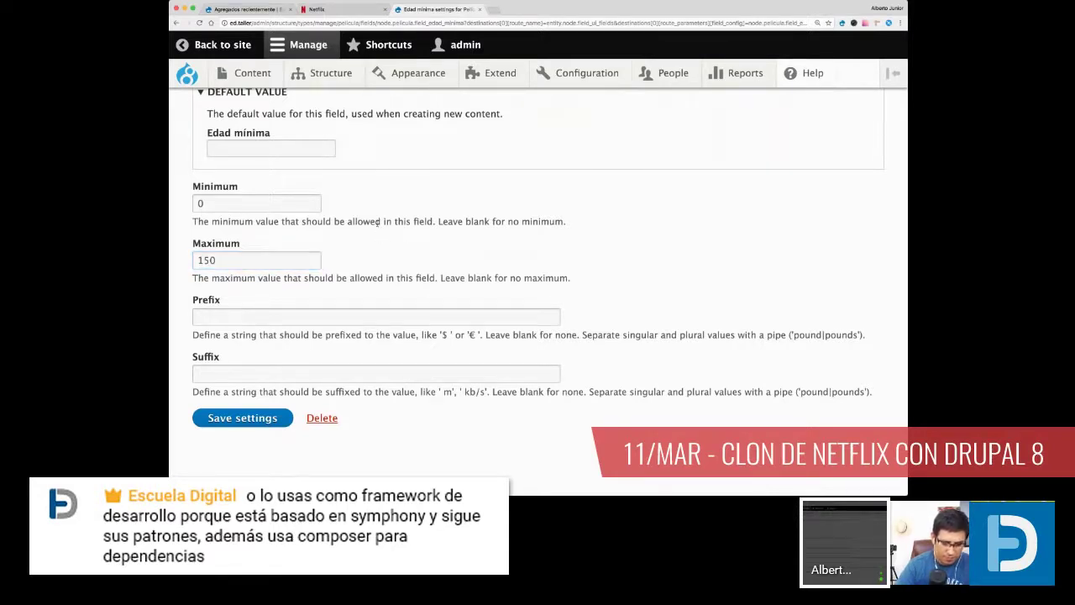
Step: Give Edad mínima the prefix "+" and save the field's settings
click(241, 320)
text(+)
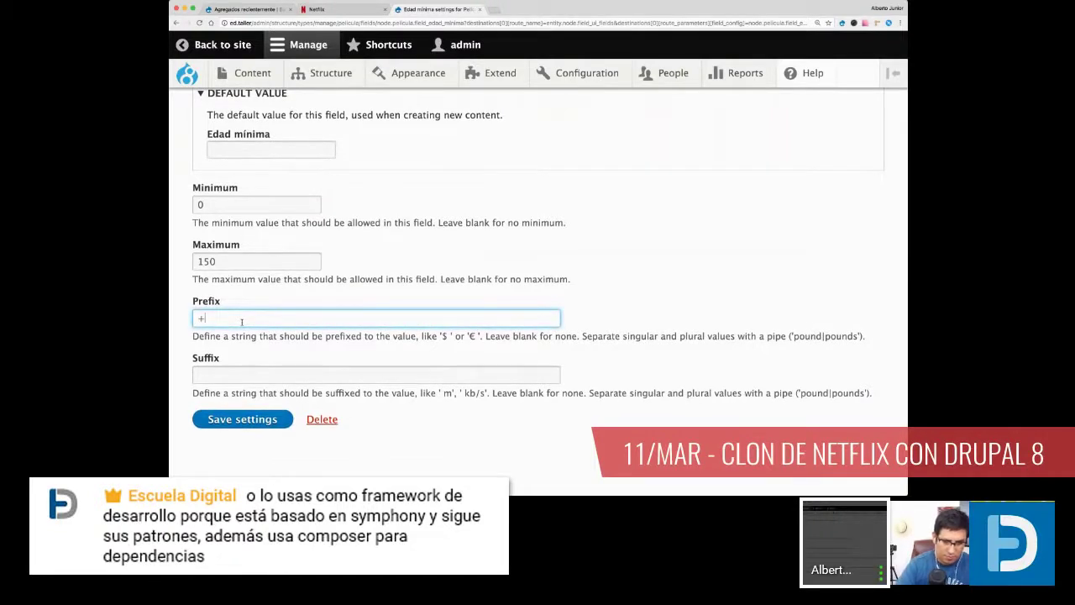
click(293, 301)
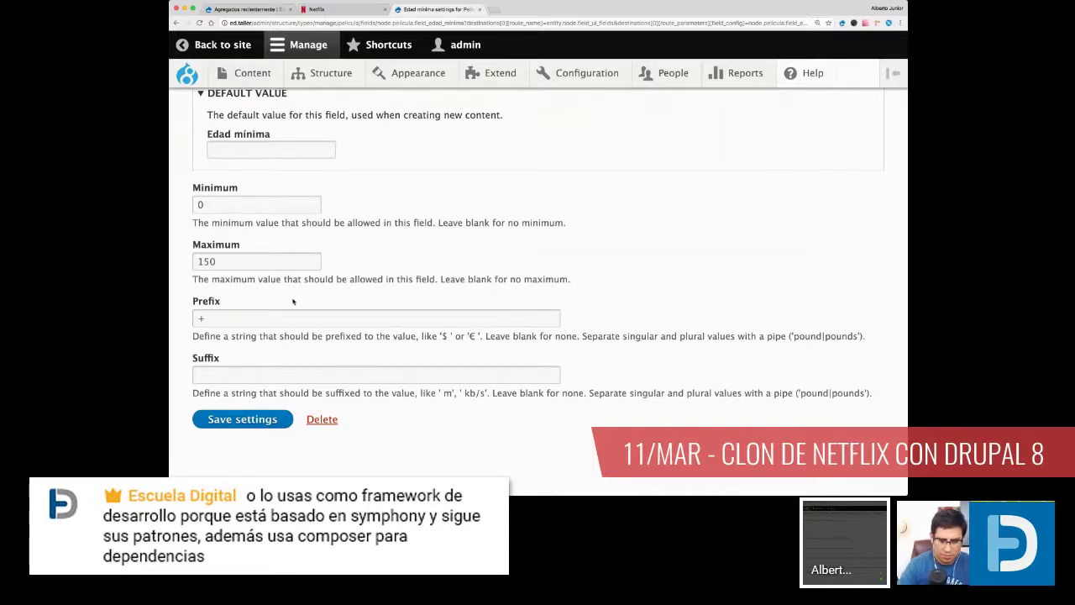
click(243, 419)
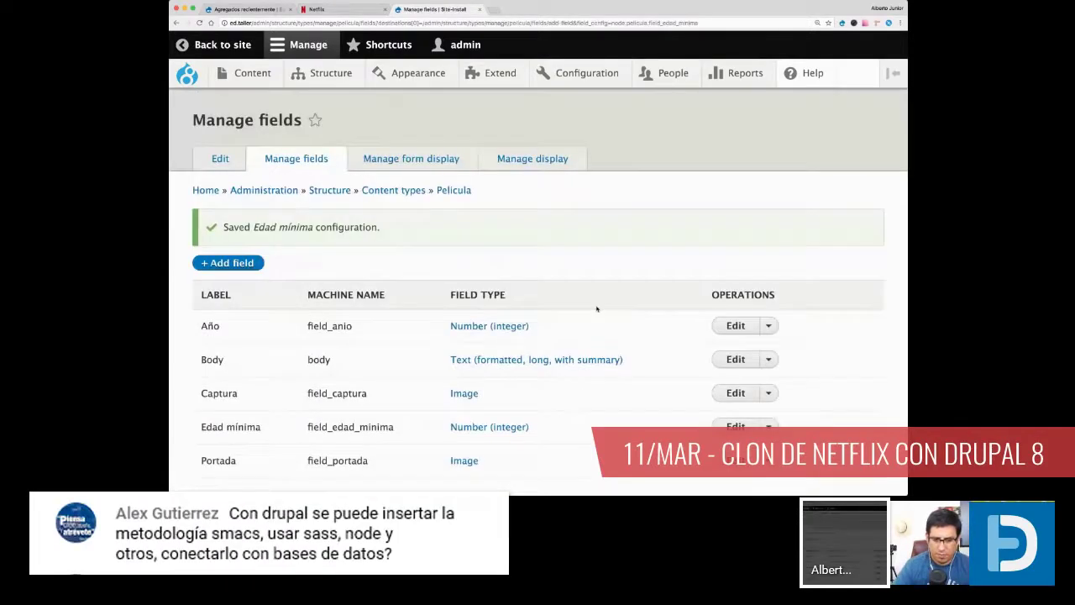
Step: Start a new Text (plain) field labelled Duración for the Película content type
scroll(597, 309, down, 2)
click(222, 213)
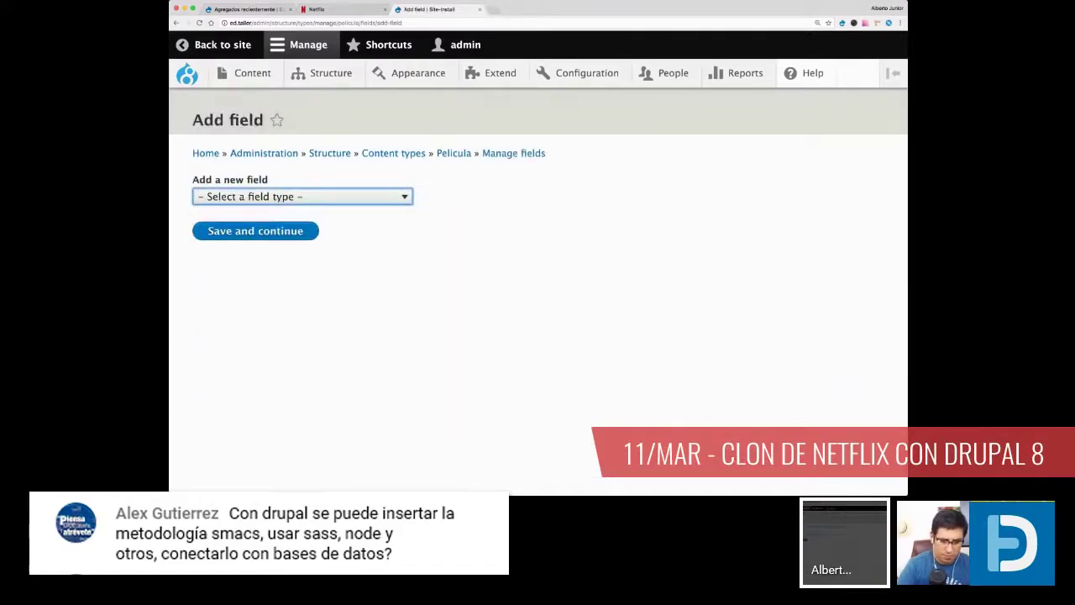
click(291, 372)
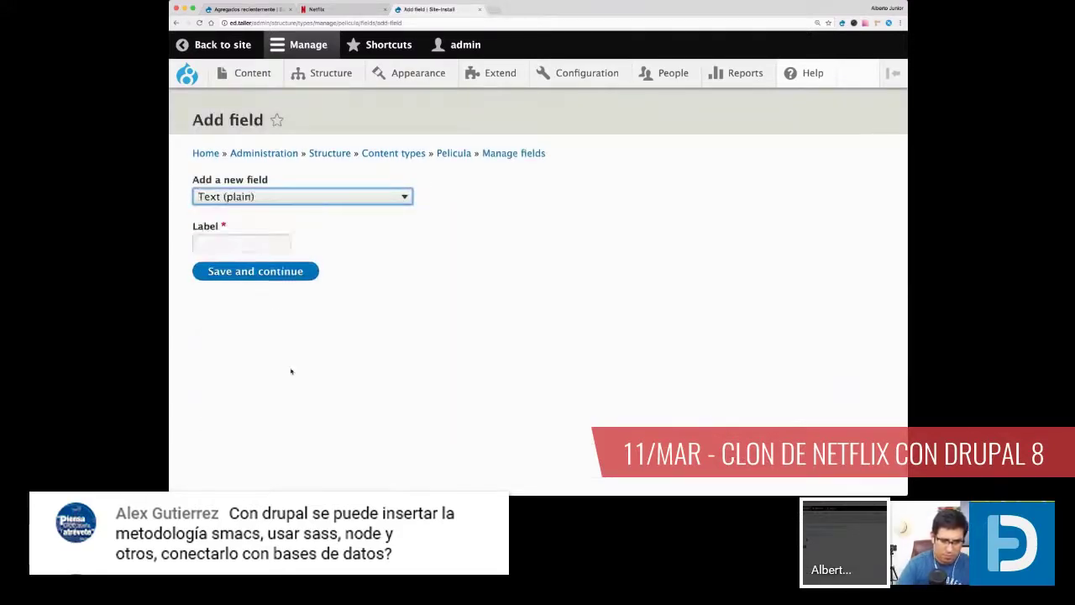
click(237, 246)
text(Dura)
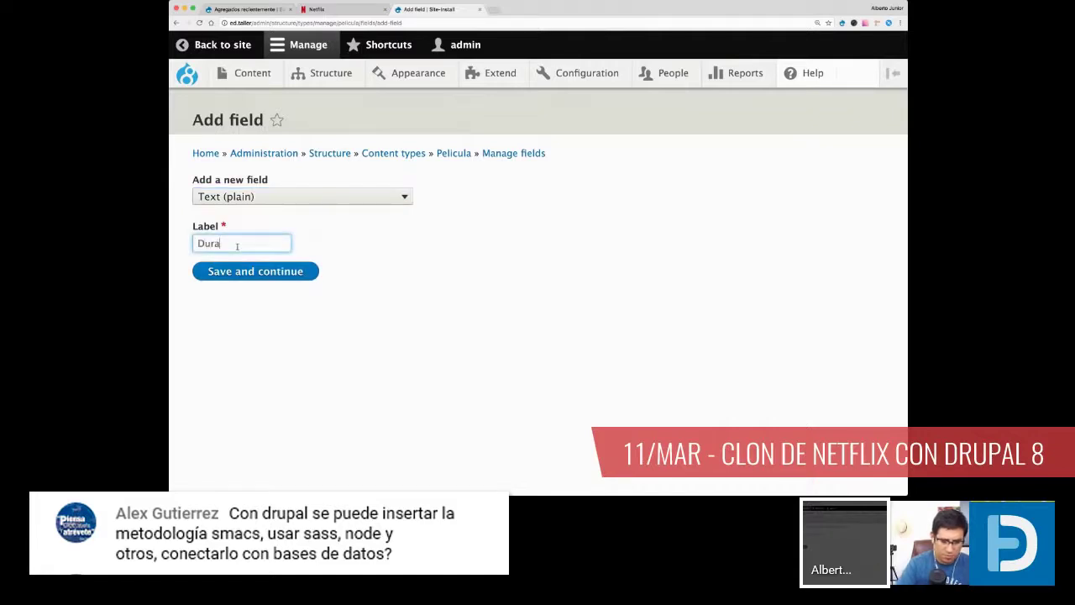
text(ción)
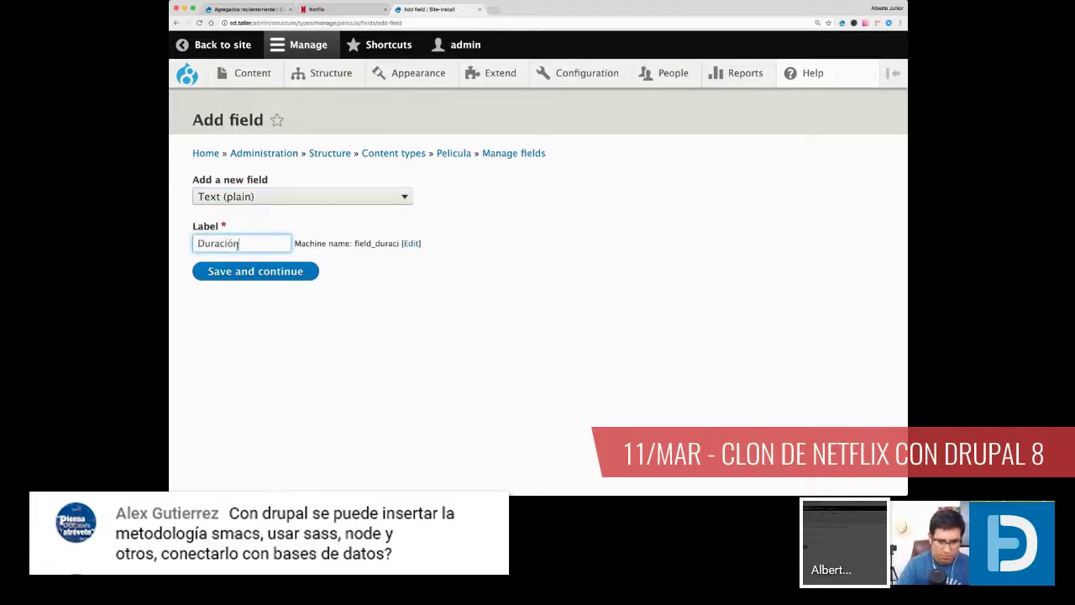
click(286, 314)
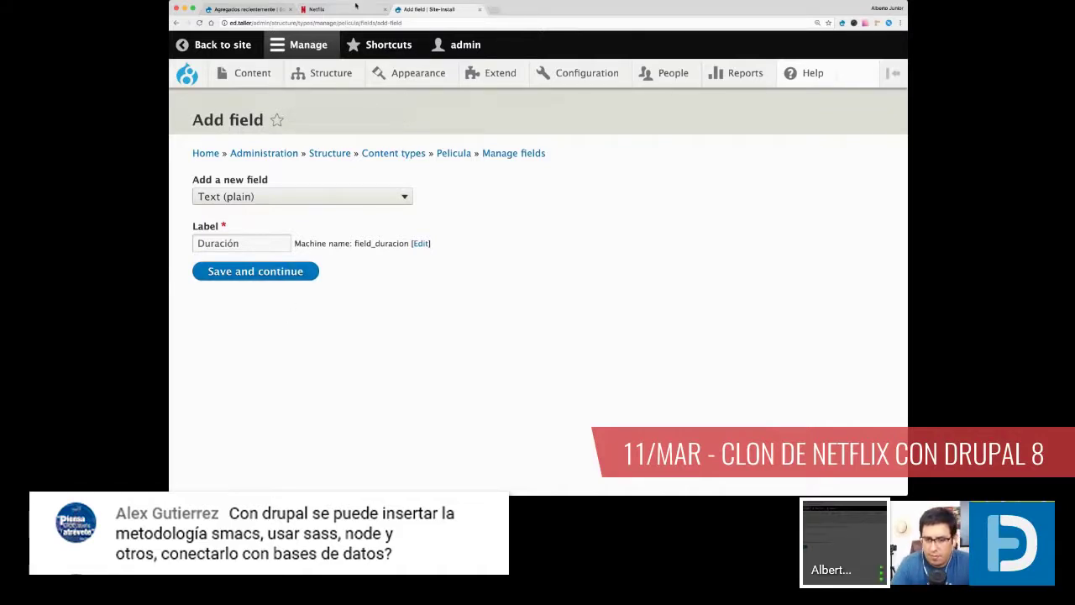
Step: Switch to the Netflix browse page and examine how the title previews present duration for films and series
click(351, 9)
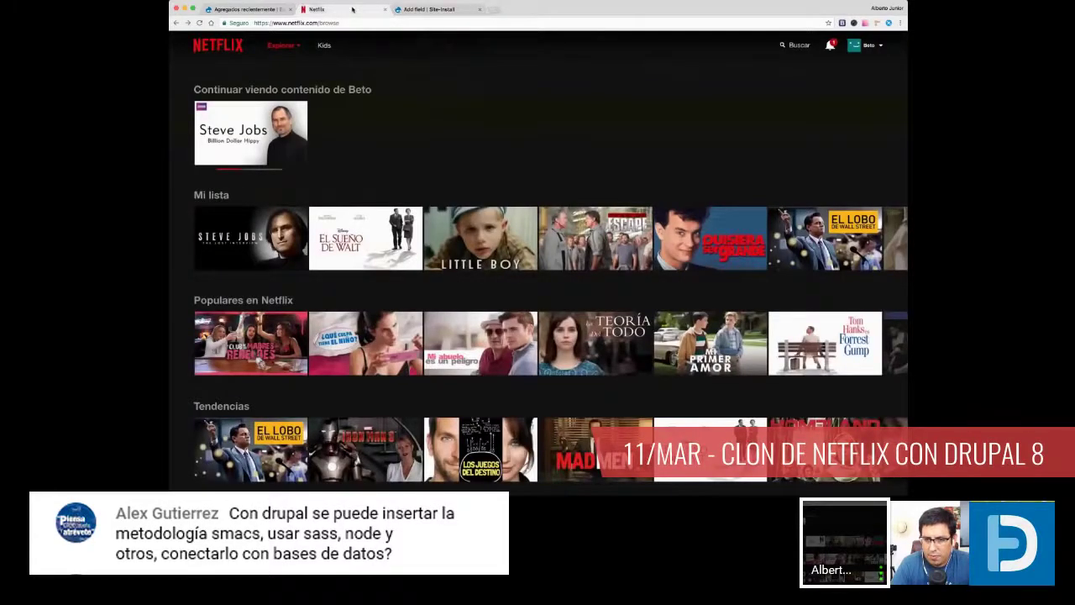
scroll(576, 286, down, 2)
mouse_move(576, 286)
scroll(576, 286, down, 1)
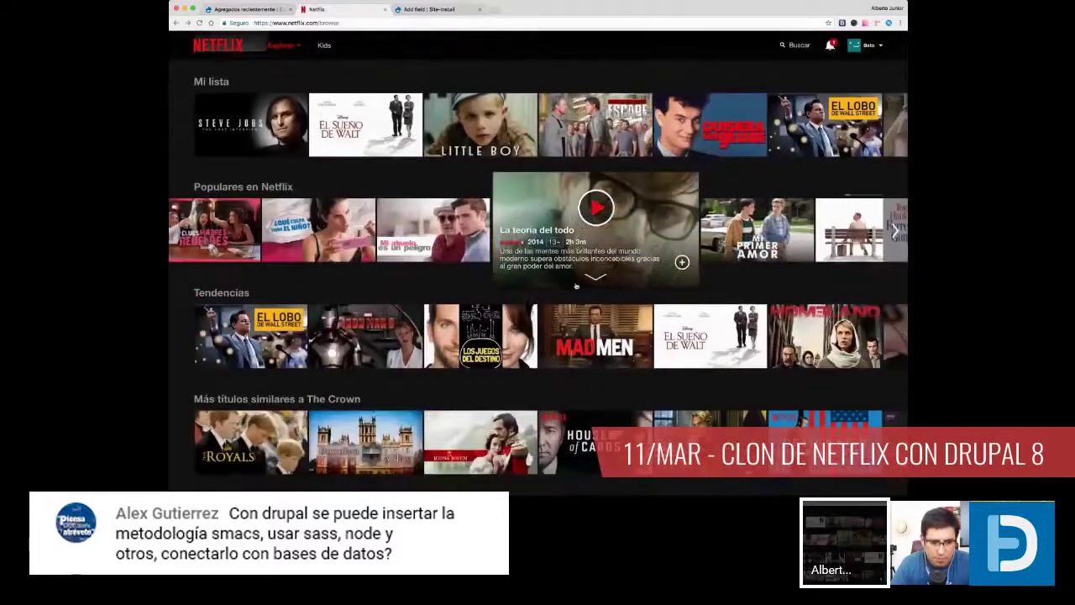
scroll(576, 287, down, 7)
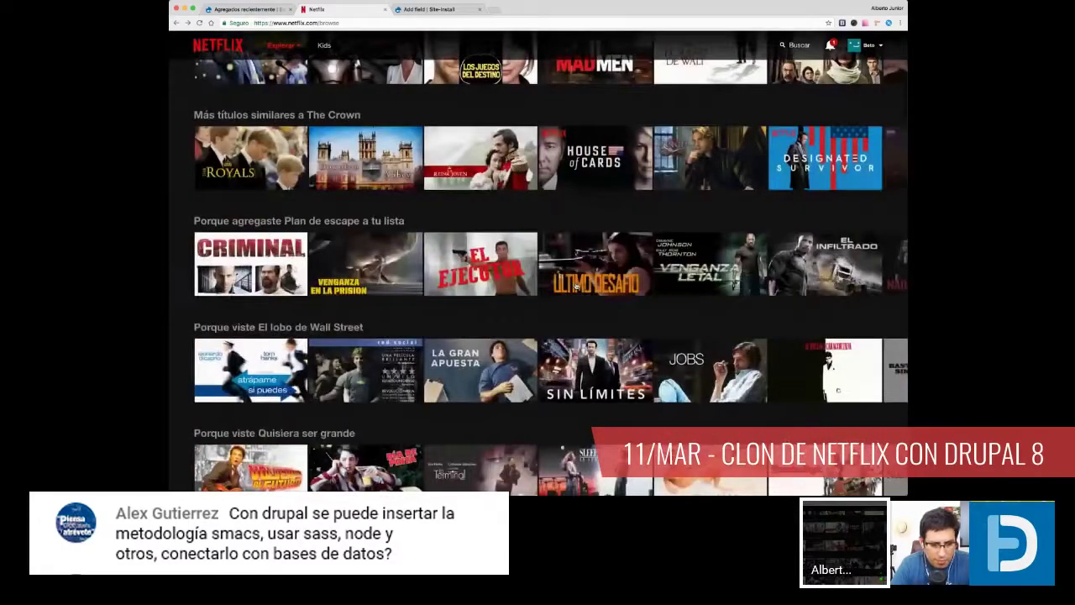
scroll(576, 287, down, 5)
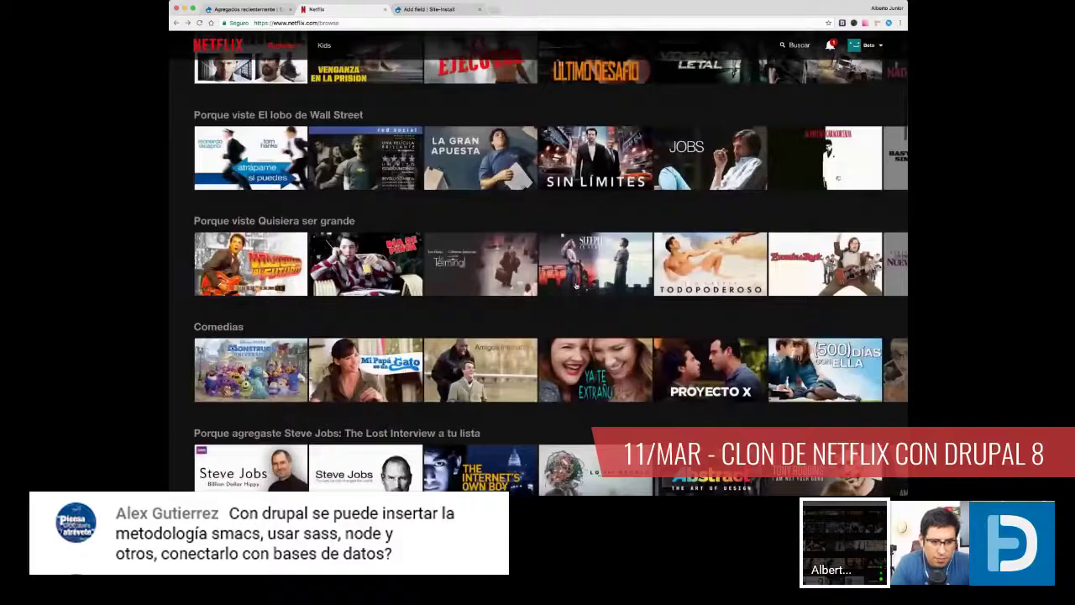
scroll(576, 287, down, 5)
scroll(607, 388, down, 2)
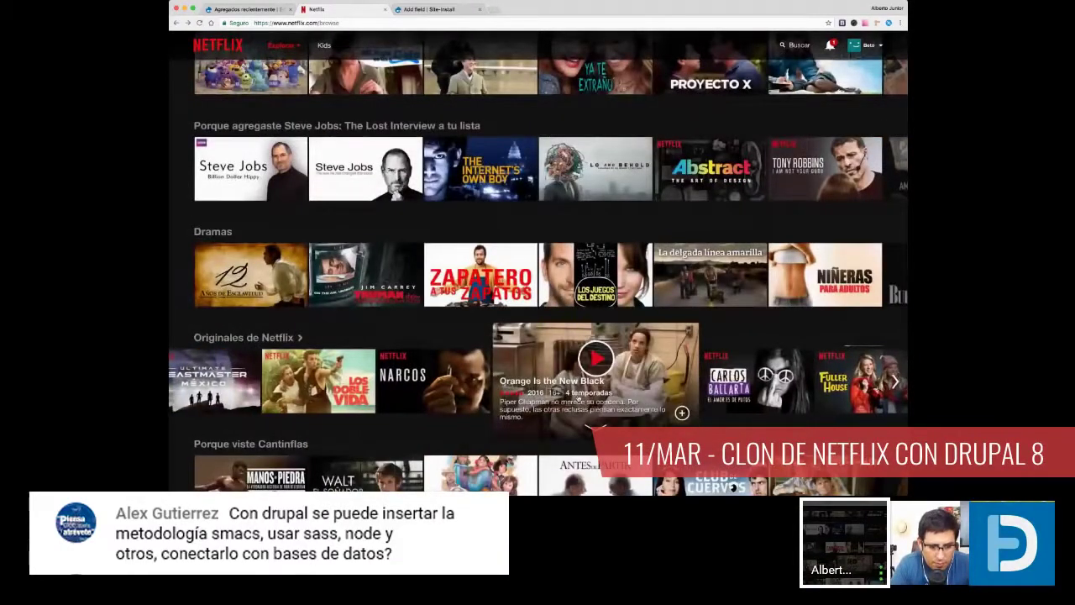
Step: Return to the Drupal field form and create the Duración field, accepting its default storage and field settings
click(428, 10)
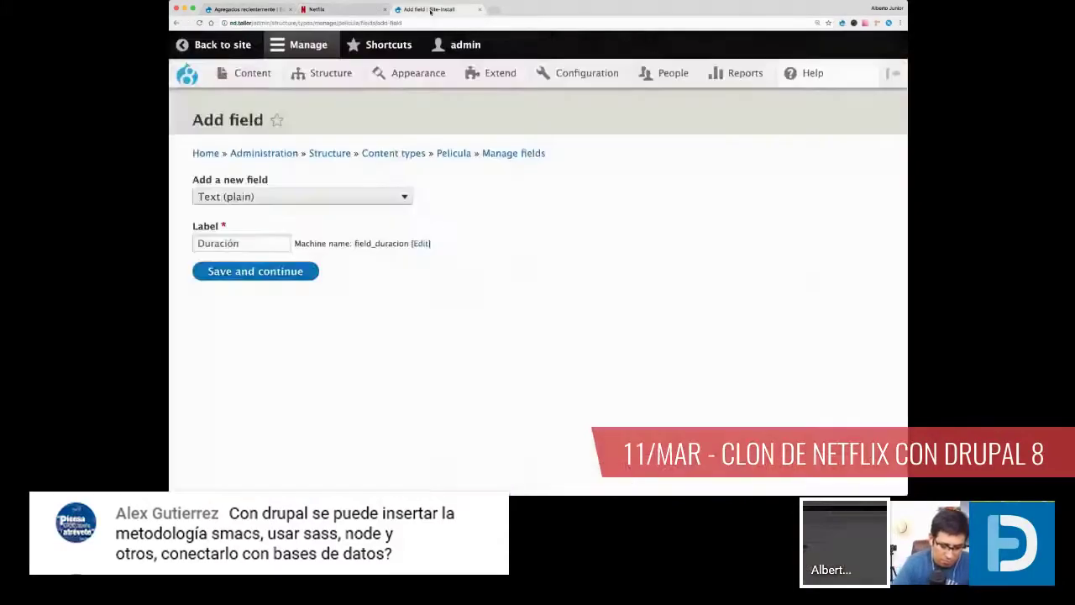
click(258, 272)
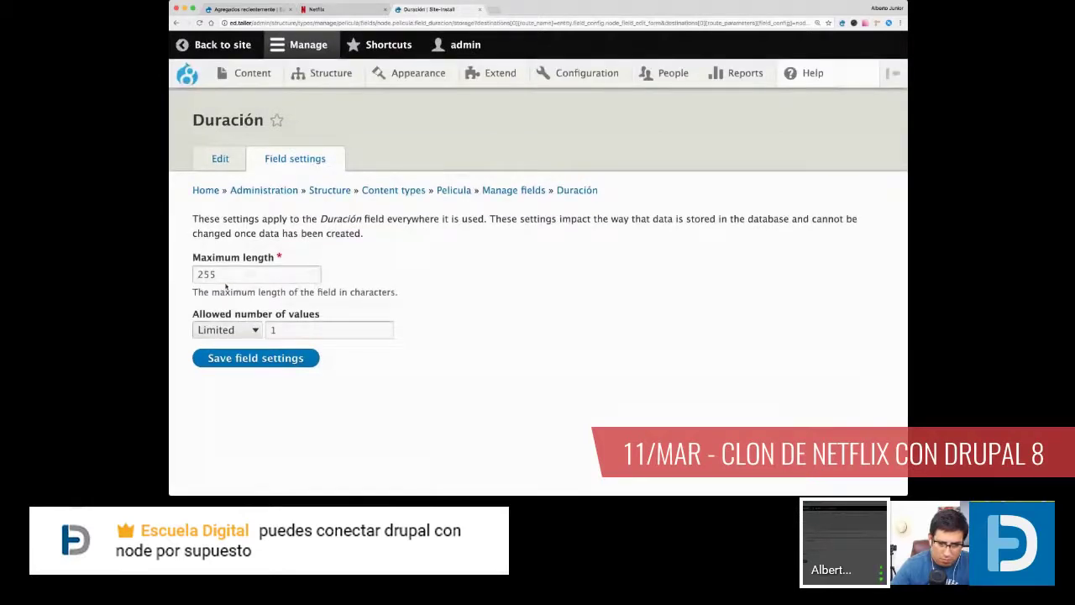
click(231, 361)
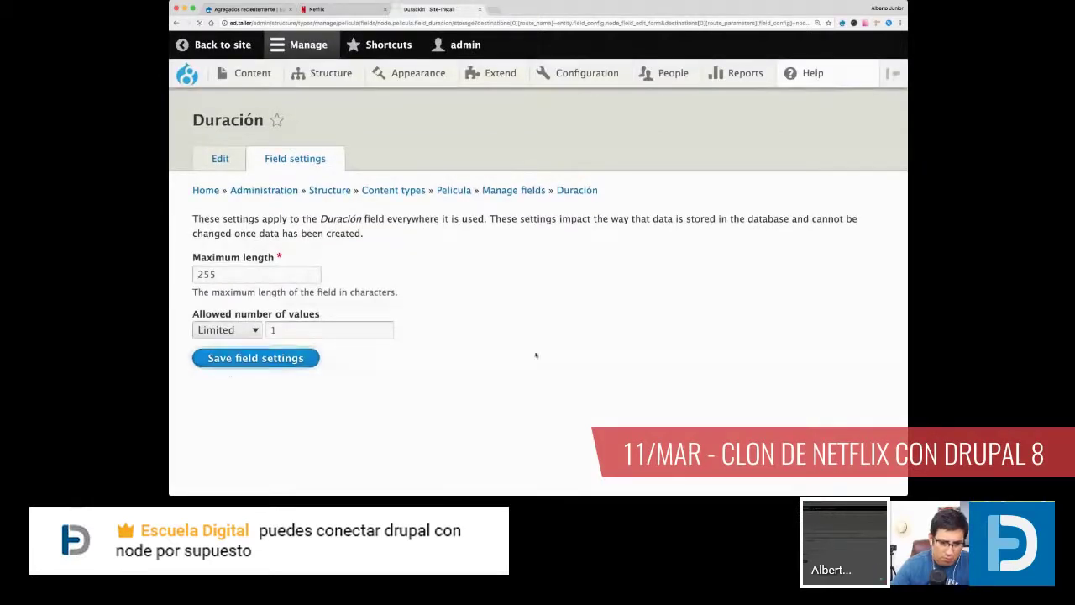
scroll(536, 355, down, 4)
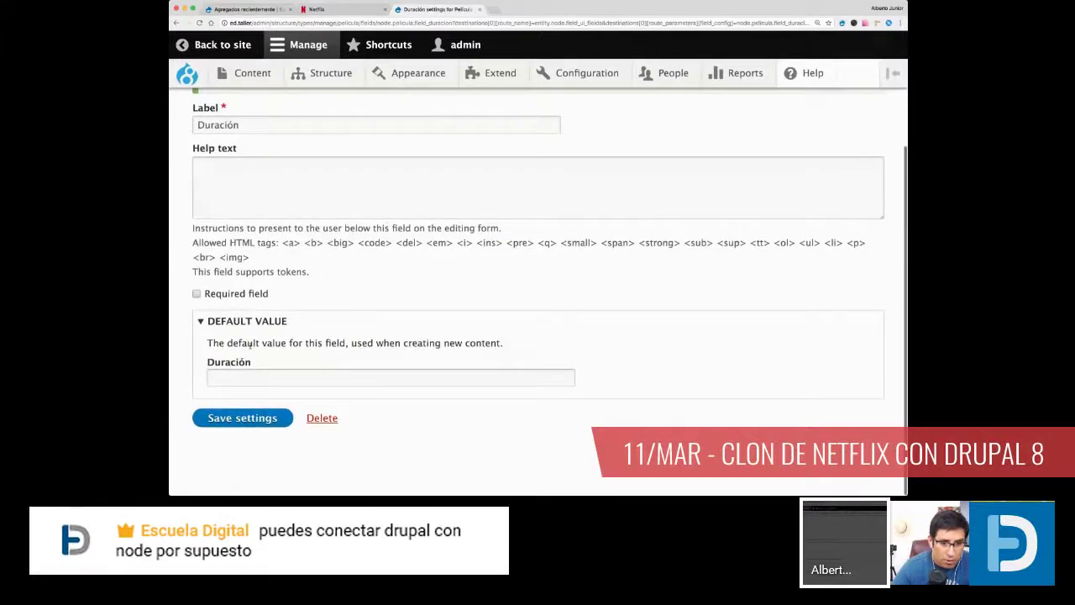
click(233, 420)
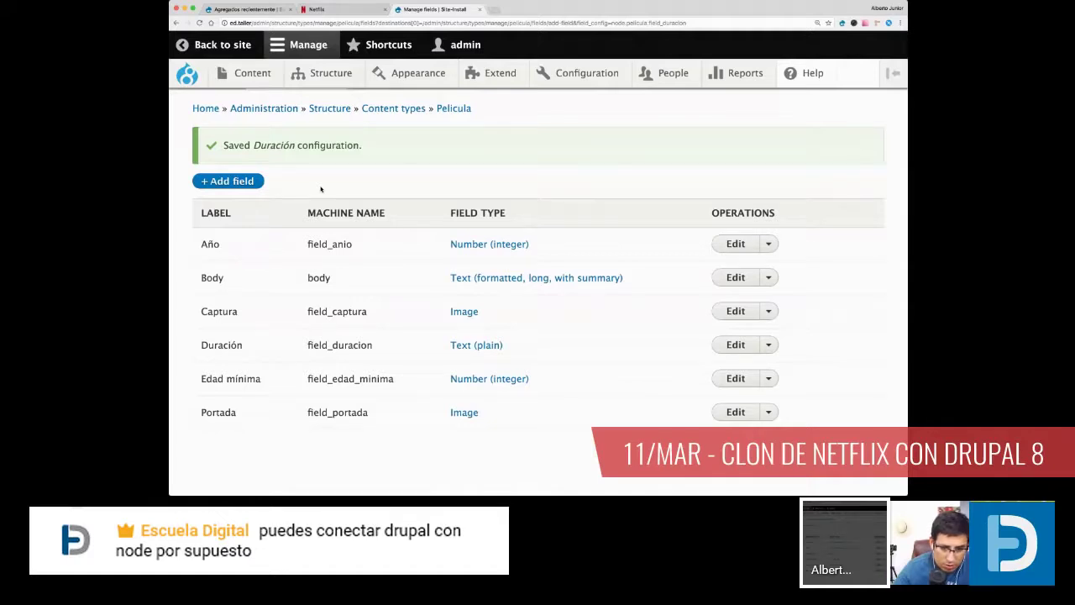
Step: Add a new Taxonomy term field labelled Géneros to the Película content type, accepting Taxonomy term references and a single allowed value
click(237, 182)
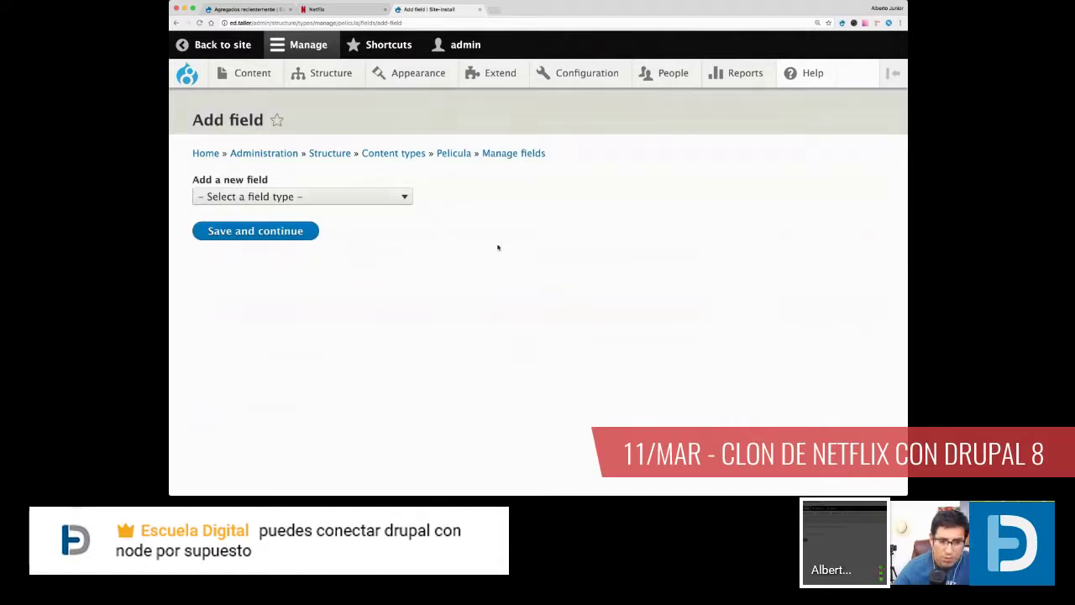
click(369, 196)
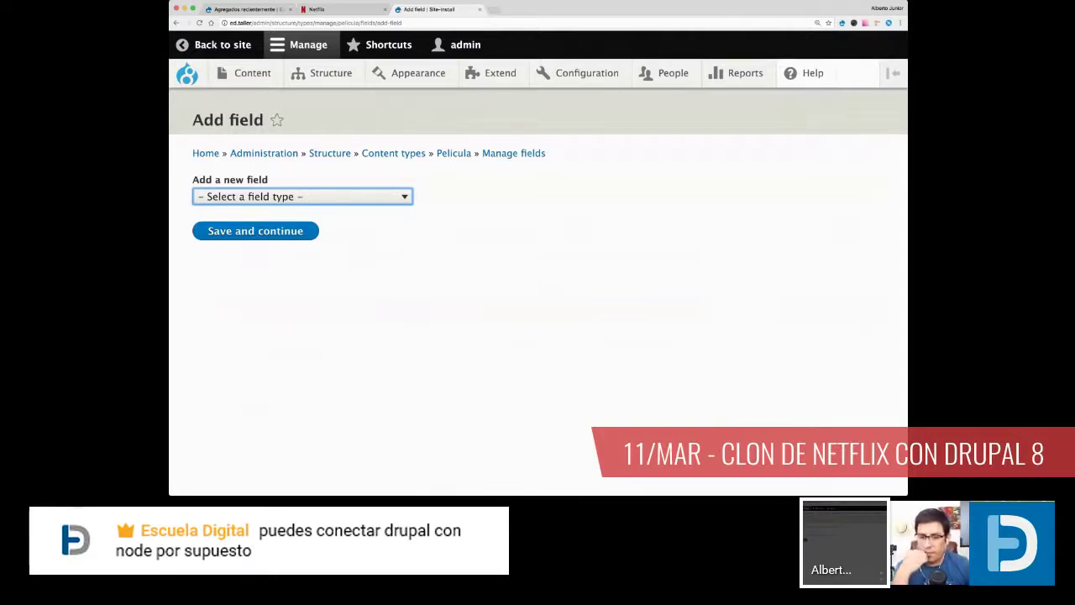
key(t)
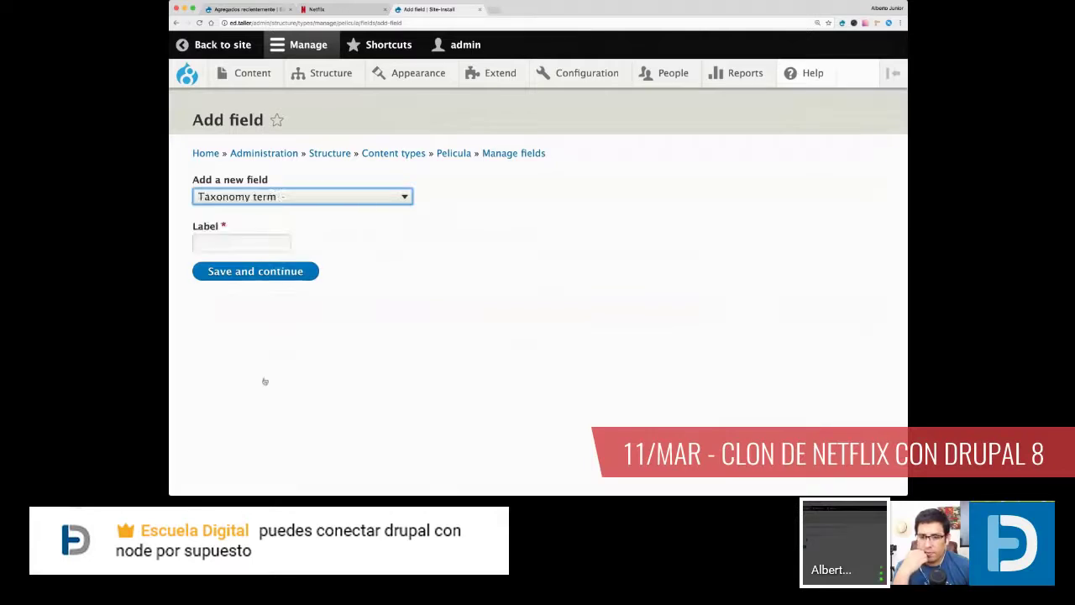
click(248, 243)
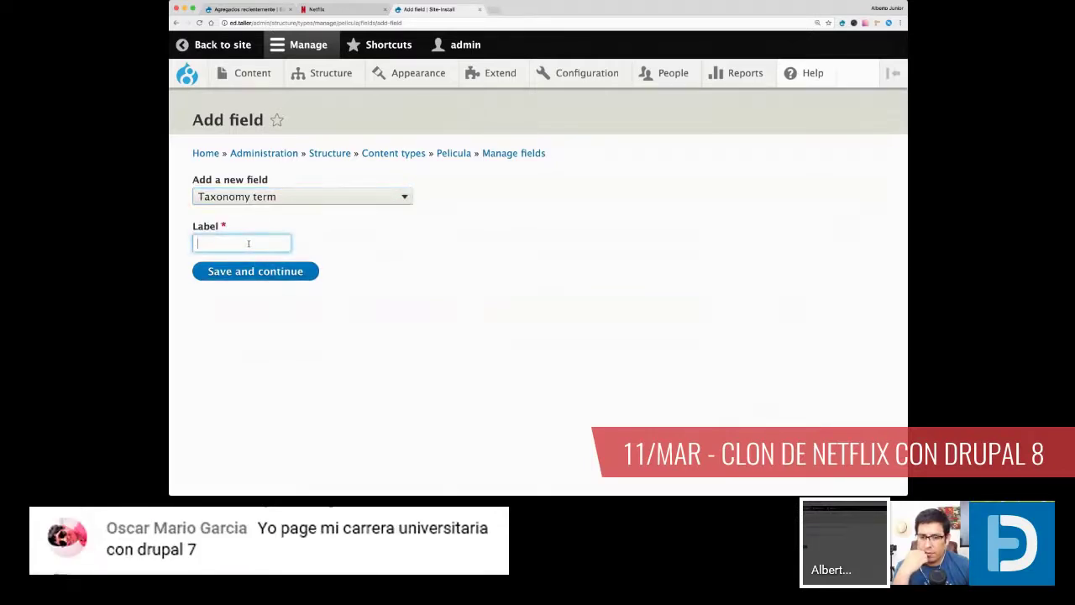
text(Género)
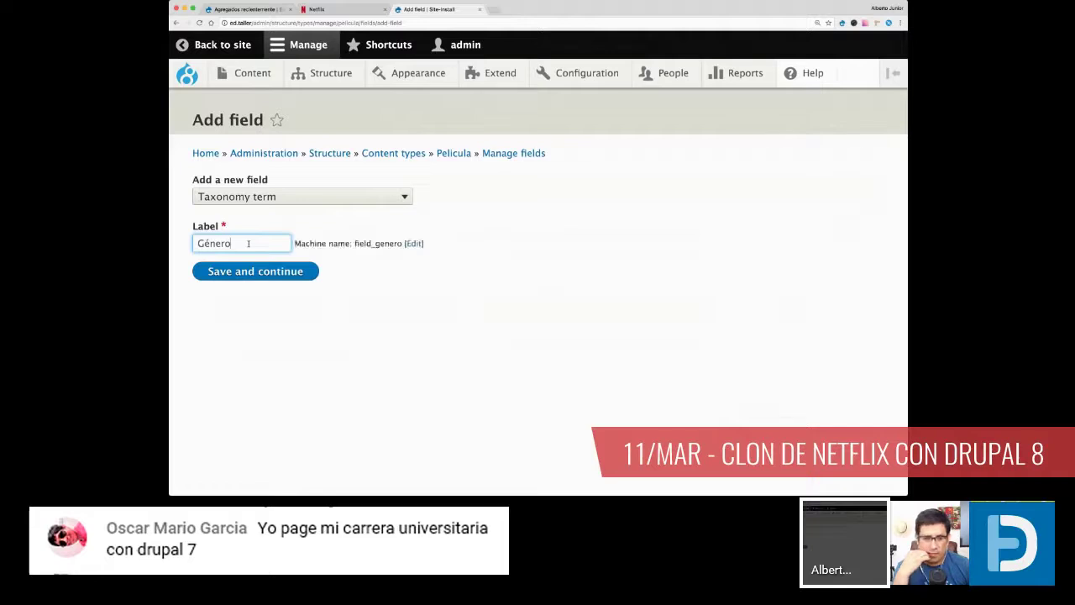
click(269, 279)
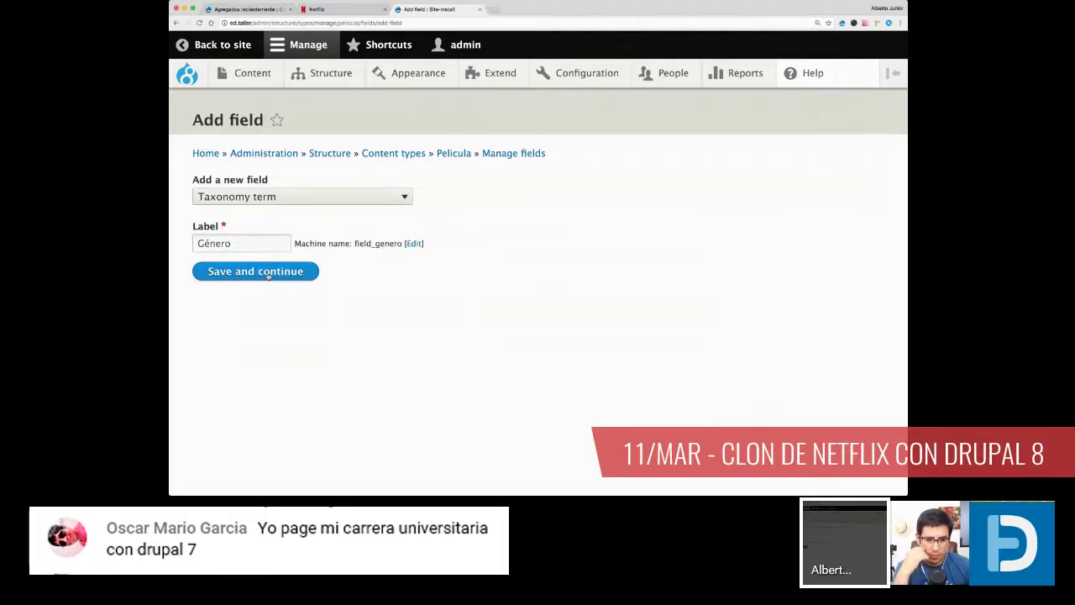
click(269, 273)
text(s)
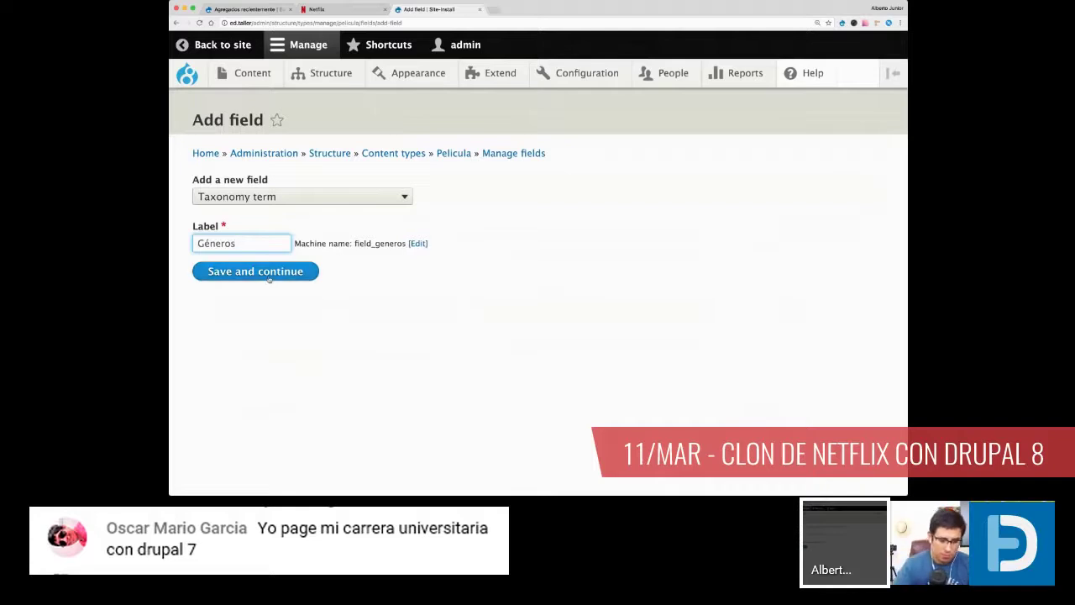
click(269, 277)
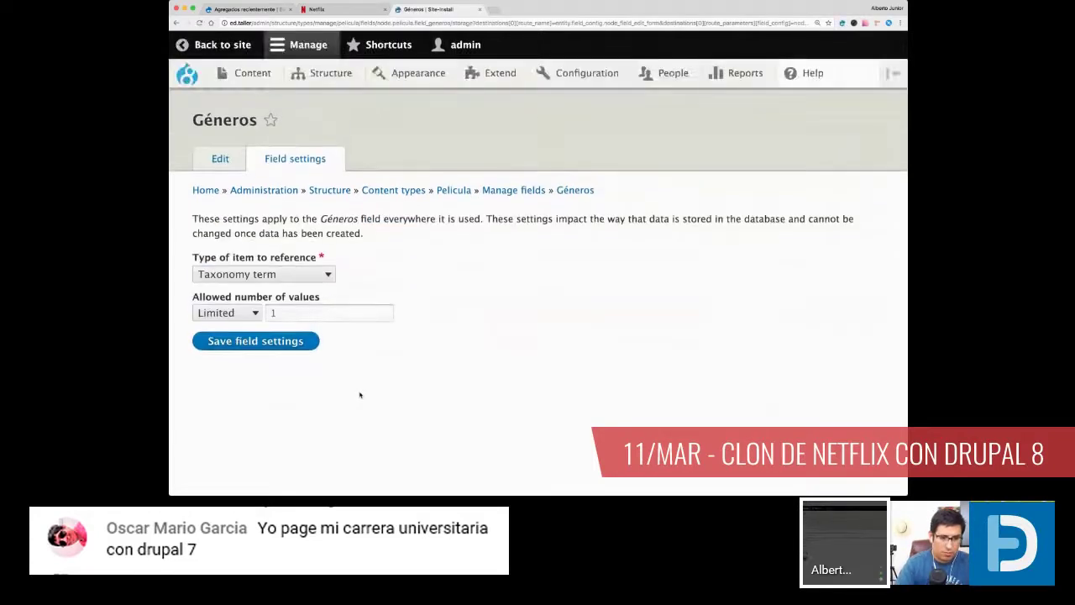
click(322, 278)
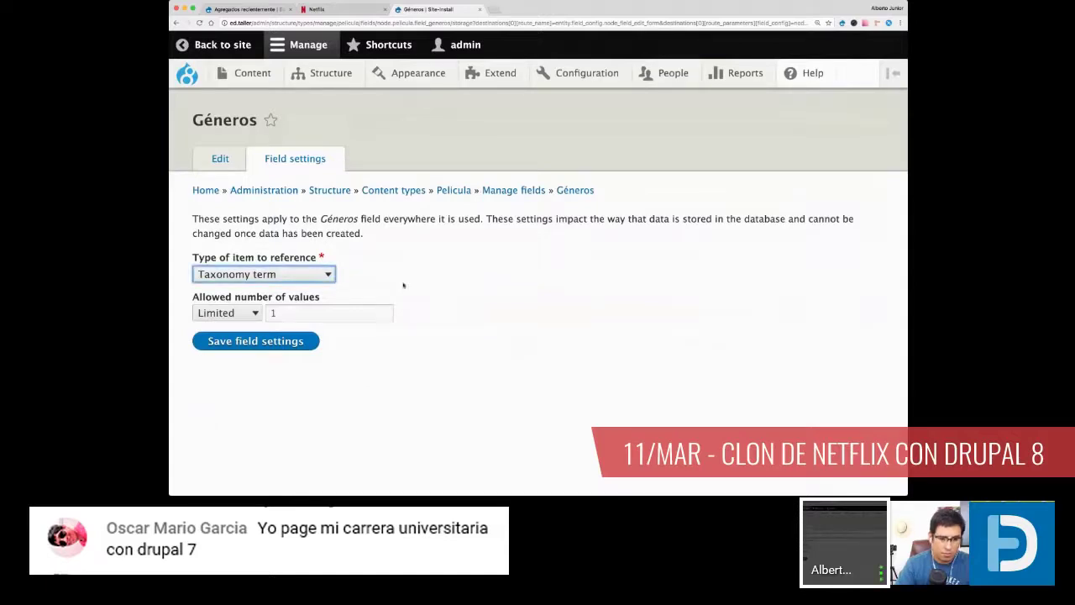
click(277, 343)
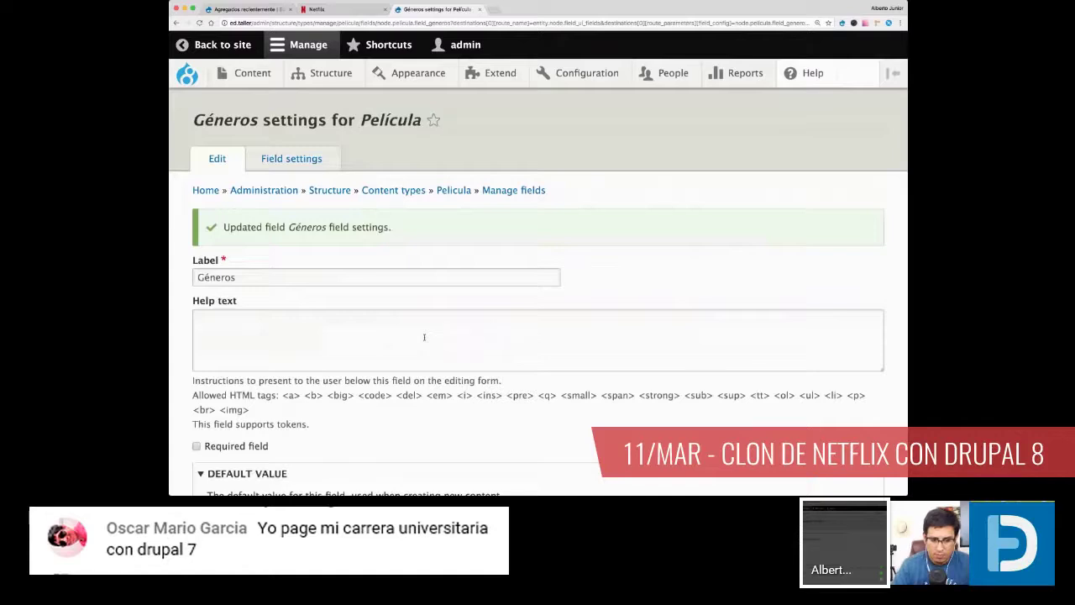
Step: Make the Géneros field required in its Película settings
scroll(425, 336, down, 3)
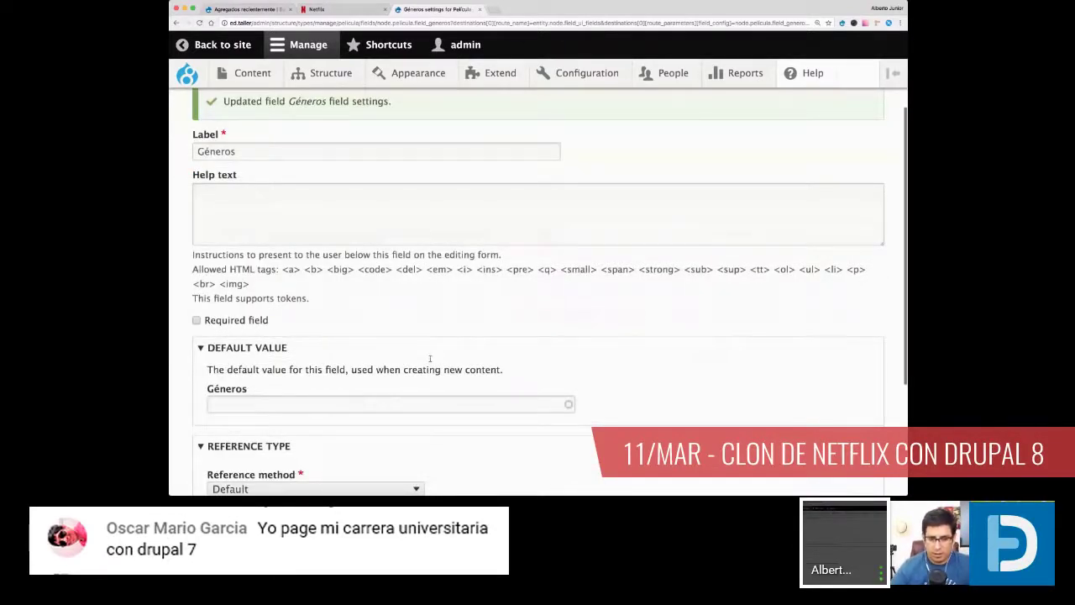
scroll(430, 359, down, 4)
scroll(430, 361, up, 3)
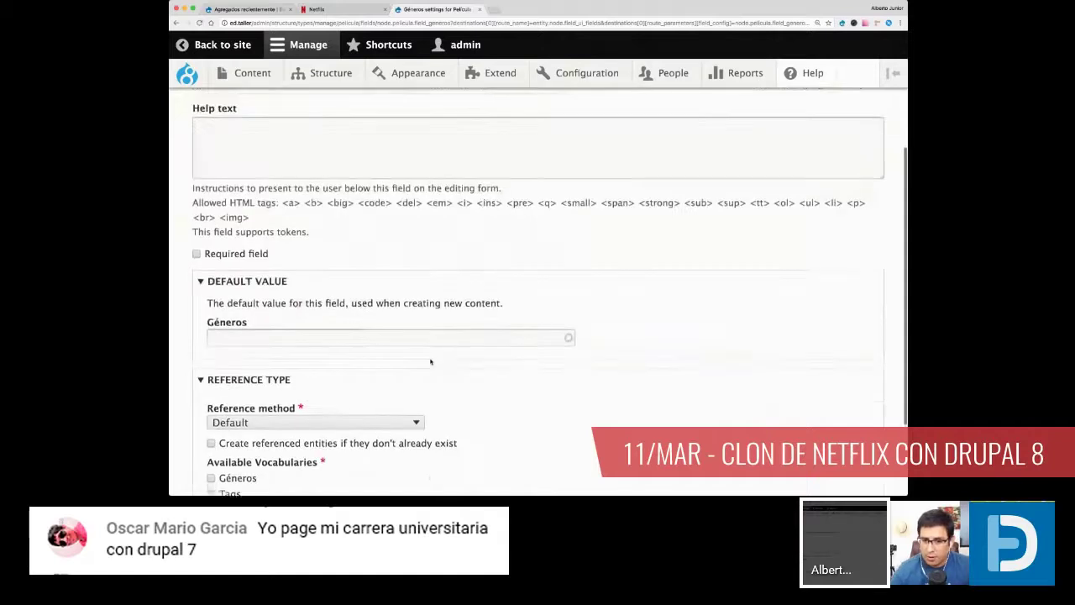
scroll(430, 362, up, 2)
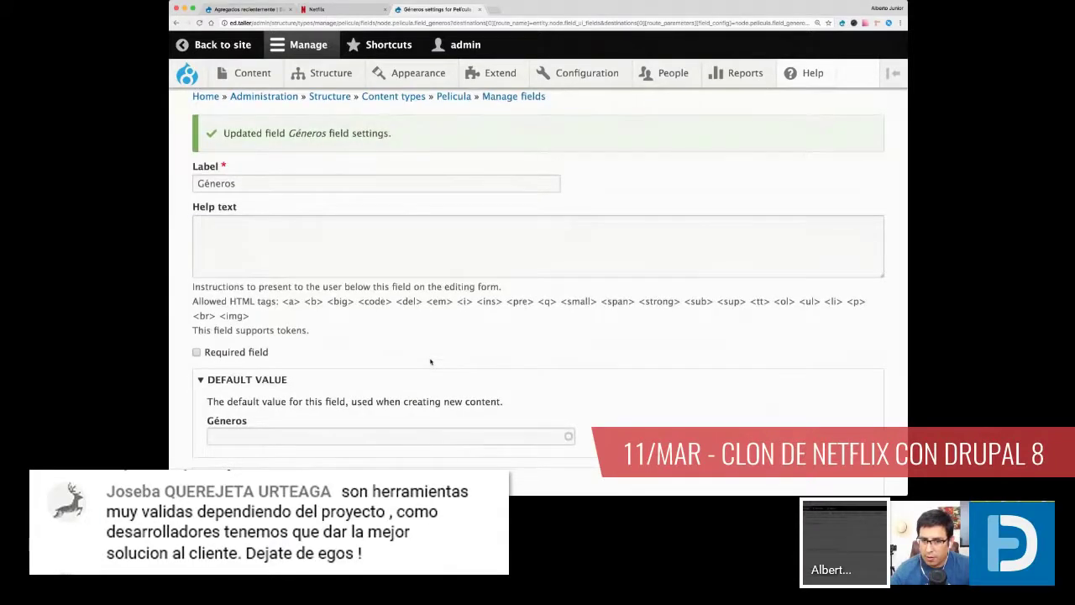
click(242, 354)
Step: Allow the Géneros vocabulary for the field's references with the Default reference method, and save the field's settings
scroll(453, 344, down, 2)
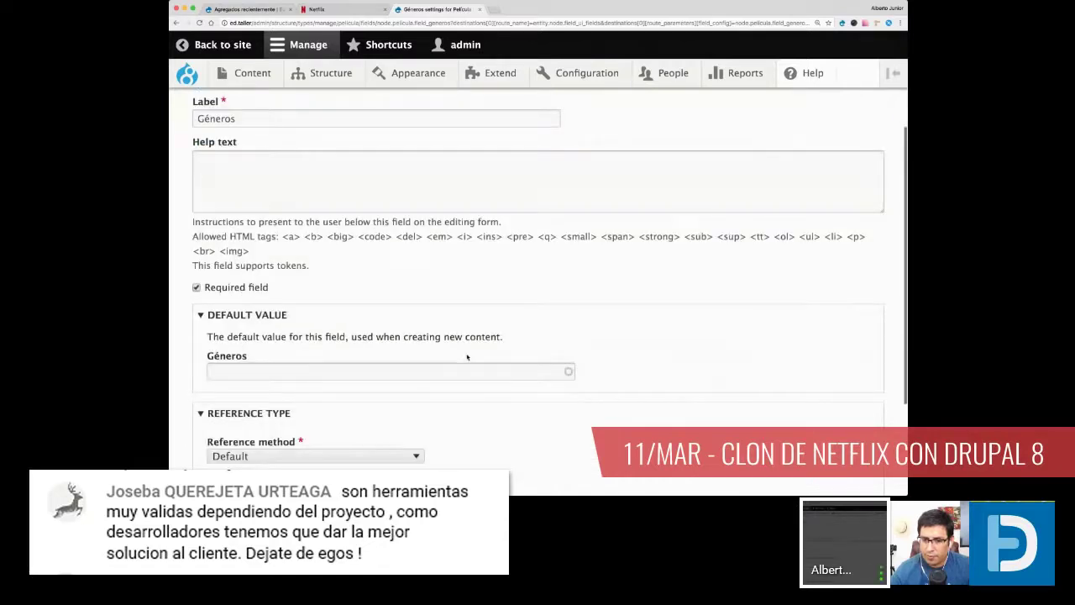
scroll(467, 357, down, 2)
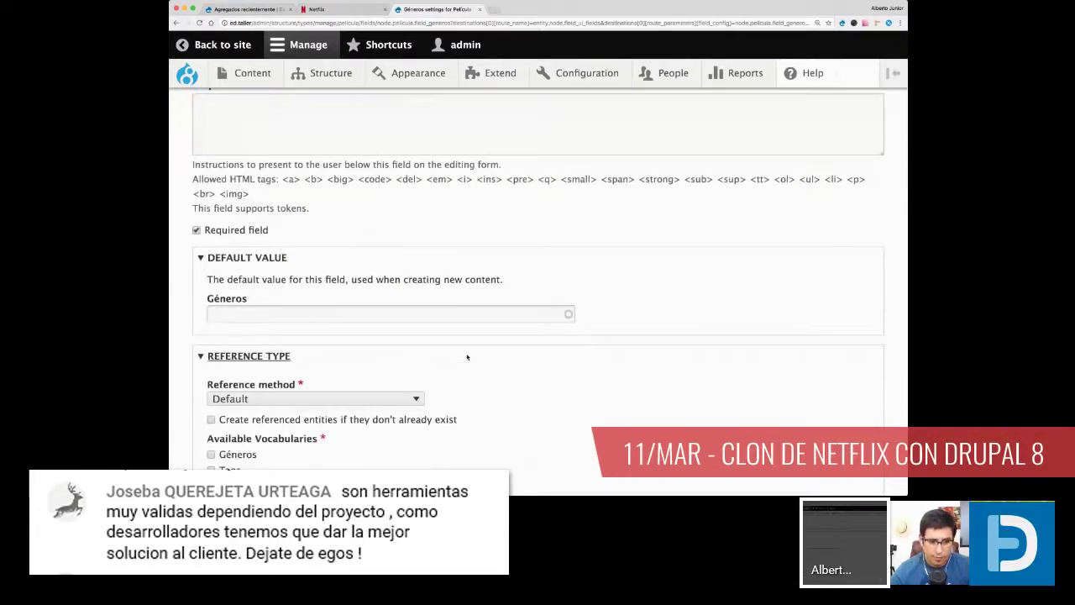
scroll(467, 357, down, 1)
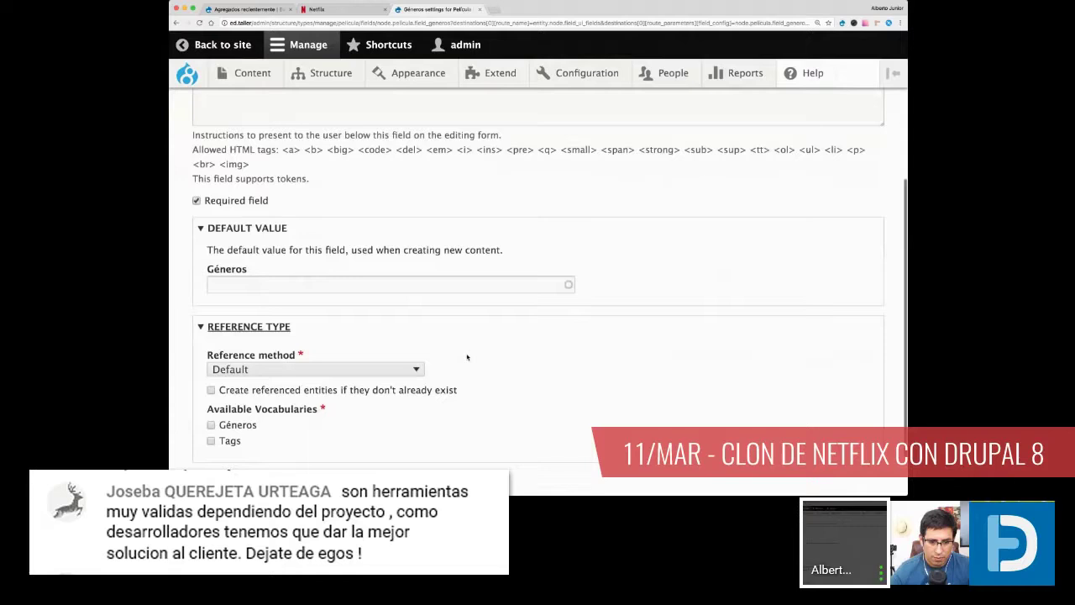
click(243, 368)
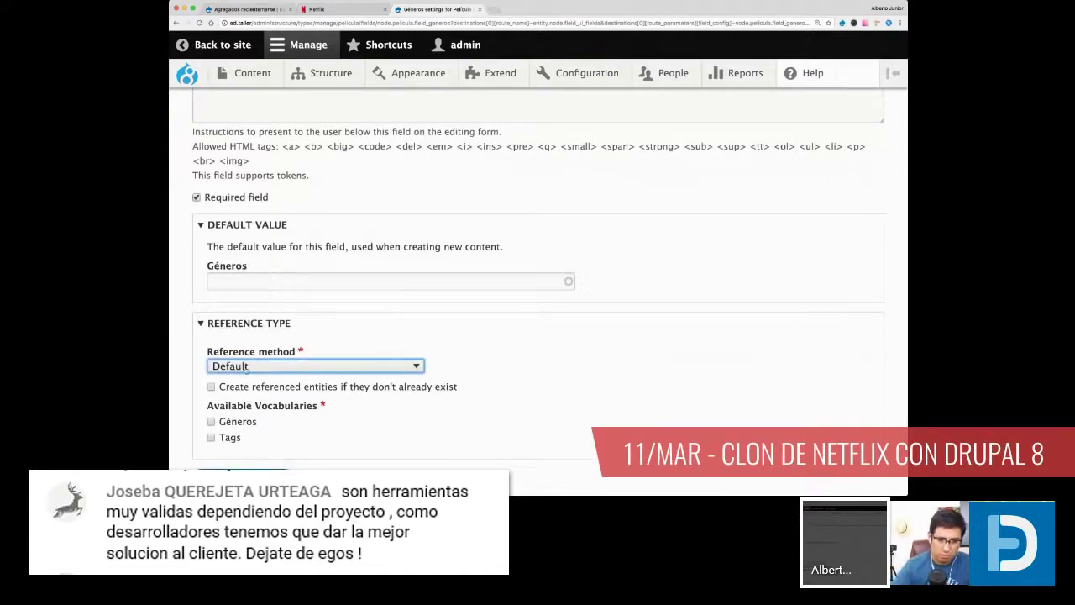
click(211, 422)
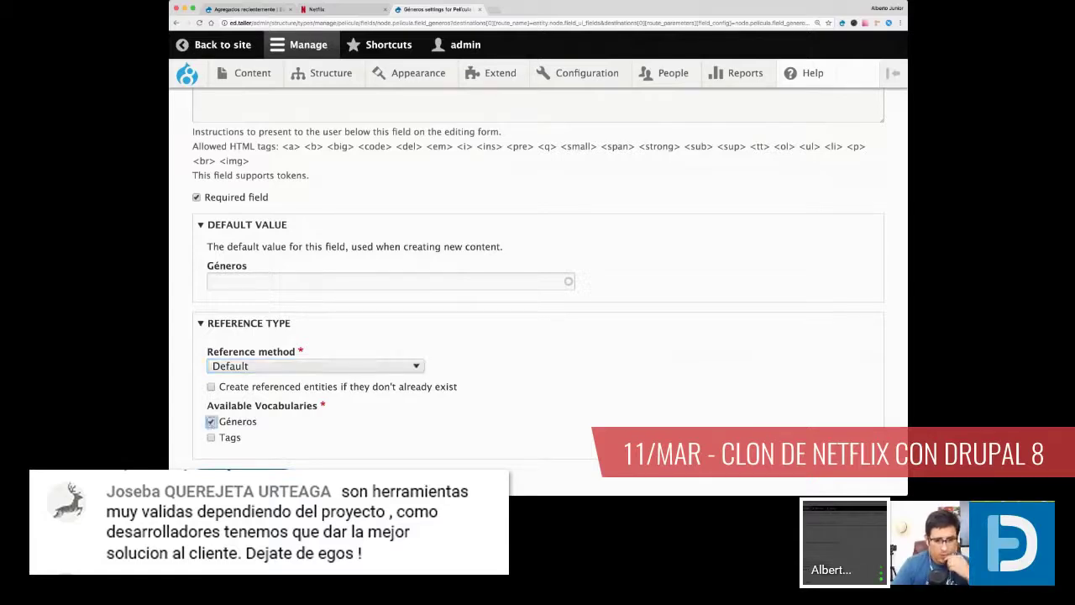
click(263, 467)
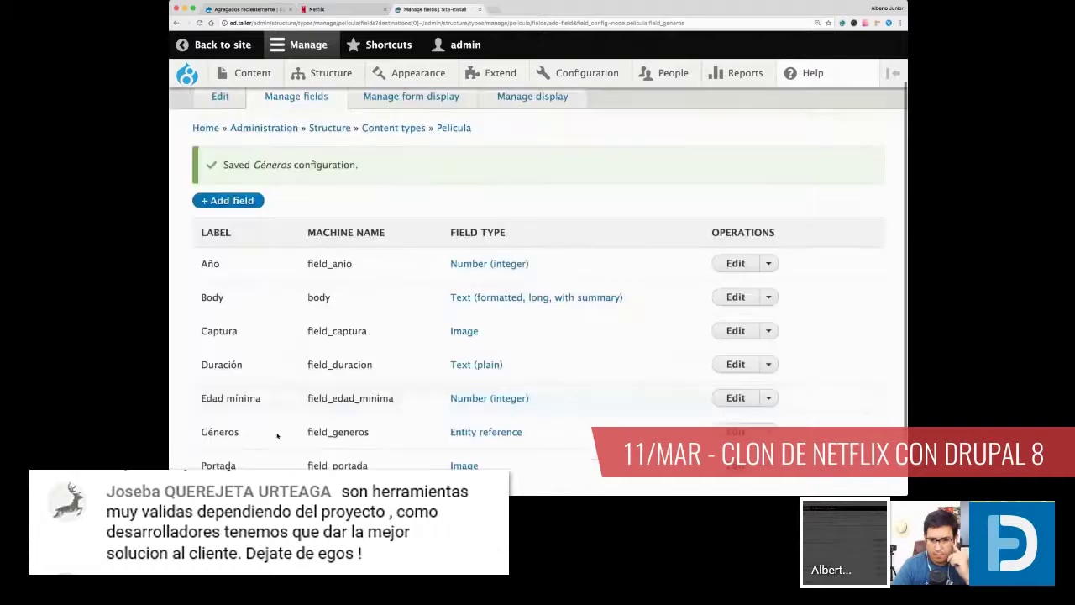
scroll(273, 433, down, 2)
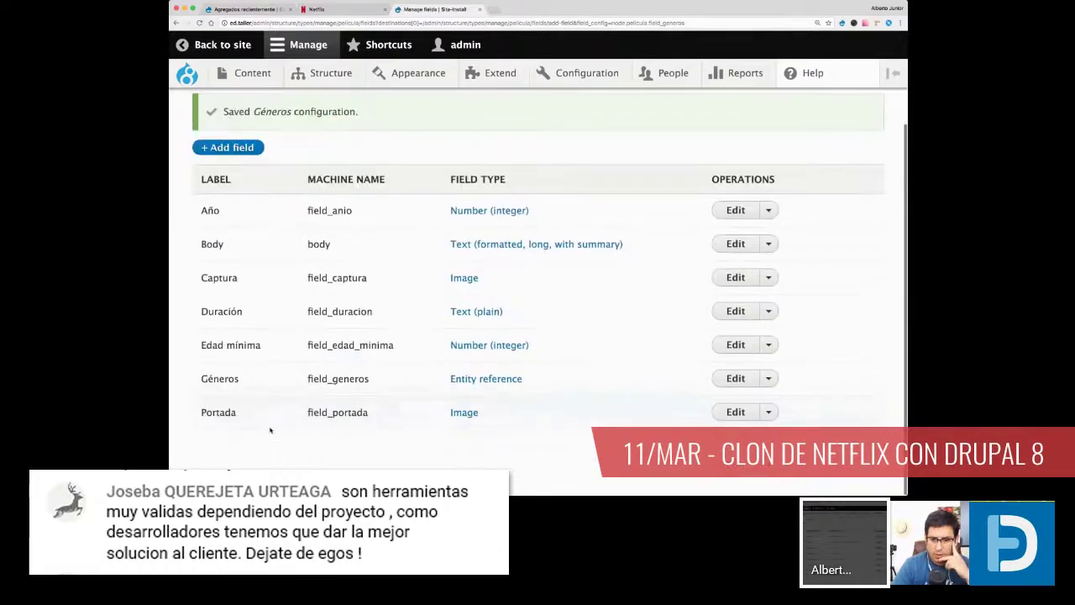
Step: Set the Géneros field's allowed number of values to Unlimited in its storage settings and save
click(769, 380)
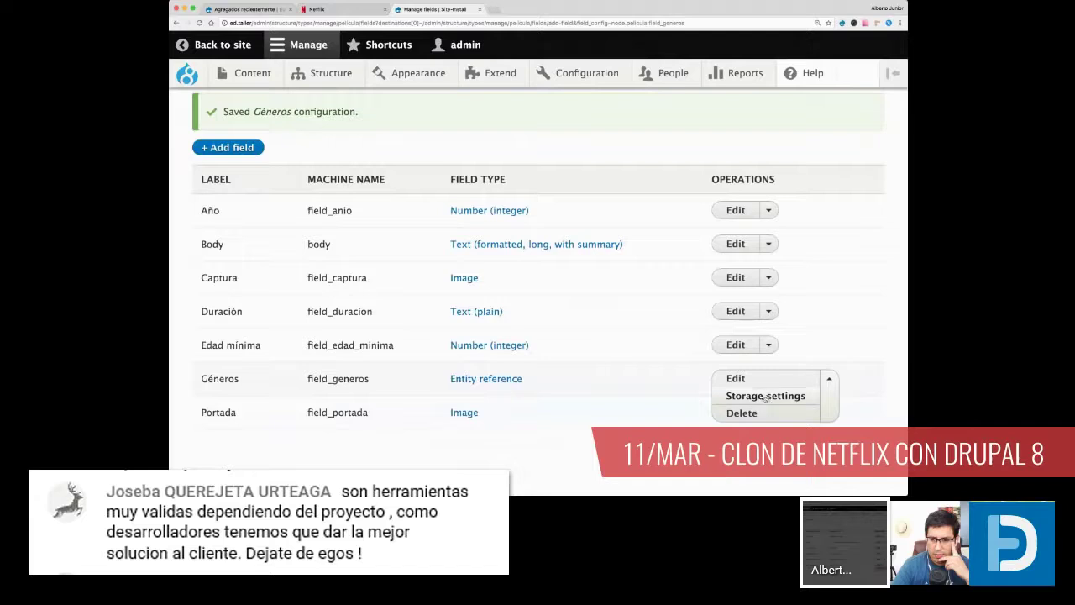
click(764, 396)
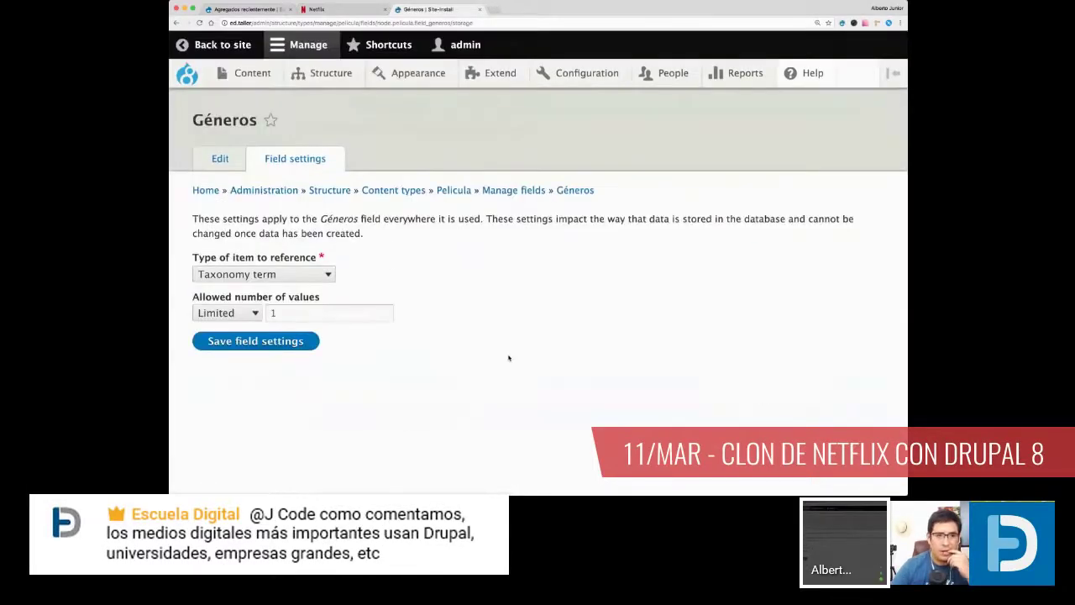
click(247, 316)
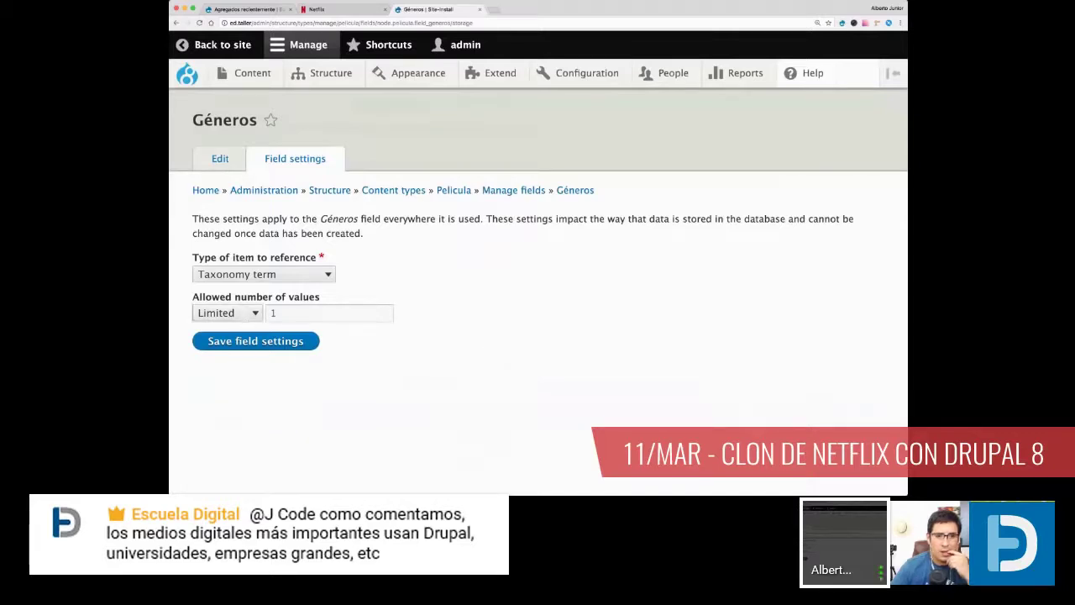
click(241, 330)
click(241, 341)
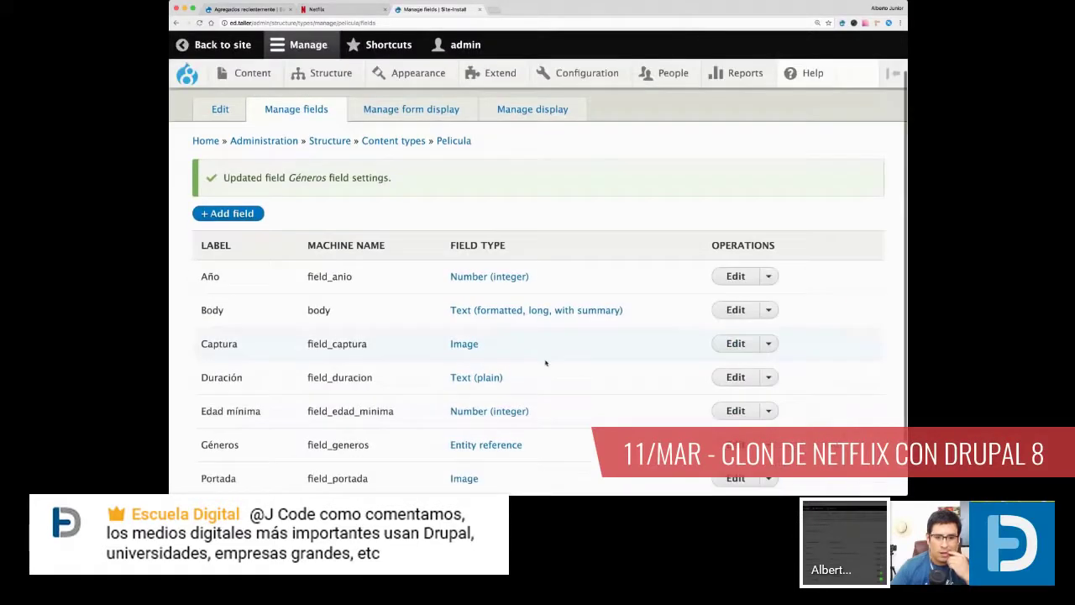
Step: Add a new Video field labelled Pelicula to the Película content type
scroll(545, 363, down, 2)
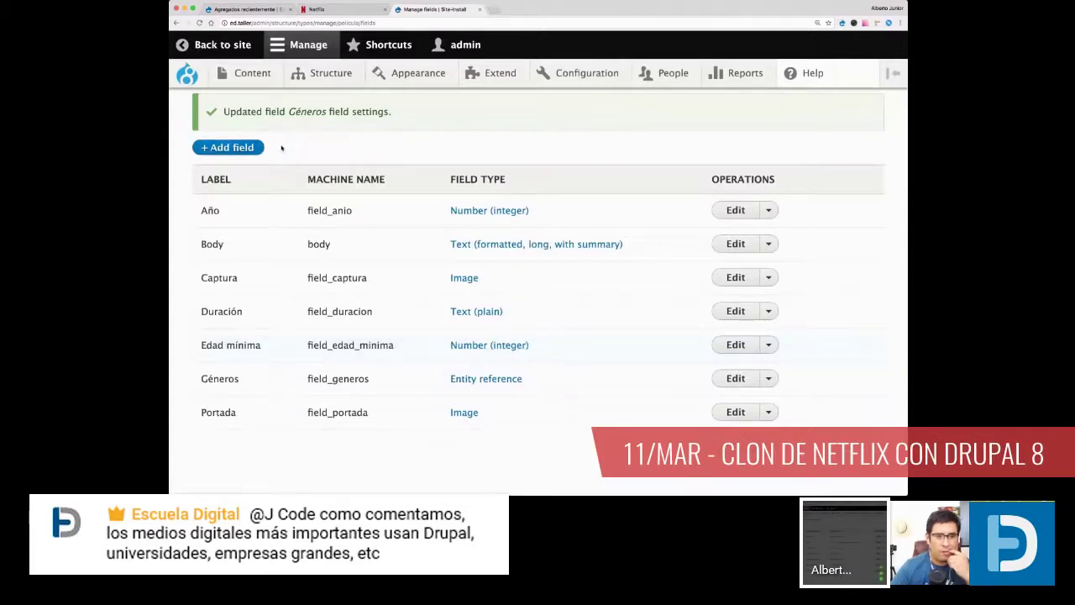
click(248, 148)
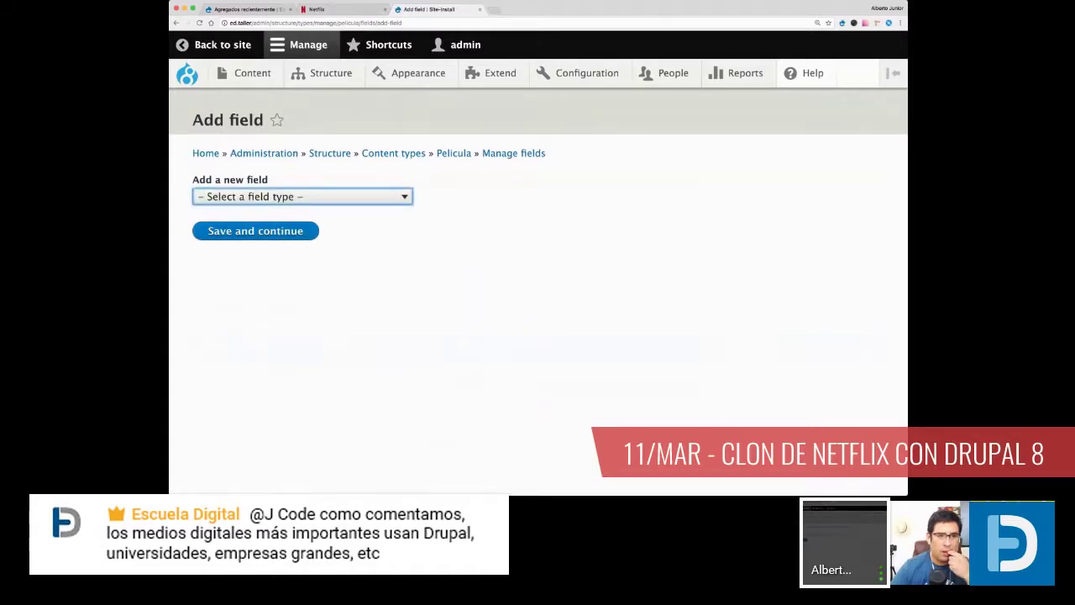
click(295, 303)
click(246, 243)
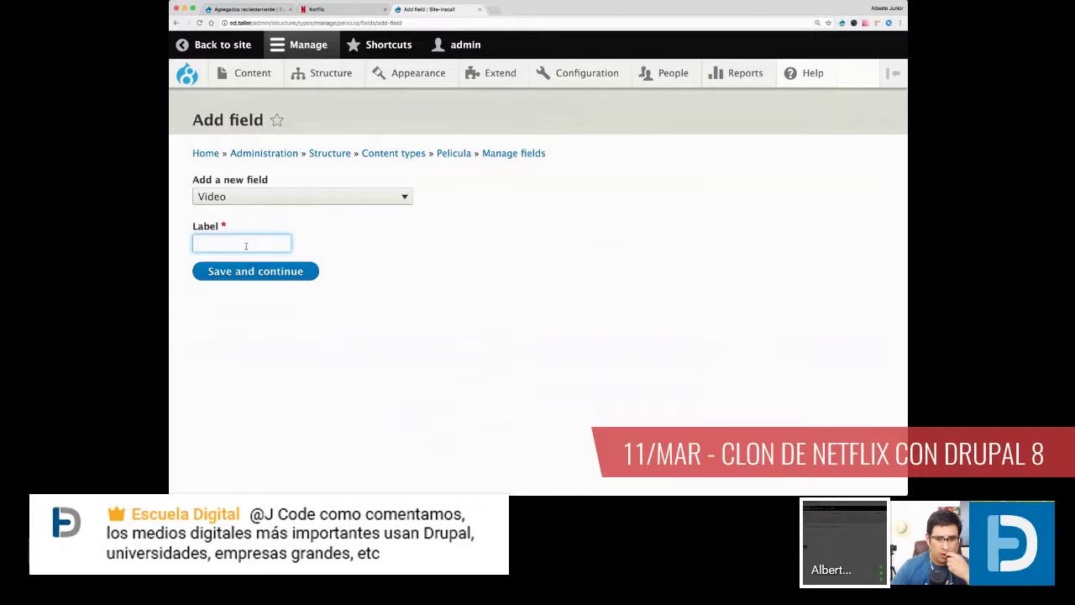
text(Pe)
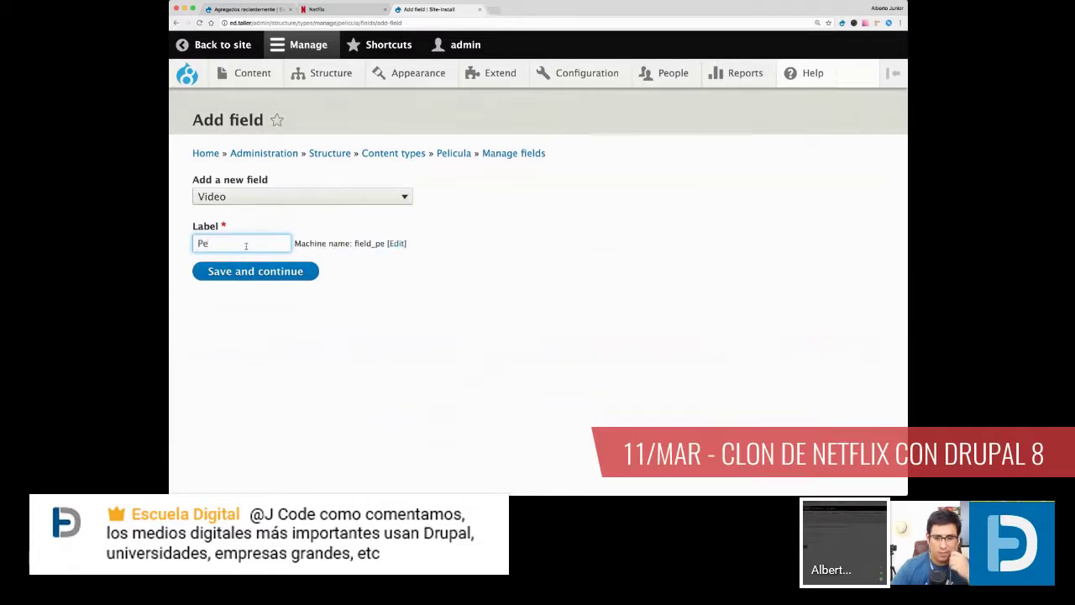
text(licula)
key(BackSpace)
key(BackSpace)
key(BackSpace)
key(BackSpace)
key(BackSpace)
key(BackSpace)
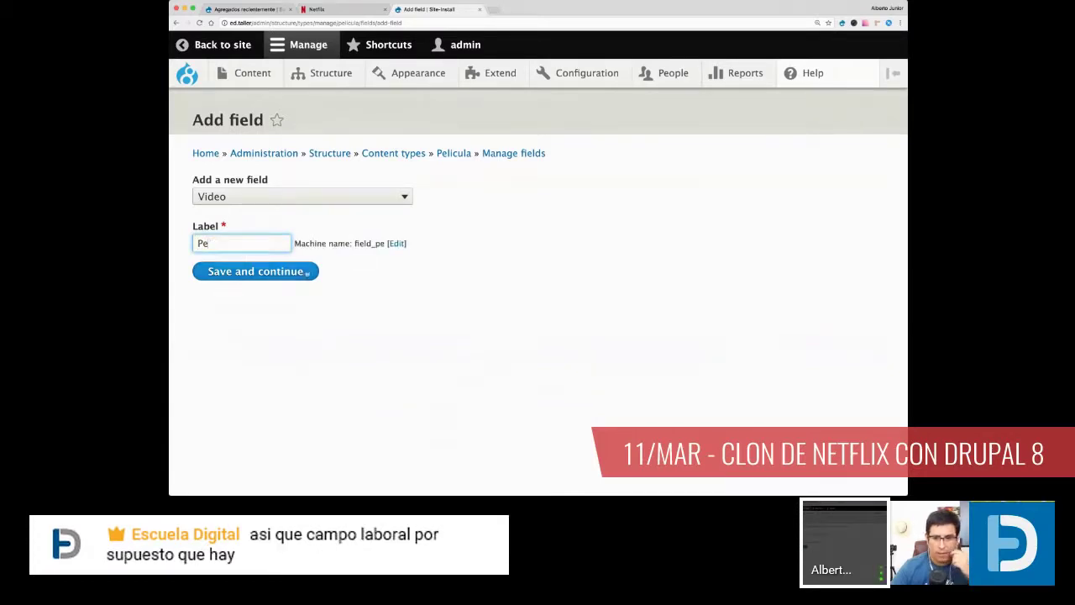
click(227, 247)
text(li)
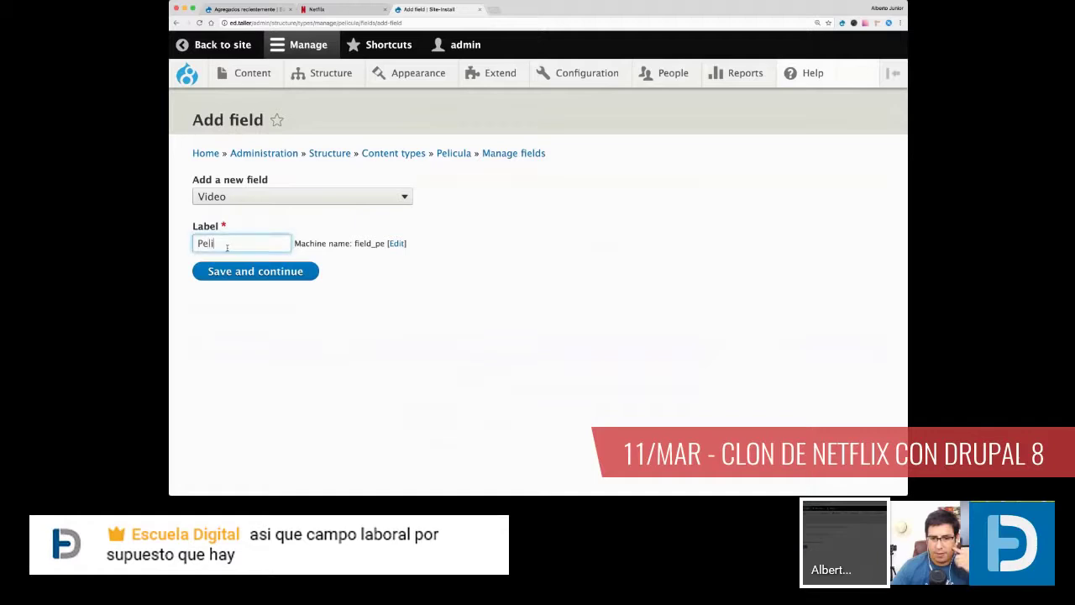
key(Down)
key(Return)
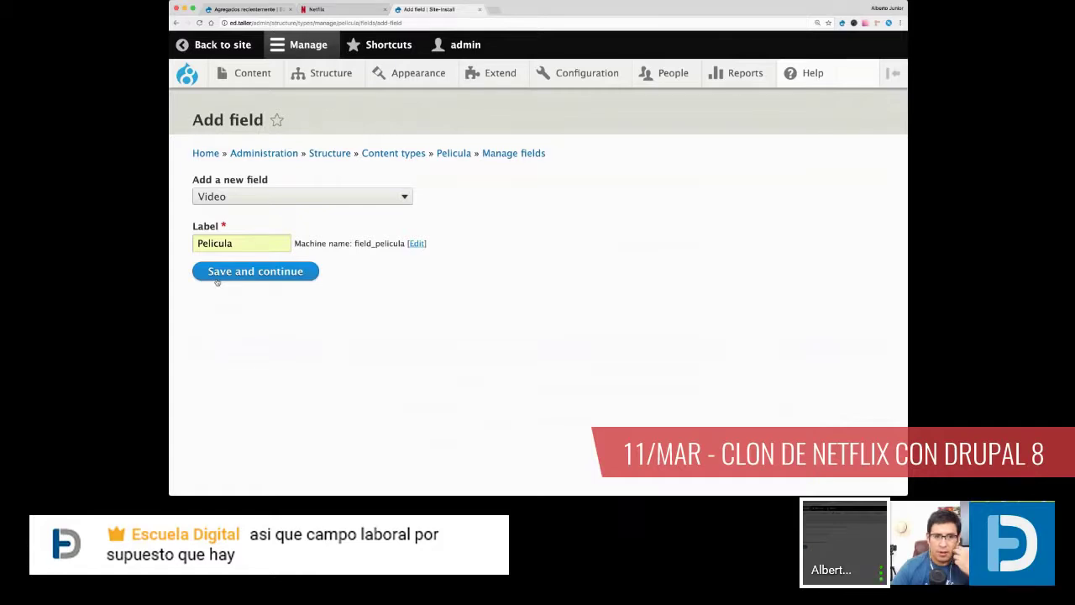
click(284, 276)
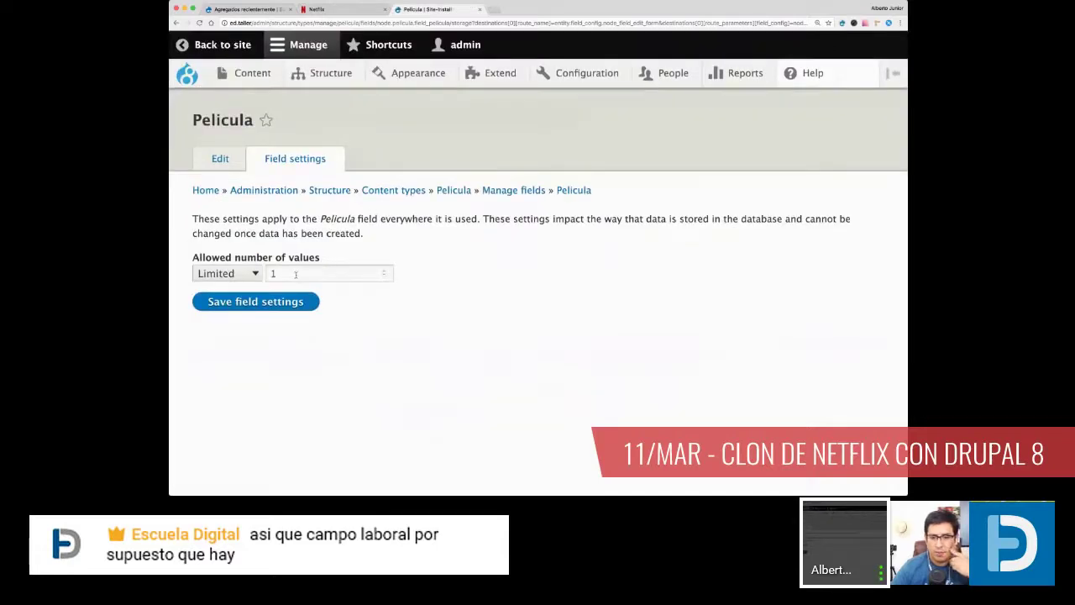
Step: Accept the Pelicula video field's single allowed value, make the field required, and save its settings
click(274, 305)
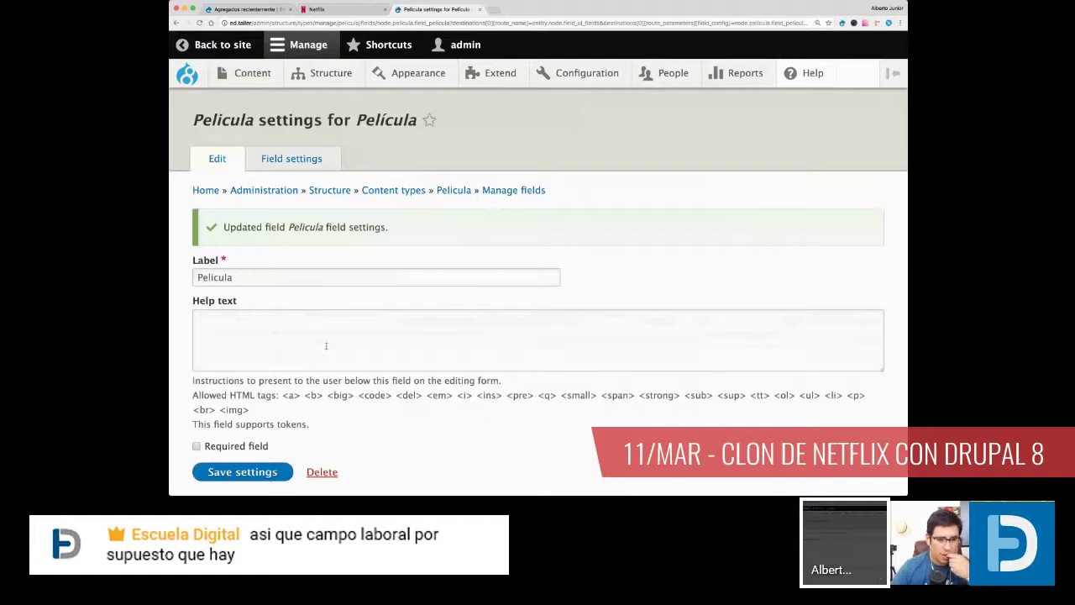
scroll(326, 345, down, 1)
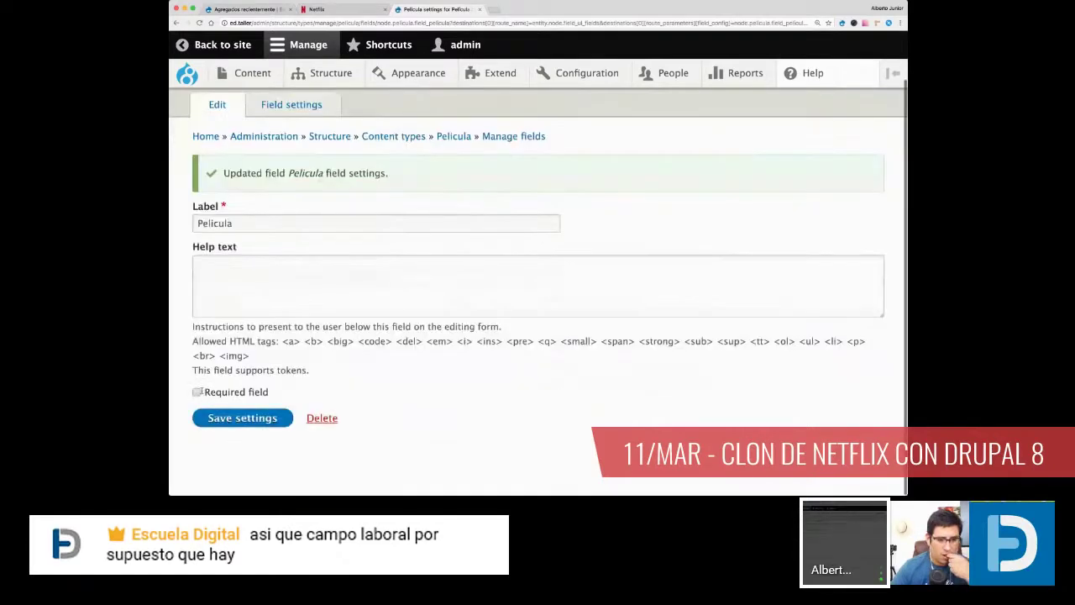
click(242, 417)
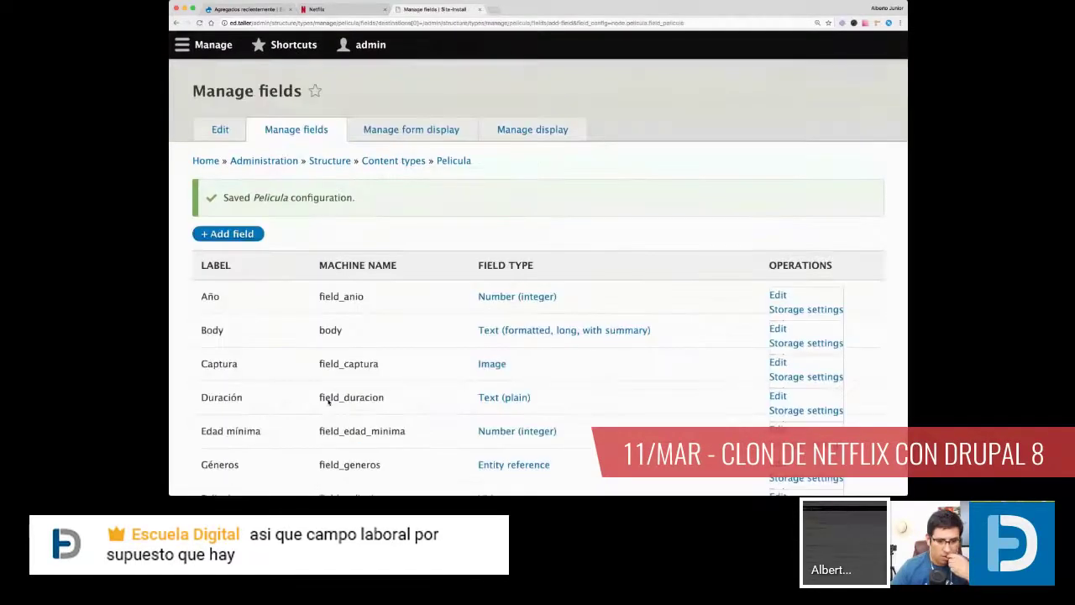
Step: Start creating a new Película content item
scroll(378, 386, down, 3)
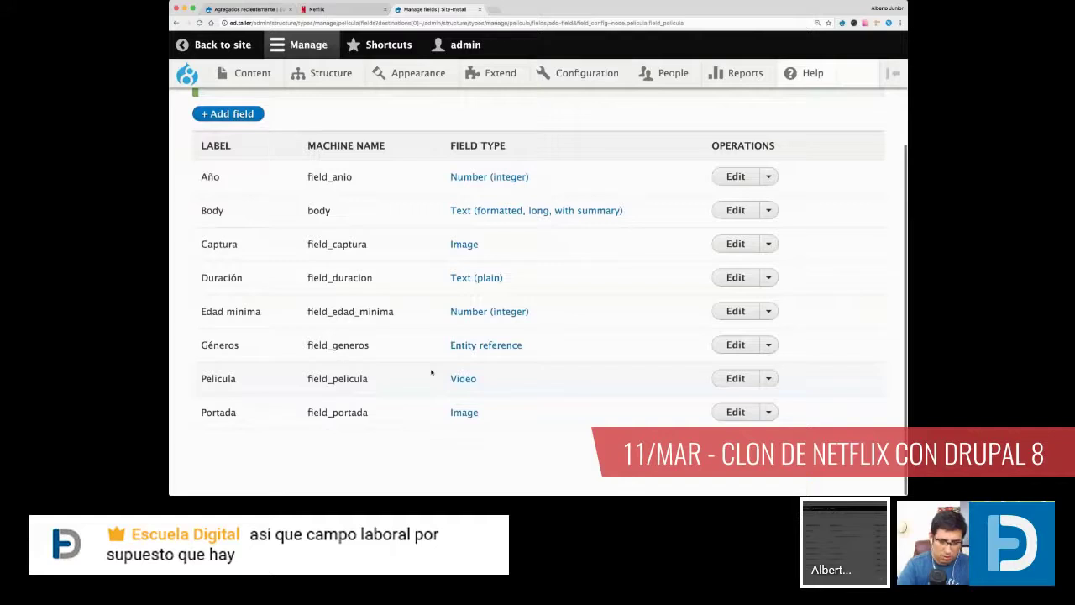
scroll(432, 372, up, 4)
mouse_move(251, 76)
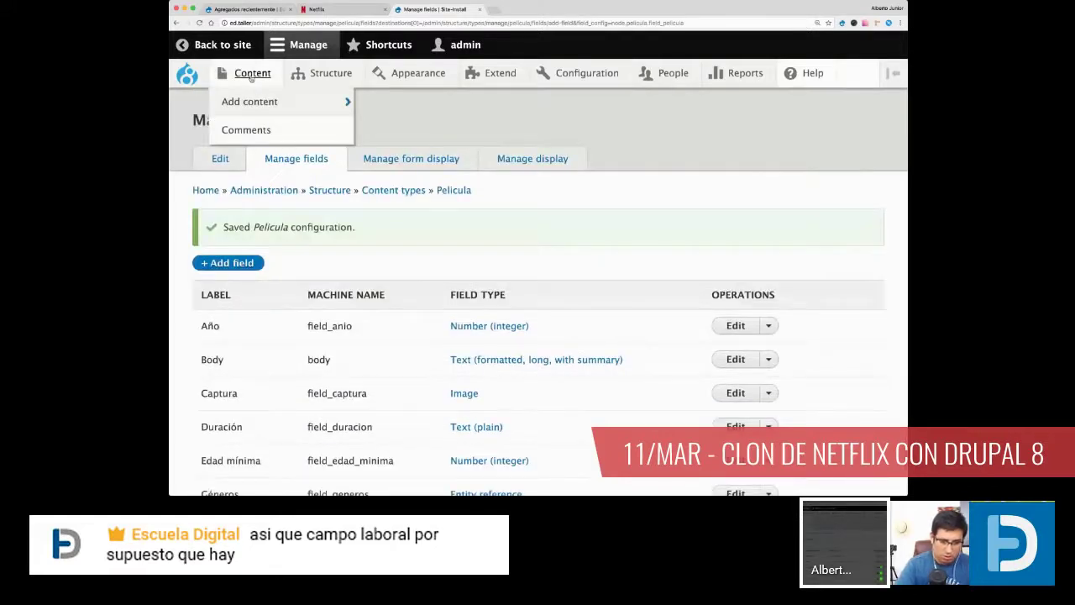
mouse_move(253, 102)
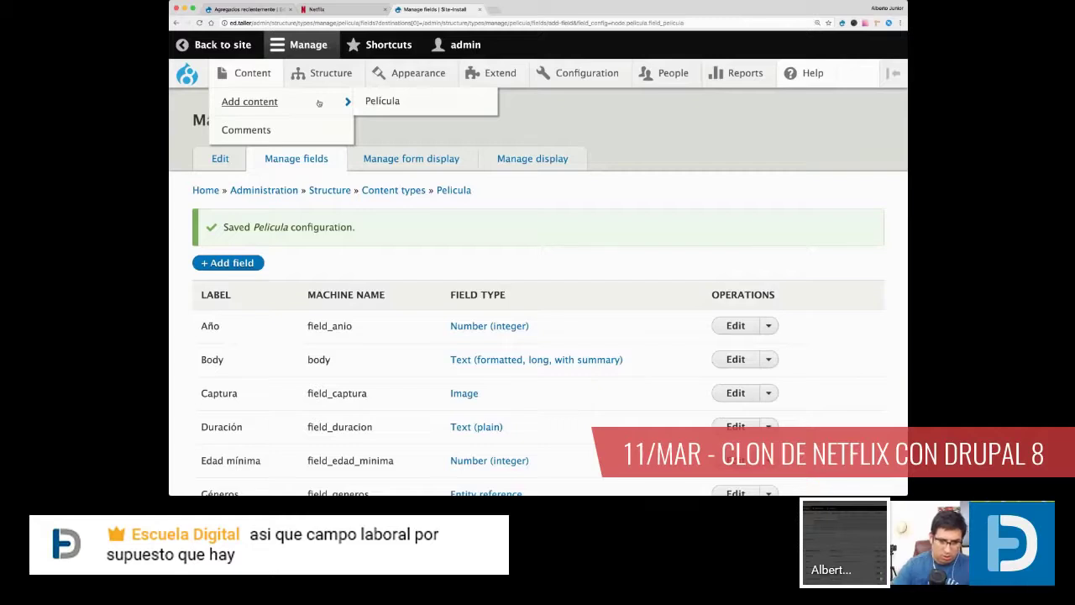
click(395, 102)
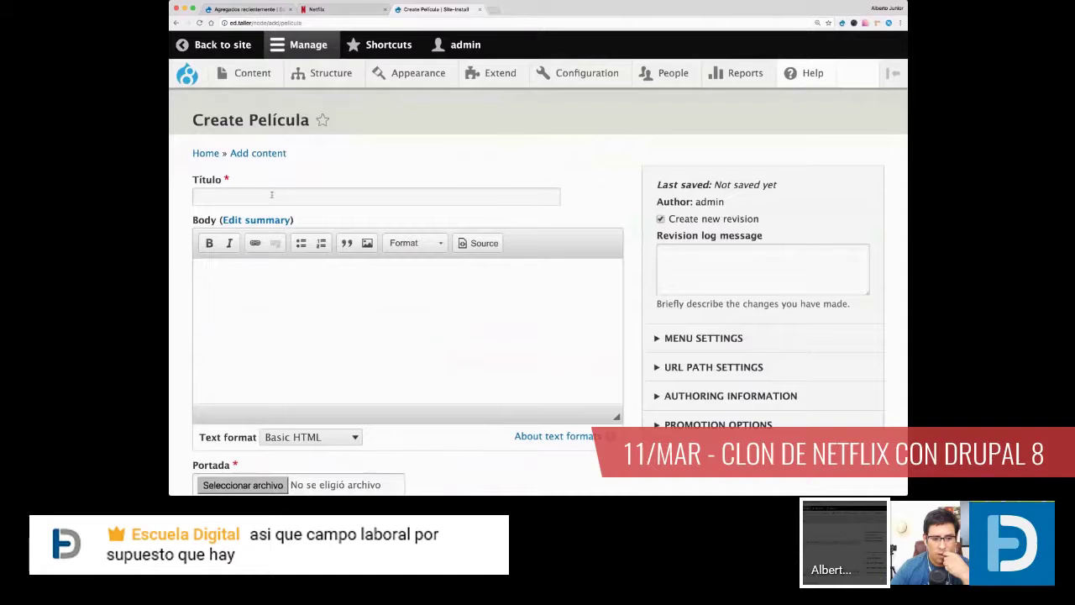
Step: Examine the fields of the Create Película form, from the title and body down to the genres and video
click(265, 195)
click(324, 283)
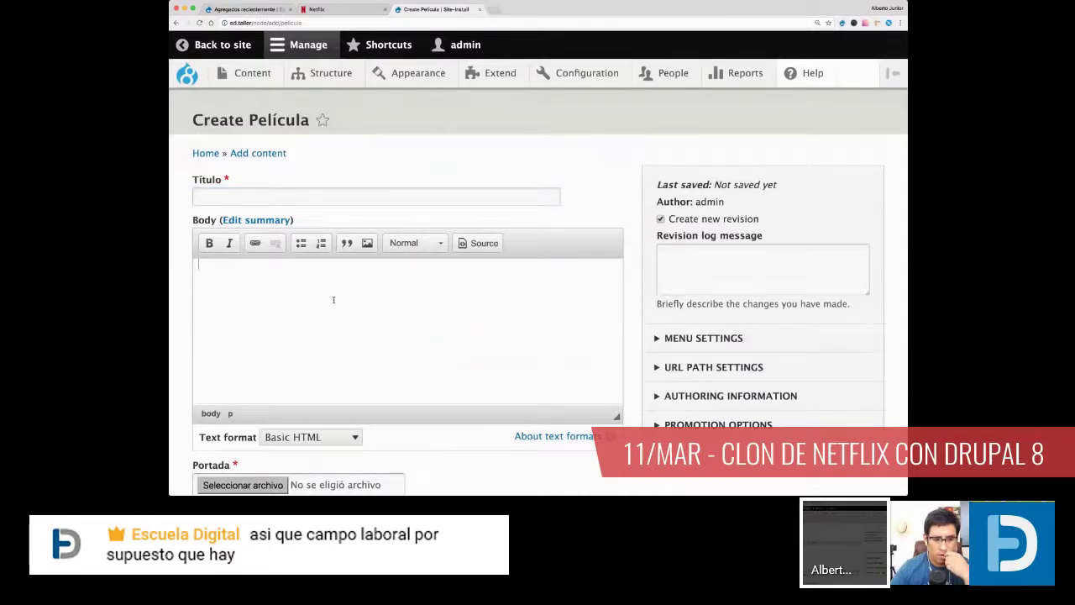
scroll(334, 300, down, 2)
scroll(334, 300, down, 4)
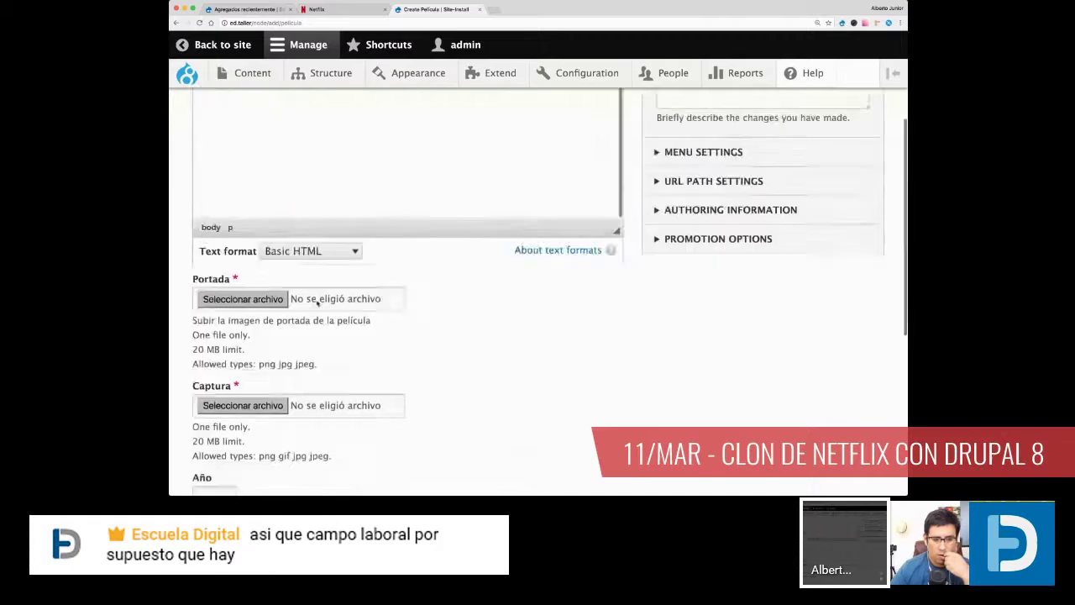
scroll(317, 302, down, 1)
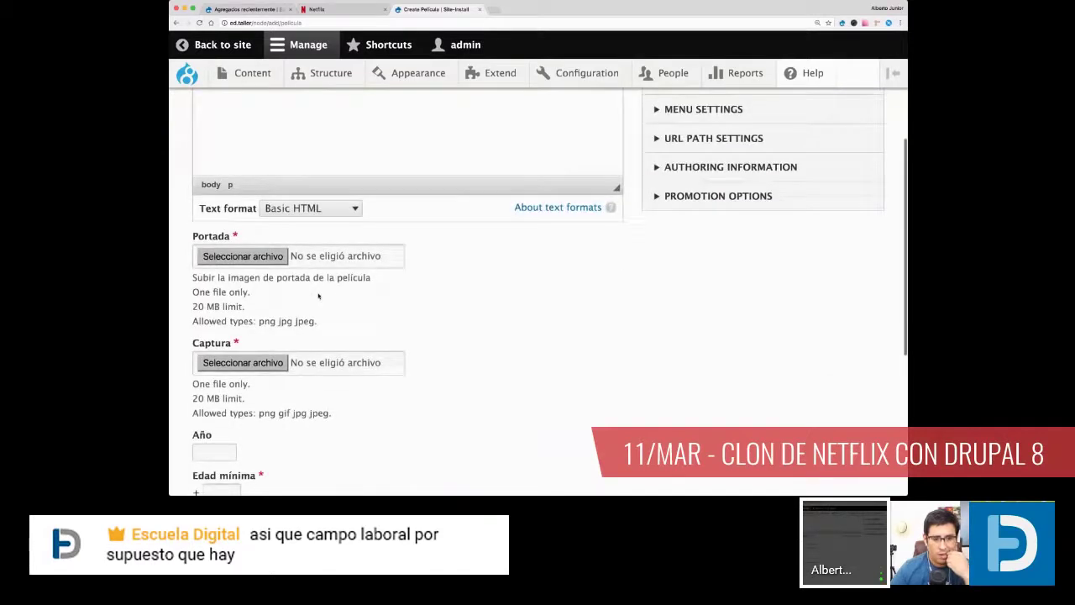
scroll(319, 296, down, 8)
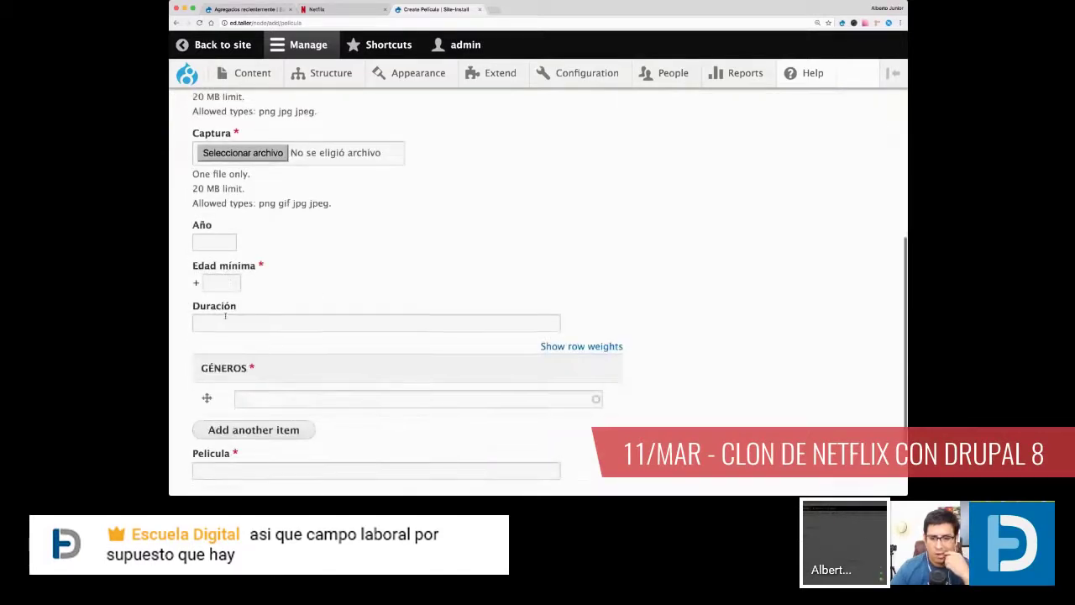
scroll(244, 332, down, 1)
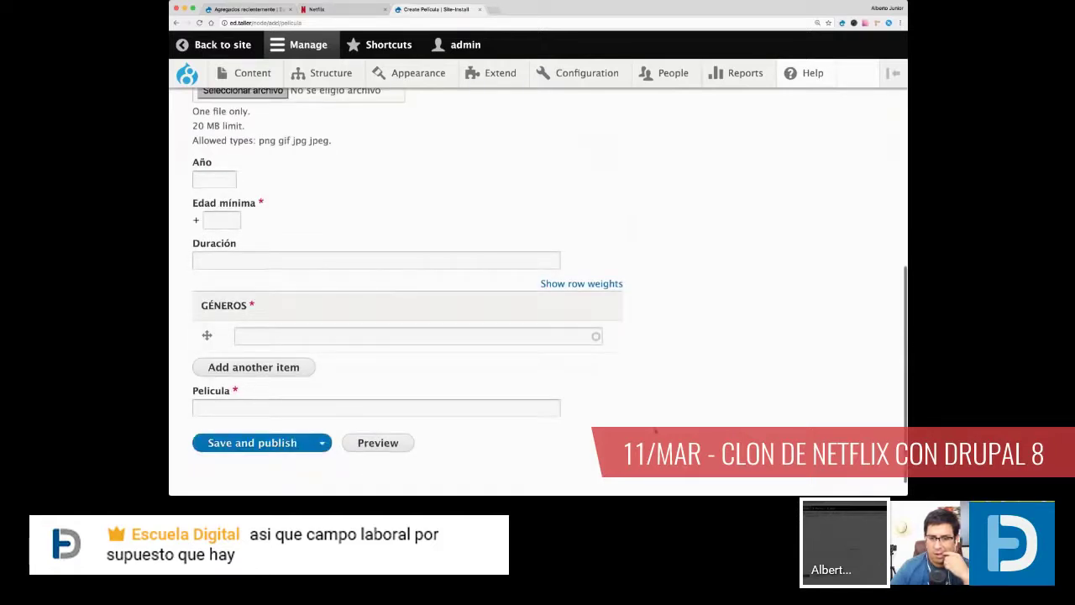
scroll(655, 430, up, 9)
scroll(655, 430, up, 6)
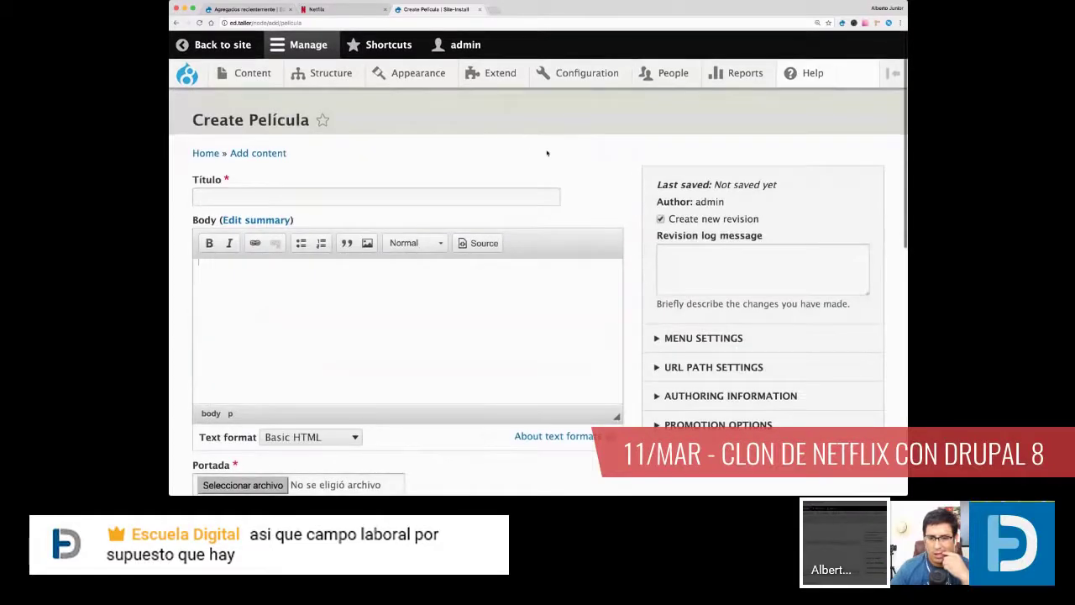
Step: Search Google for "rapidos y furiosos 8" in a new browser tab
click(494, 13)
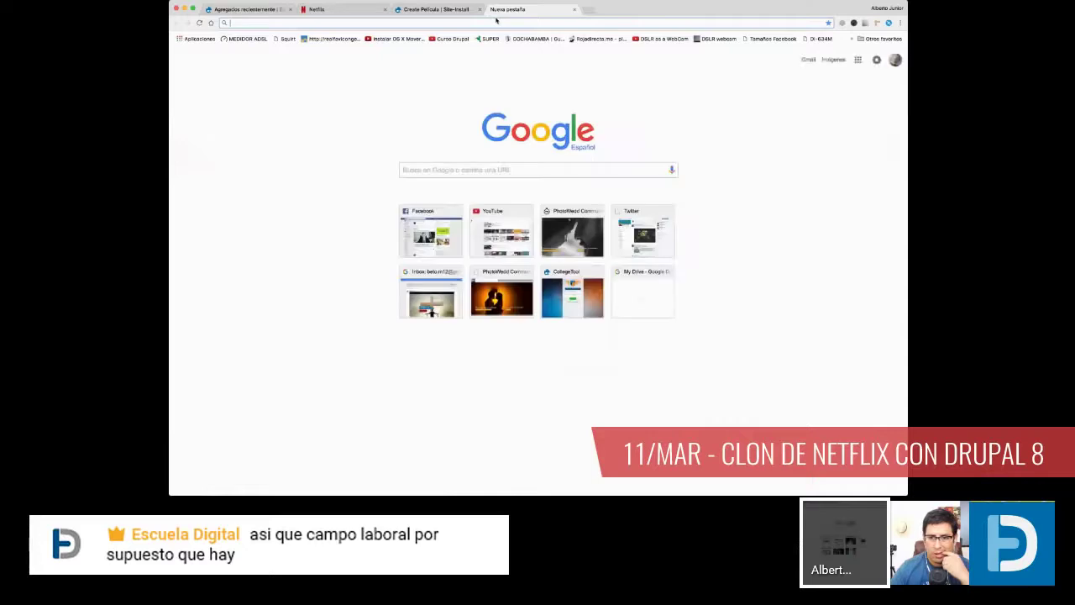
text(rapidos)
key(Down)
key(Down)
key(Down)
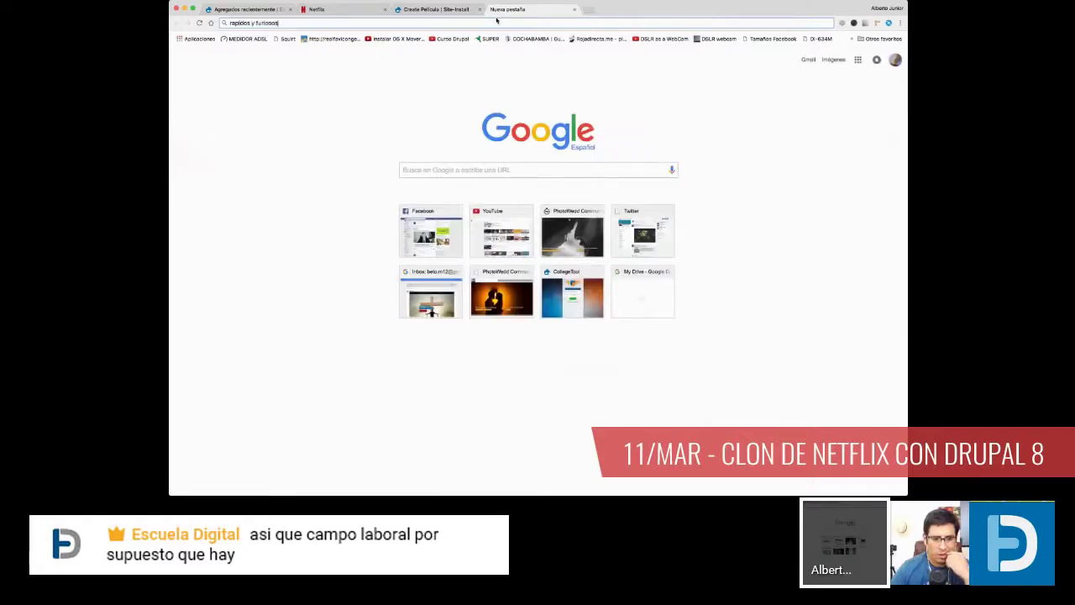
key(Return)
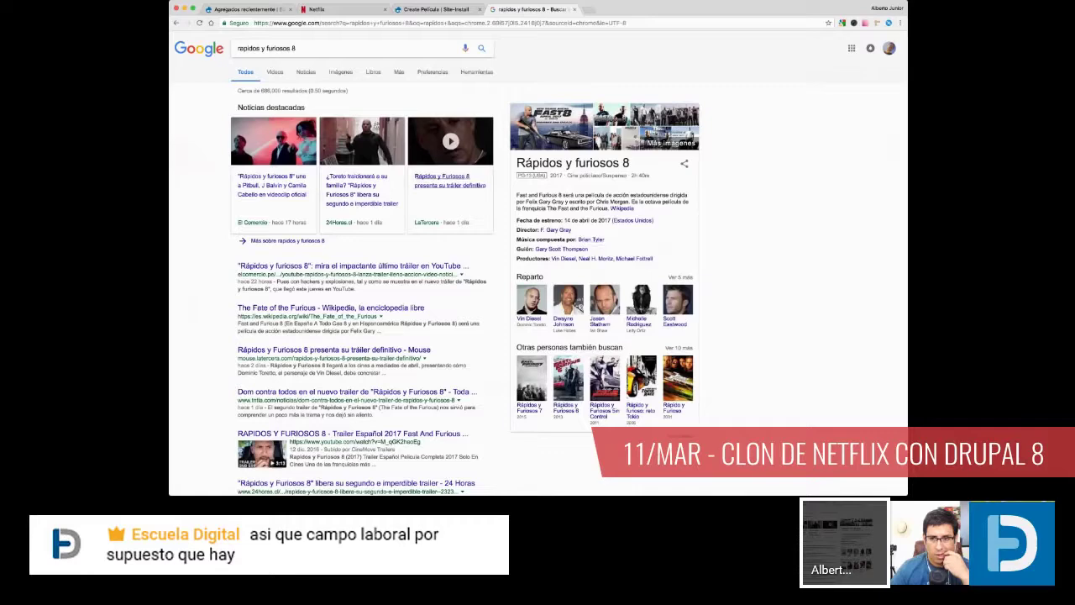
Step: Return to the Create Película form and enter "Rápidos y Furiosos 8" as the Título
click(436, 9)
click(228, 199)
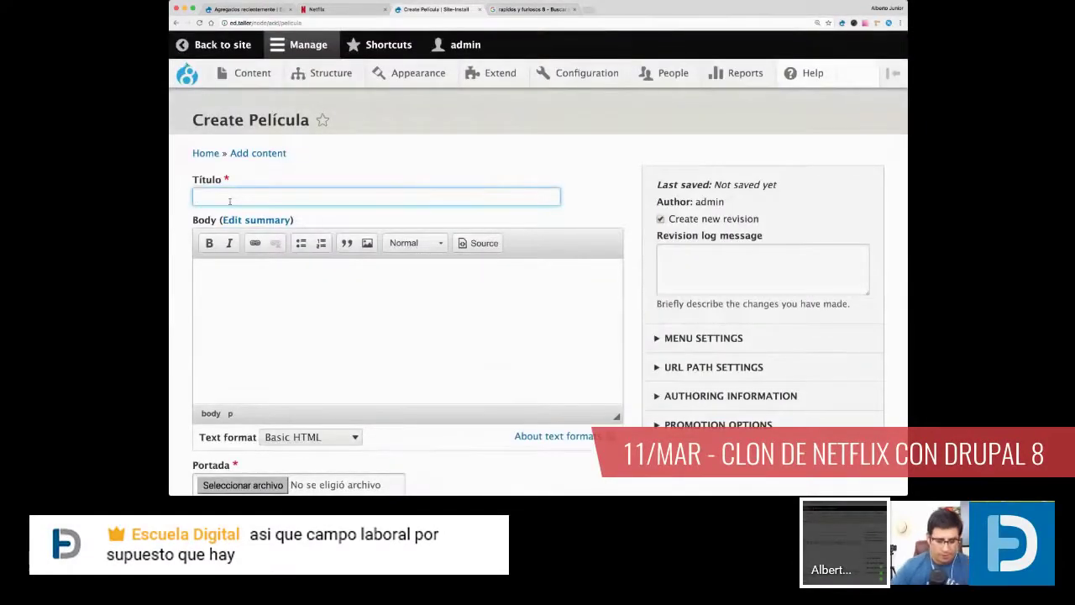
text(Rapidos )
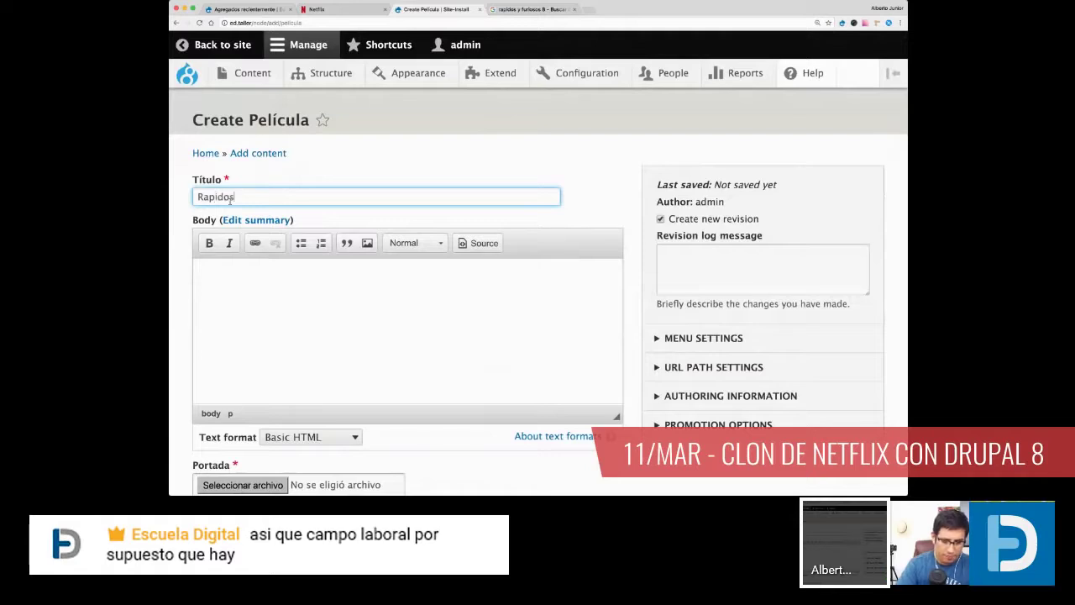
text(y Furioso)
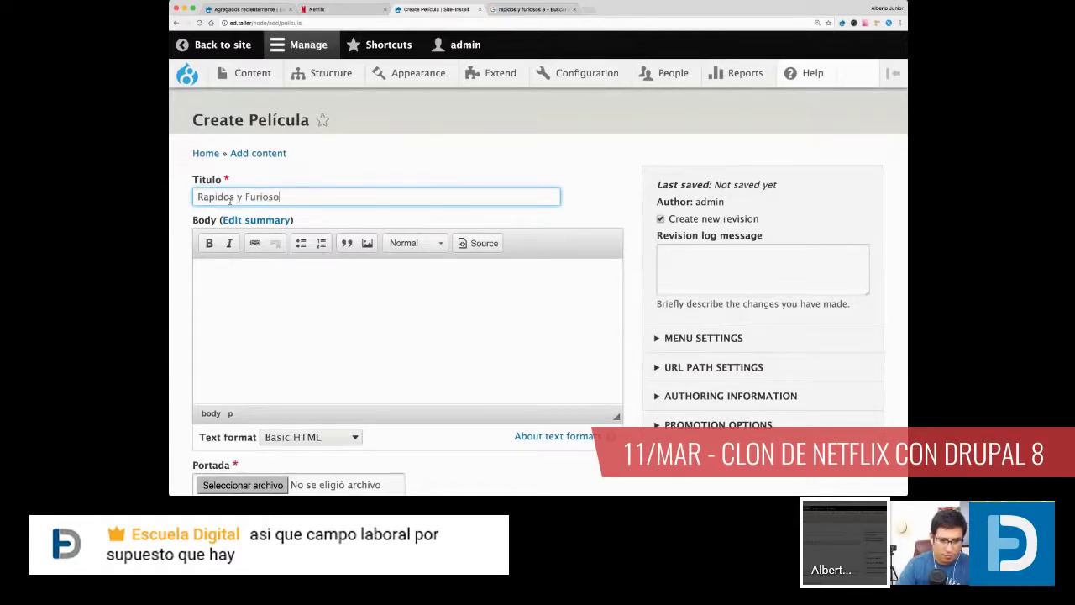
text(s 8)
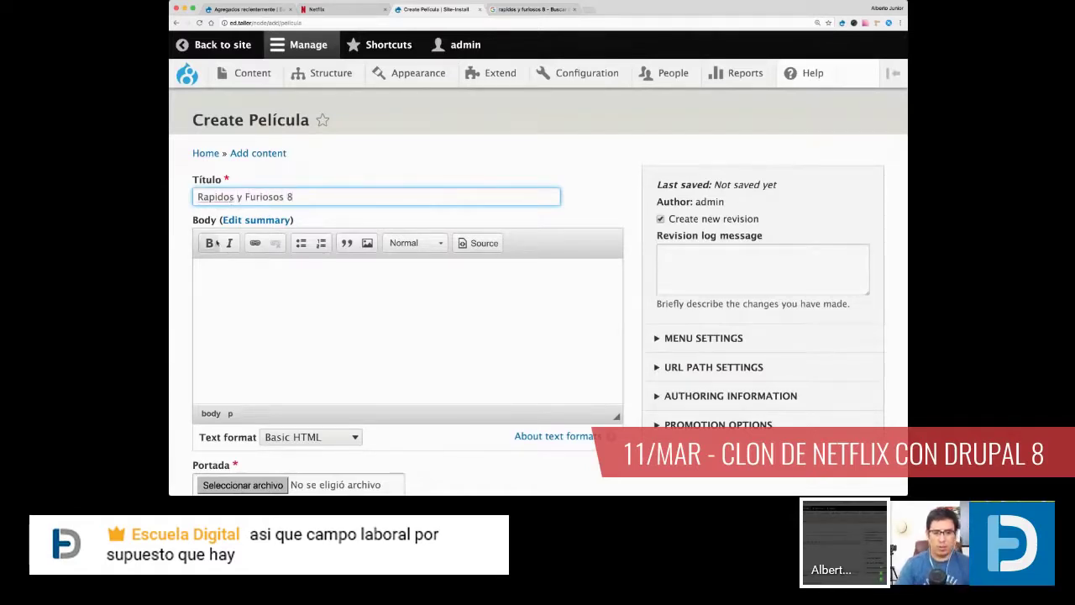
click(207, 196)
key(BackSpace)
text(á)
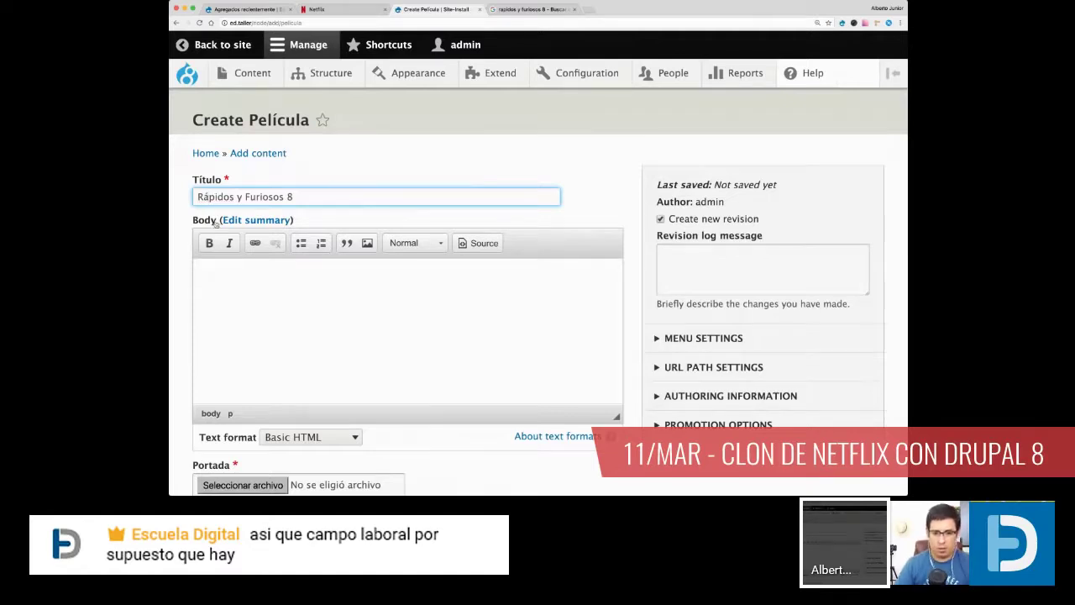
Step: Switch to the Google results and copy the Rápidos y furiosos 8 synopsis, without the Wikipedia link
click(516, 9)
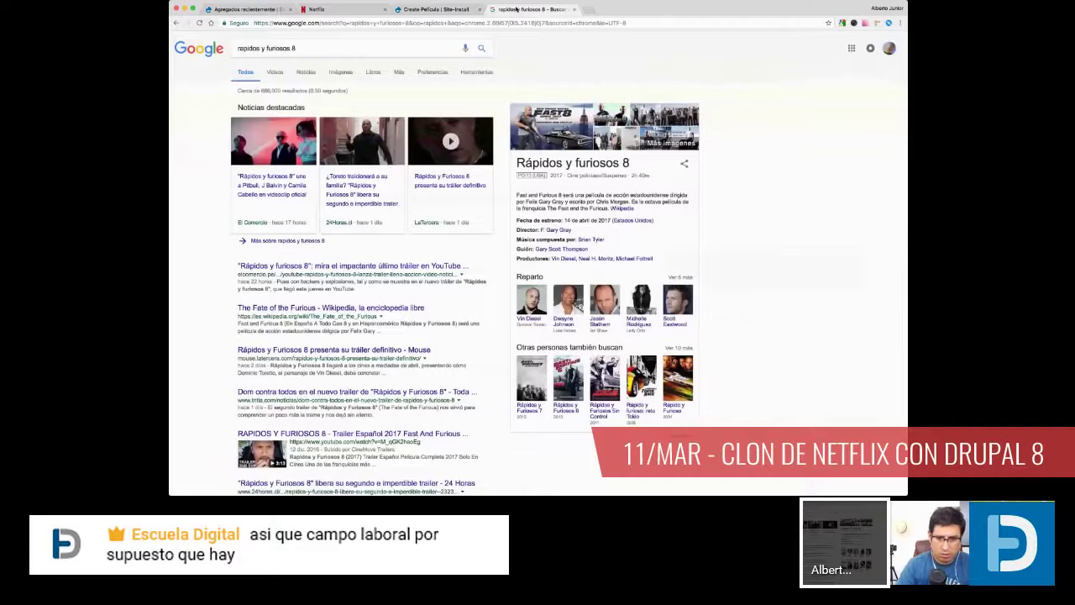
scroll(637, 169, up, 5)
drag(553, 284, 270, 237)
key(super+c)
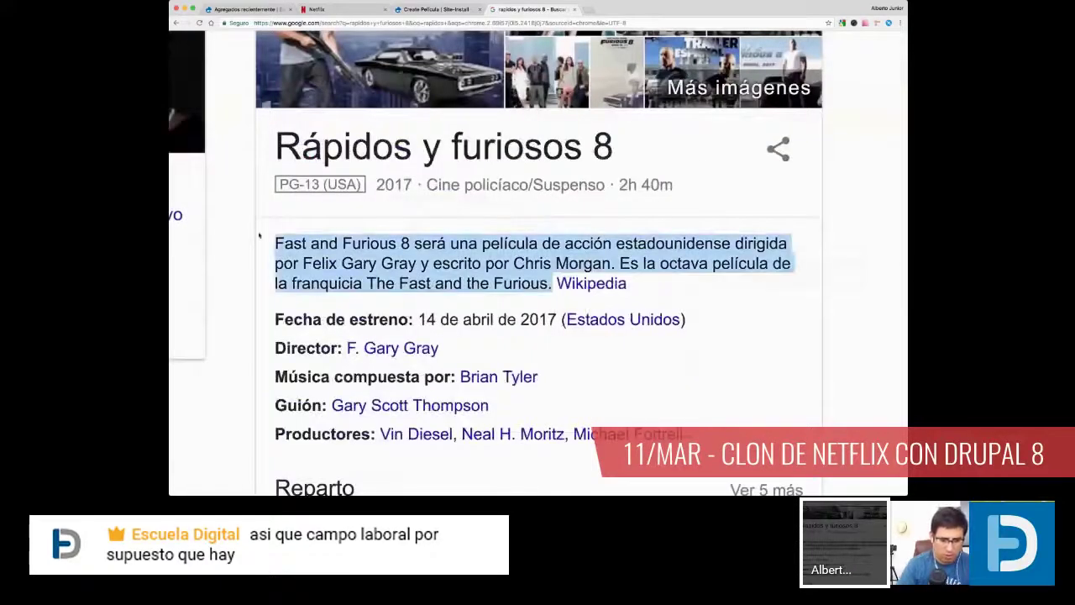
Step: Return to the Create Película form and paste the copied synopsis into the Body
click(437, 9)
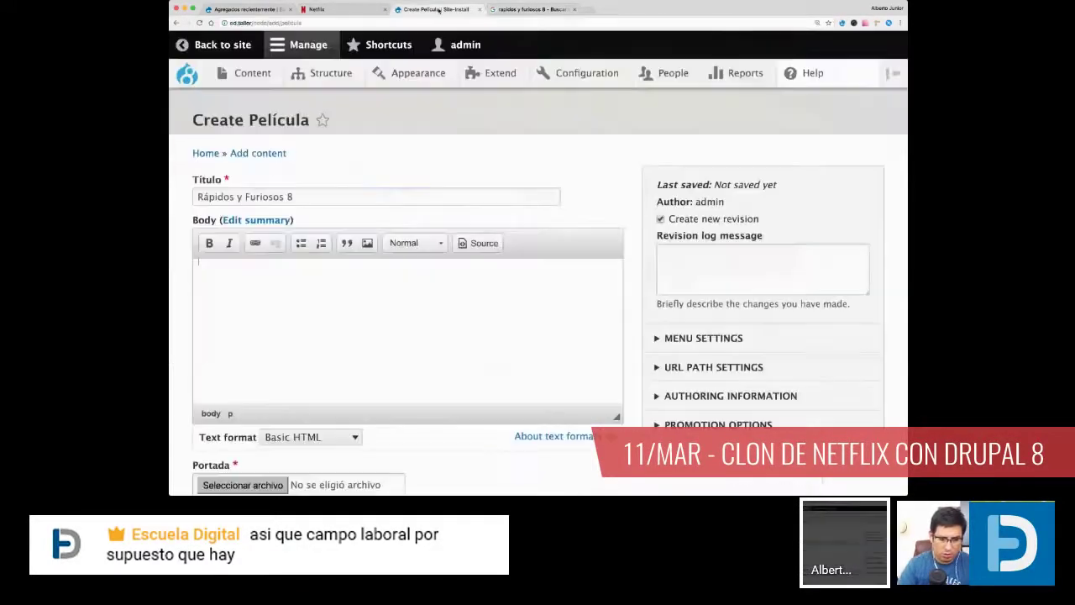
click(317, 306)
key(super+v)
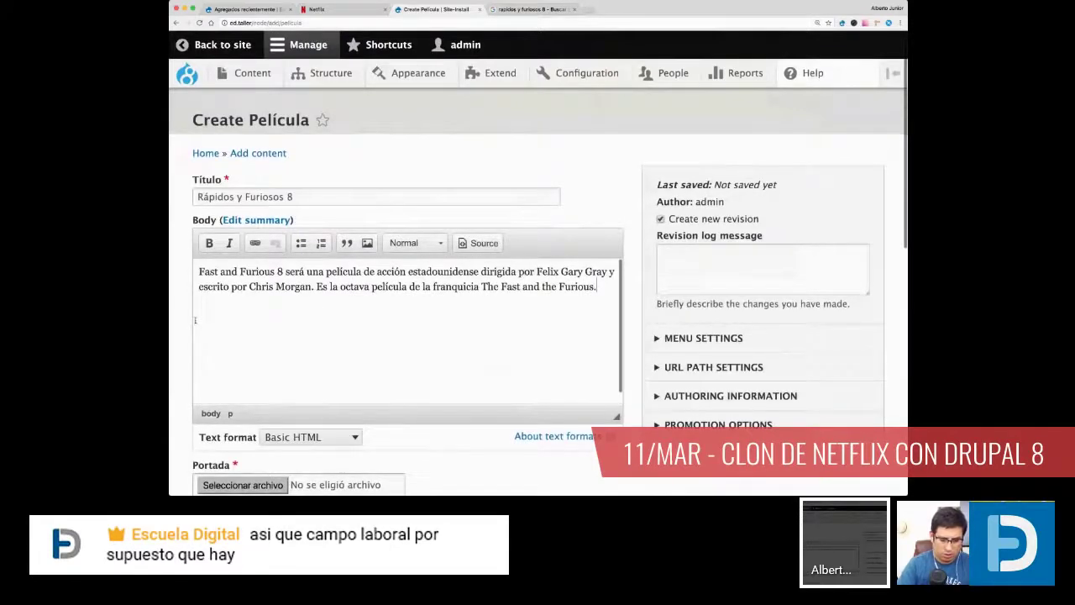
Step: Find the Fast & Furious 8 snow poster and a cast group photo in Google Images and download both
scroll(195, 319, down, 5)
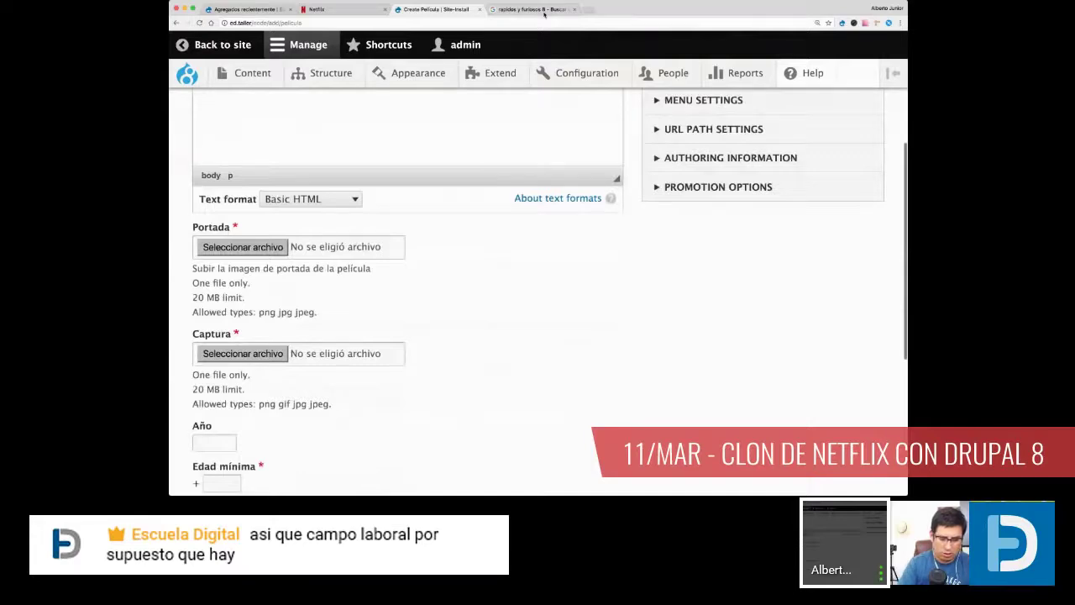
click(543, 10)
key(super+0)
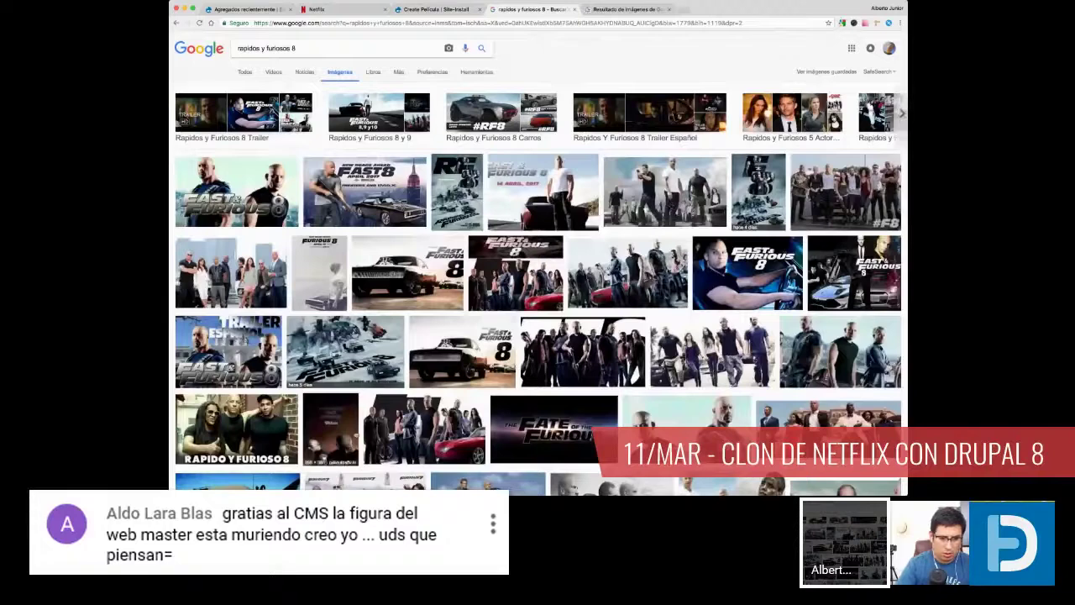
drag(598, 9, 628, 11)
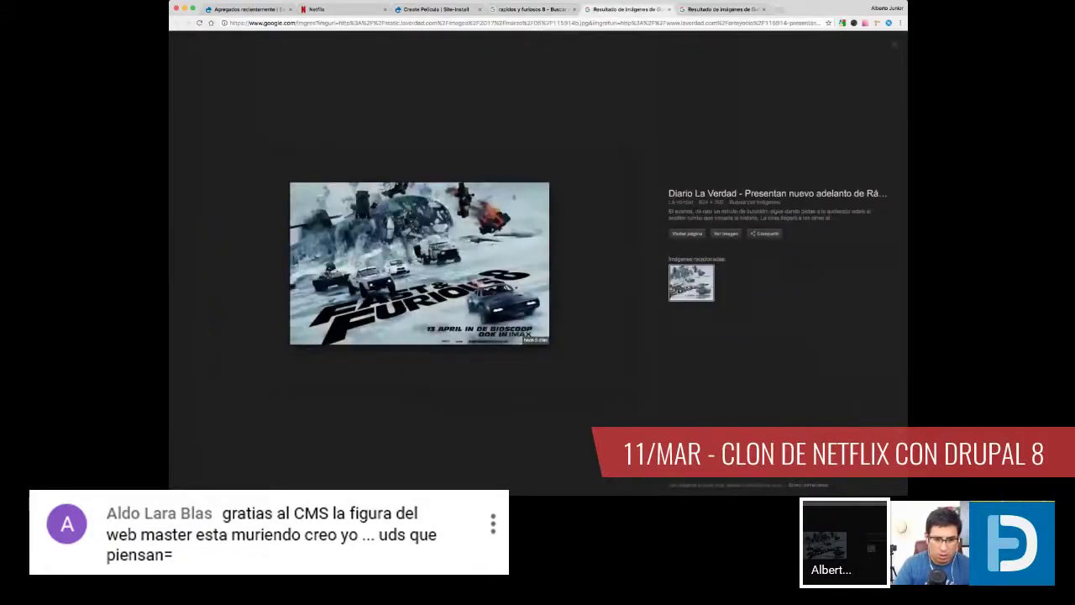
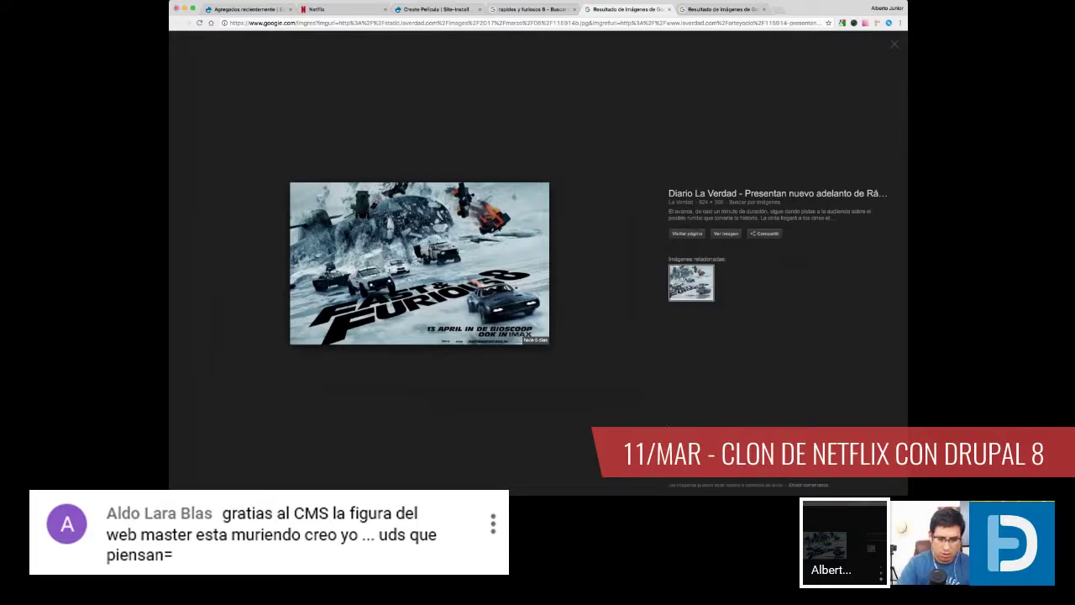
key(Right)
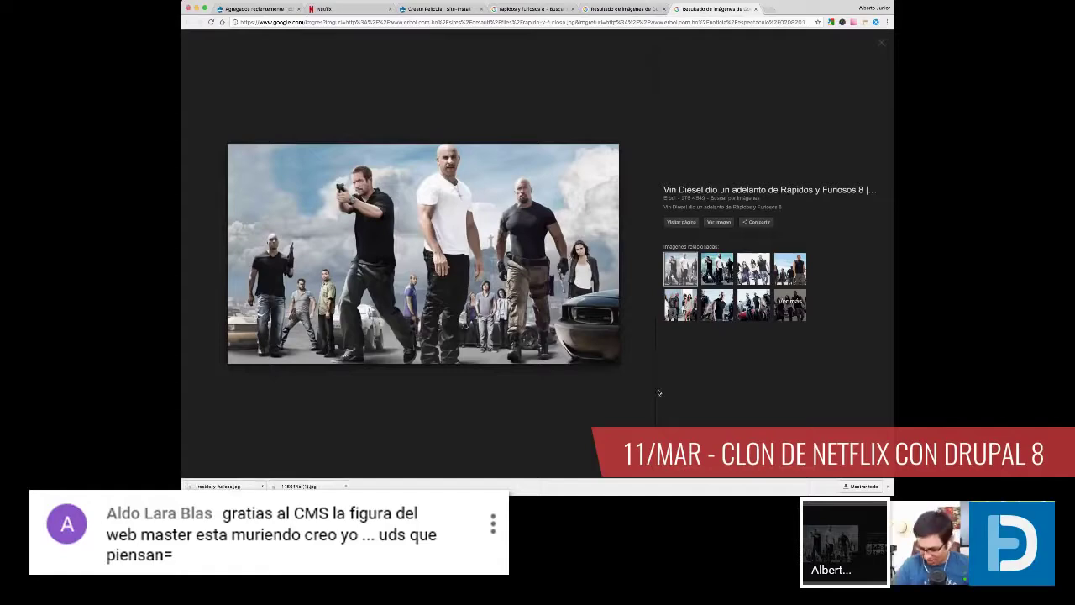
Step: Return to the Create Película form and attach the downloaded poster 115914b (1).jpg as the Portada
click(612, 10)
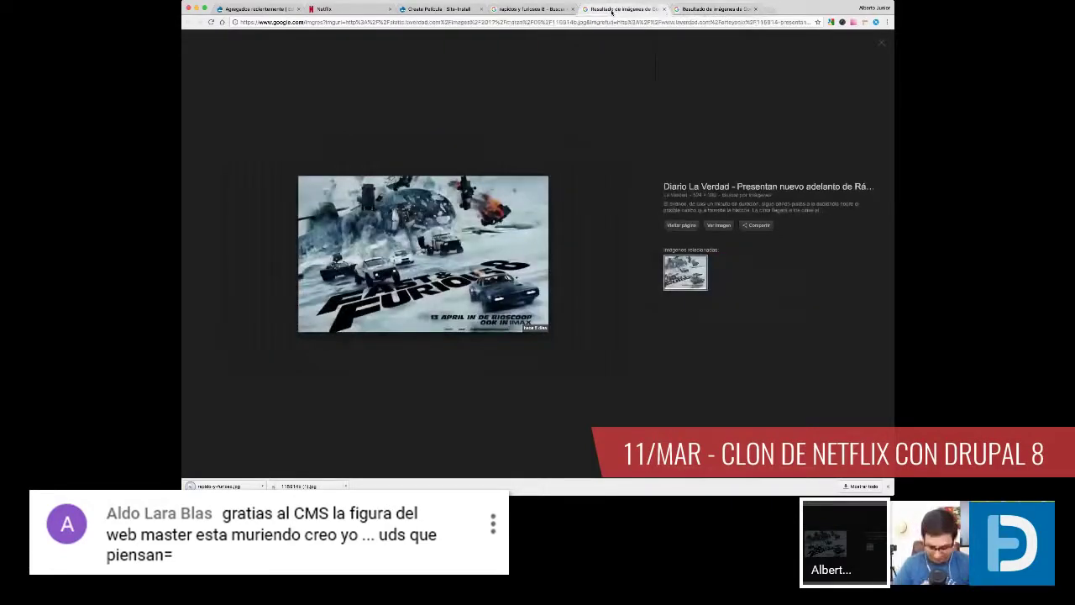
click(529, 9)
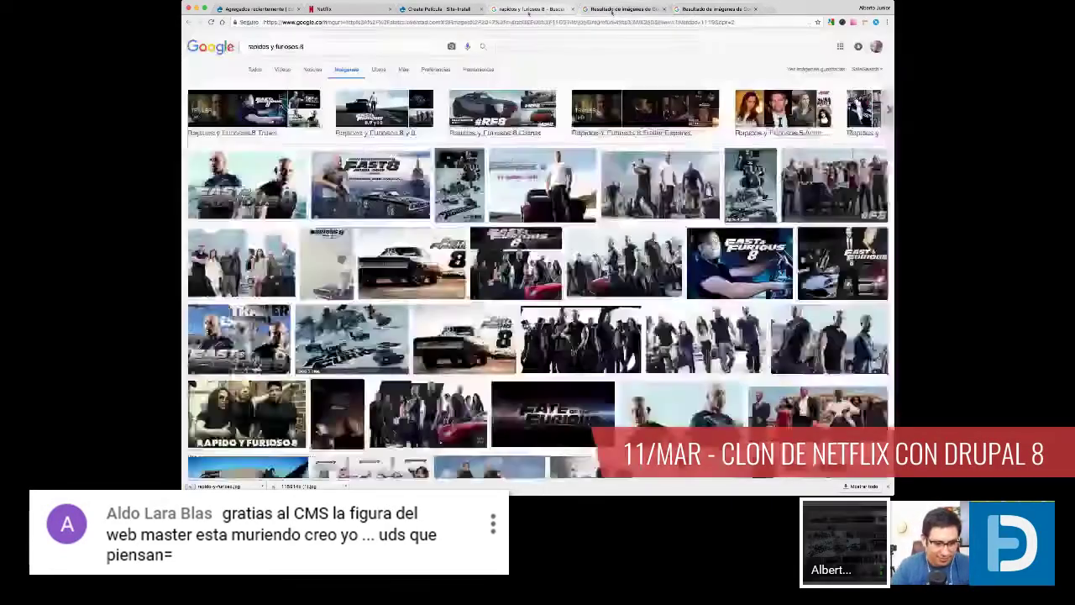
click(437, 9)
scroll(292, 433, up, 2)
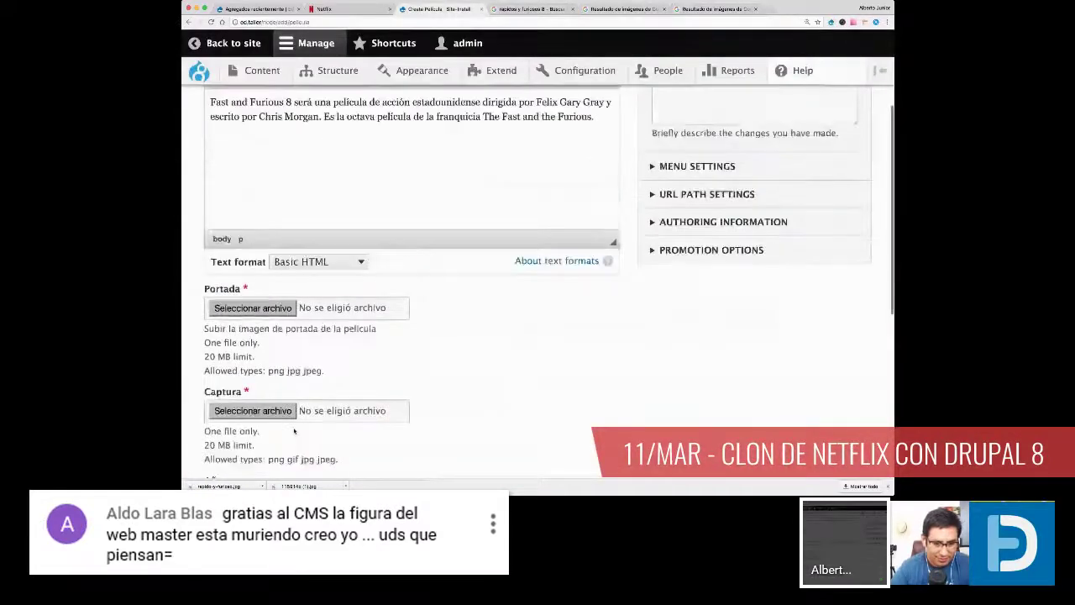
scroll(294, 431, up, 1)
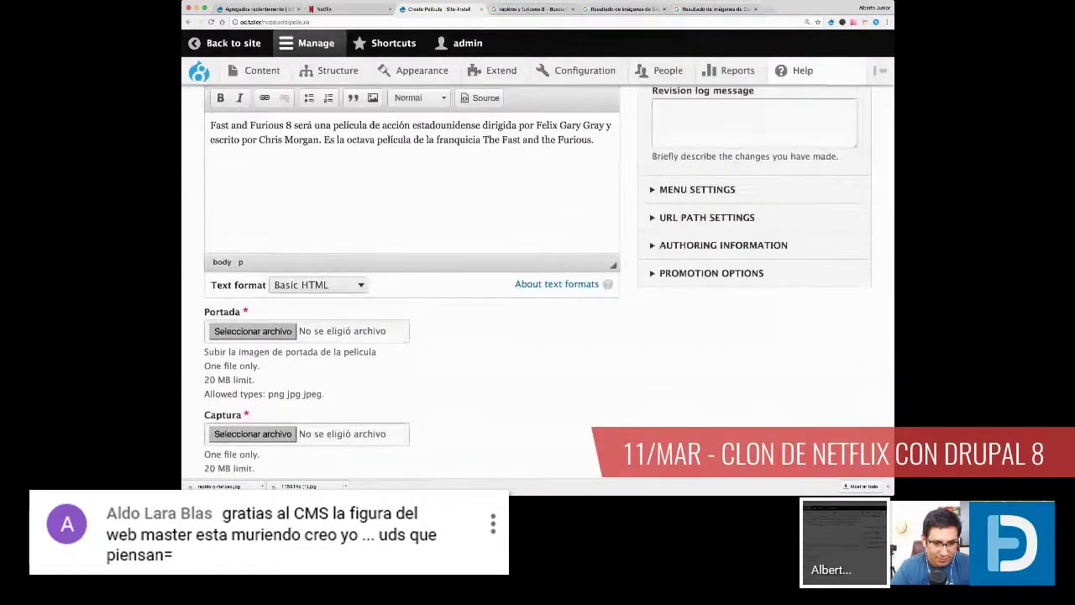
drag(298, 486, 261, 335)
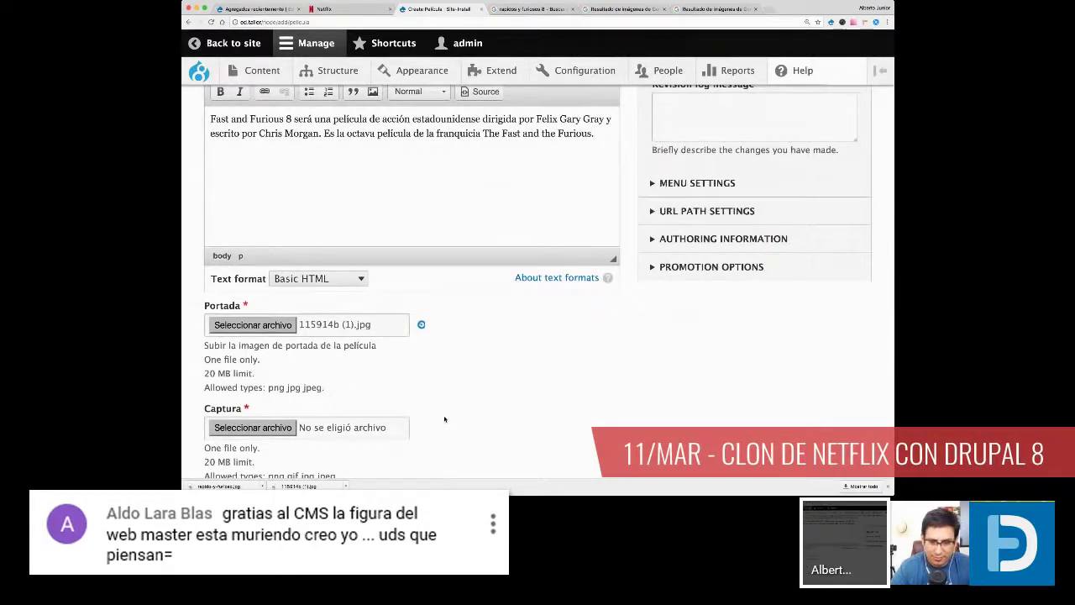
Step: Attach the downloaded cast photo rapido-y-furioso.jpg as the Captura
scroll(445, 418, down, 2)
scroll(444, 418, down, 2)
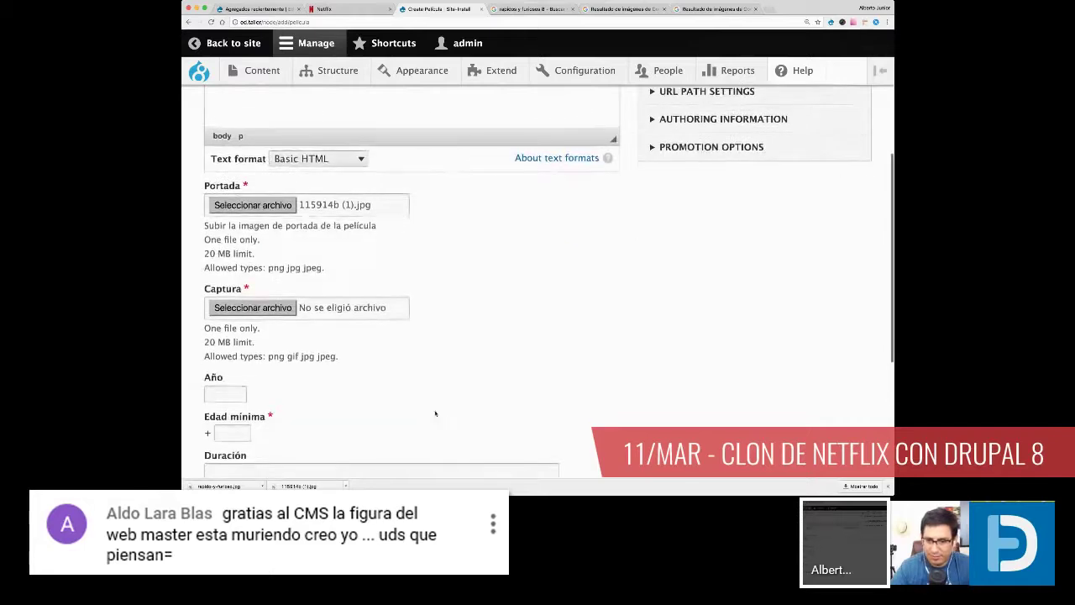
scroll(257, 211, down, 3)
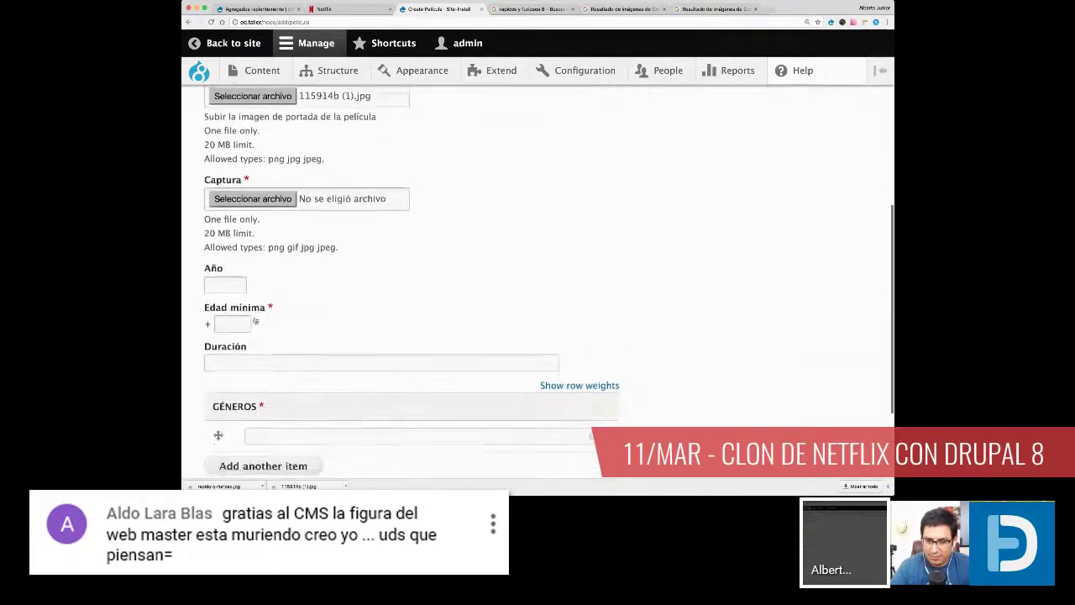
scroll(257, 211, up, 2)
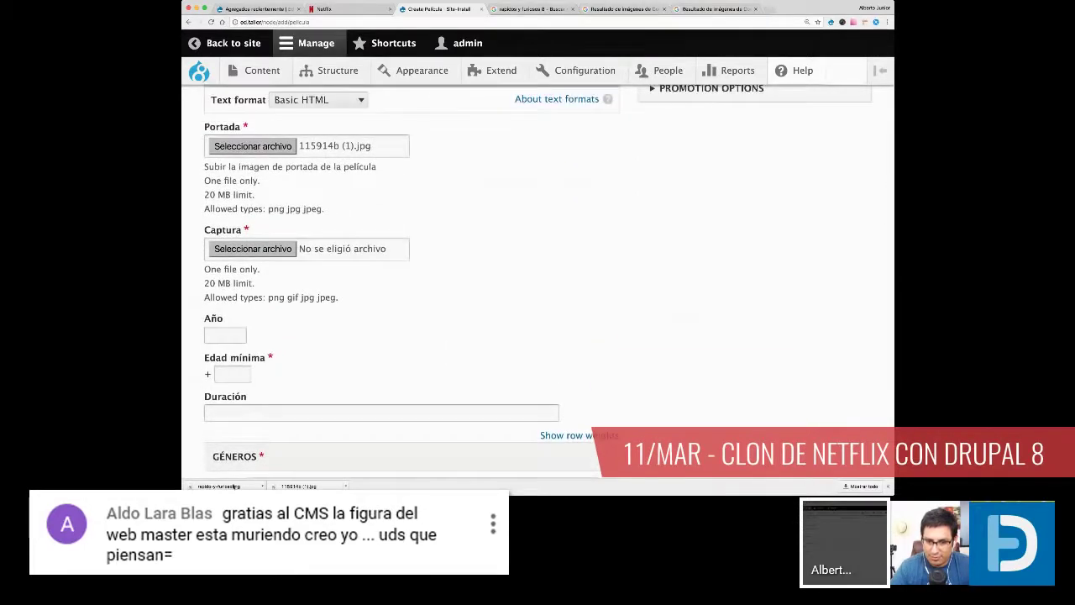
drag(235, 486, 263, 253)
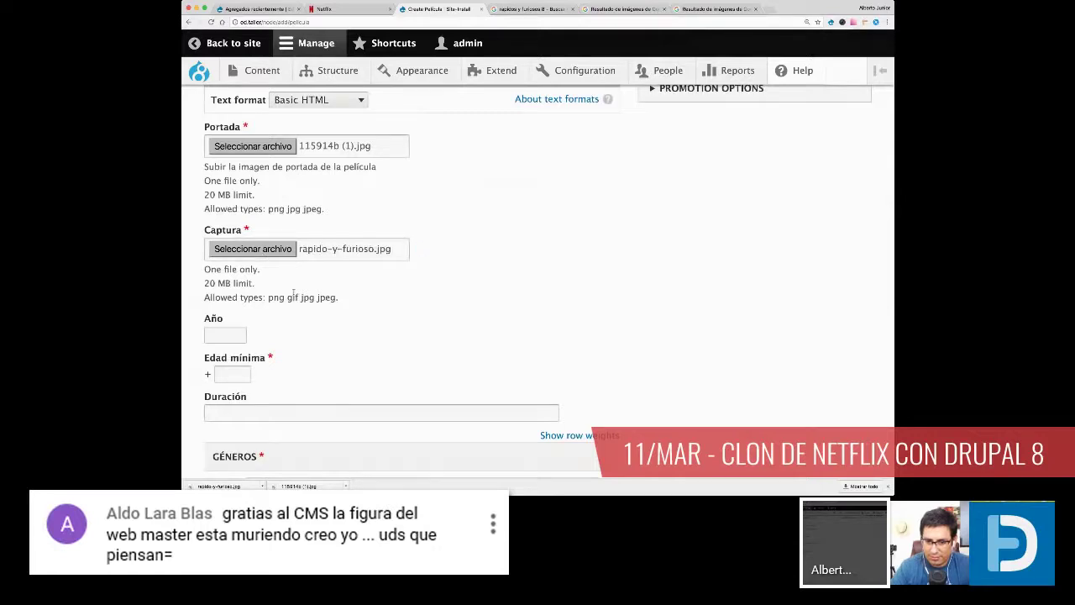
Step: Set the Año to 2017 and the Edad mínima to 18
scroll(252, 295, down, 1)
click(221, 296)
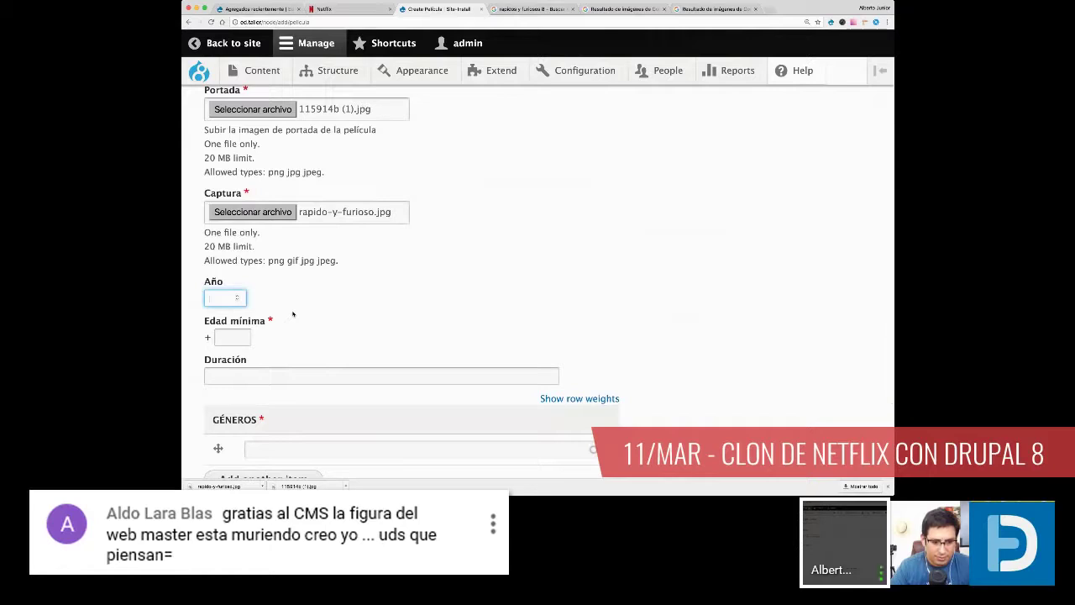
text(2017)
key(Tab)
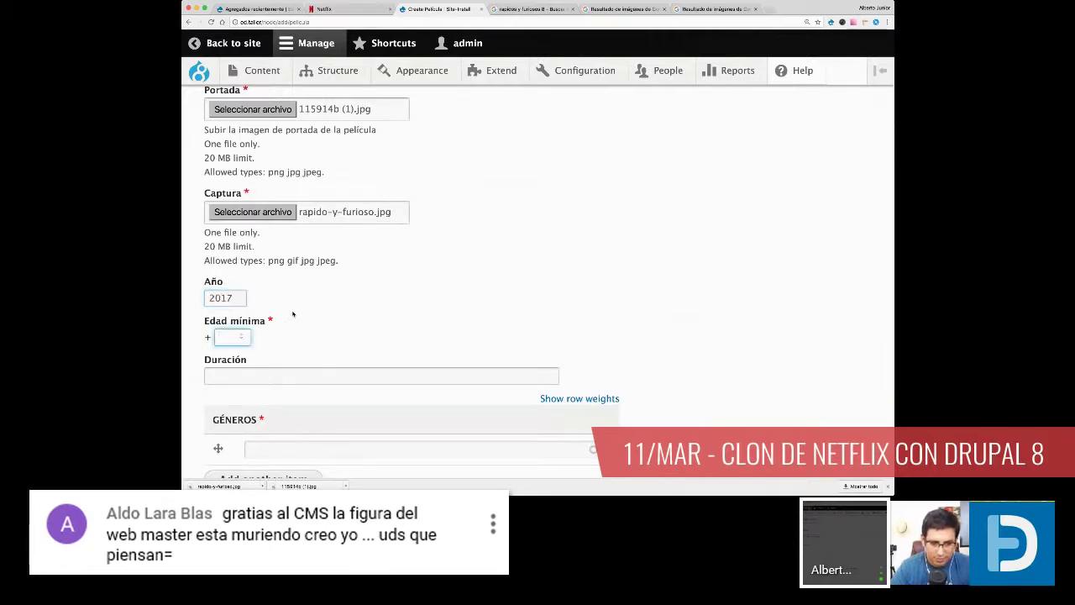
text(18)
key(Tab)
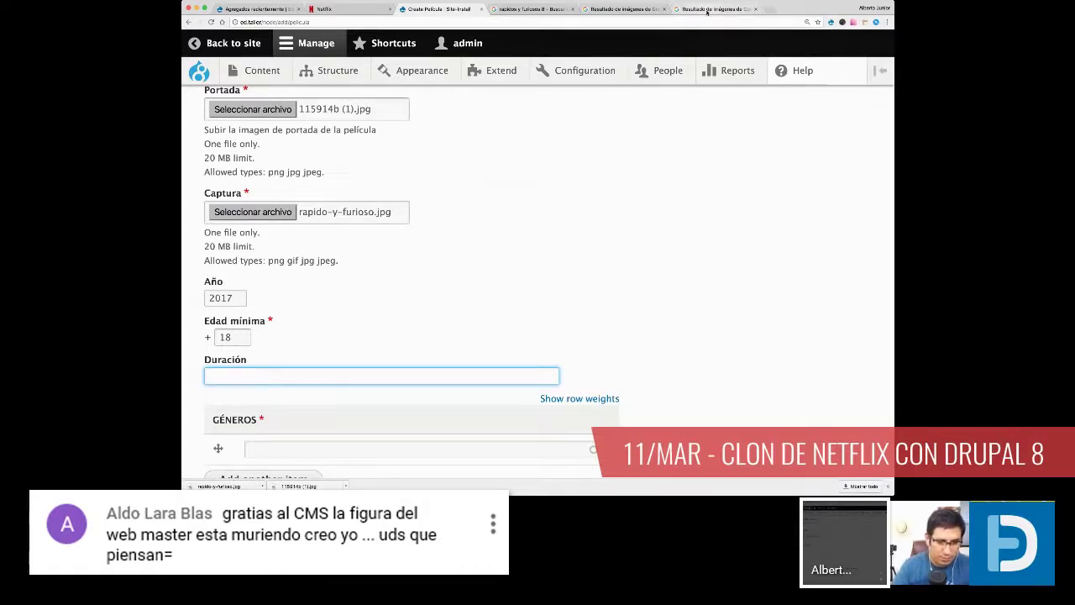
Step: Check the film's running time in the Google results and enter 2h 40m as the Duración
click(534, 9)
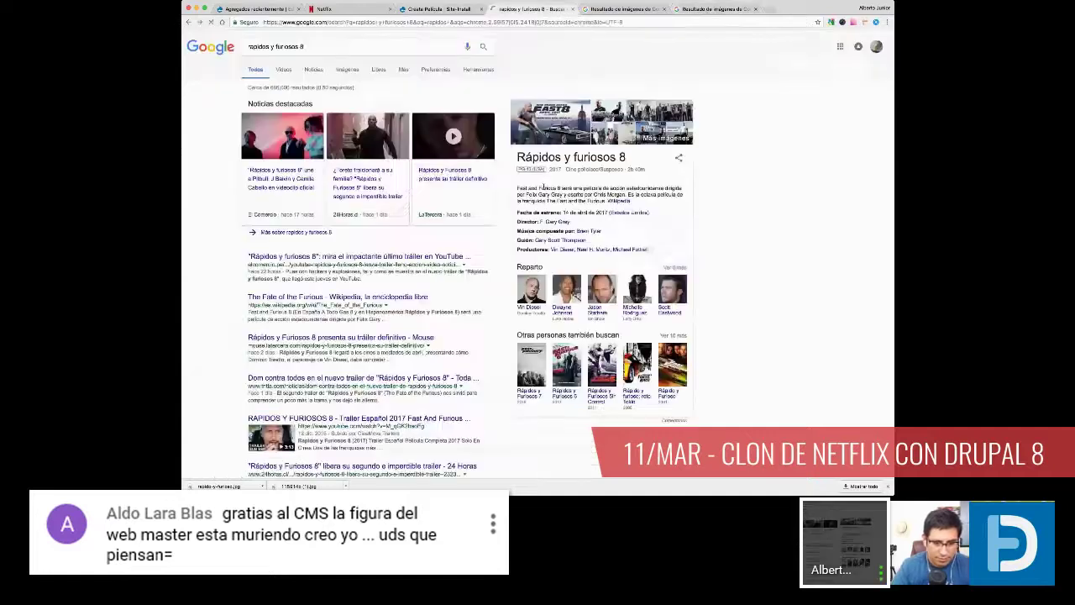
click(451, 9)
text(2h 40m)
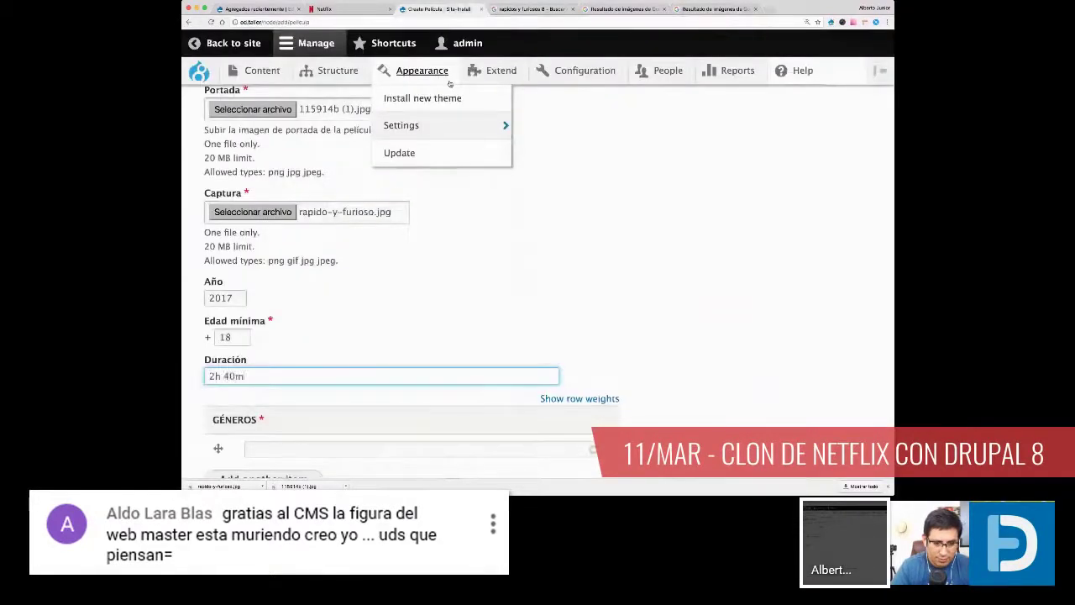
Step: Add the existing terms Acción and Dramas as two separate items under Géneros
scroll(462, 110, down, 3)
mouse_move(467, 115)
scroll(378, 210, down, 1)
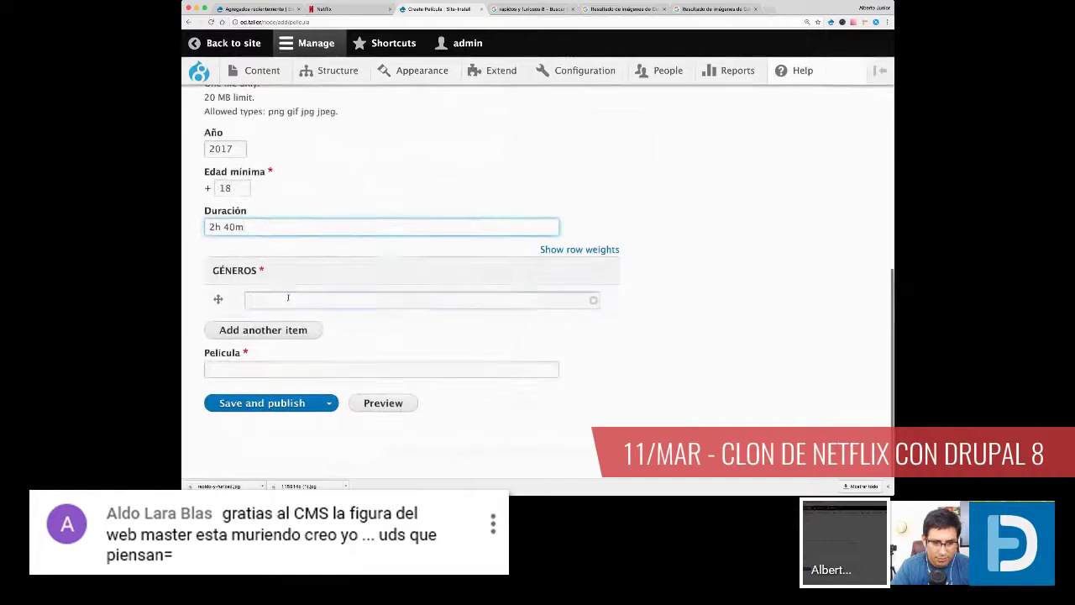
click(289, 299)
text(A)
click(277, 317)
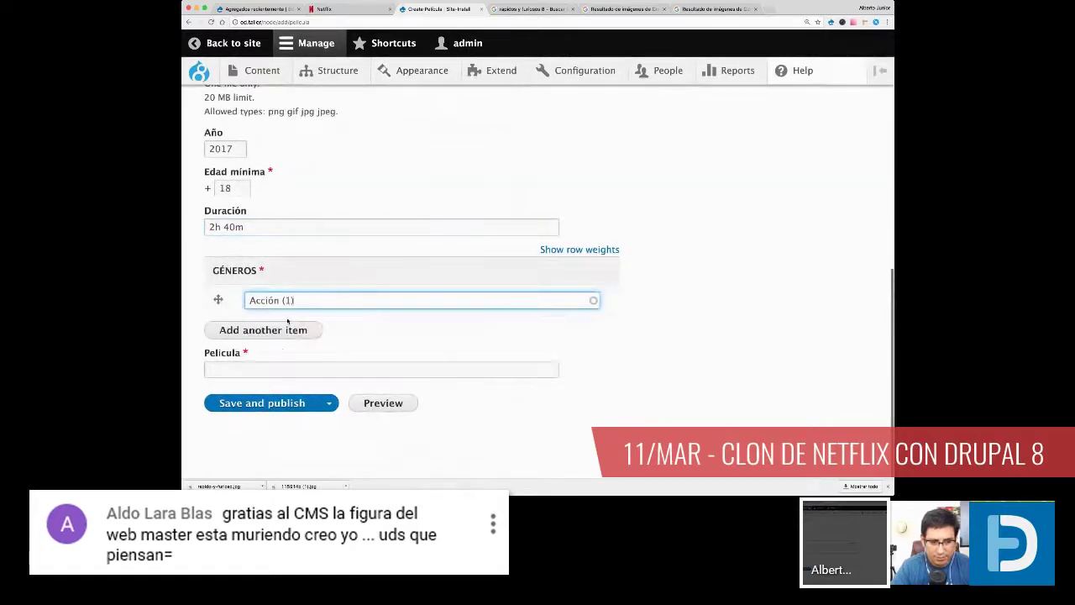
click(273, 337)
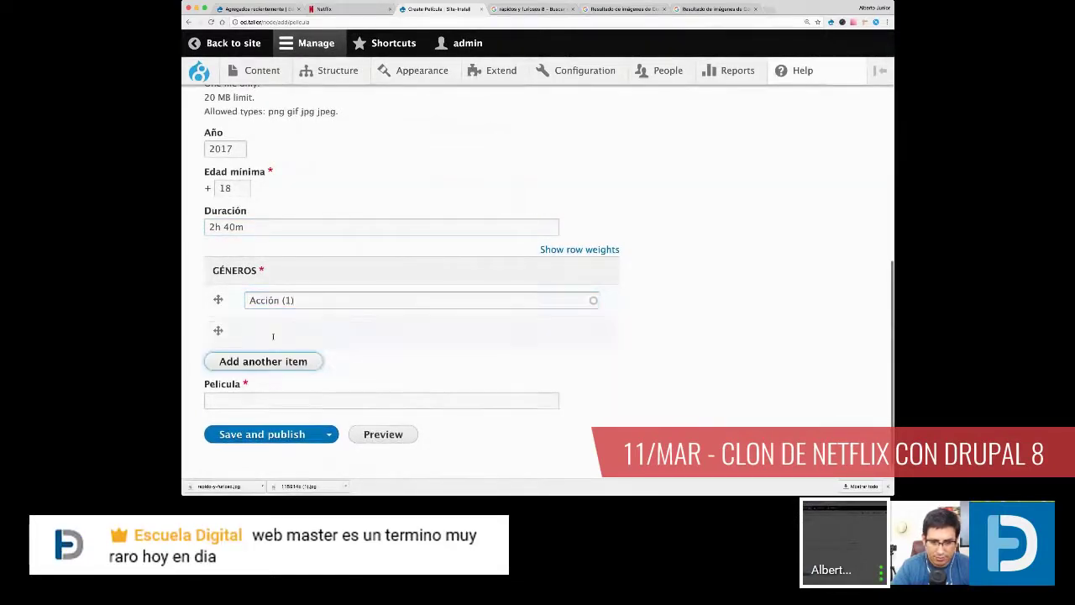
text(Dra)
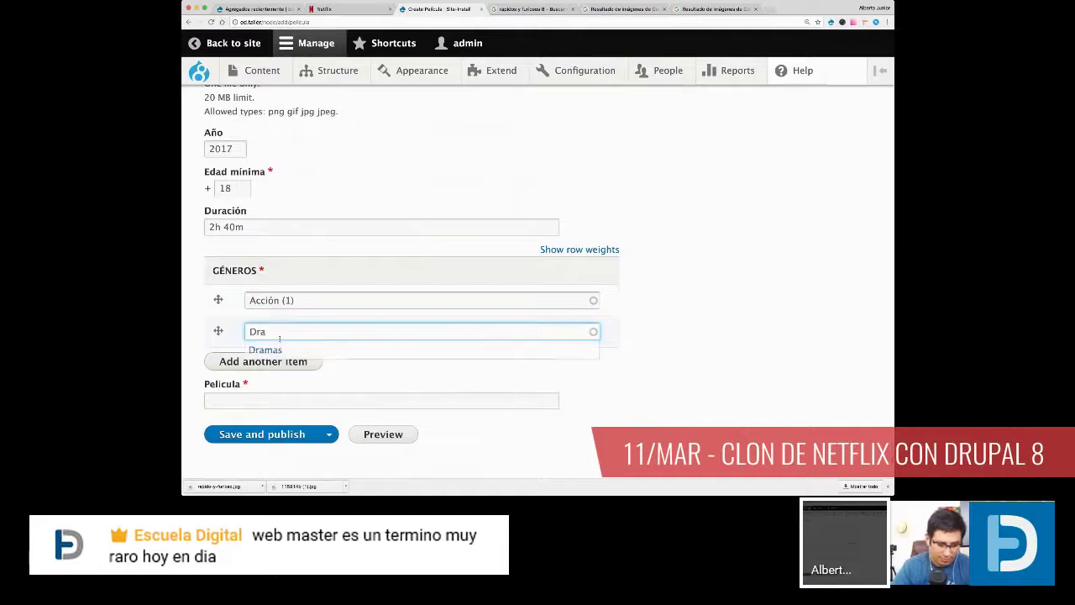
click(280, 352)
Step: Go to youtube.com in a new browser tab for the Película video field
click(255, 400)
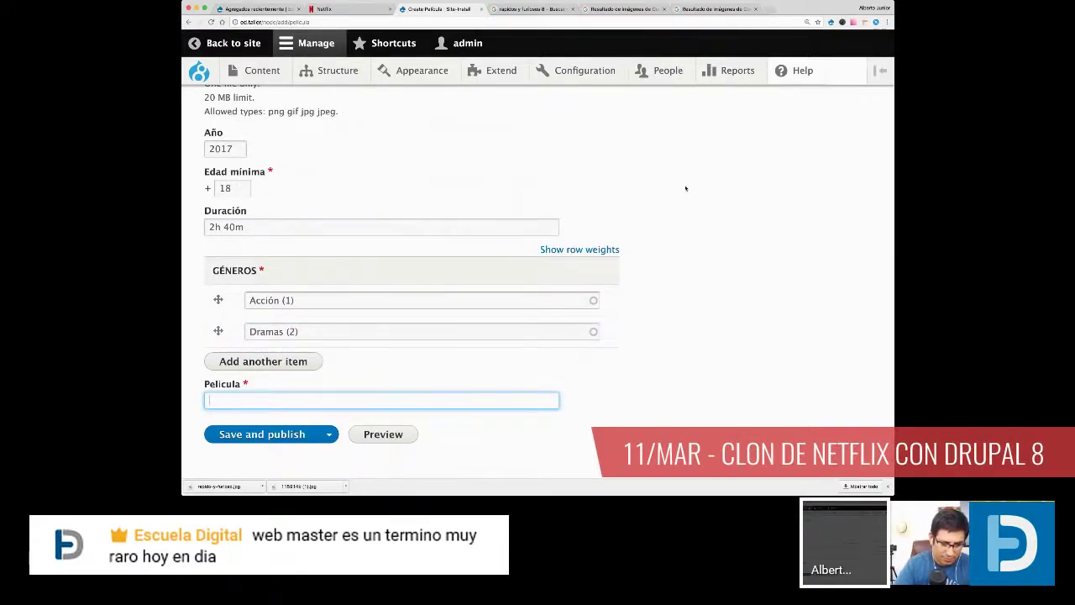
scroll(667, 209, up, 5)
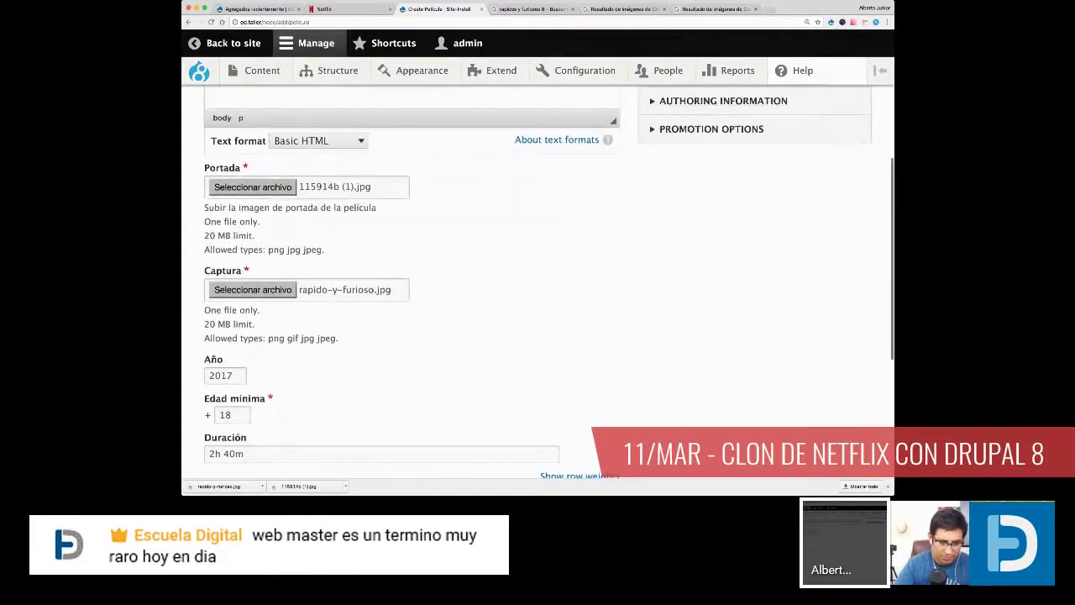
click(768, 10)
text(youtube.com)
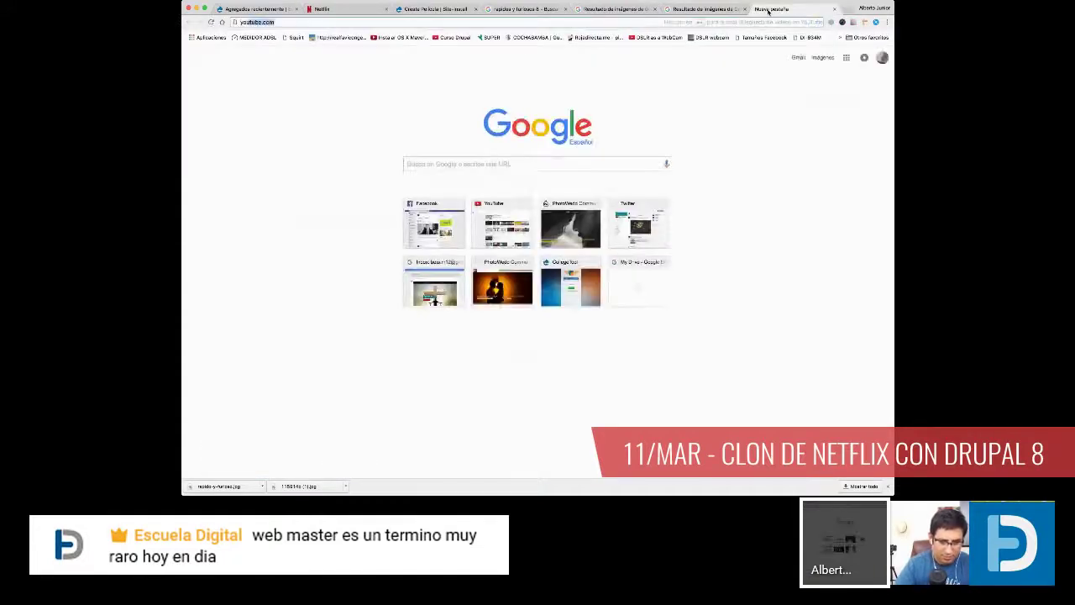
Step: Try to fill the Película field with the link copied from the first Rápidos y Furiosos 8 trailer search result
key(Right)
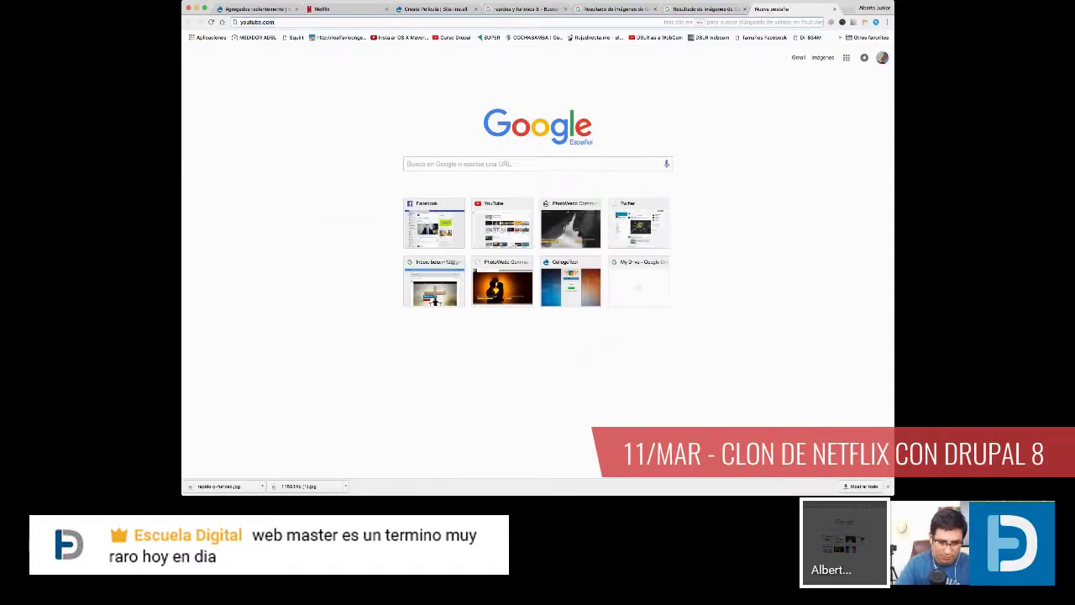
key(super+w)
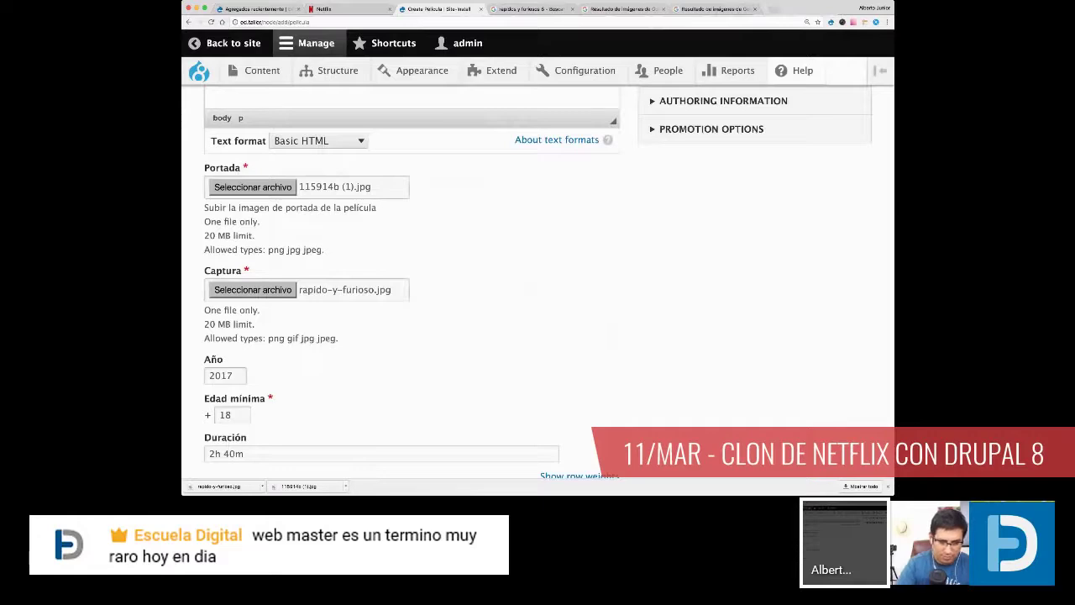
key(ctrl+Tab)
click(282, 68)
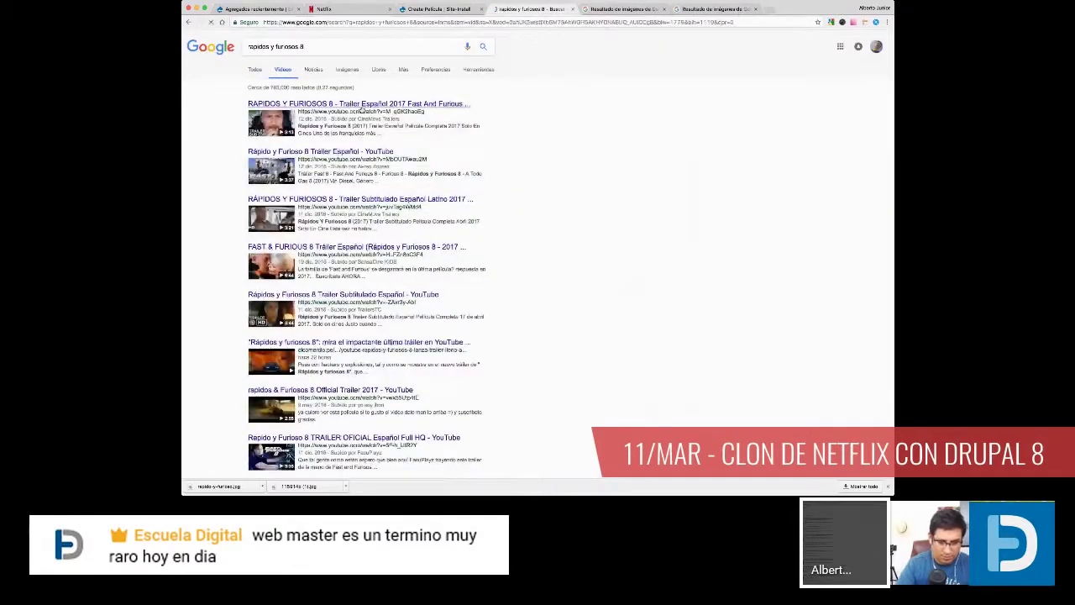
key(ctrl+1)
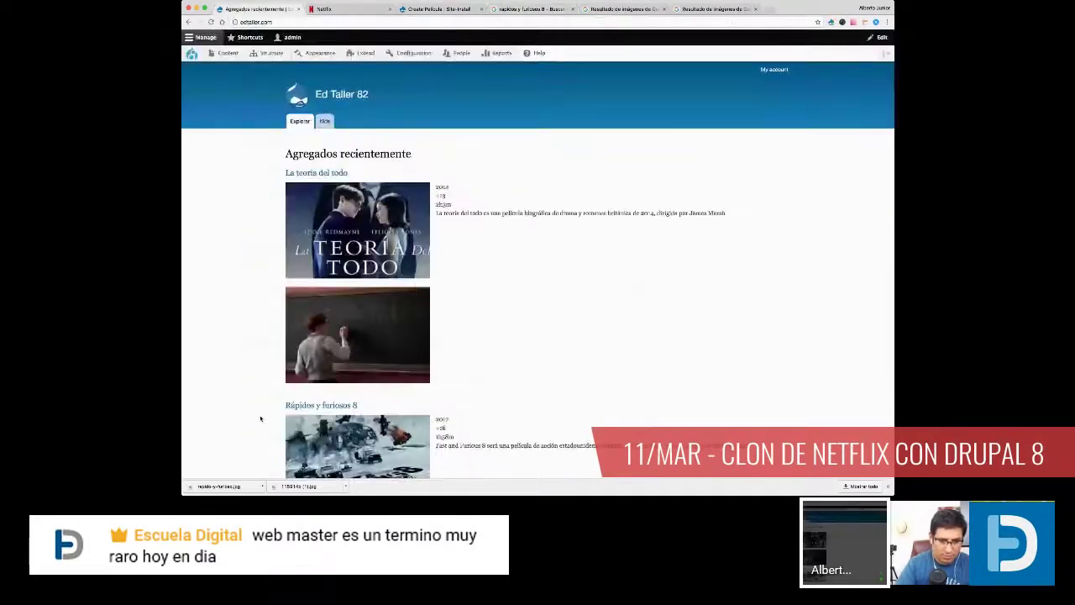
key(ctrl+3)
scroll(278, 353, down, 5)
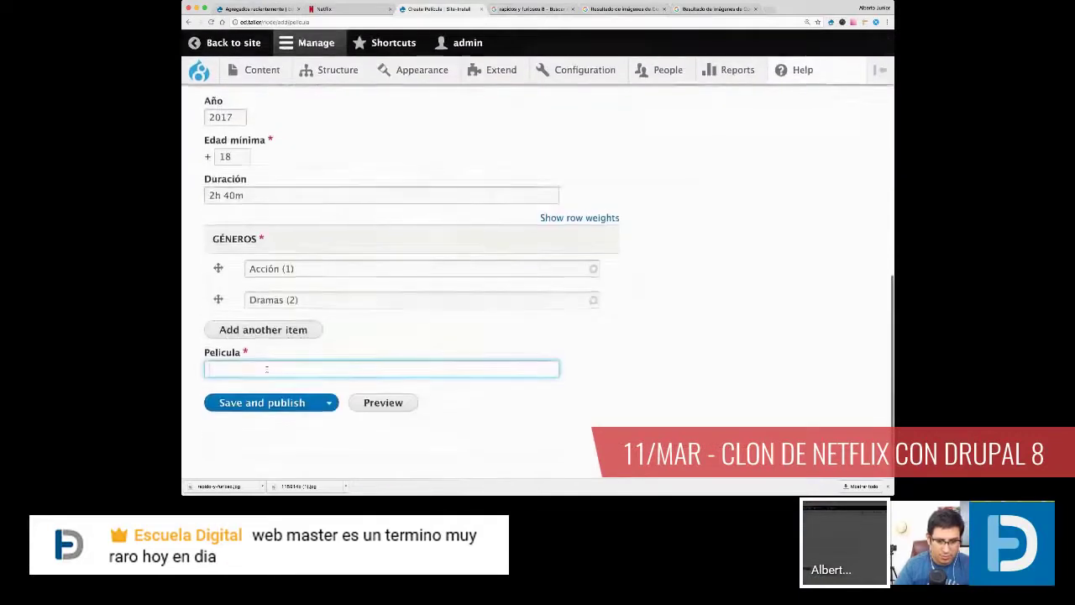
key(super+v)
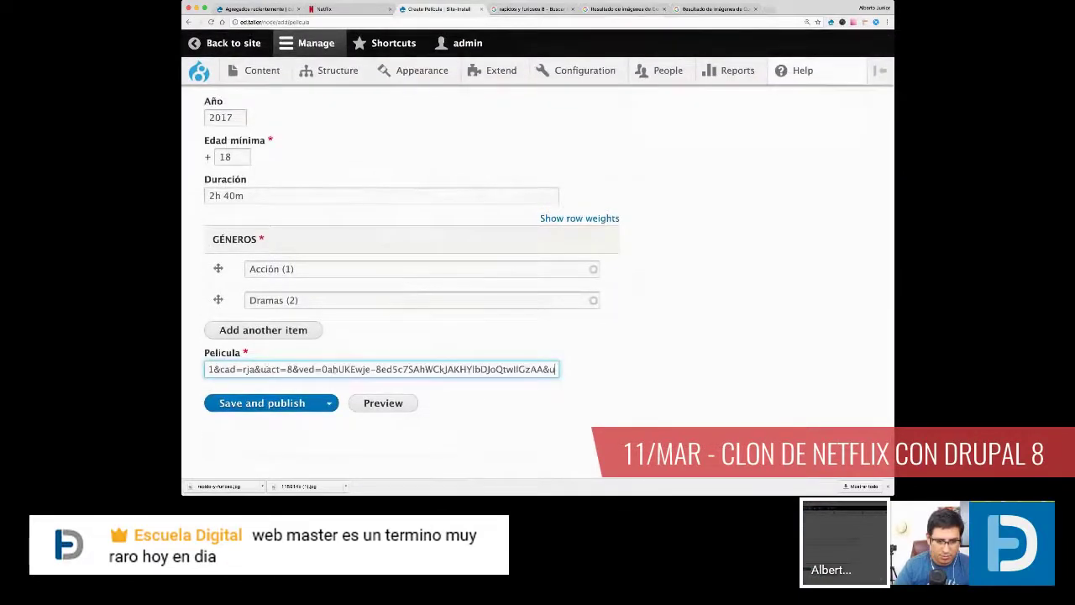
key(super+a)
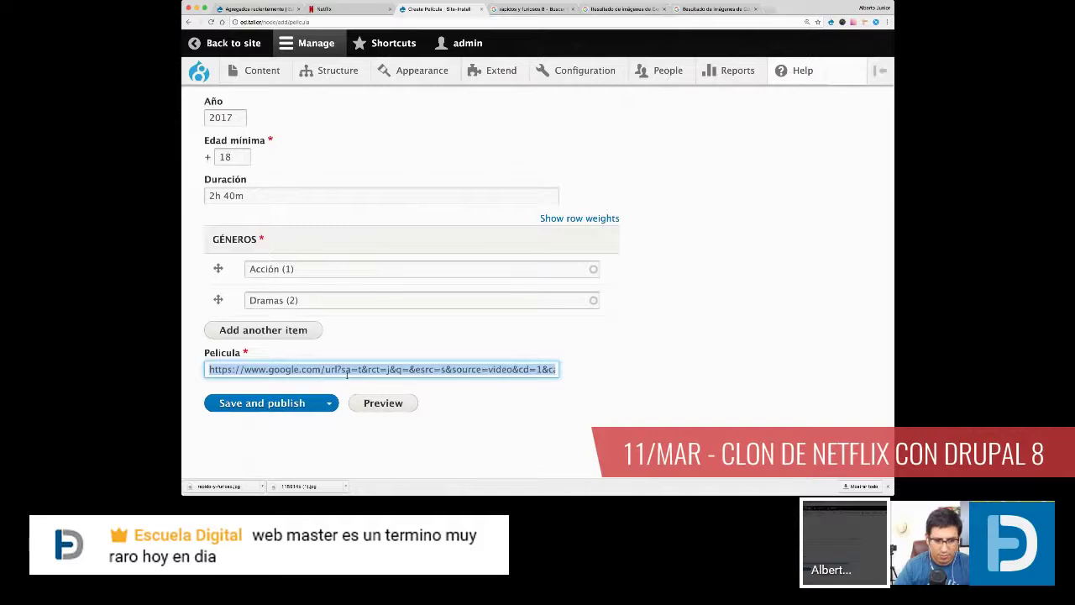
key(Right)
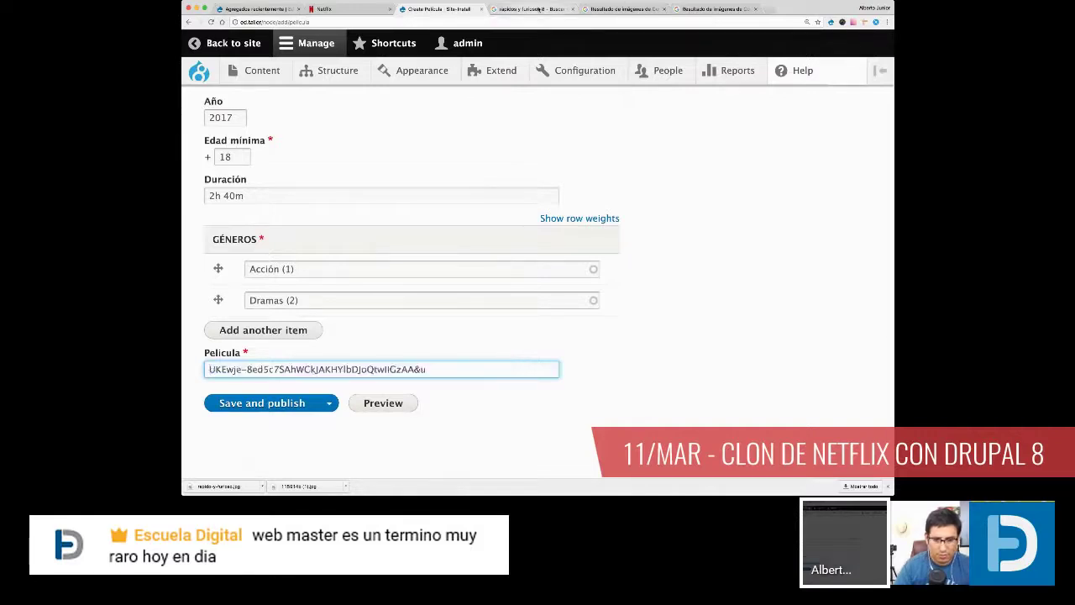
click(538, 9)
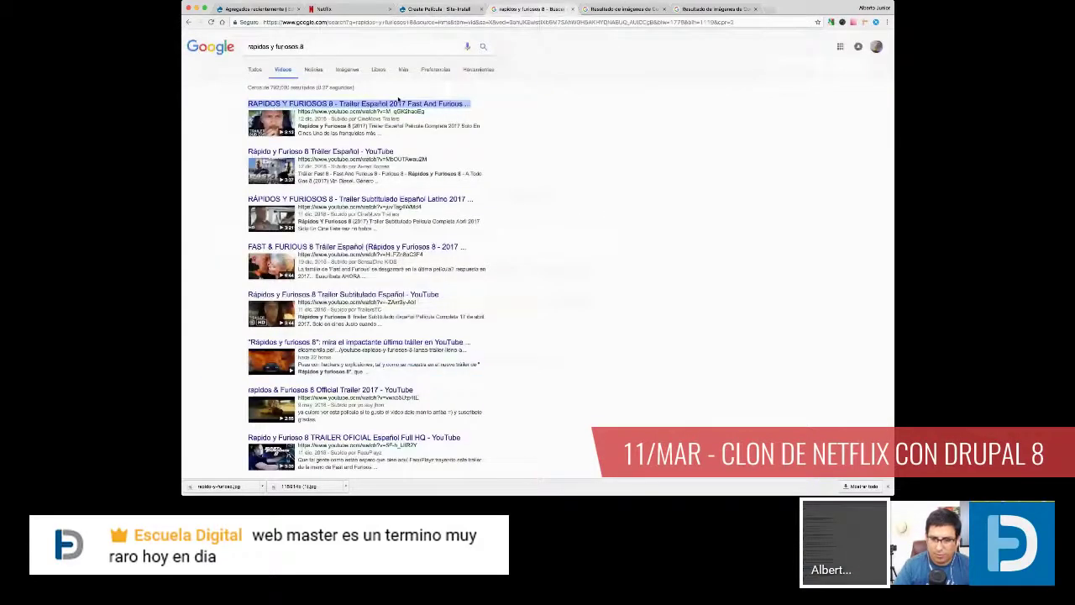
click(398, 103)
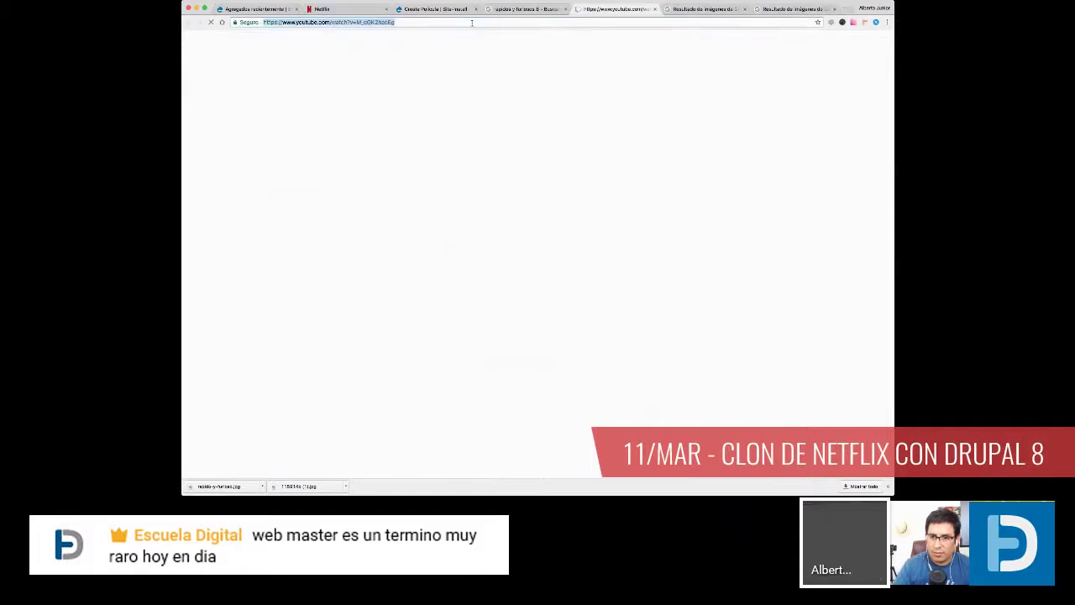
key(super+w)
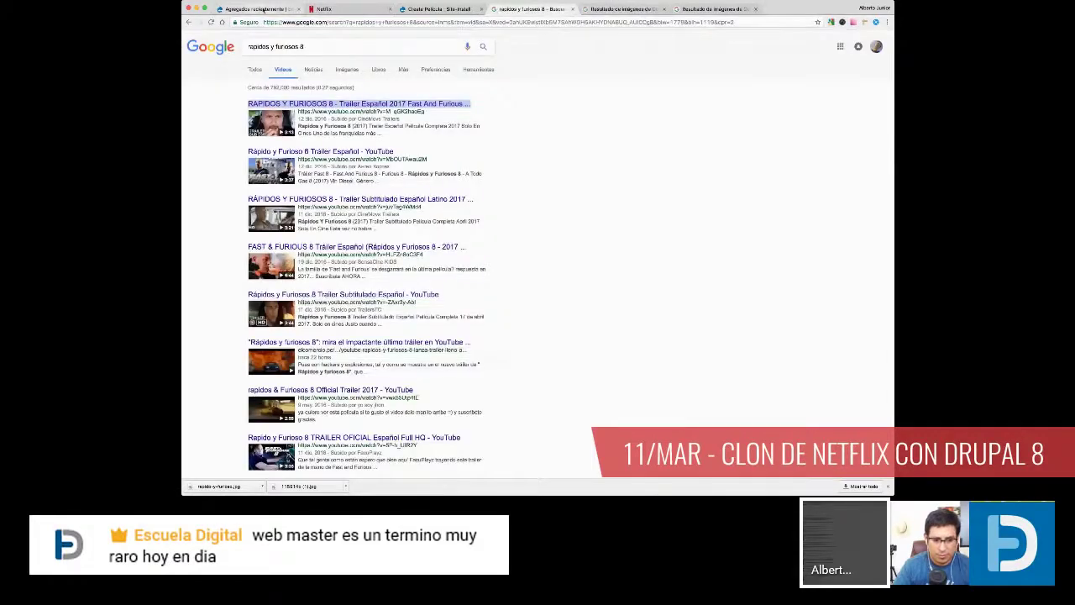
click(263, 9)
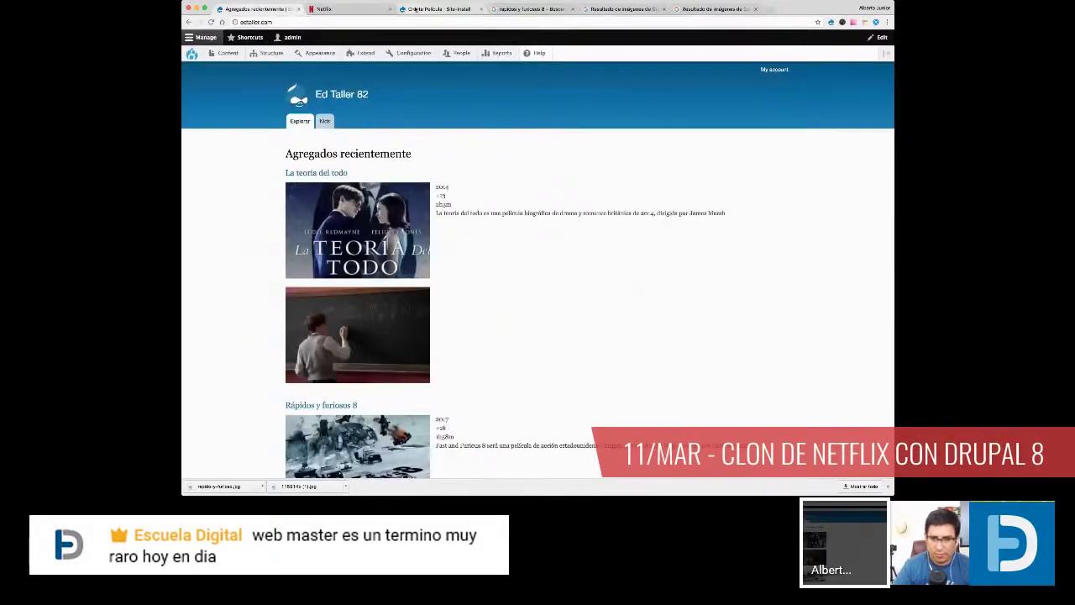
click(415, 9)
text(https://www.youtube.com/watch?v=M_qGK2haoEg)
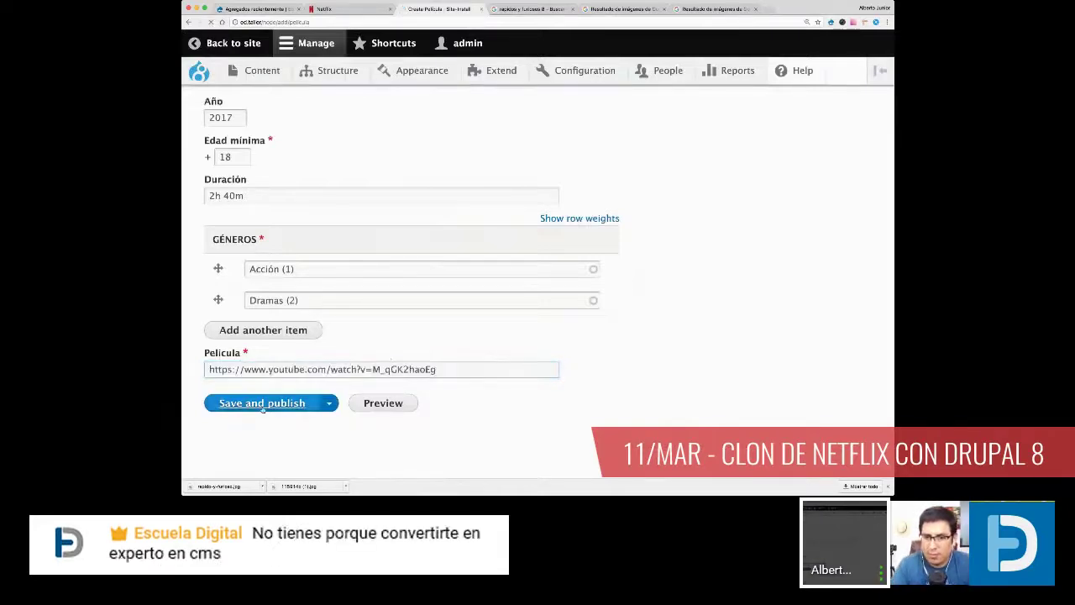
key(Return)
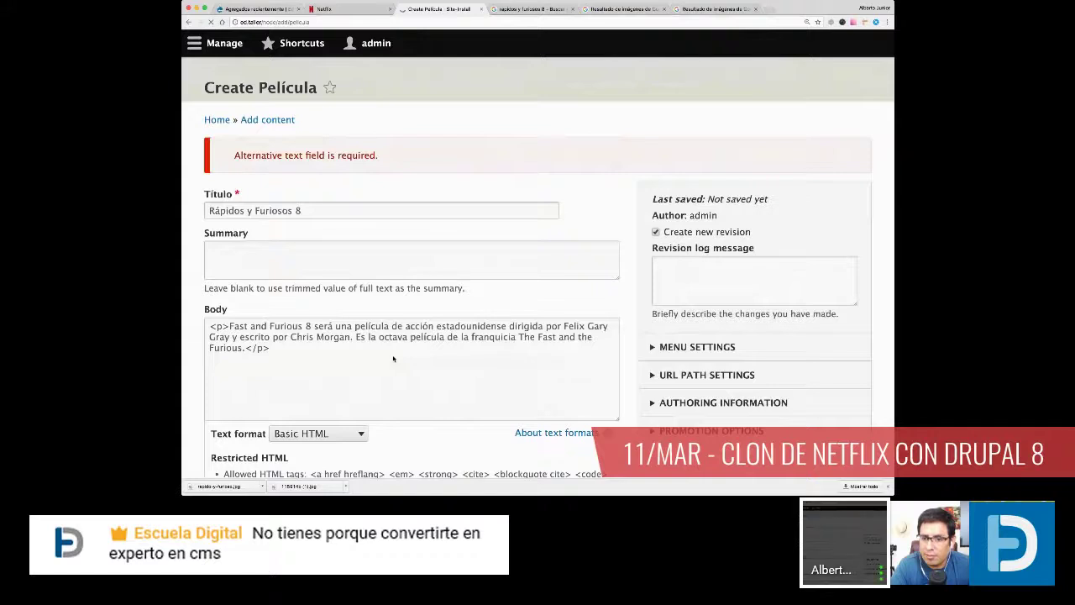
Step: Enter "Portada FF8" as both the alternative text and the title of the Portada image
scroll(393, 359, down, 5)
click(260, 203)
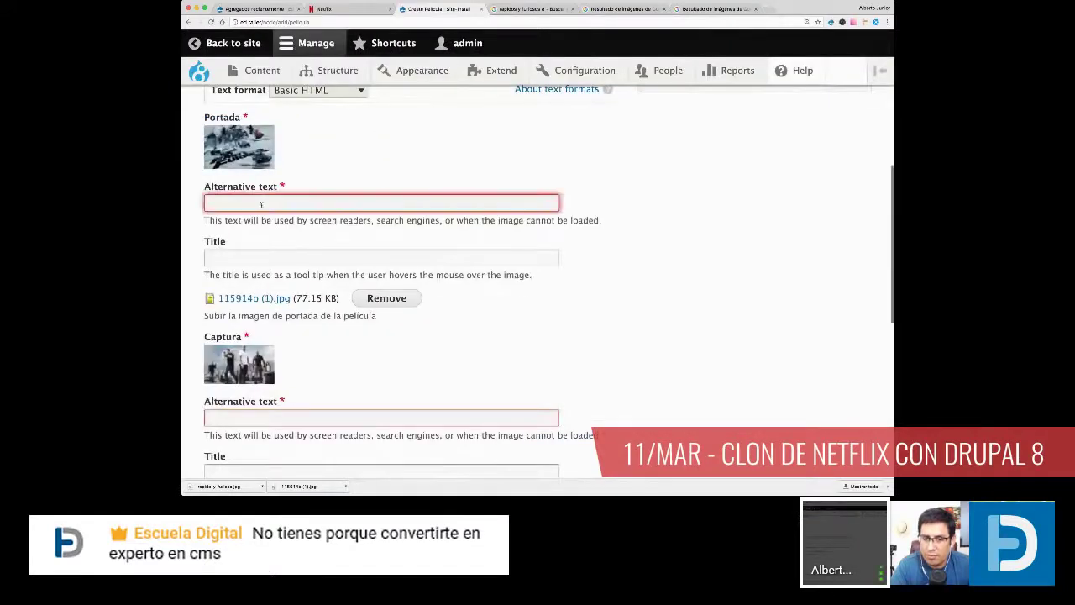
scroll(506, 356, down, 1)
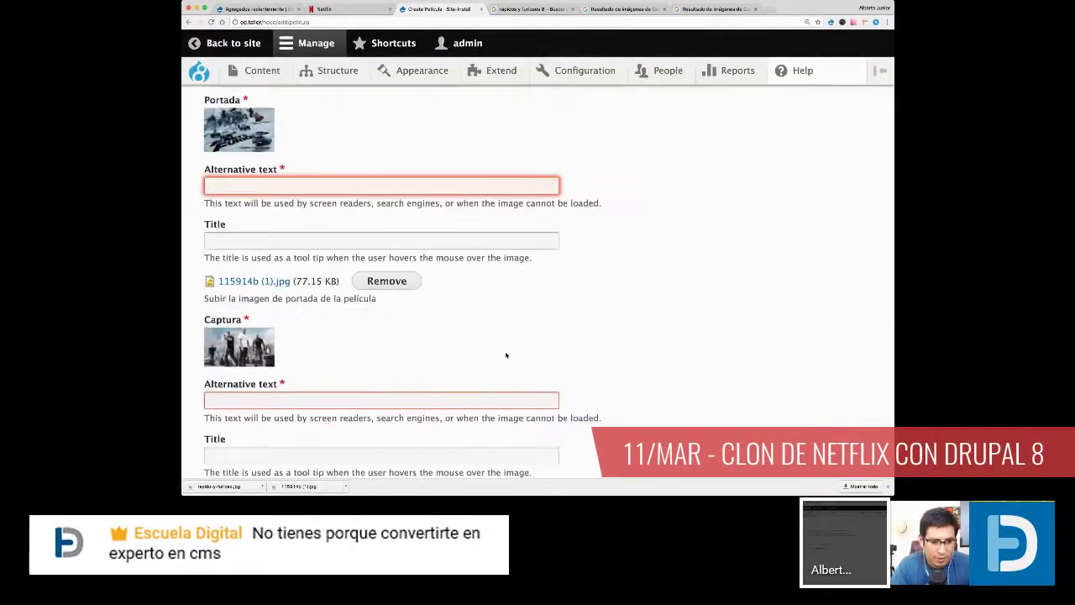
scroll(503, 355, up, 1)
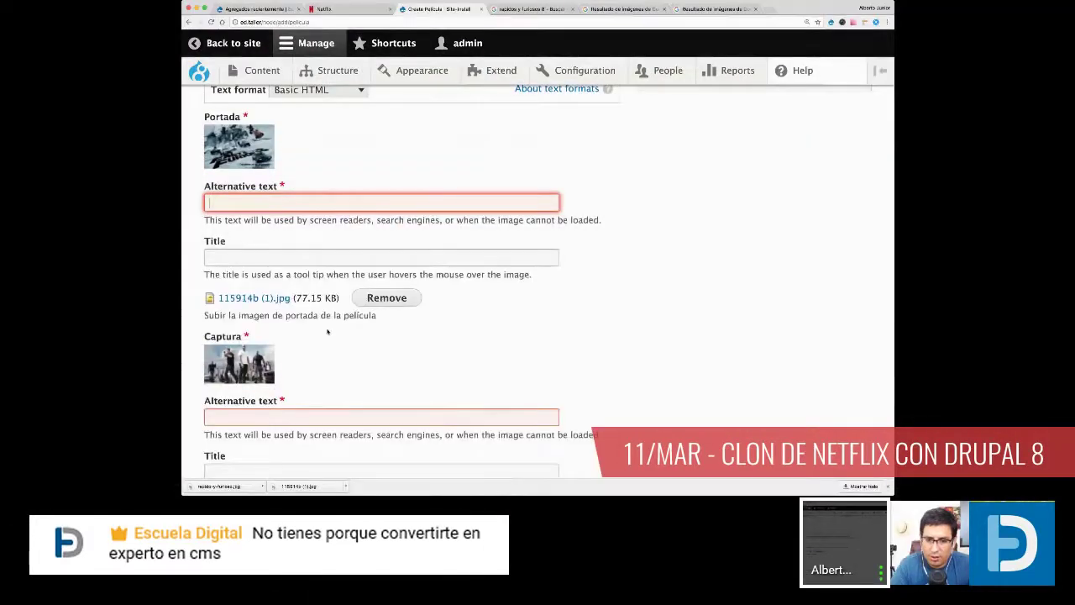
text(Por)
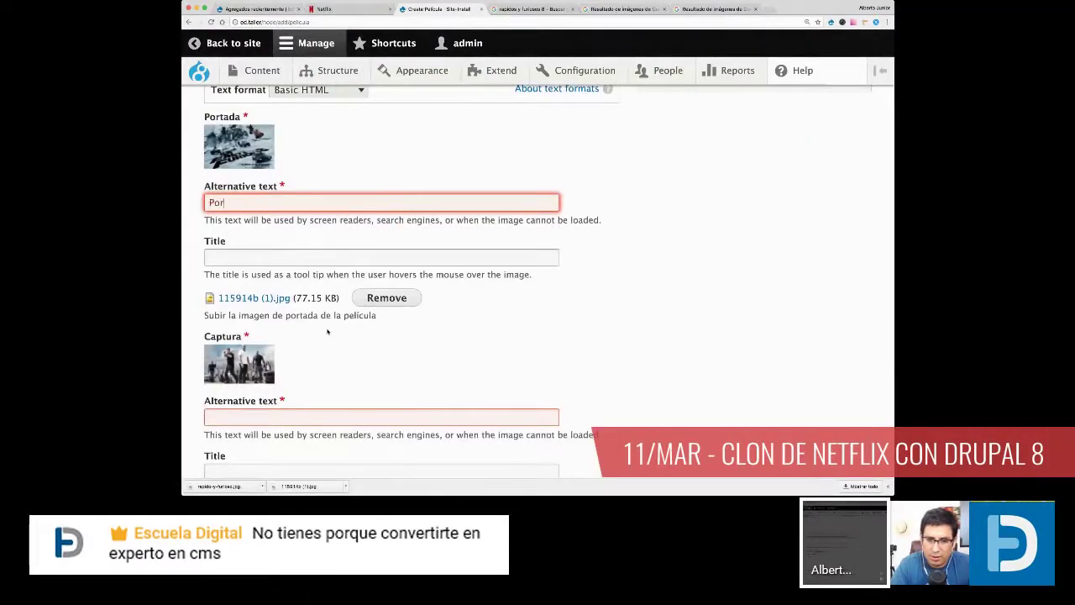
text(tada FF8)
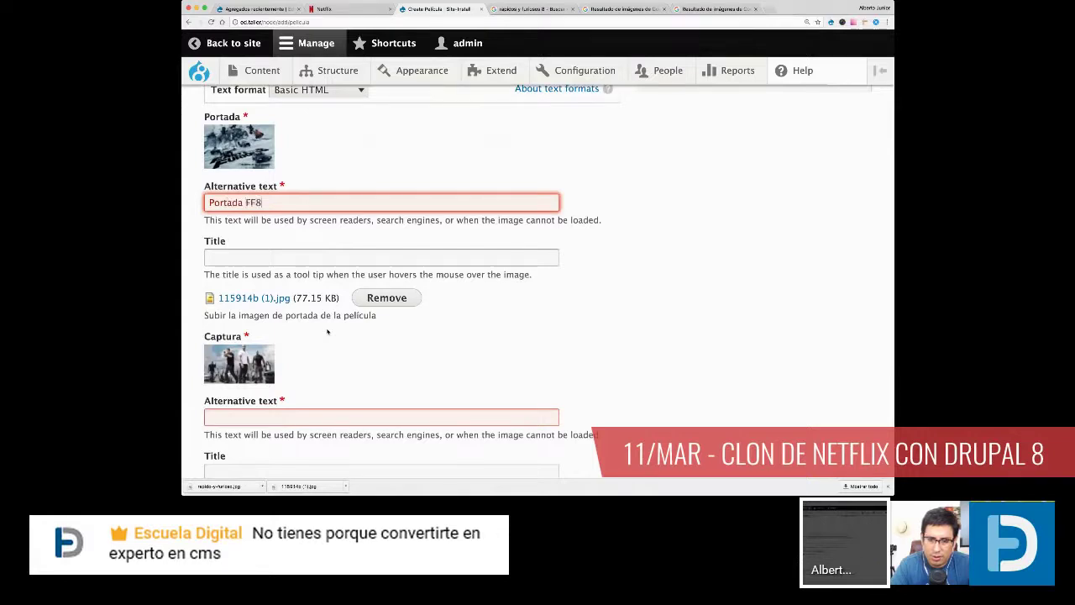
key(Tab)
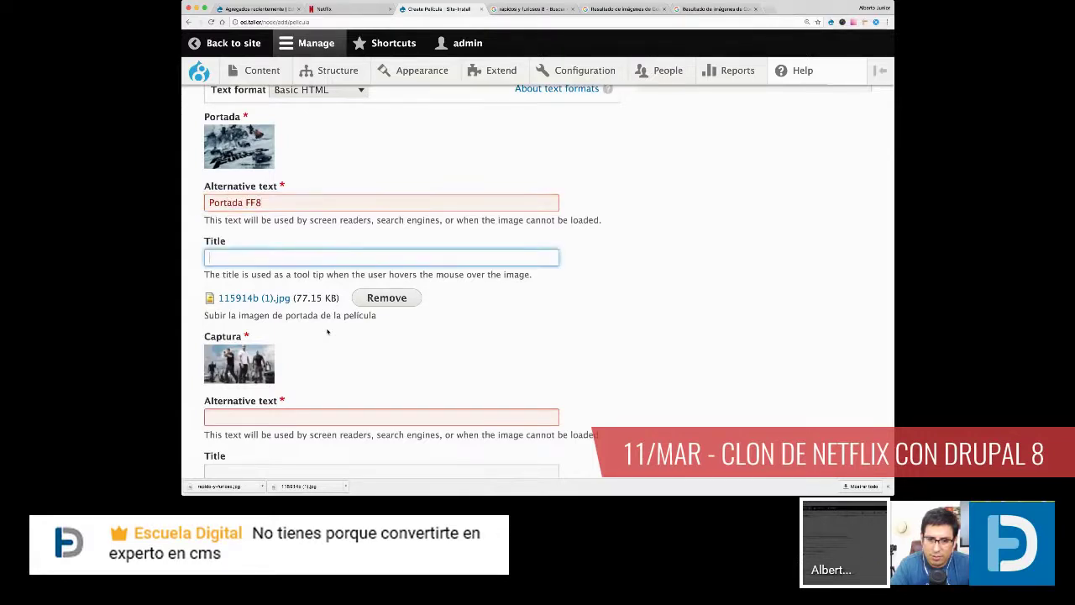
text(Portada)
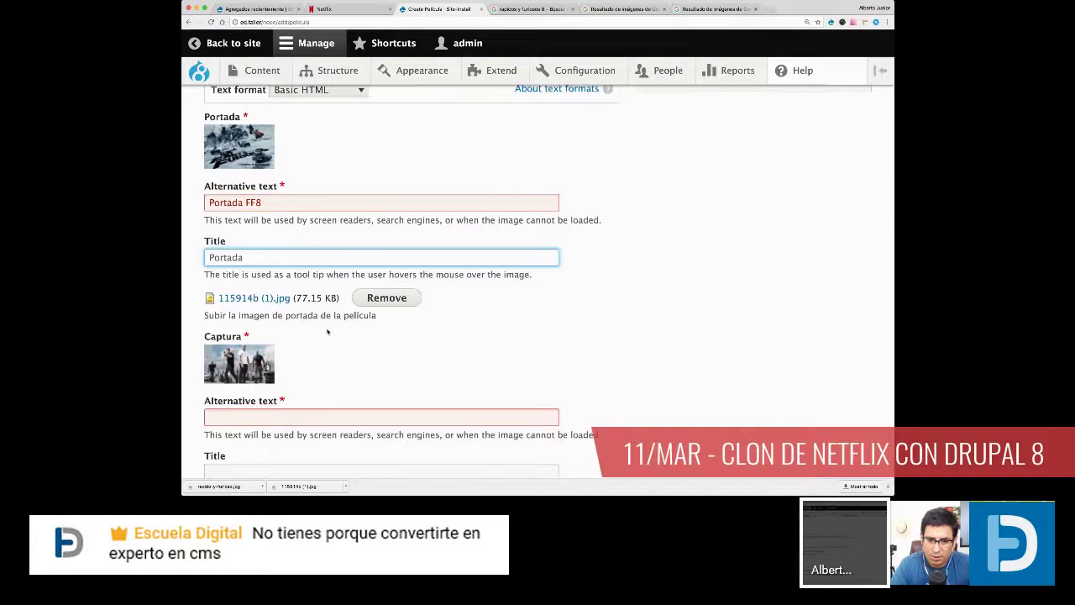
text( FF8)
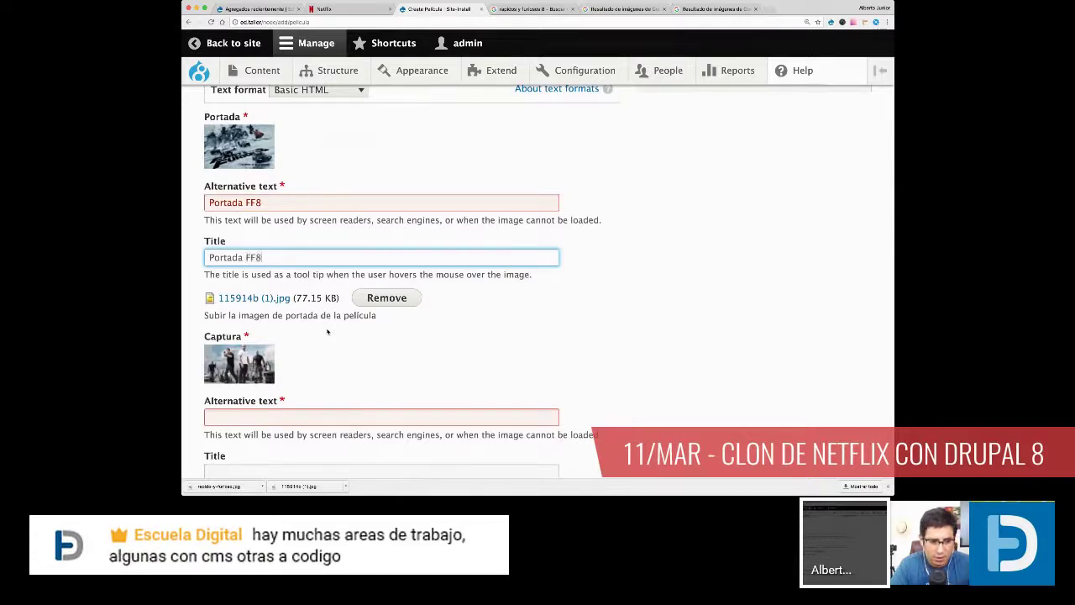
Step: Enter "Captura FF8" as the Captura image's alternative text and title, and save and publish the movie
scroll(372, 451, down, 1)
scroll(372, 451, down, 2)
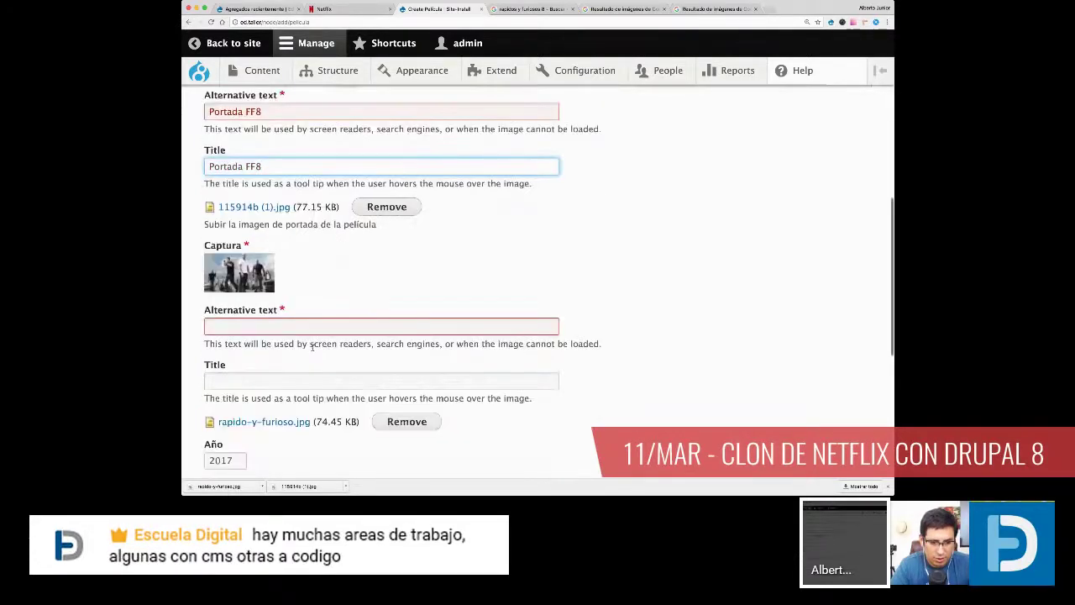
click(303, 324)
text(Capt)
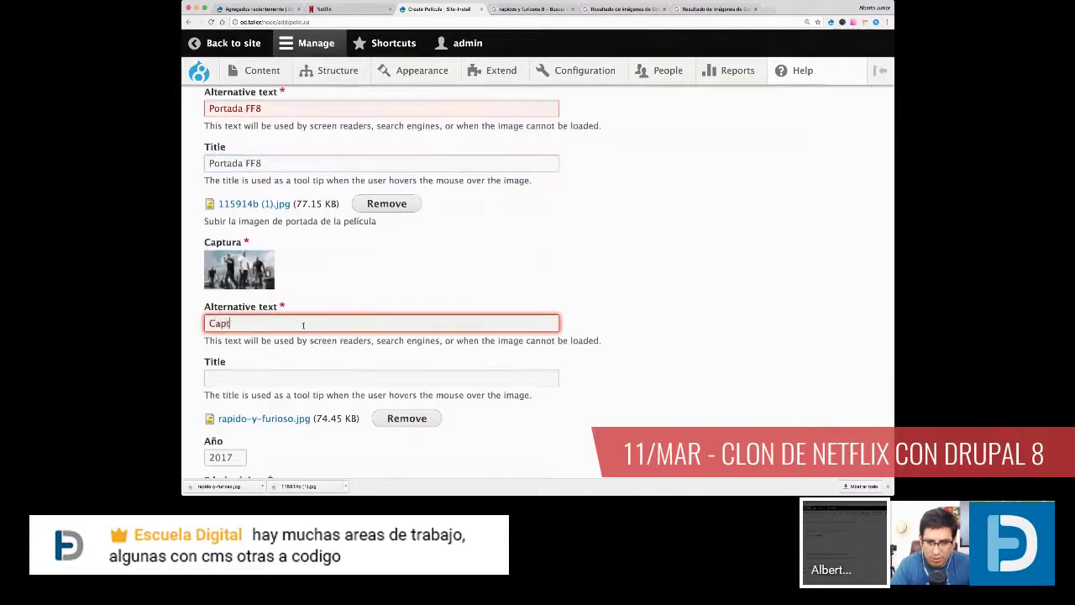
text(ura FF8)
key(Tab)
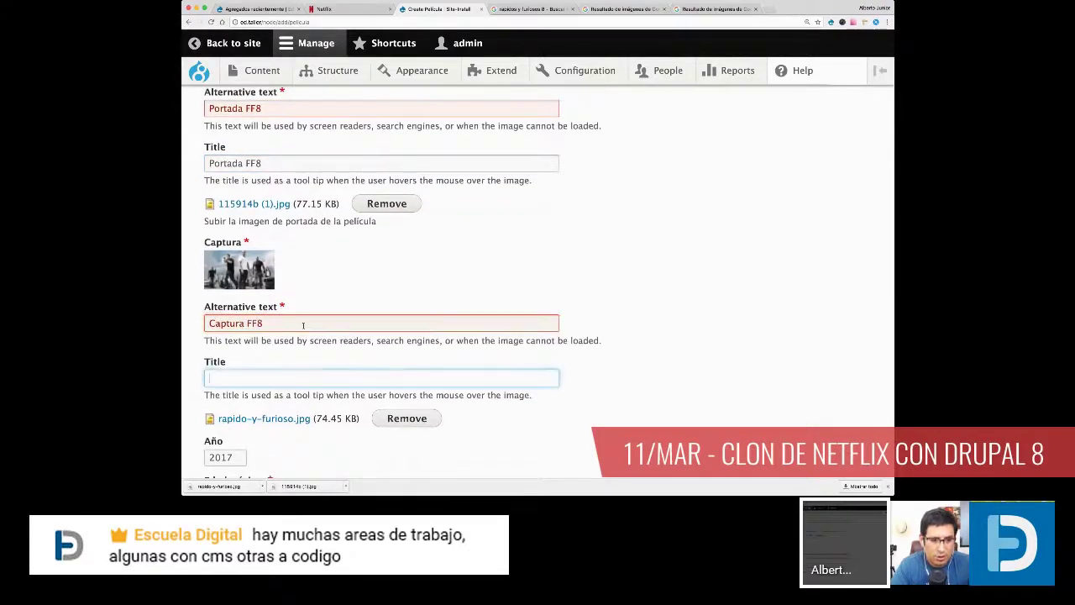
text(Capt)
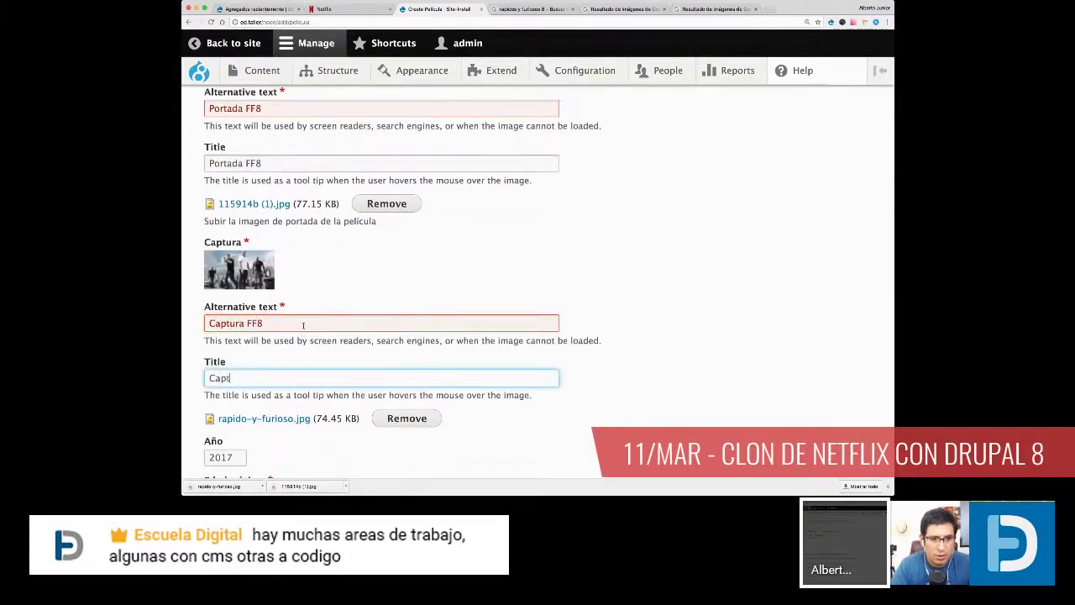
text(ura FF8)
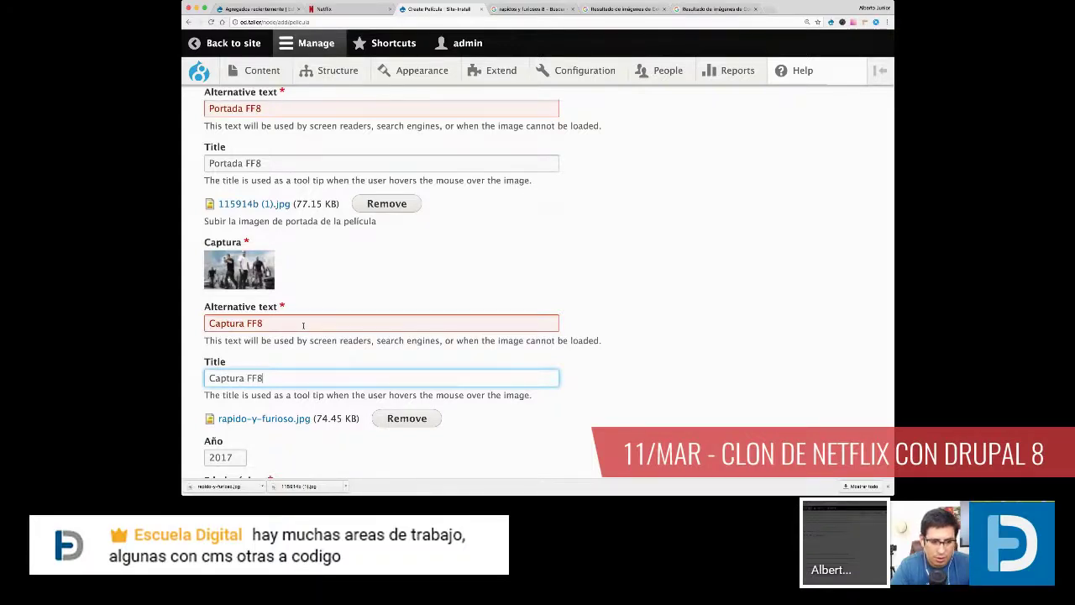
scroll(340, 323, down, 2)
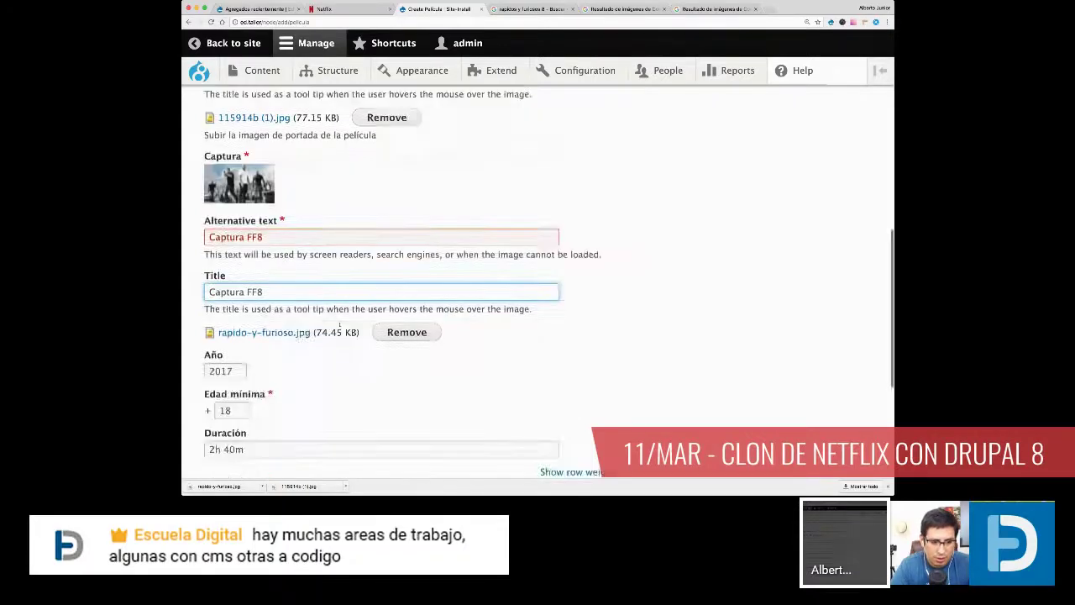
scroll(340, 323, down, 6)
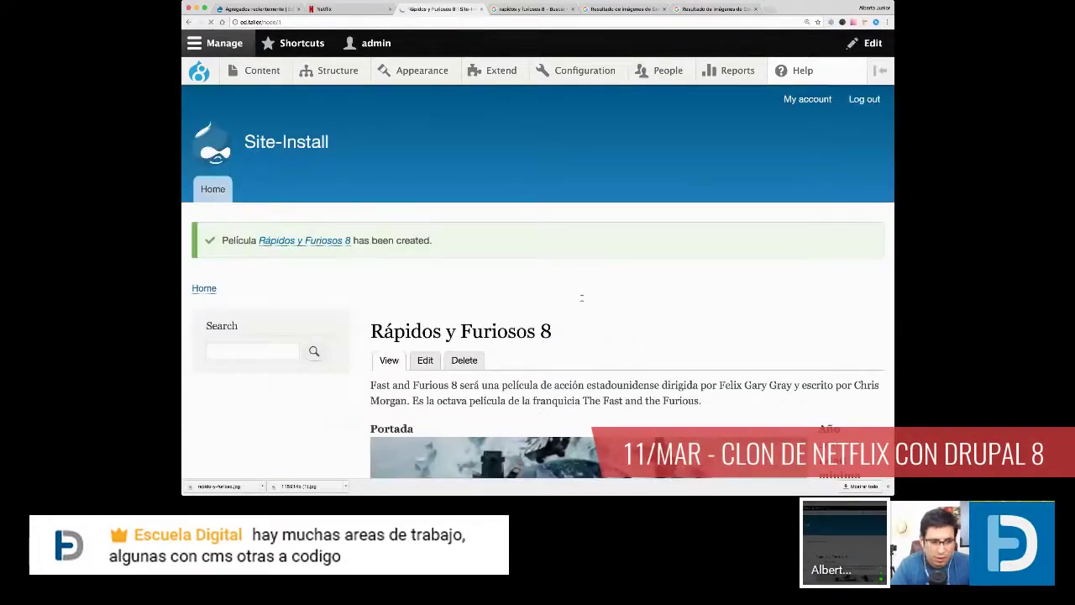
Step: Review the published Rápidos y Furiosos 8 page, from its description and images down to the embedded trailer
scroll(581, 296, down, 2)
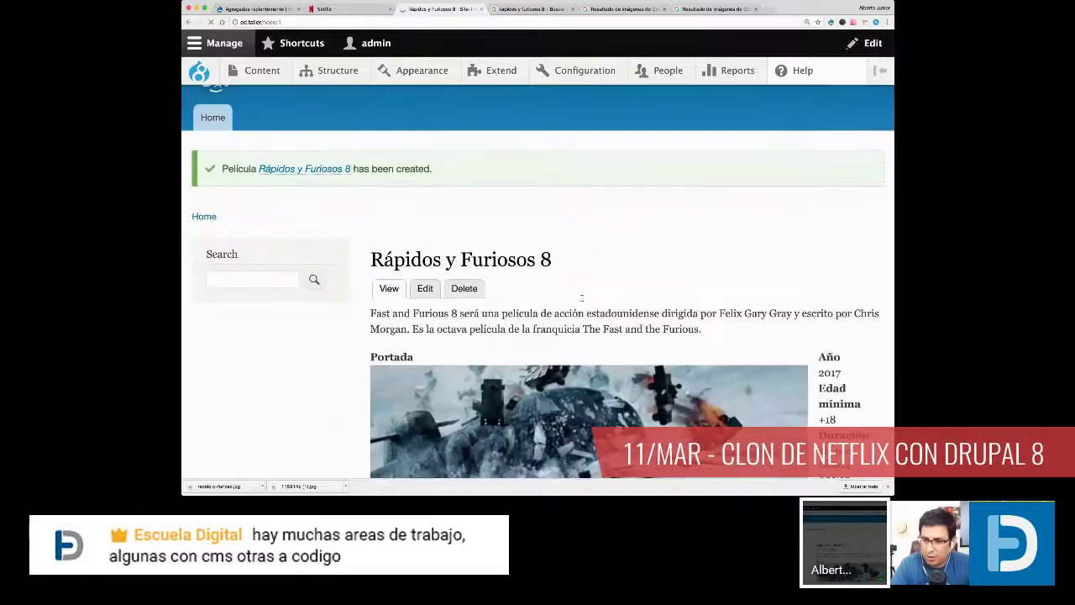
scroll(581, 296, down, 2)
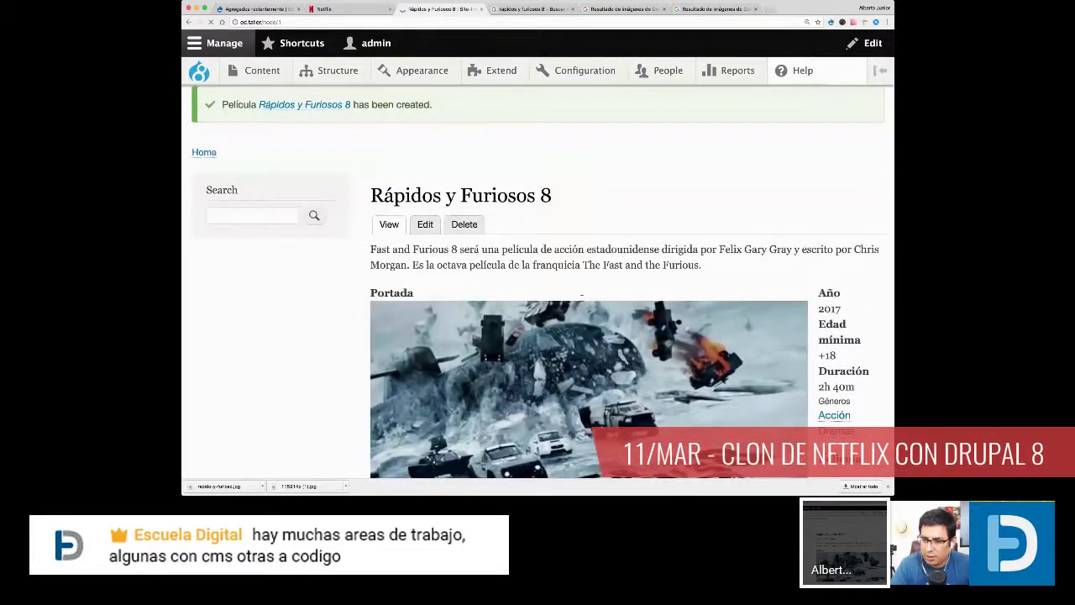
scroll(582, 294, down, 1)
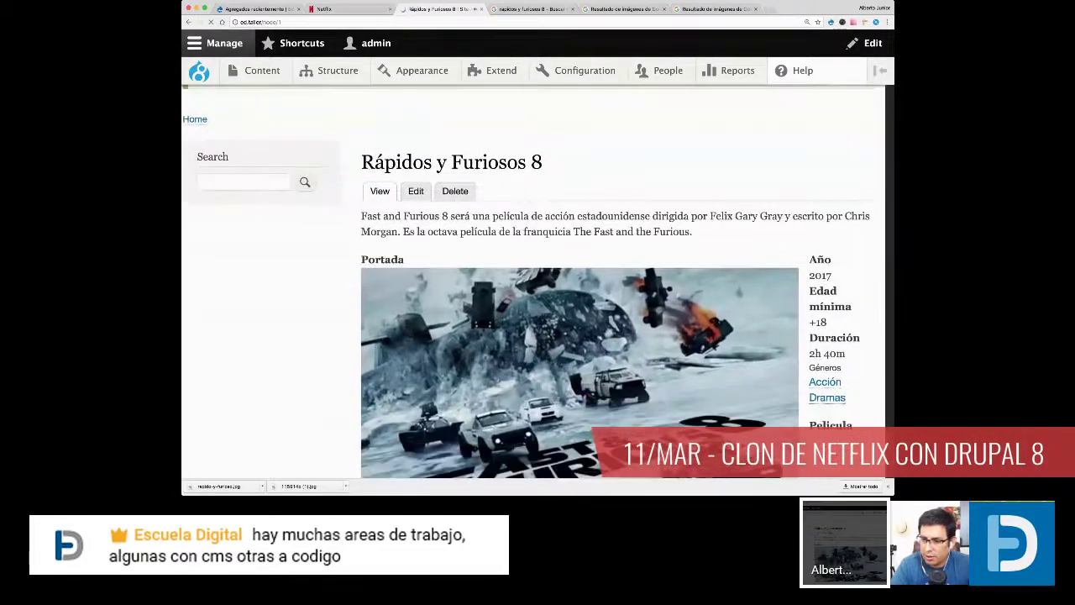
scroll(698, 260, down, 1)
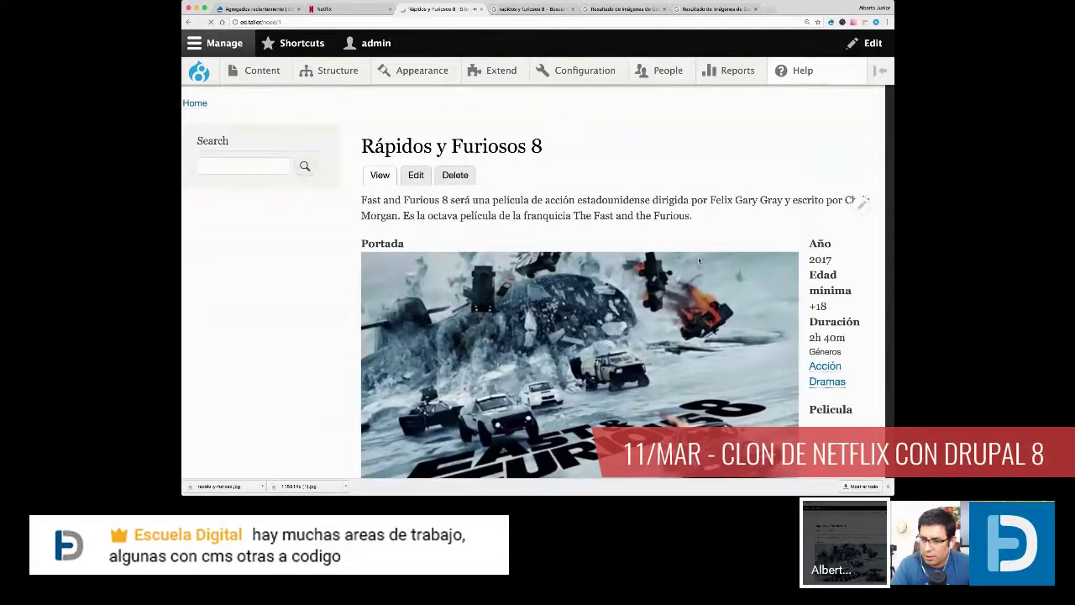
scroll(698, 257, down, 5)
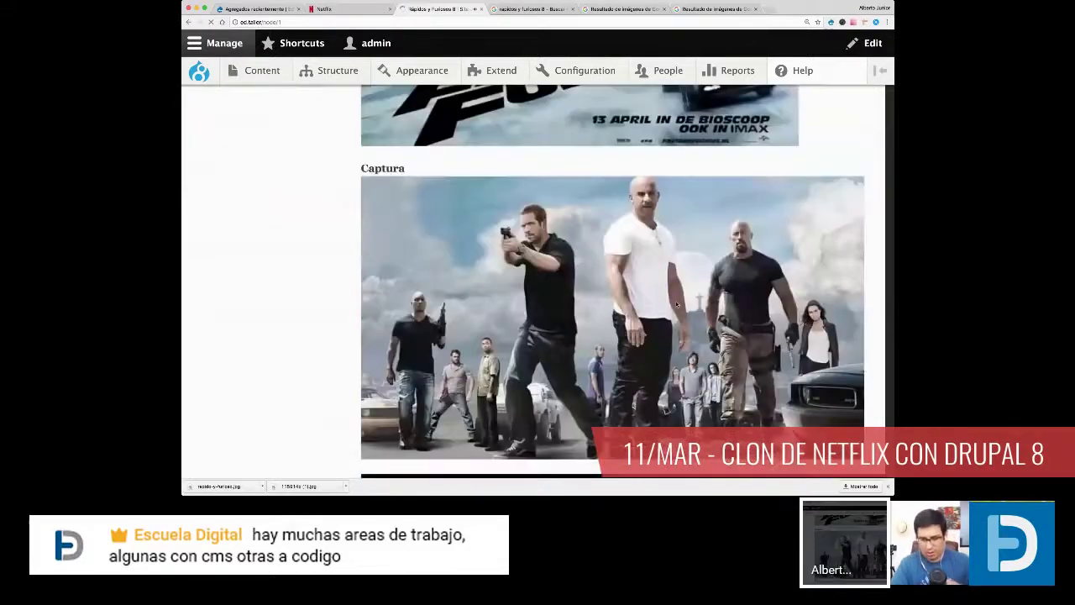
scroll(677, 304, down, 4)
scroll(651, 301, down, 2)
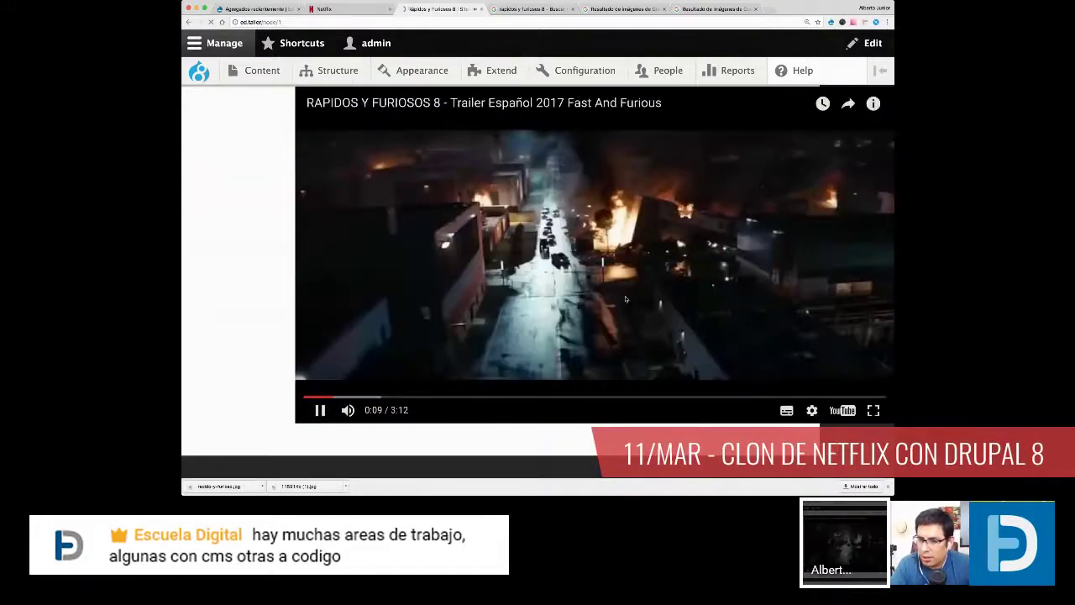
Step: Pause the embedded trailer and return to the movie's description at the start of the page to read it
click(624, 256)
scroll(624, 256, up, 3)
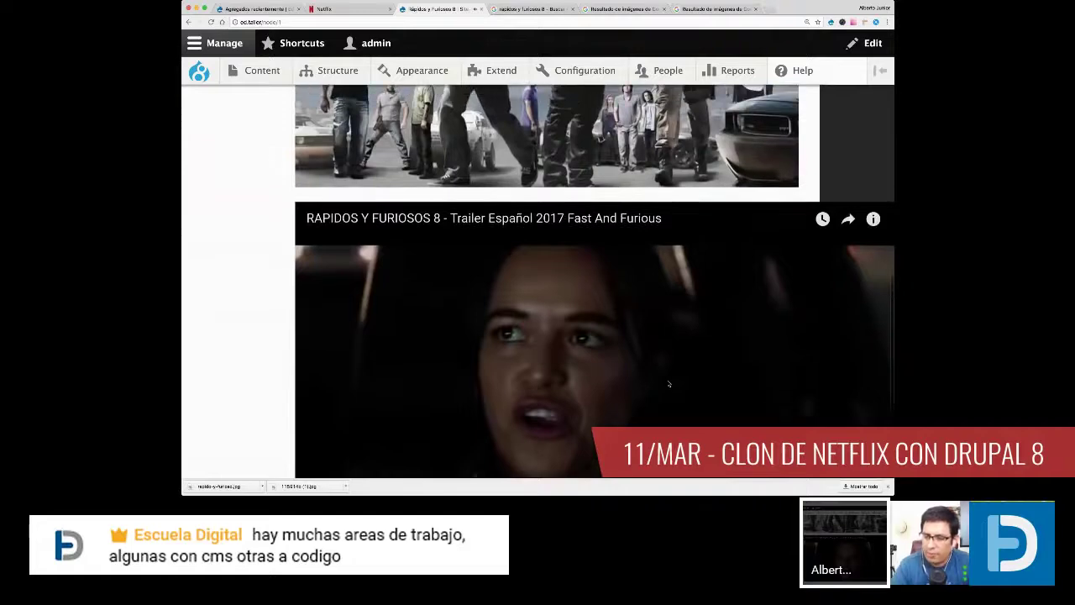
scroll(668, 384, up, 10)
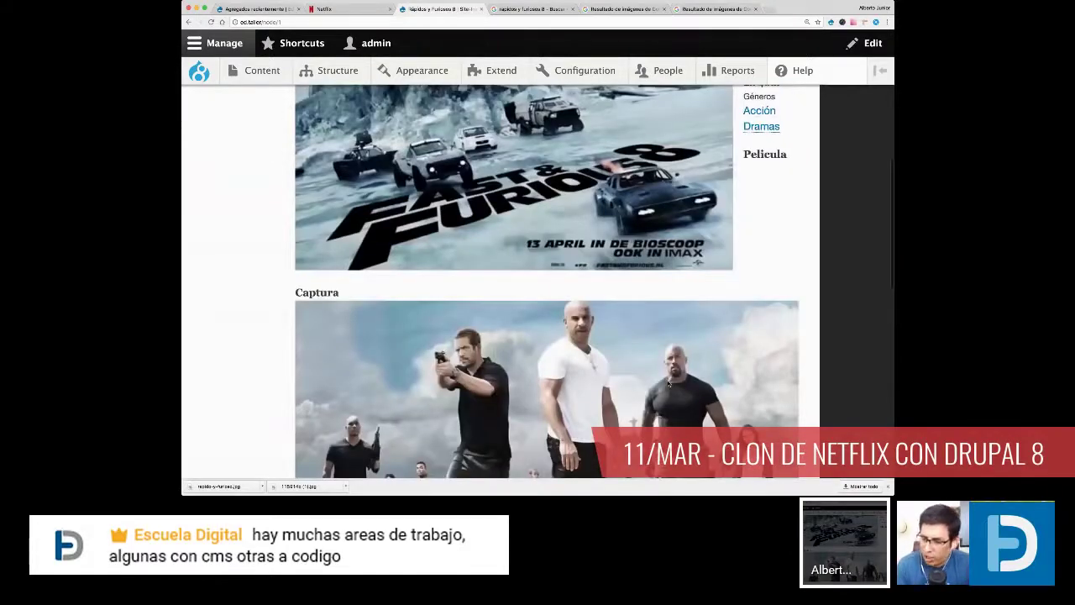
scroll(669, 384, up, 5)
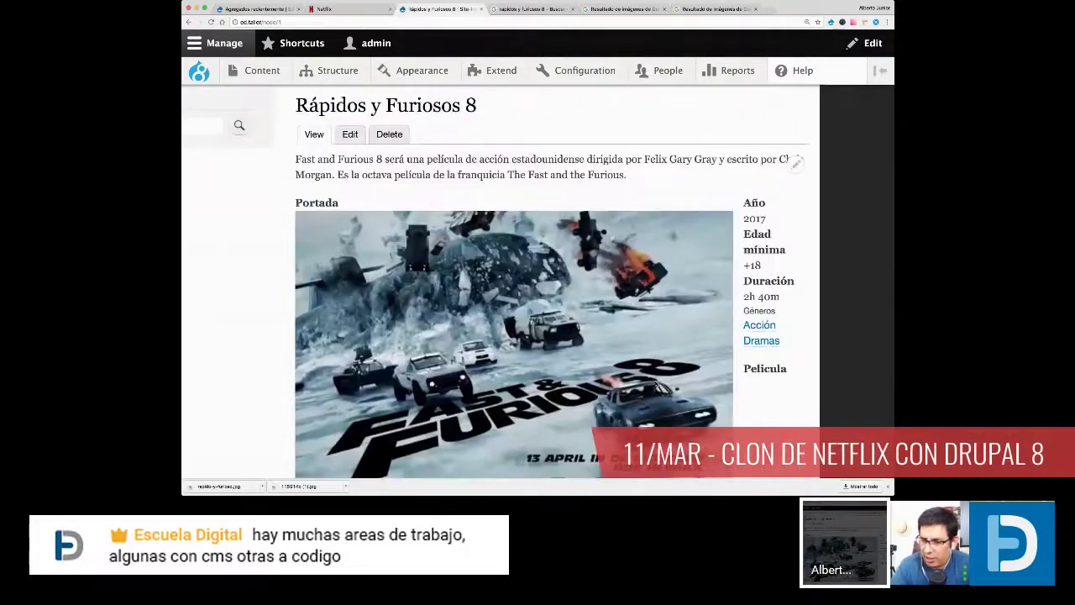
scroll(657, 384, left, 2)
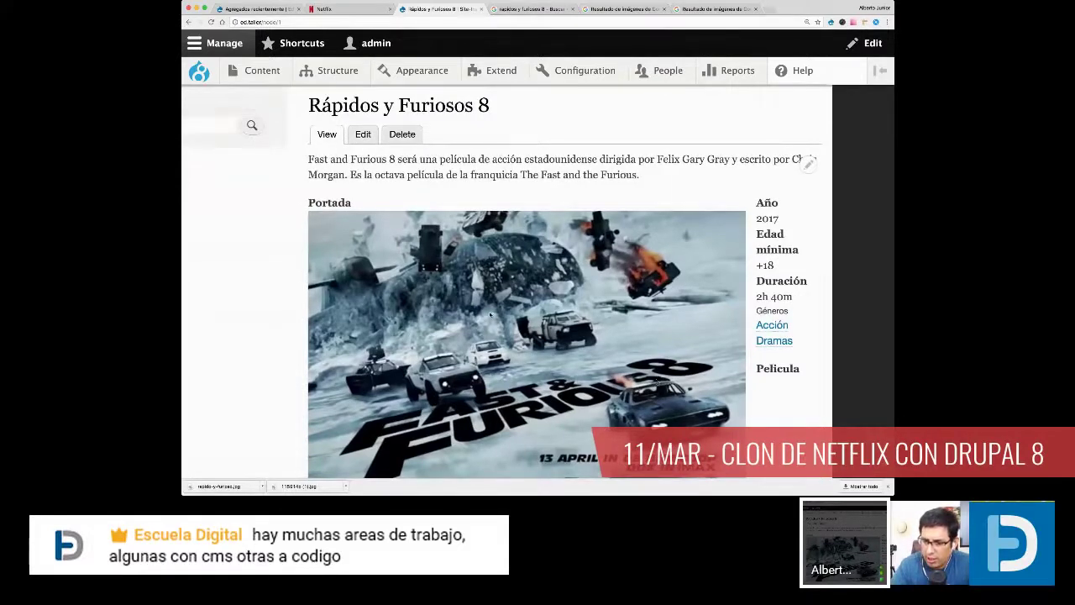
drag(659, 177, 502, 164)
click(305, 157)
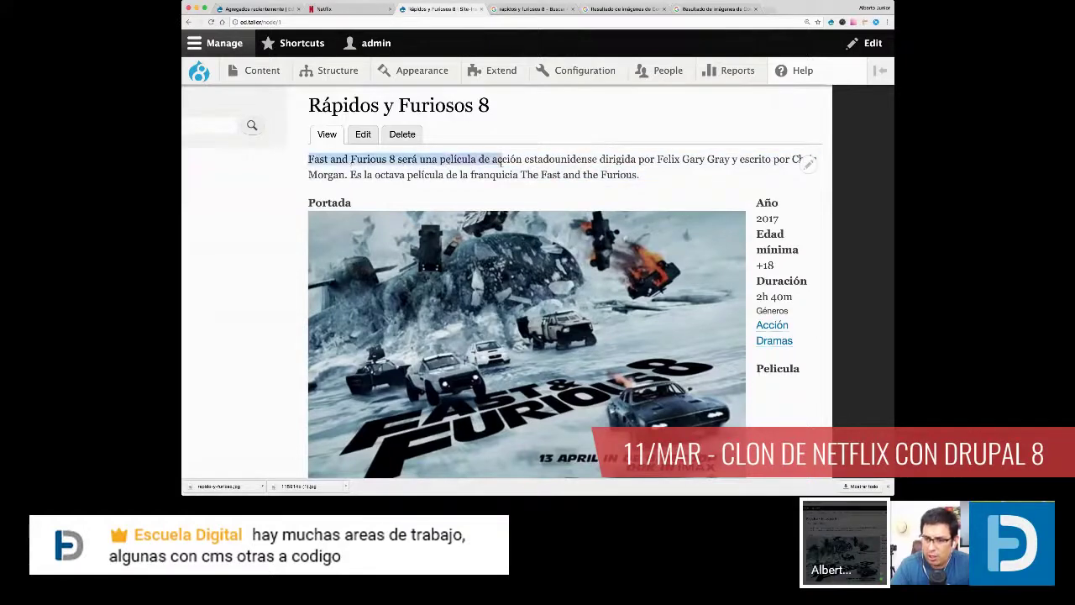
click(502, 165)
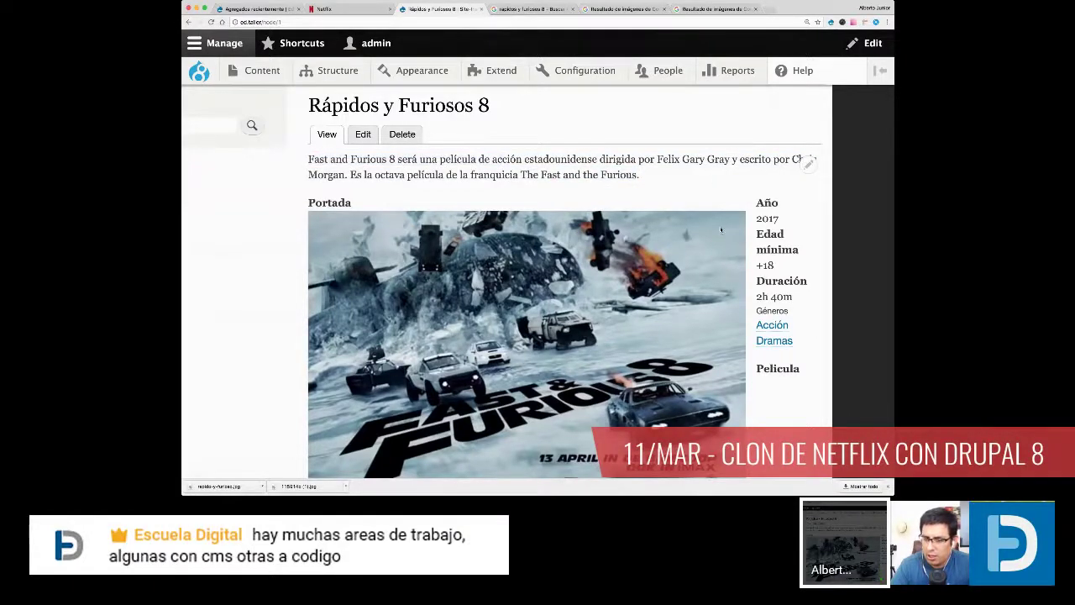
Step: Look over the movie page's Portada and Captura images and the paused trailer, ending back at the title
scroll(720, 230, down, 5)
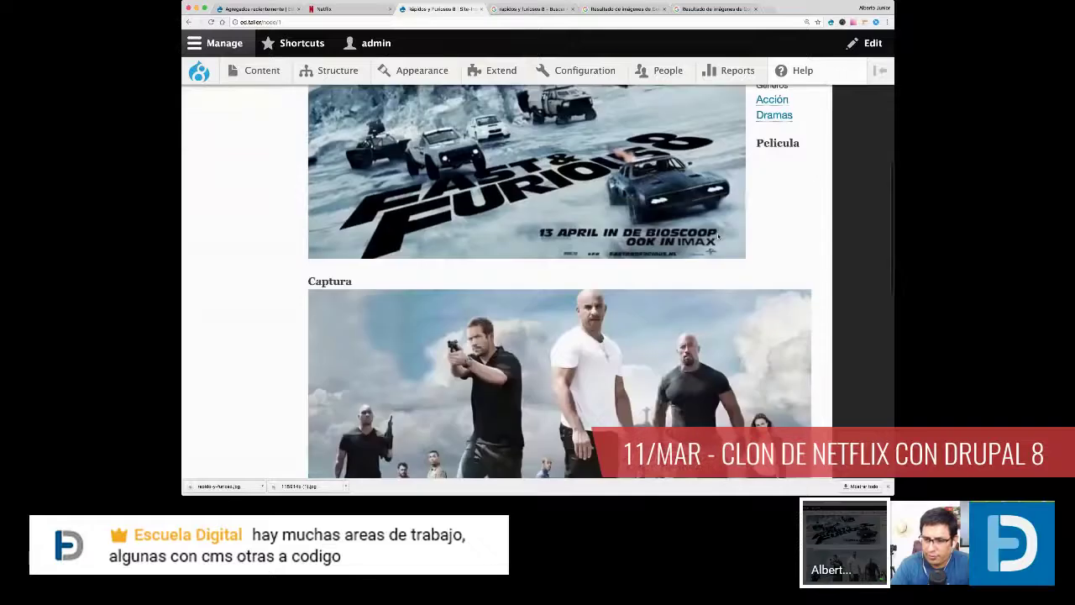
scroll(718, 238, down, 10)
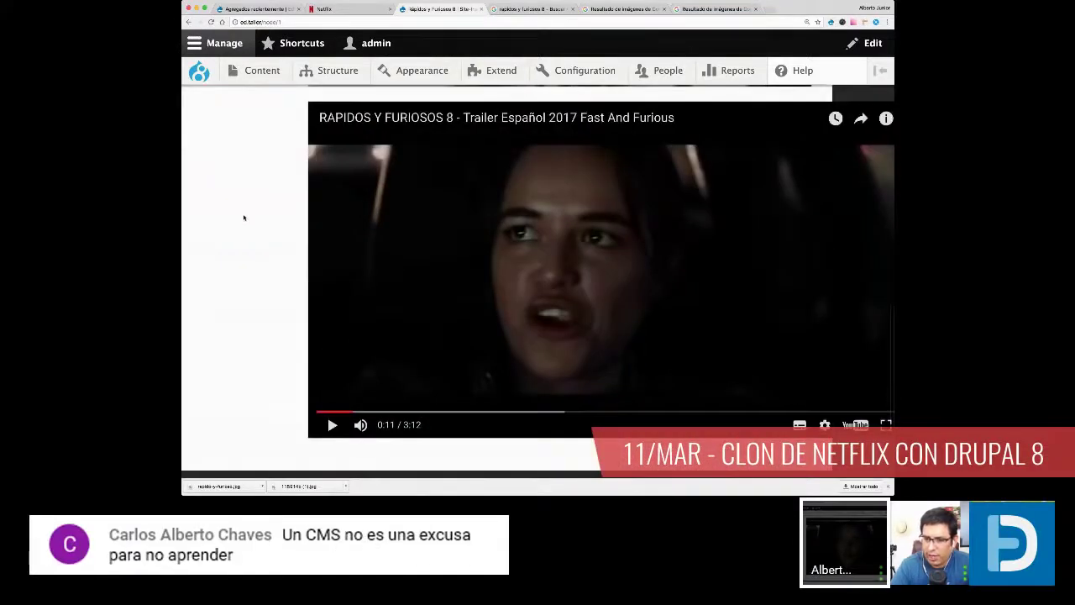
scroll(243, 217, up, 10)
scroll(243, 218, up, 1)
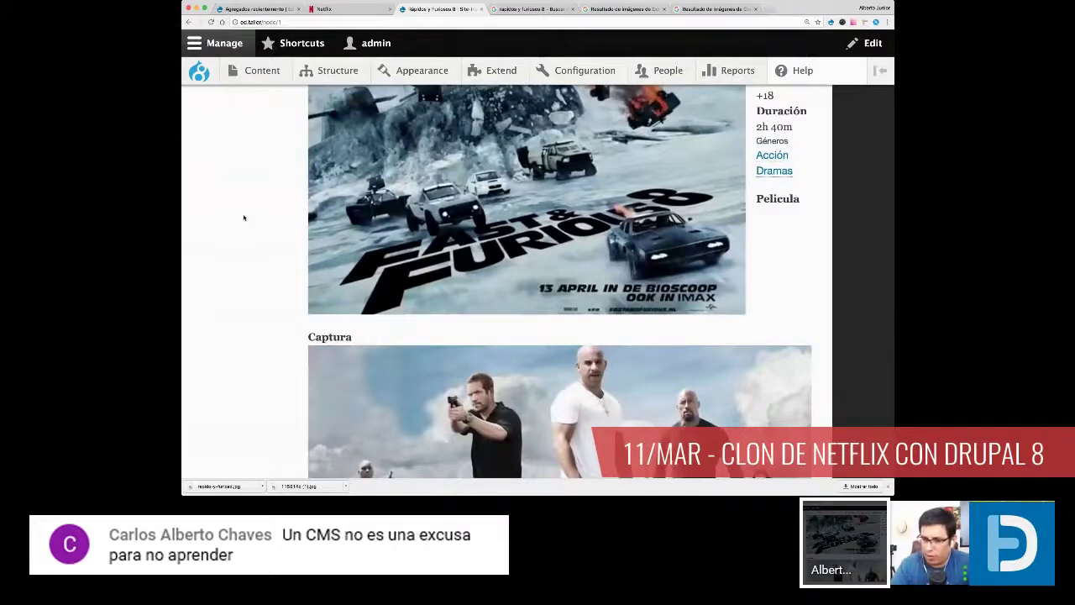
scroll(244, 217, down, 9)
scroll(223, 216, up, 2)
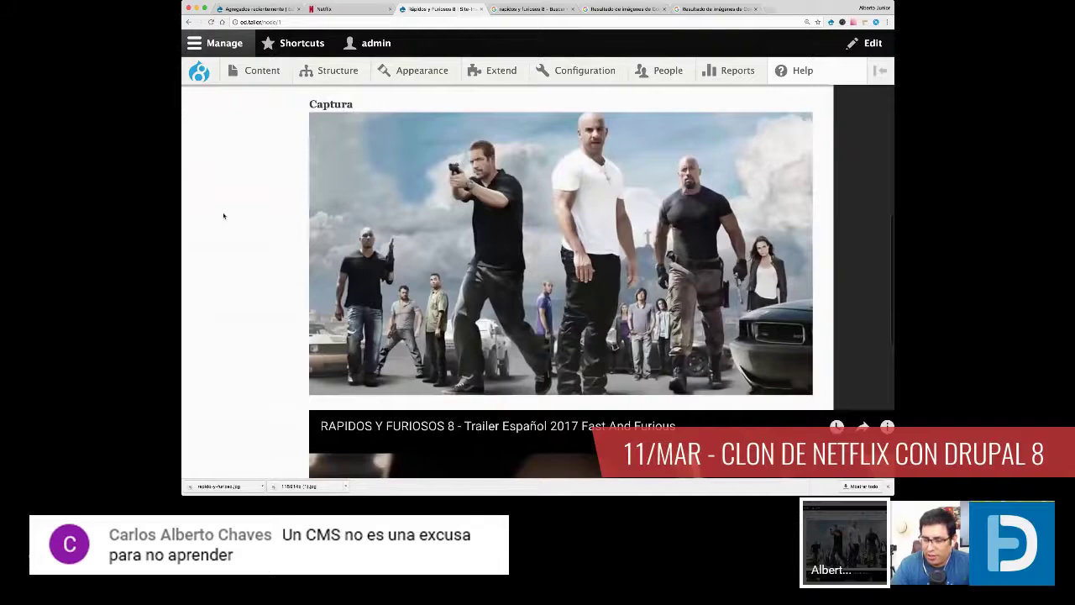
scroll(224, 215, up, 10)
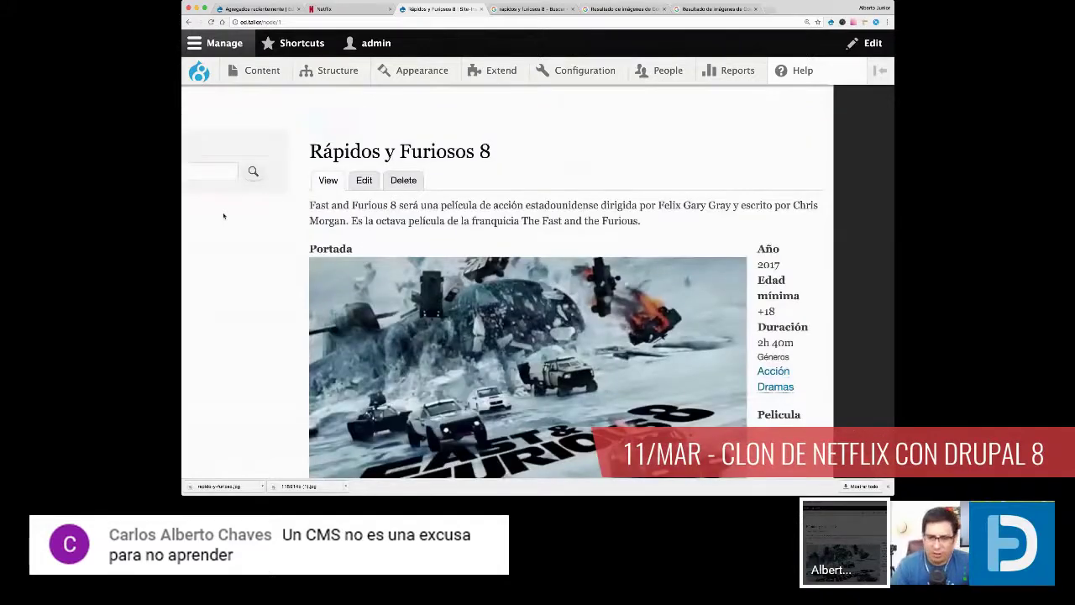
Step: Examine the full page layout around the movie, including the site header, search block and the Año, Edad mínima, Duración and Géneros details
scroll(223, 216, left, 2)
scroll(445, 252, left, 1)
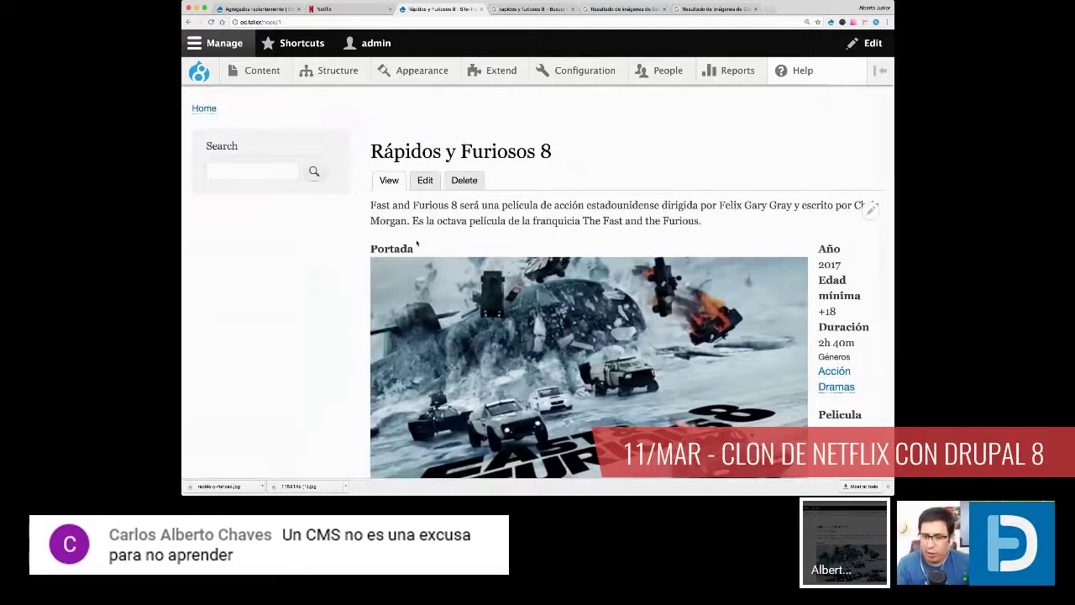
scroll(417, 243, up, 1)
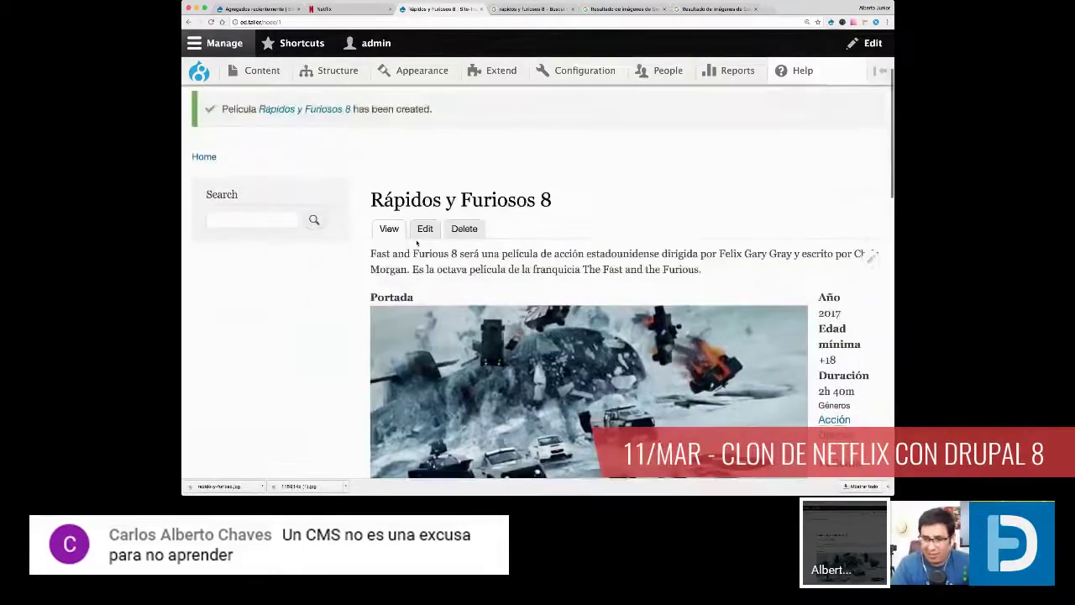
scroll(416, 243, up, 1)
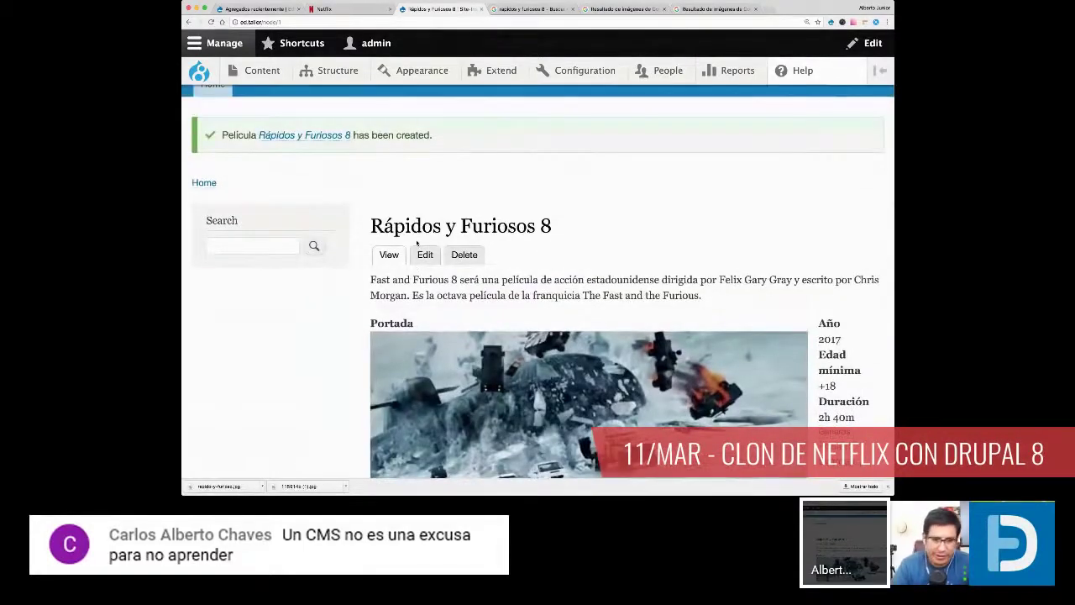
scroll(416, 243, up, 1)
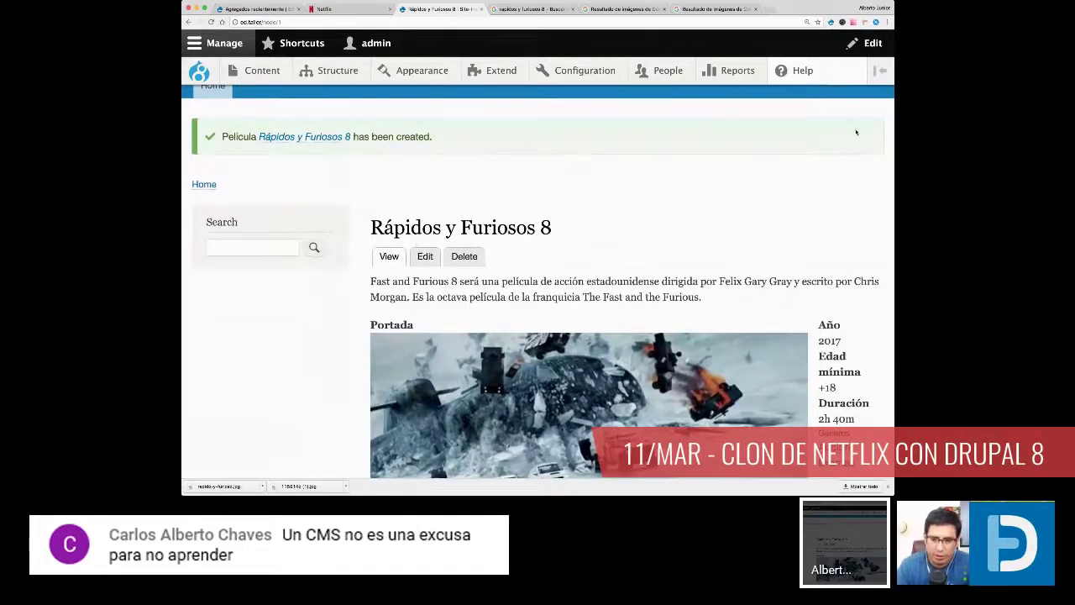
scroll(682, 217, up, 2)
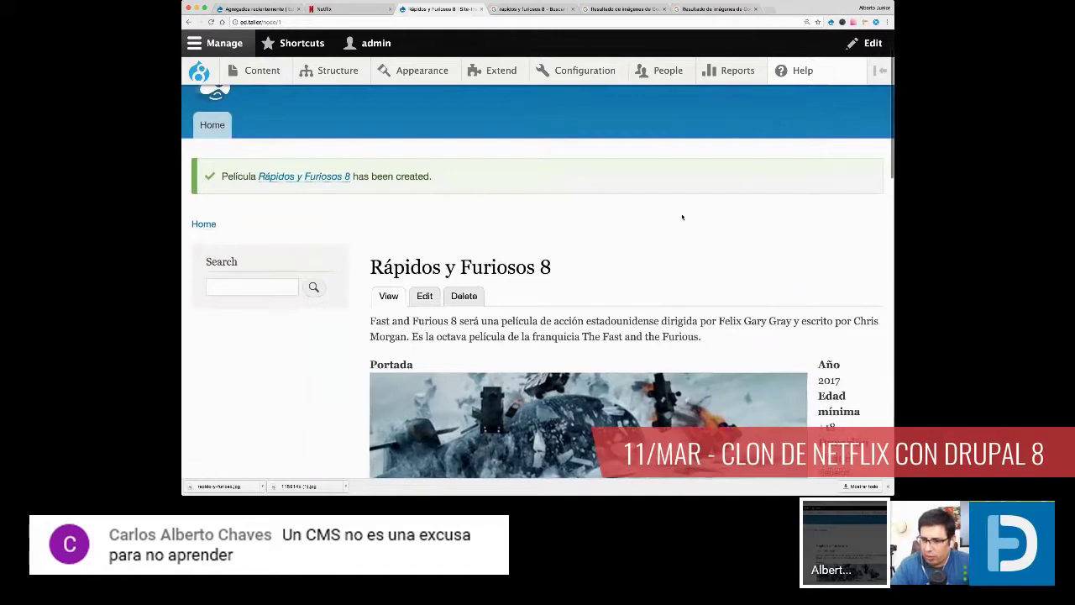
scroll(682, 218, up, 3)
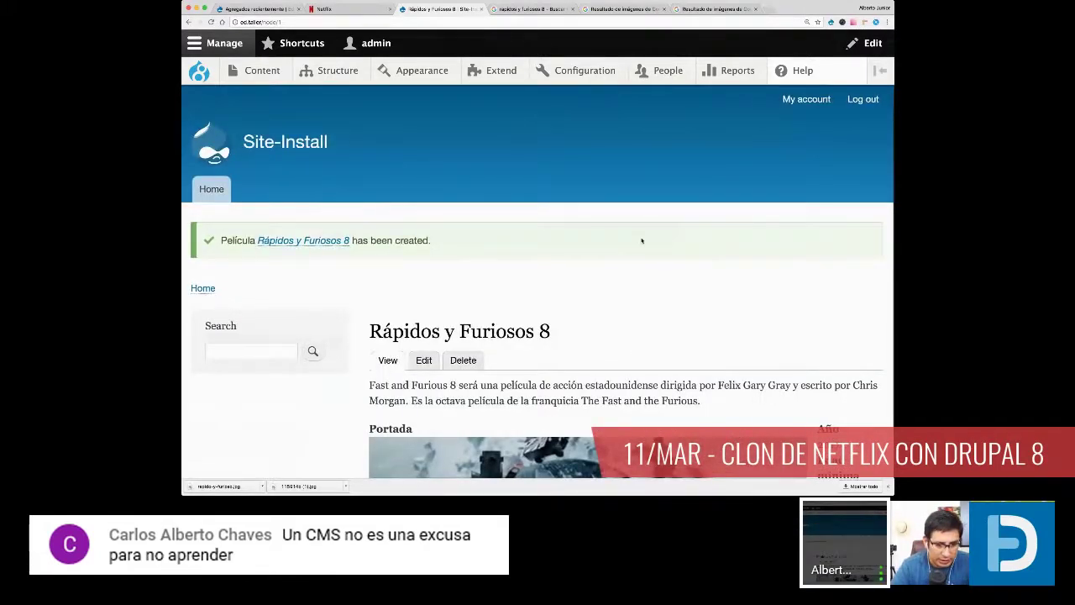
scroll(642, 241, down, 1)
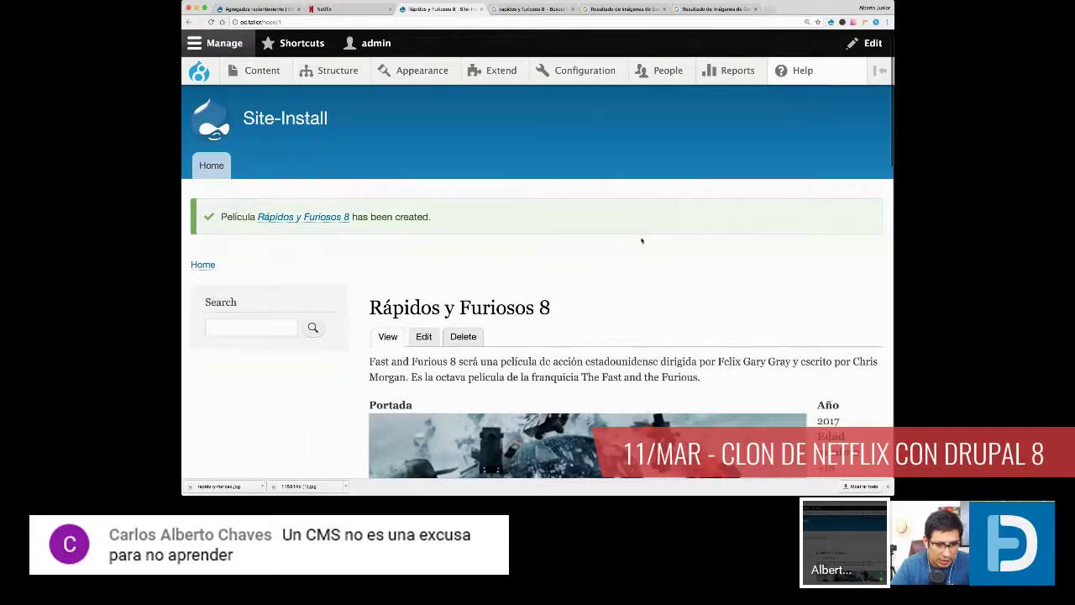
scroll(612, 199, down, 5)
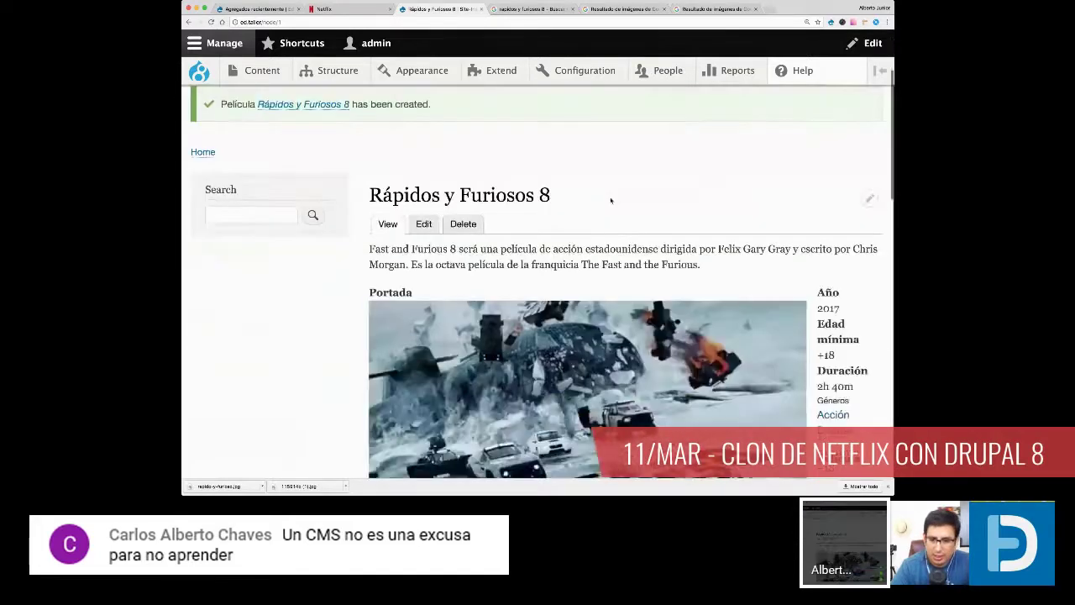
scroll(612, 199, down, 2)
scroll(475, 277, down, 1)
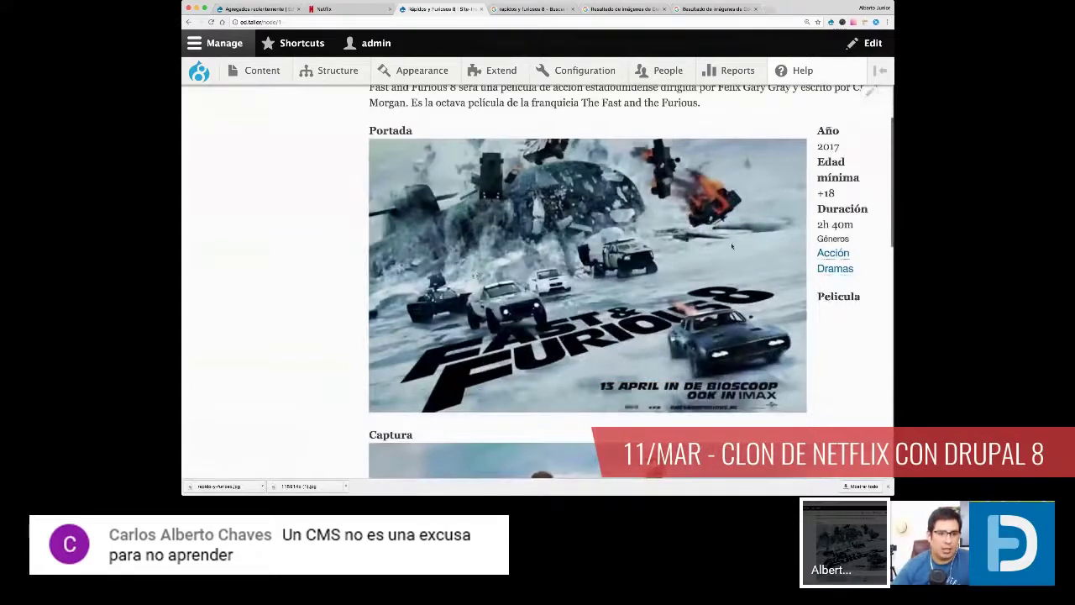
scroll(727, 263, up, 8)
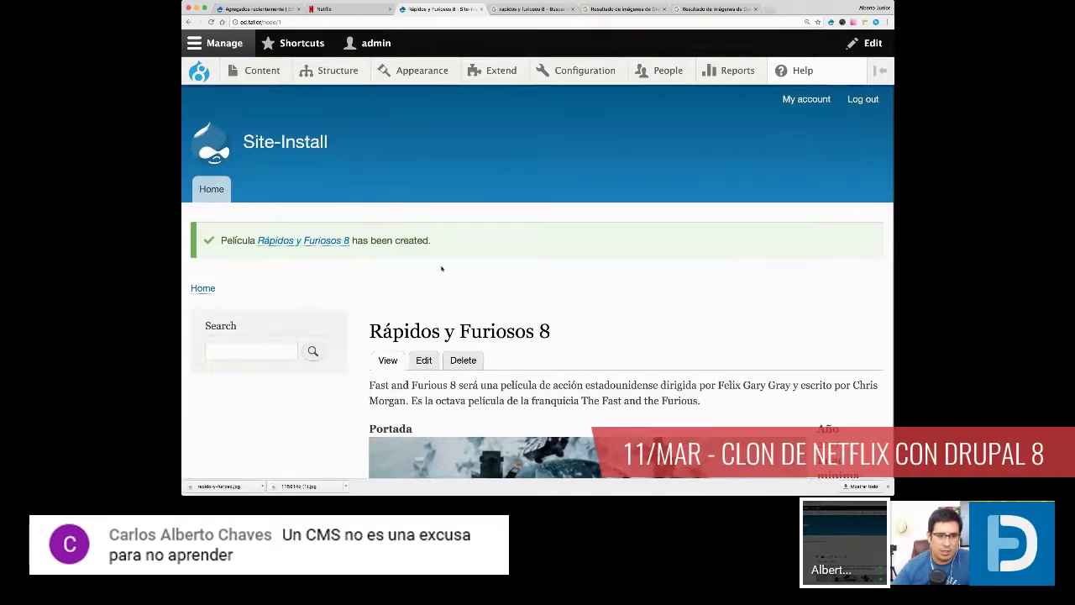
Step: Open the site's home page and look over its listing of the published movie
click(216, 189)
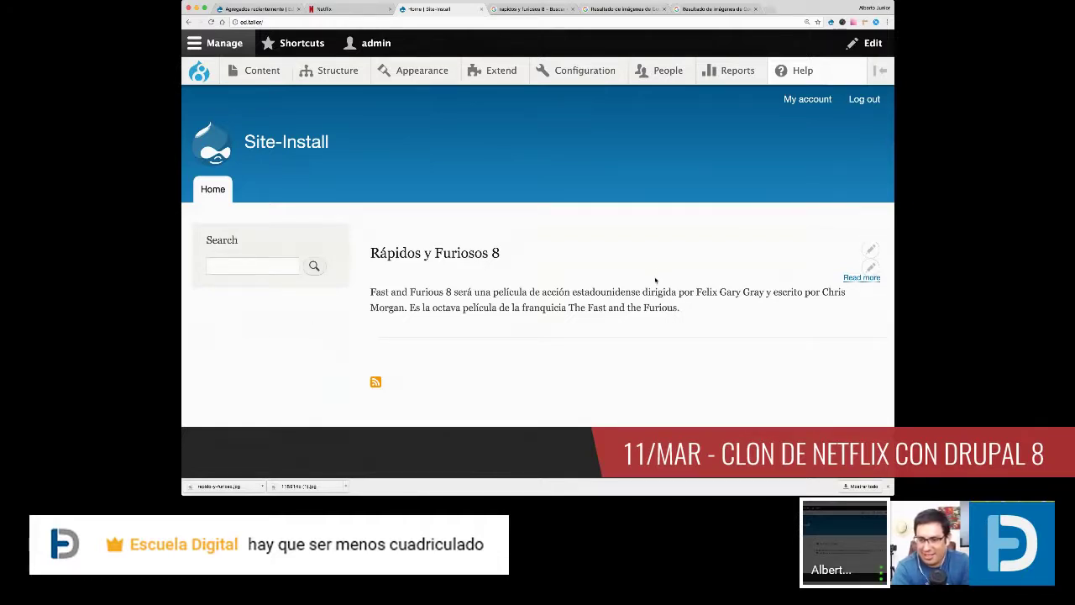
scroll(656, 279, down, 2)
scroll(656, 280, up, 2)
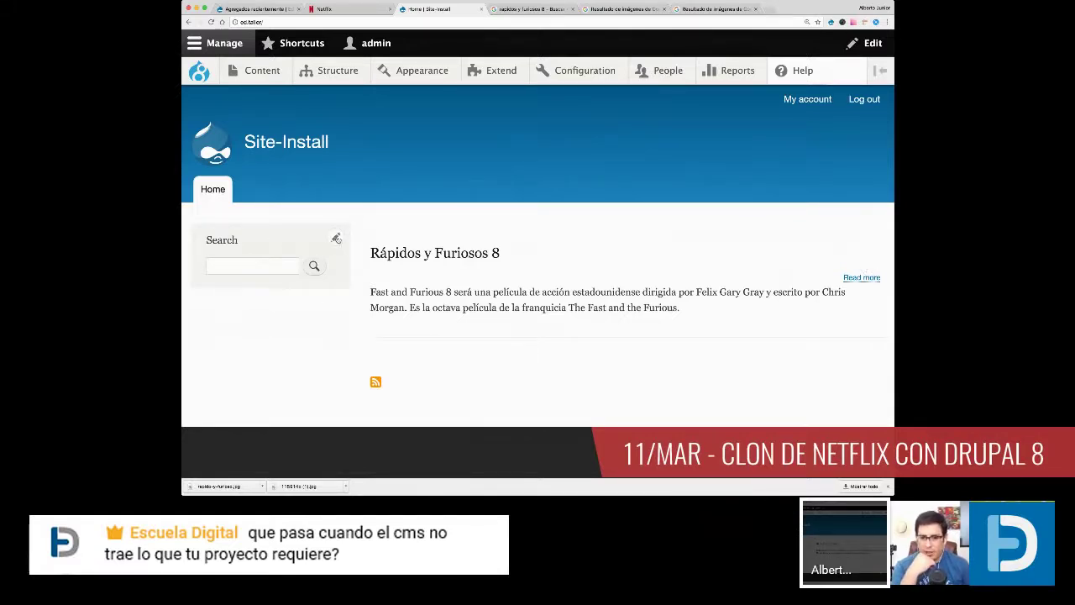
Step: Move the Search block to the Header region, save the block and check the home page
click(336, 240)
click(337, 241)
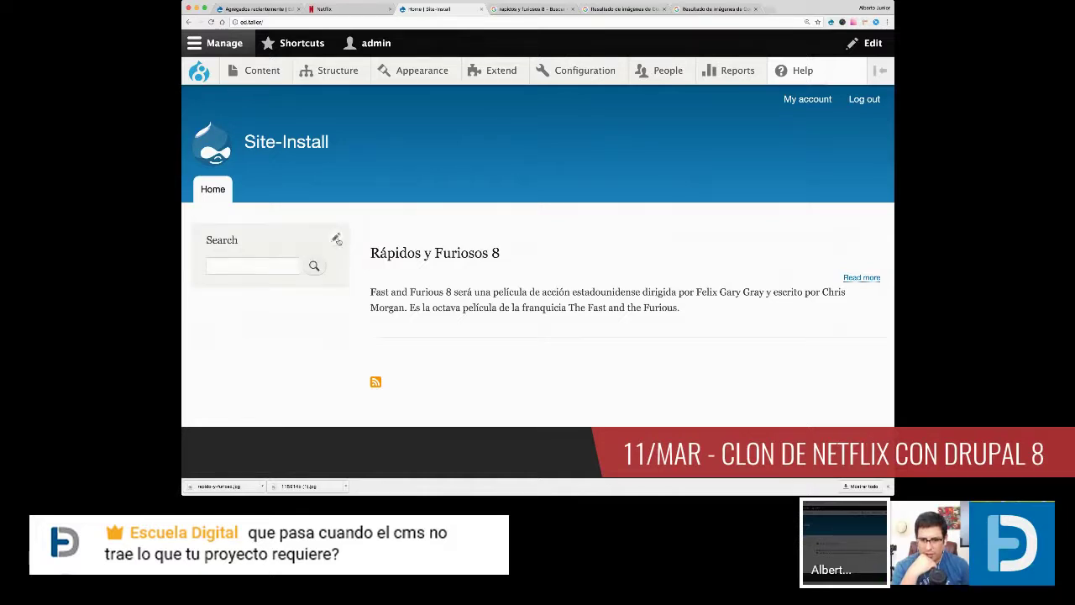
click(337, 241)
click(307, 257)
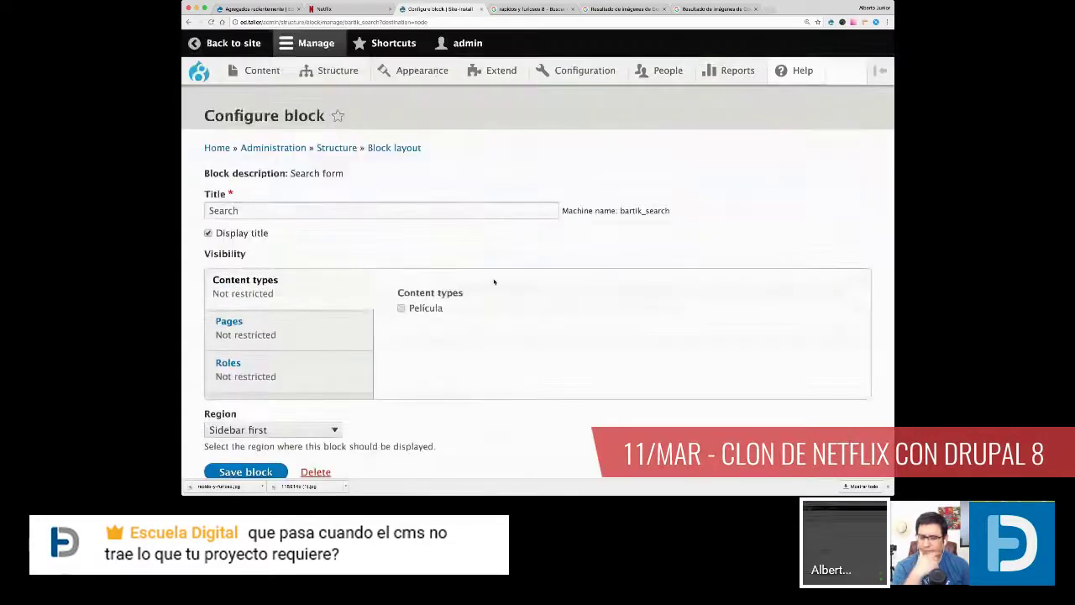
scroll(266, 361, down, 2)
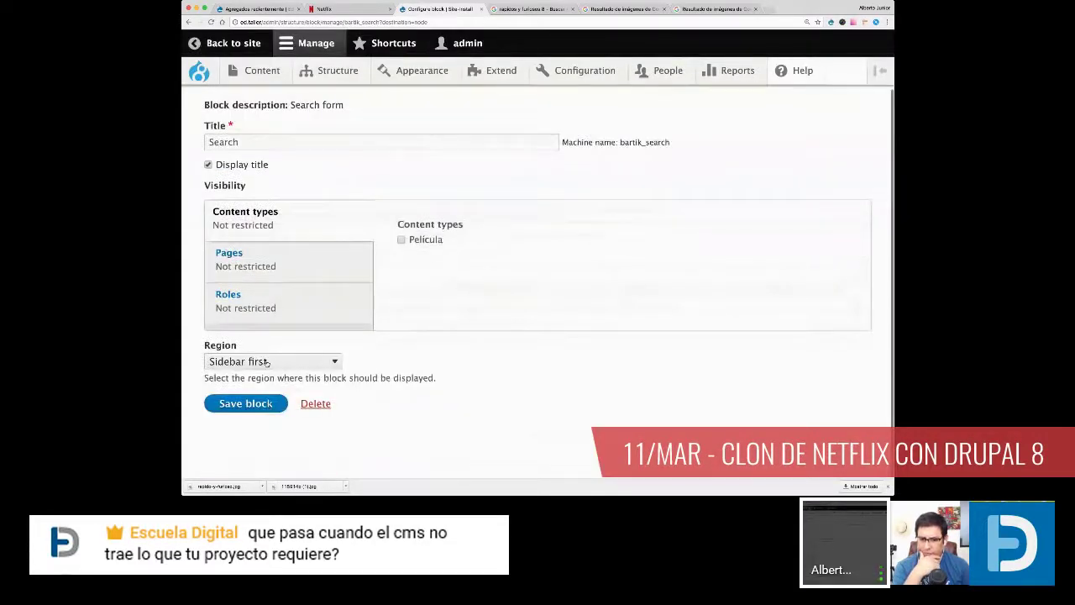
click(266, 361)
click(265, 256)
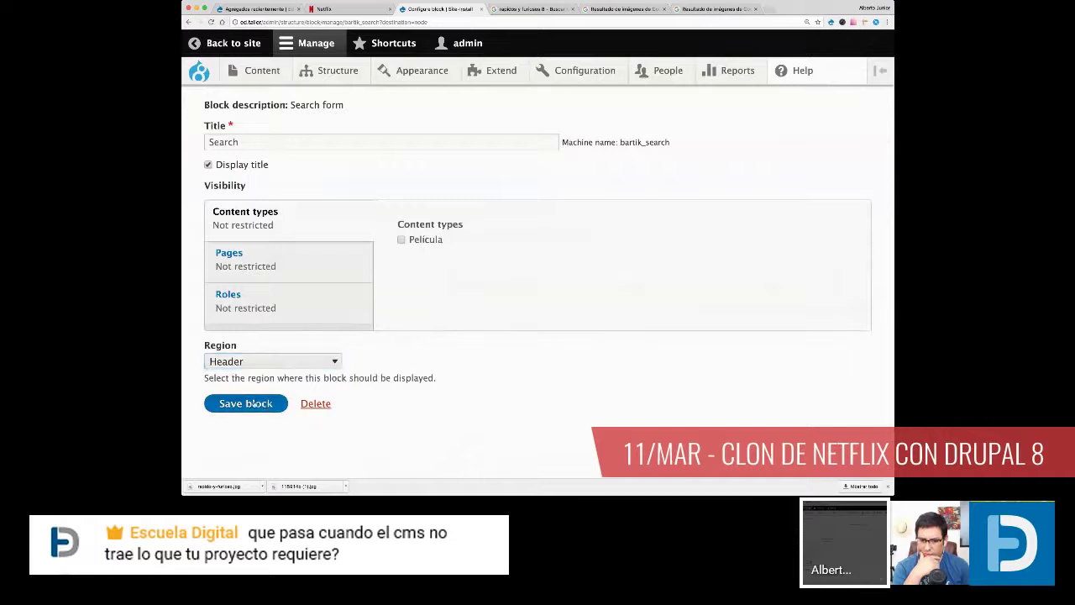
click(254, 404)
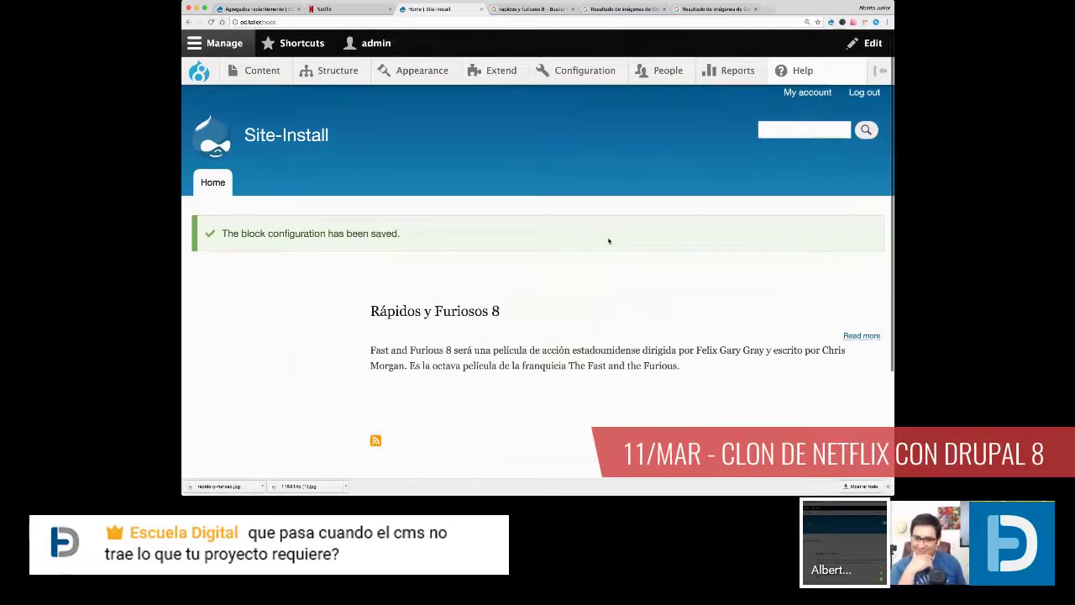
scroll(258, 306, down, 3)
scroll(258, 306, up, 2)
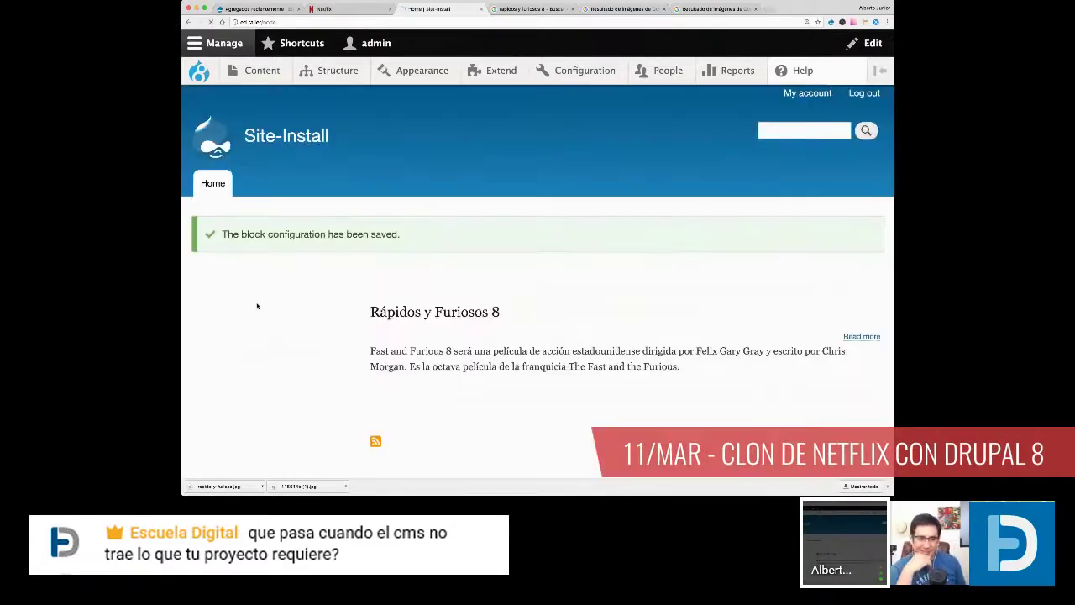
Step: Open the home page listing's view for editing and examine its advanced settings and Format section
scroll(751, 294, down, 1)
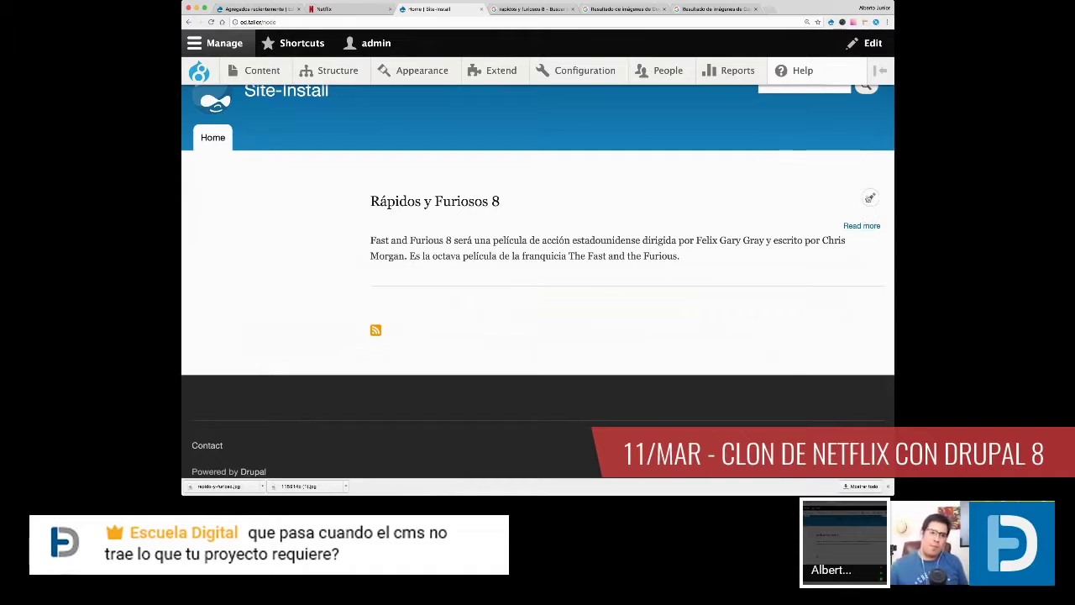
click(870, 198)
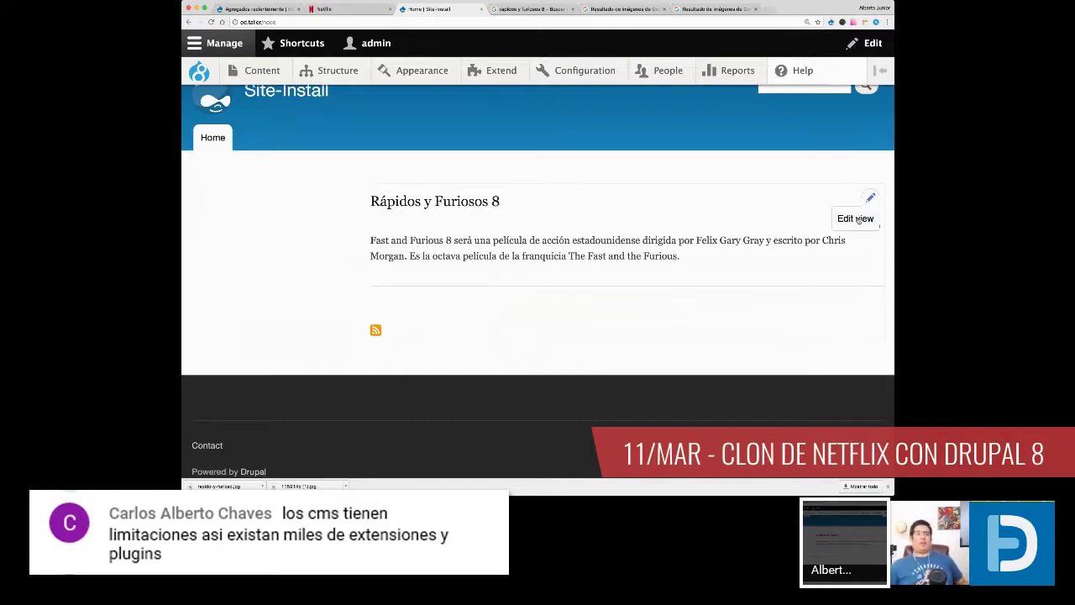
click(856, 219)
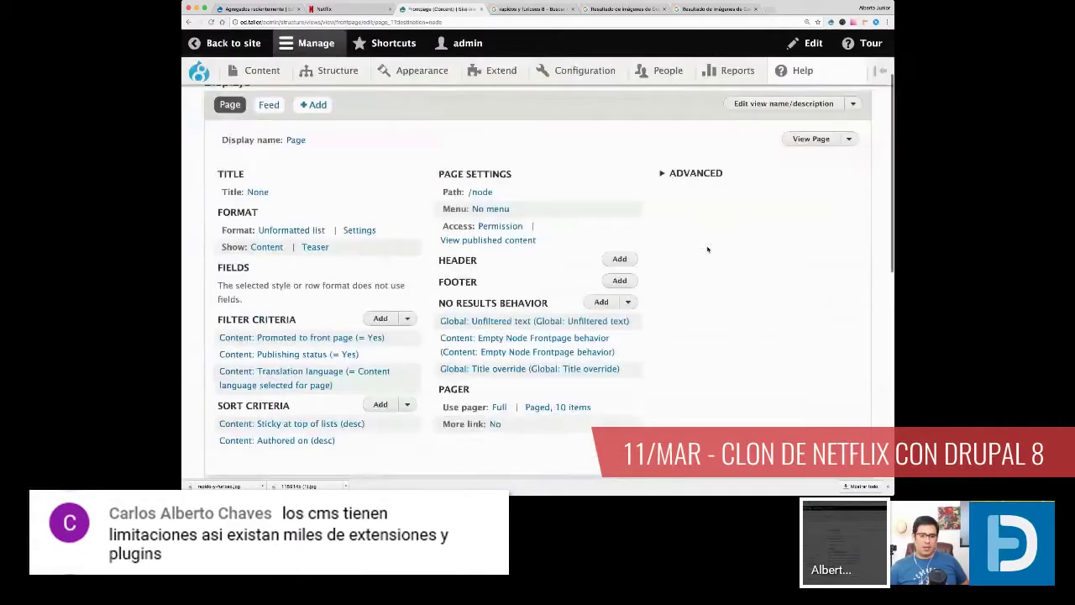
scroll(707, 248, down, 1)
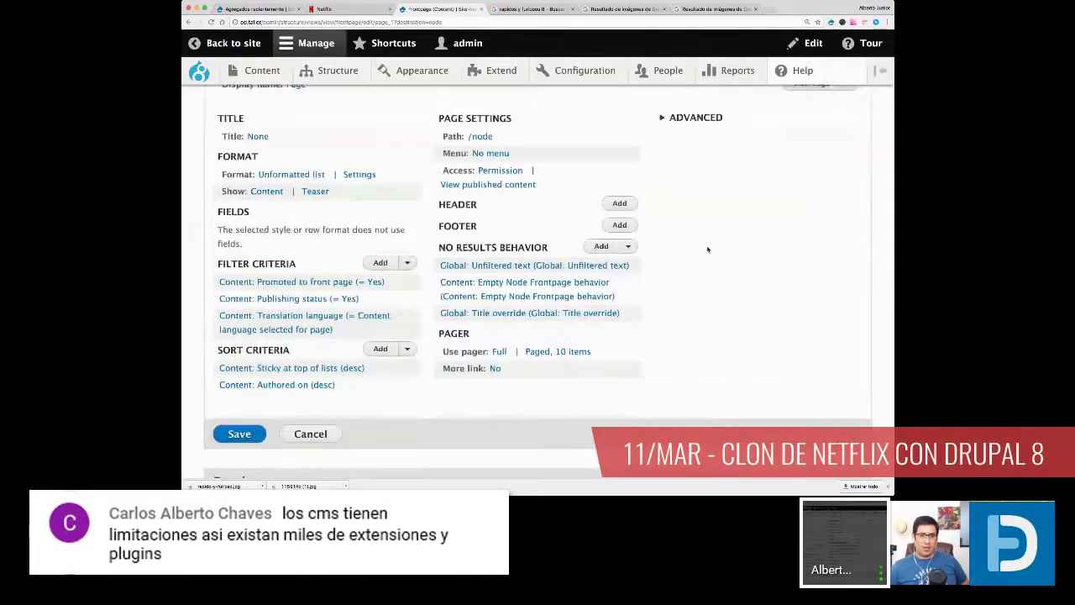
click(696, 119)
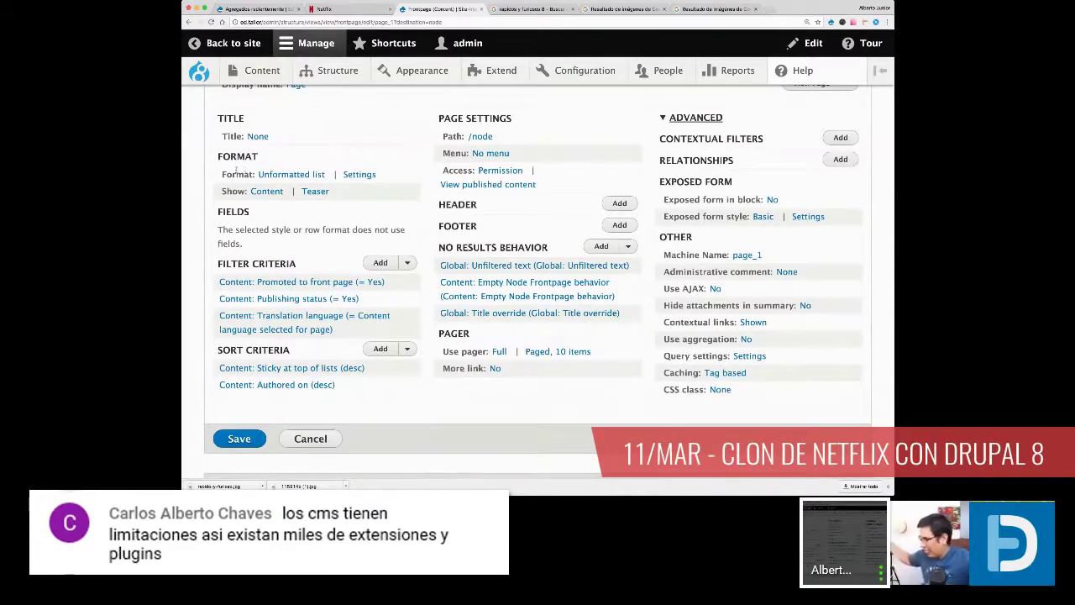
drag(217, 155, 343, 174)
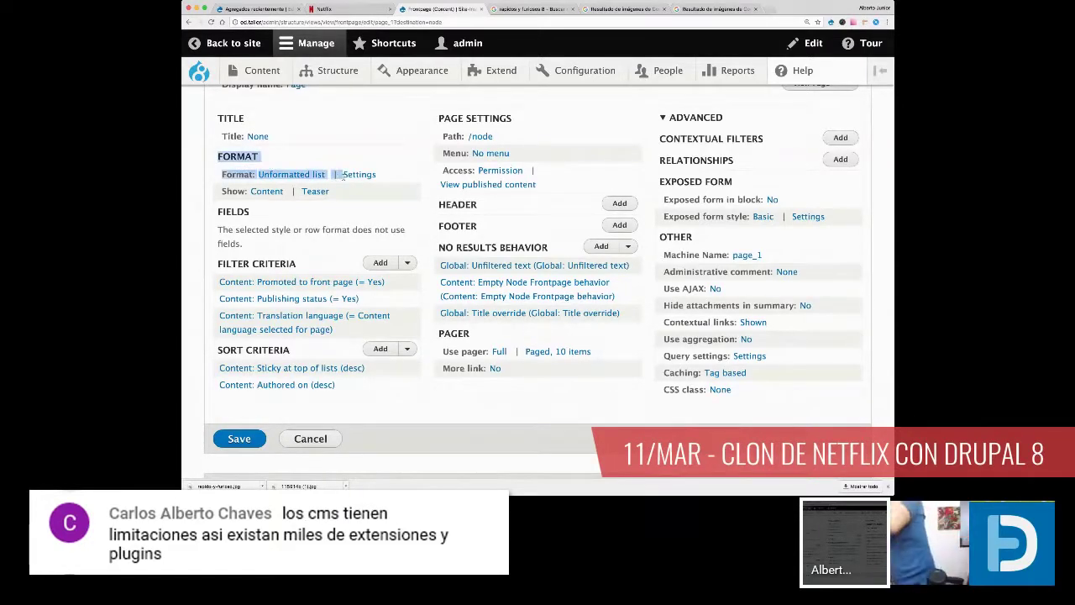
Step: Try to switch the front page view's format to Table for all displays
click(344, 185)
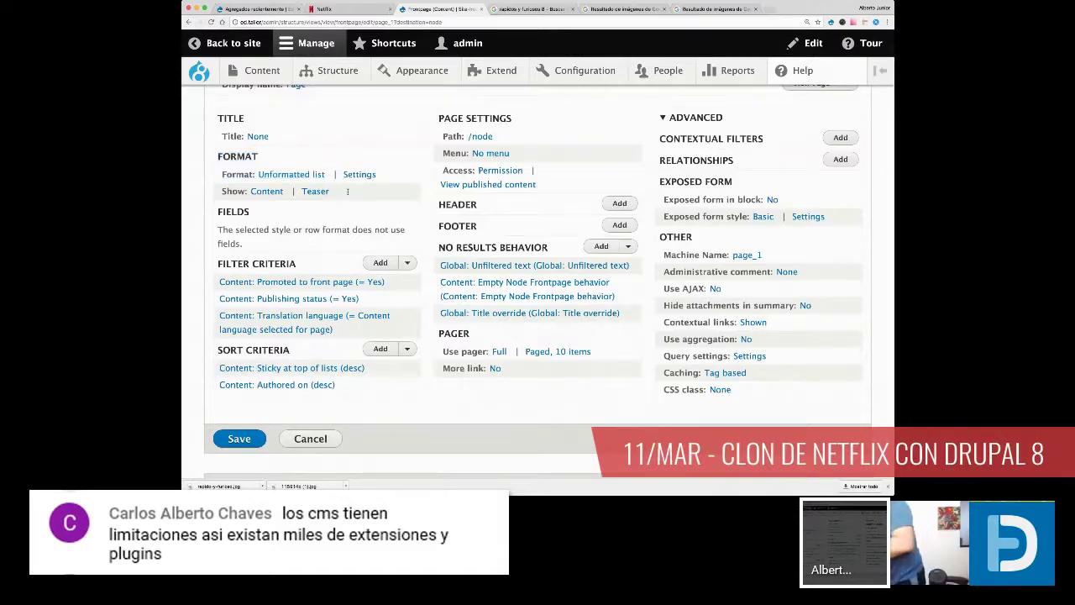
click(299, 177)
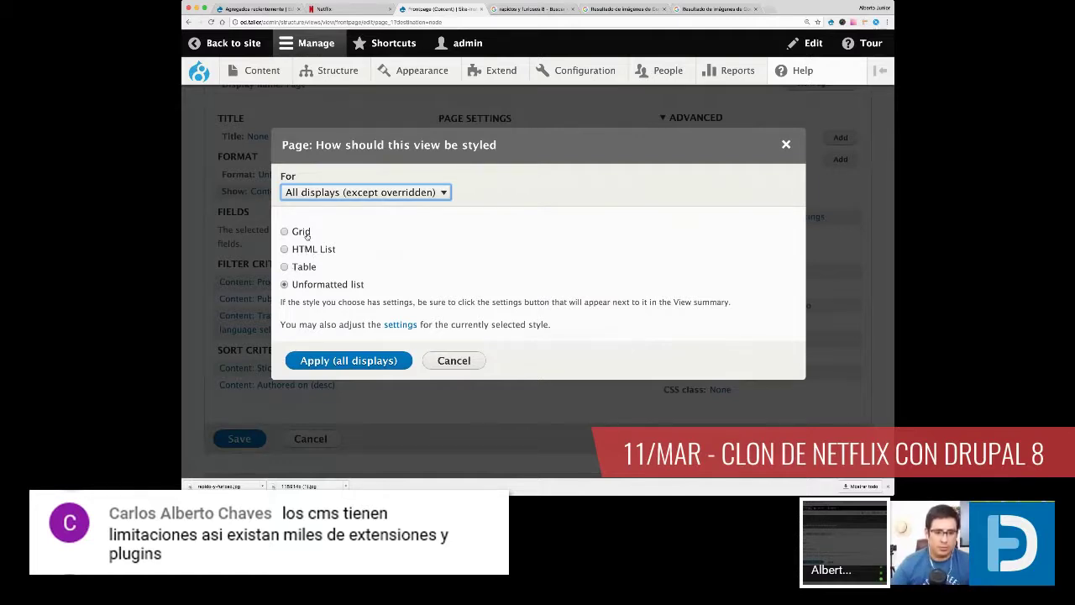
click(306, 268)
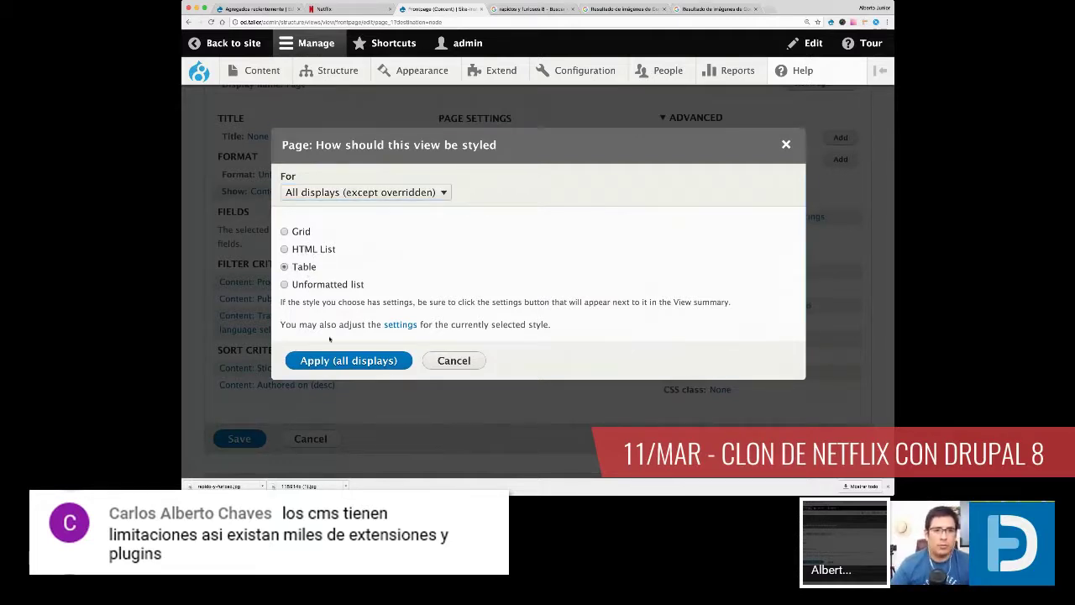
click(349, 360)
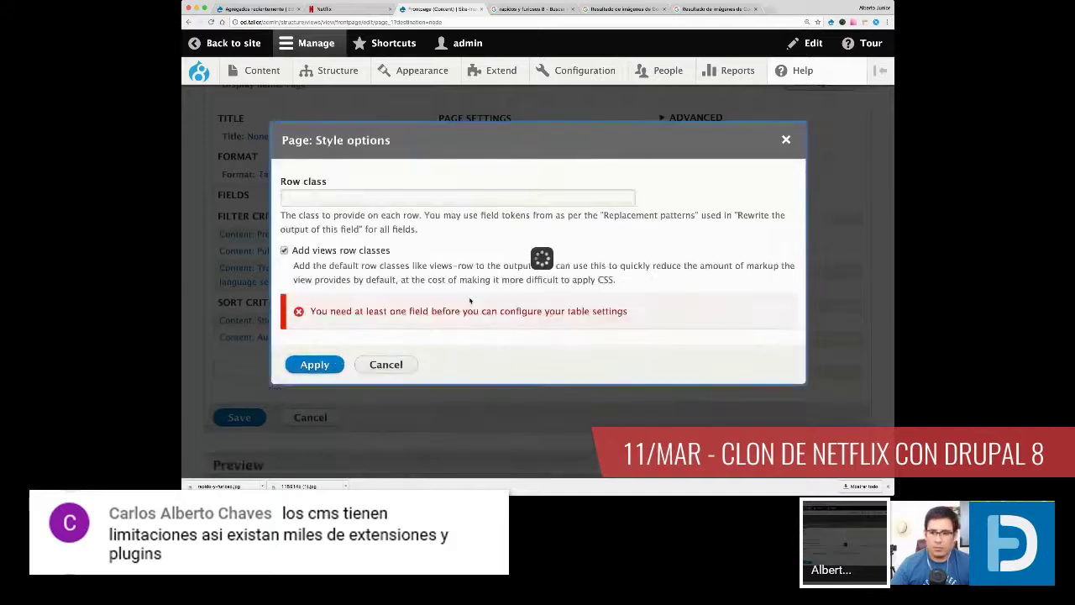
click(386, 365)
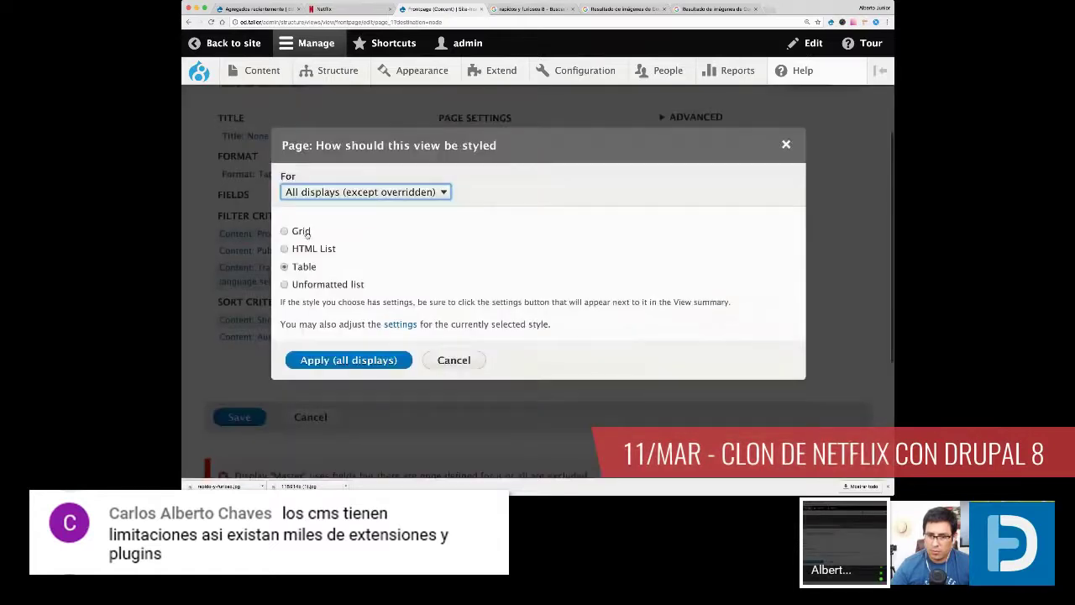
Step: Set the front page view's format to Grid with 3 columns, save the view and check the home page listing
click(284, 231)
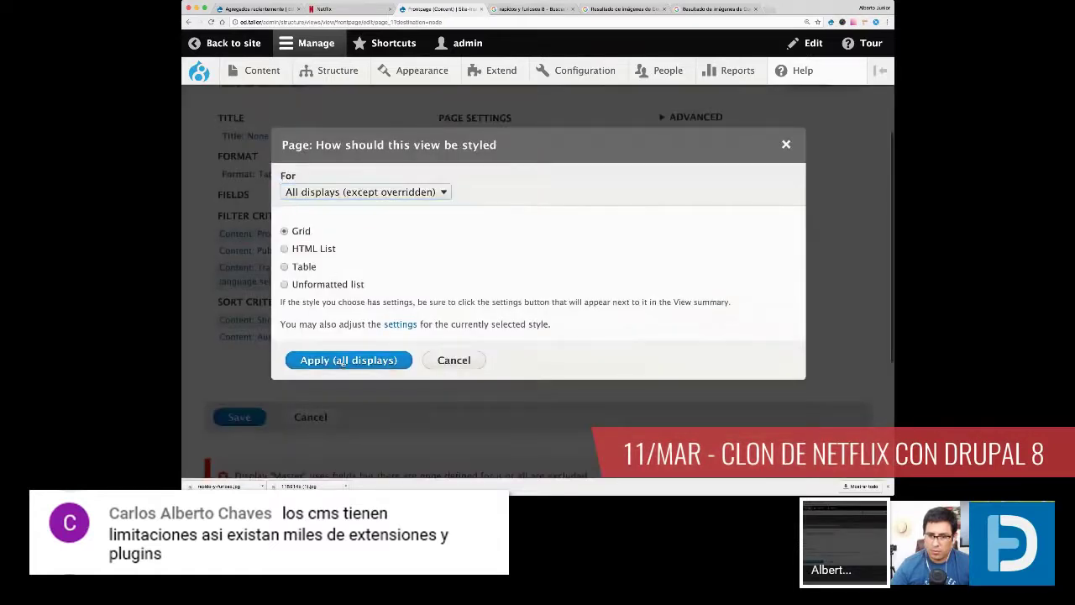
click(342, 362)
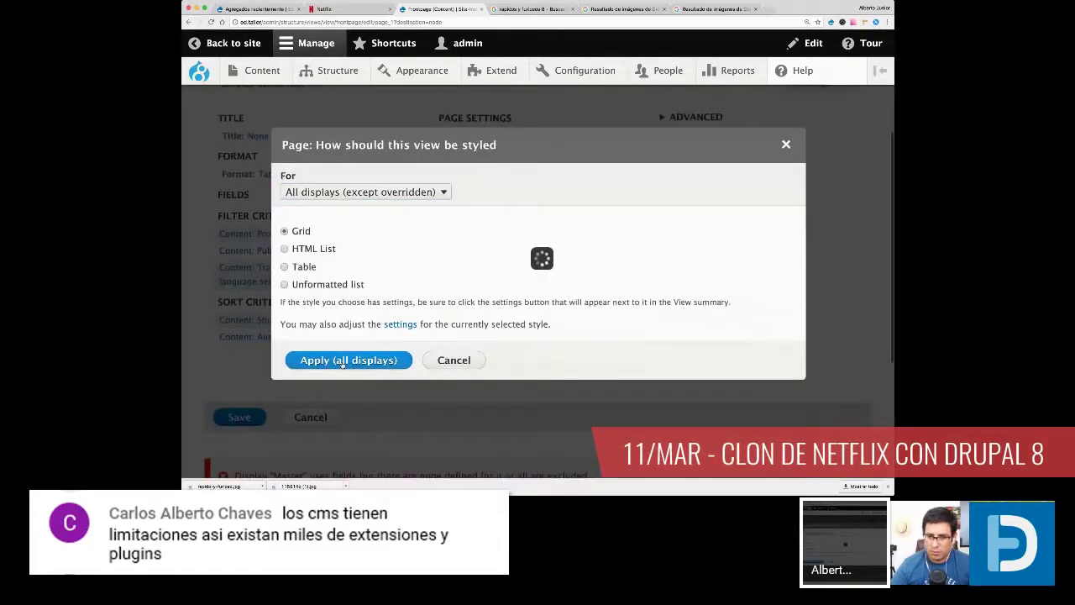
key(Tab)
text(3)
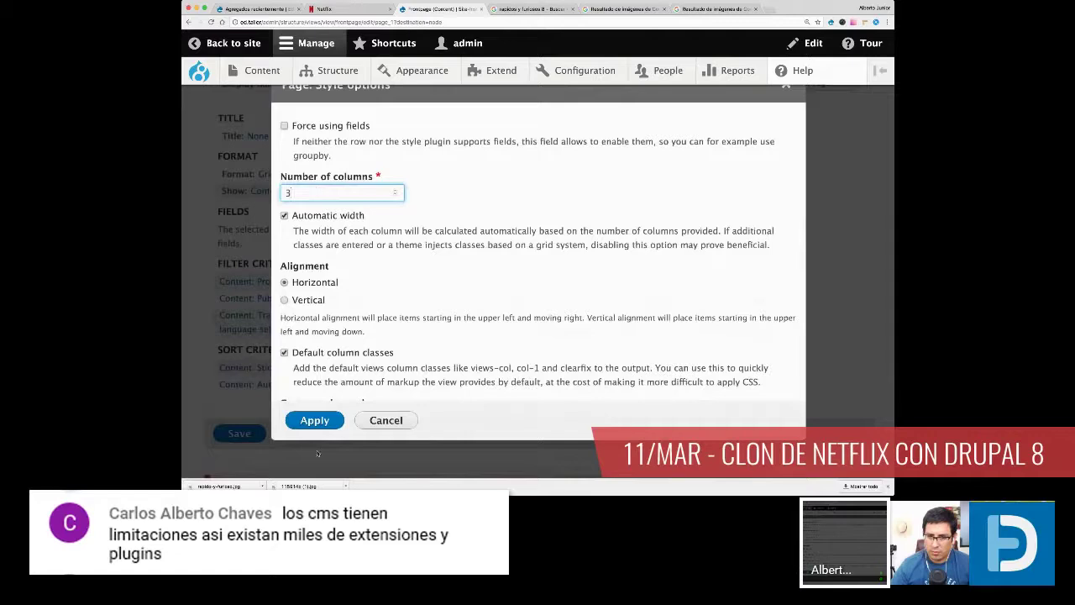
click(316, 422)
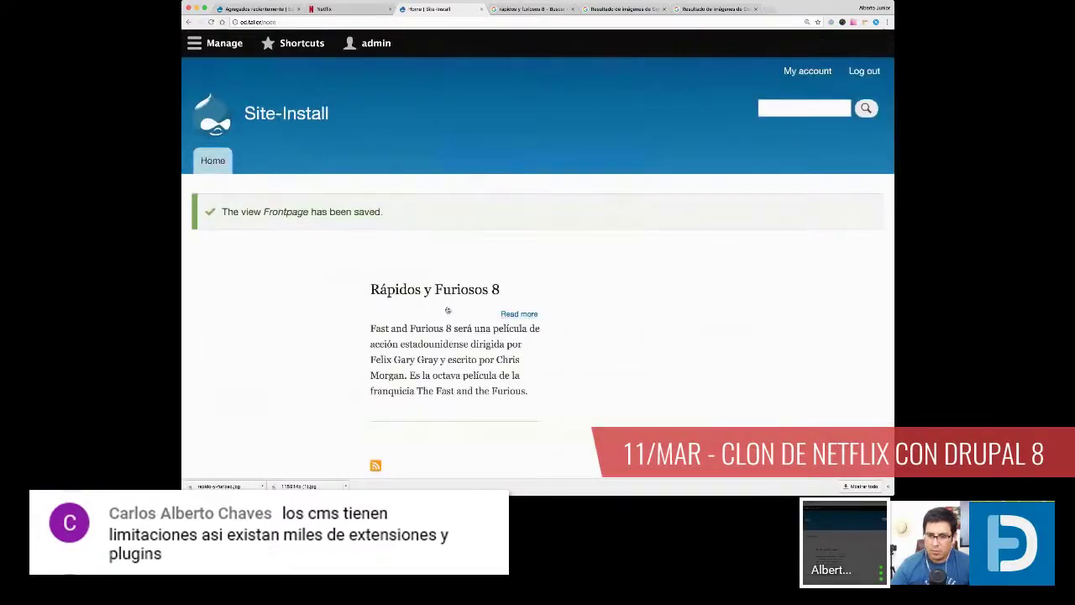
scroll(449, 309, down, 3)
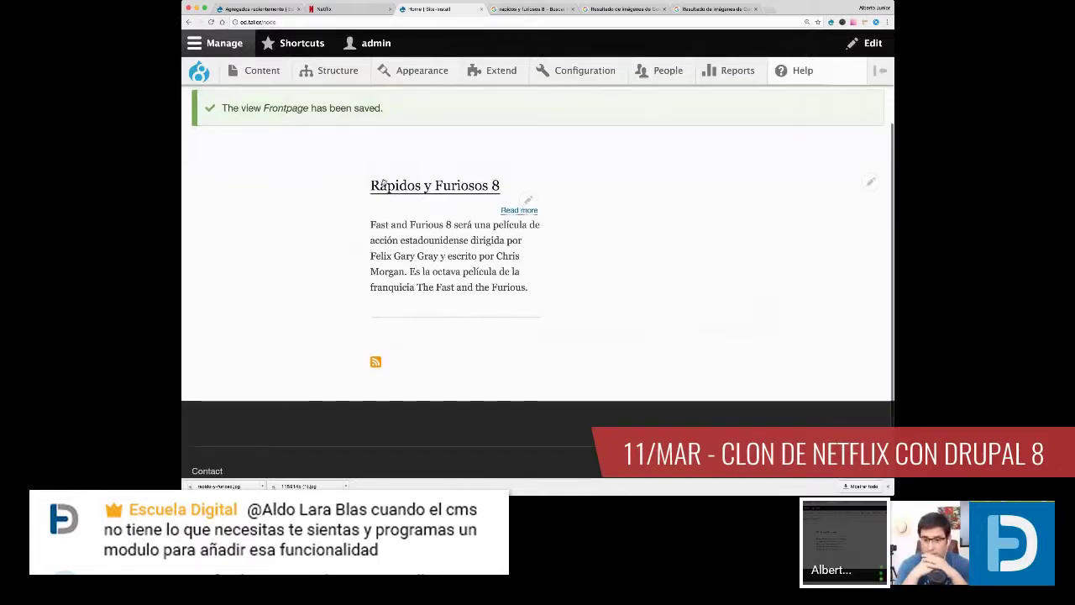
scroll(325, 323, up, 2)
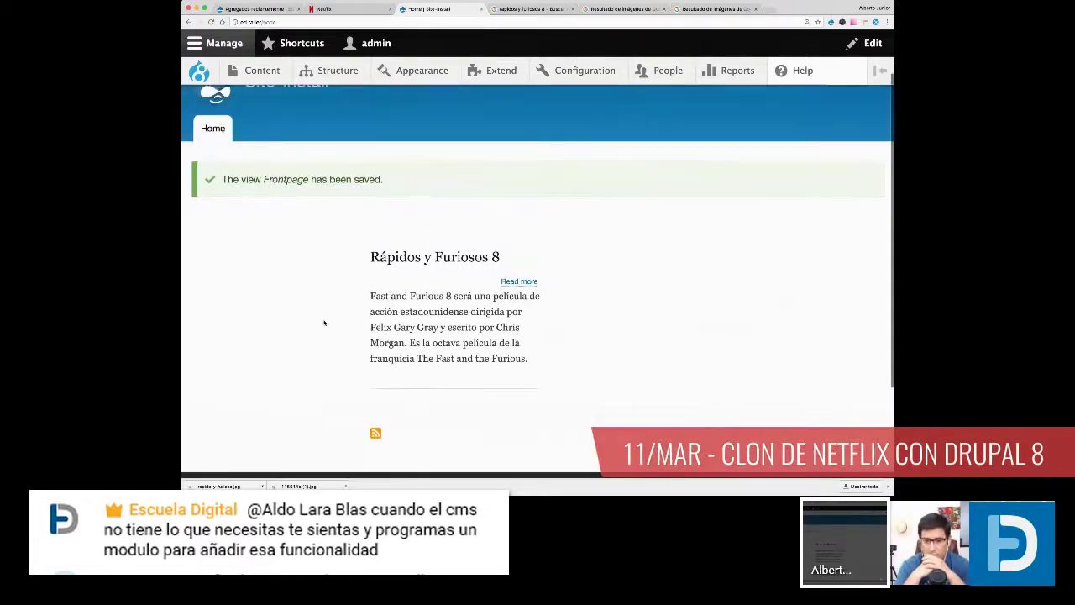
scroll(324, 323, up, 2)
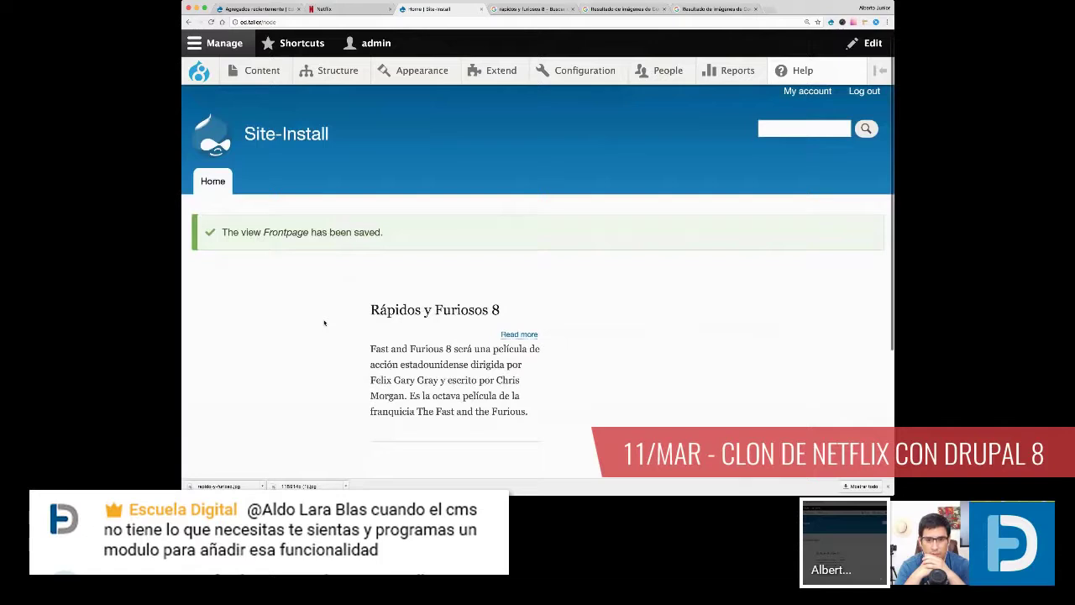
scroll(614, 338, down, 2)
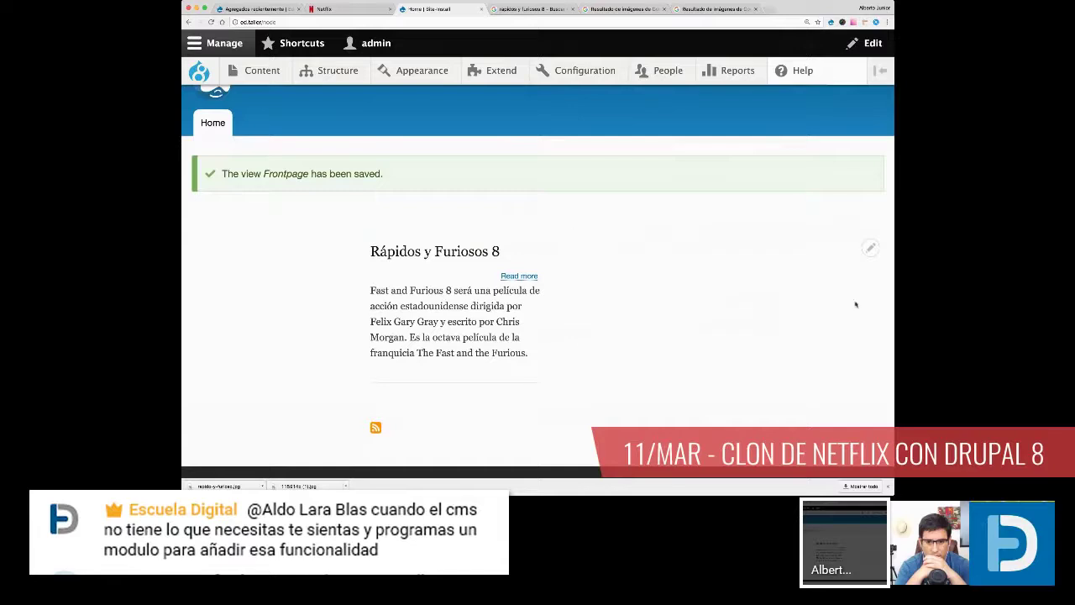
scroll(820, 335, down, 1)
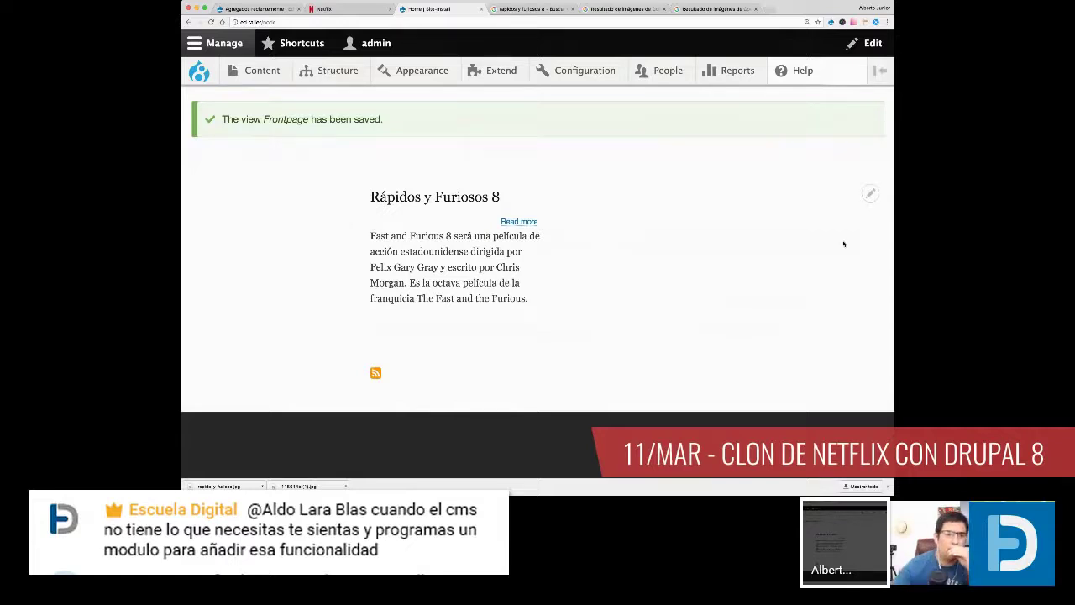
Step: Open the home page listing's view for editing and set its format to Unformatted list for all displays
click(870, 193)
click(857, 216)
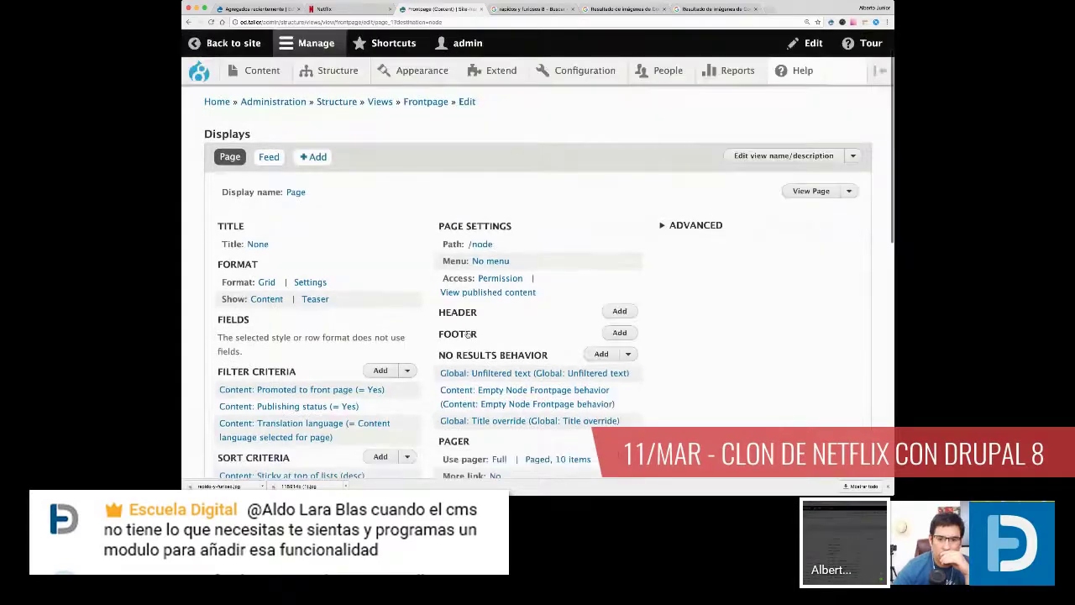
click(266, 282)
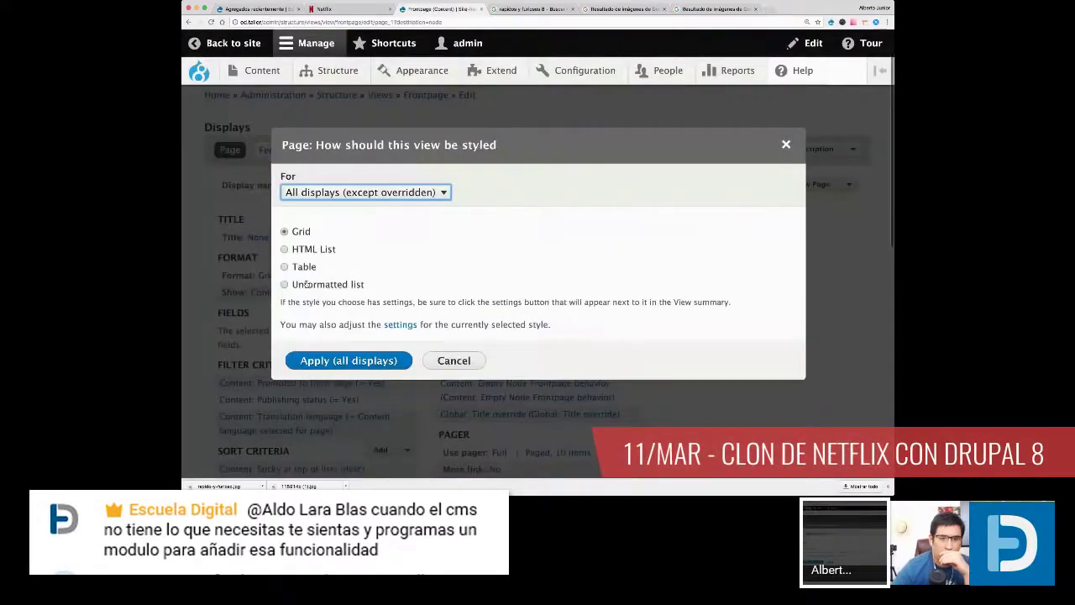
click(369, 361)
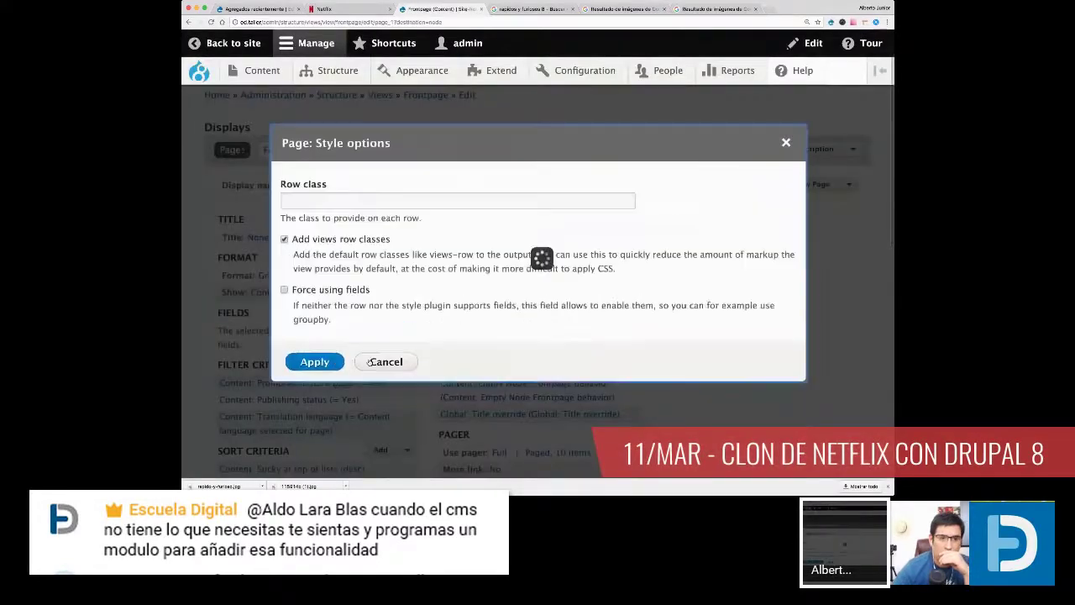
click(314, 362)
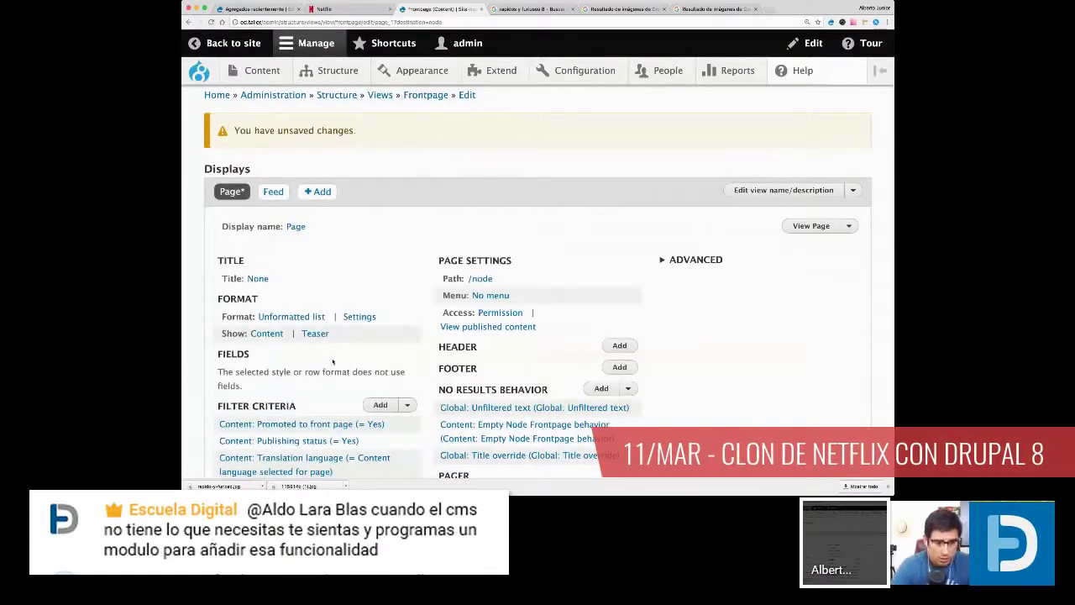
Step: Change the view mode of the shown content to Default and save the view
scroll(332, 361, down, 2)
scroll(332, 361, down, 2)
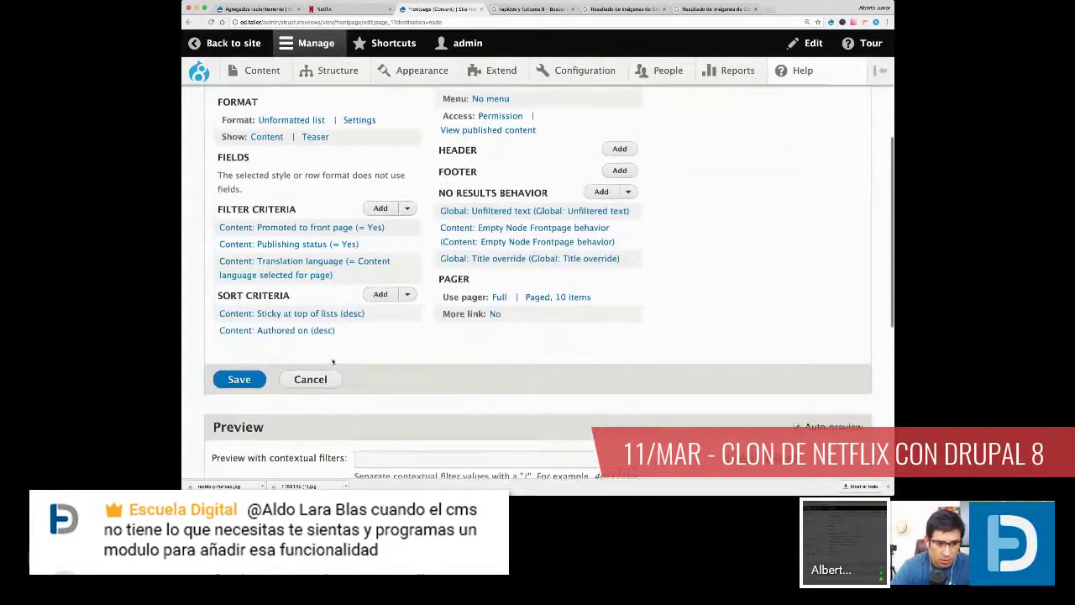
scroll(333, 361, up, 1)
scroll(332, 361, up, 1)
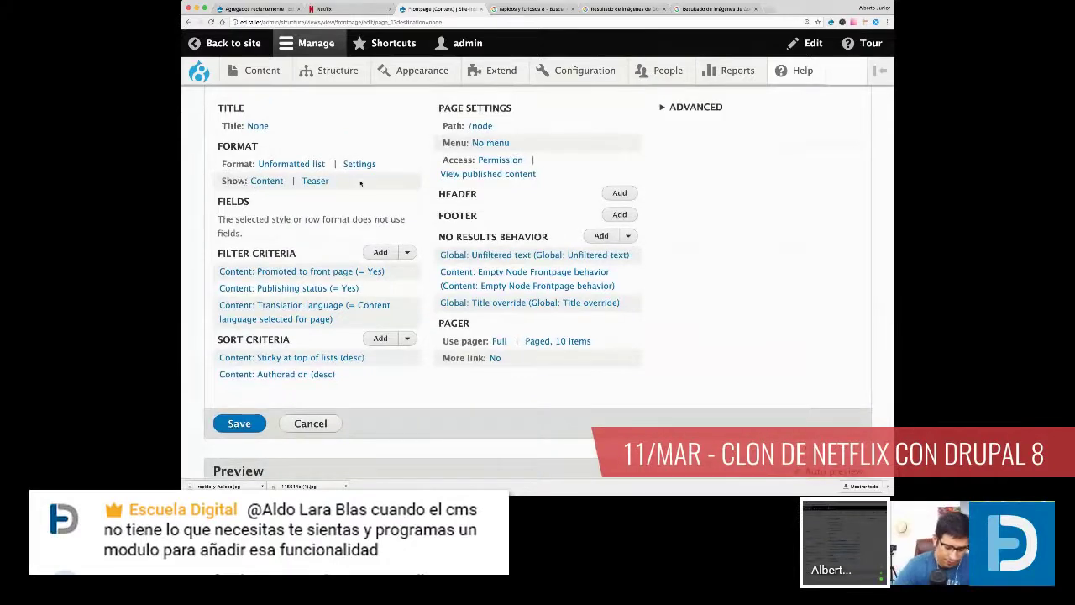
drag(362, 184, 210, 176)
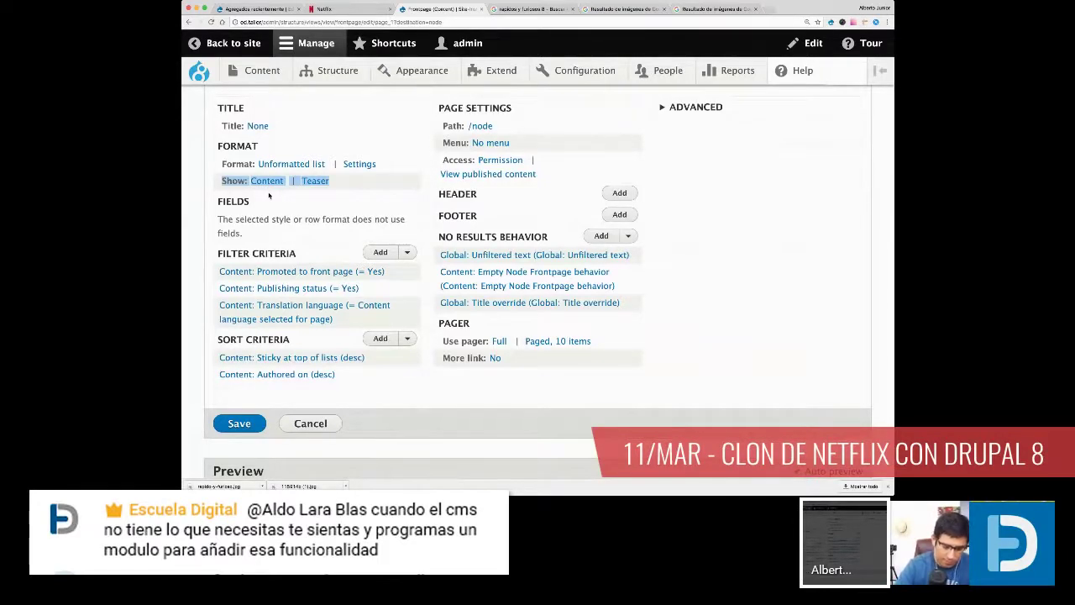
click(341, 193)
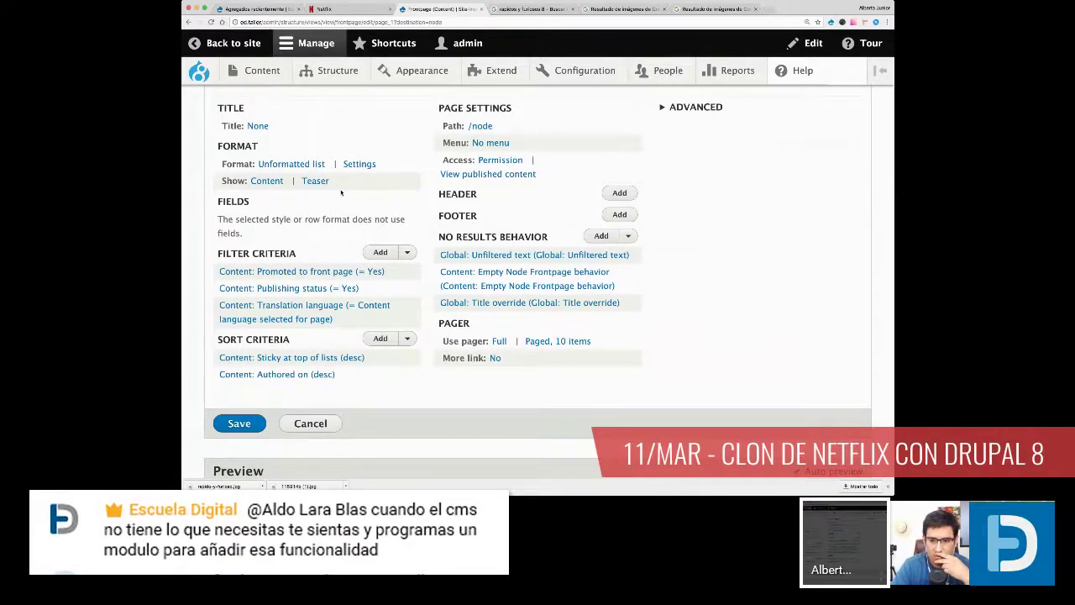
double_click(315, 181)
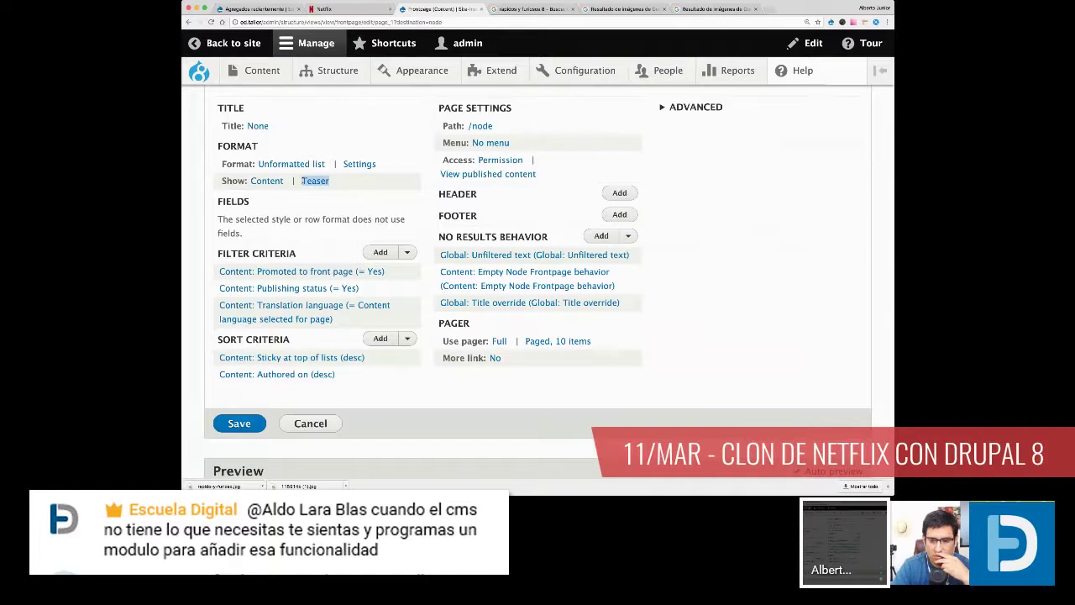
click(312, 186)
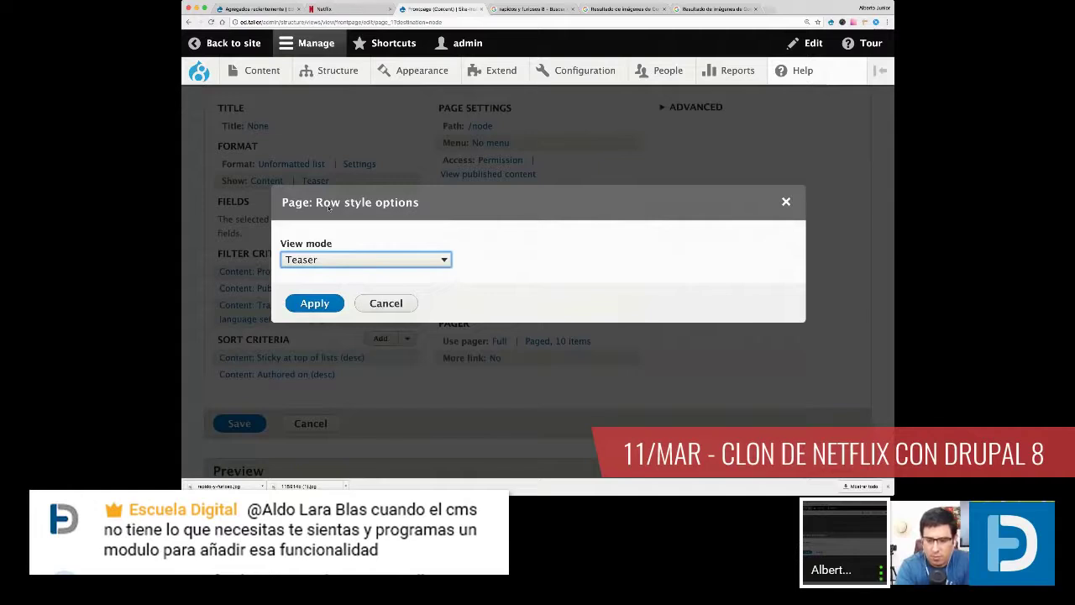
key(d)
click(323, 304)
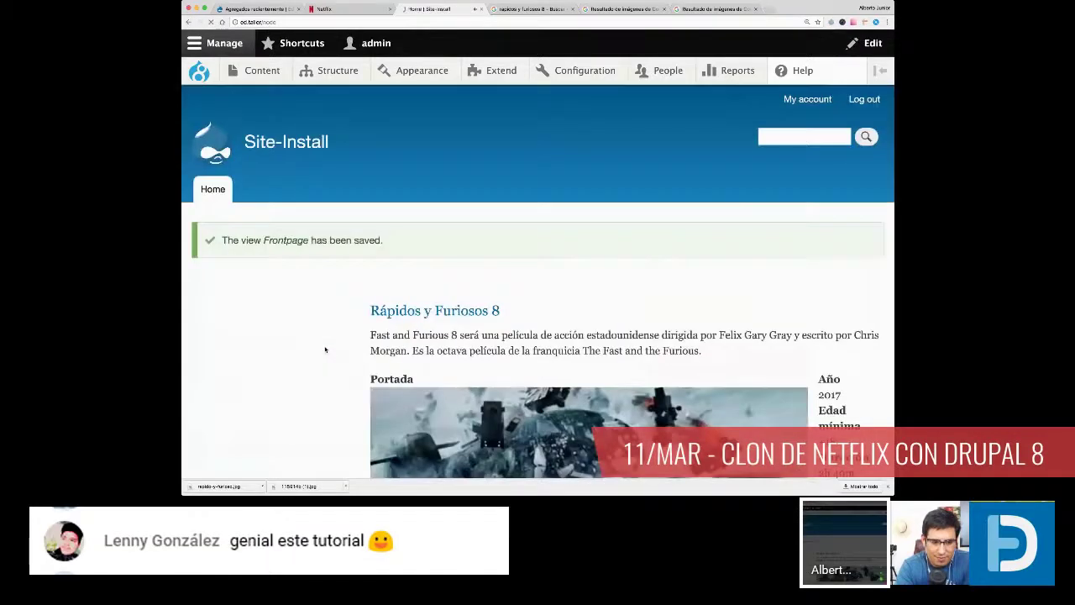
Step: Examine how the home page displays the movie, from its description and cover down to the embedded trailer
scroll(325, 350, down, 1)
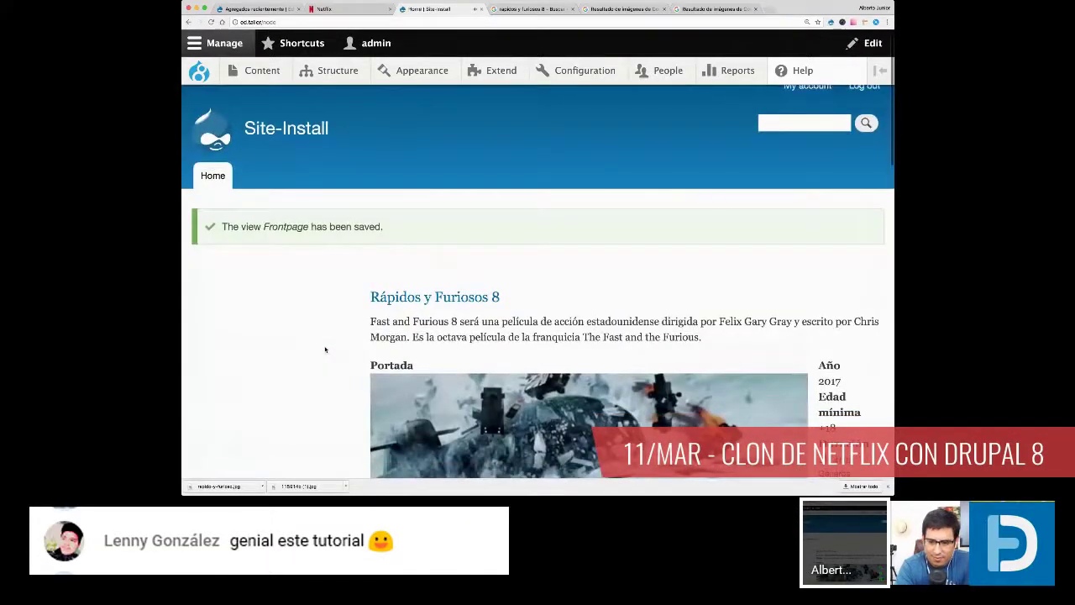
scroll(325, 349, down, 3)
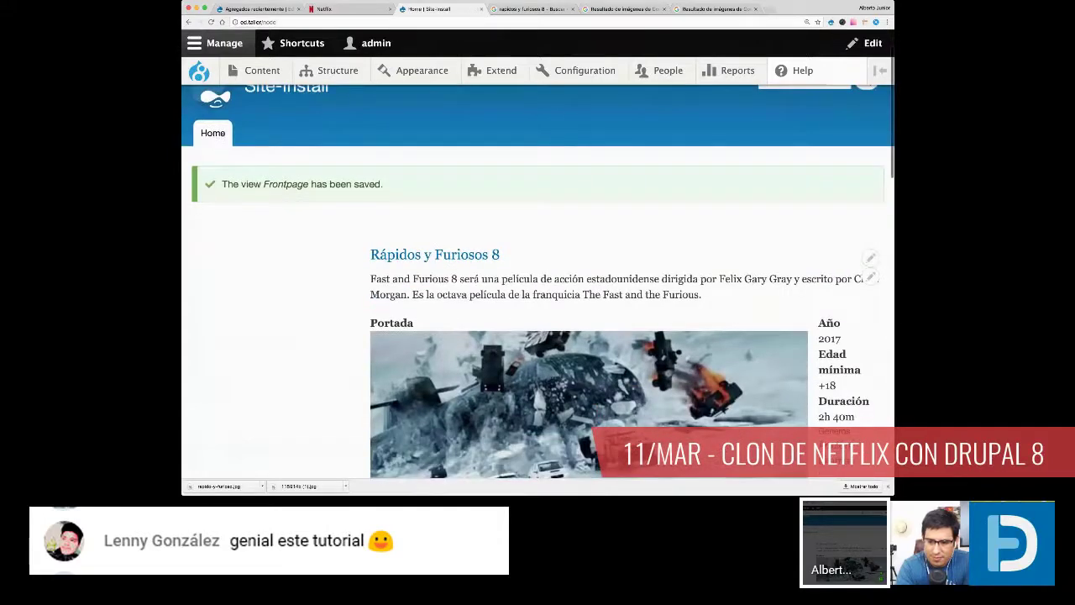
scroll(662, 355, down, 10)
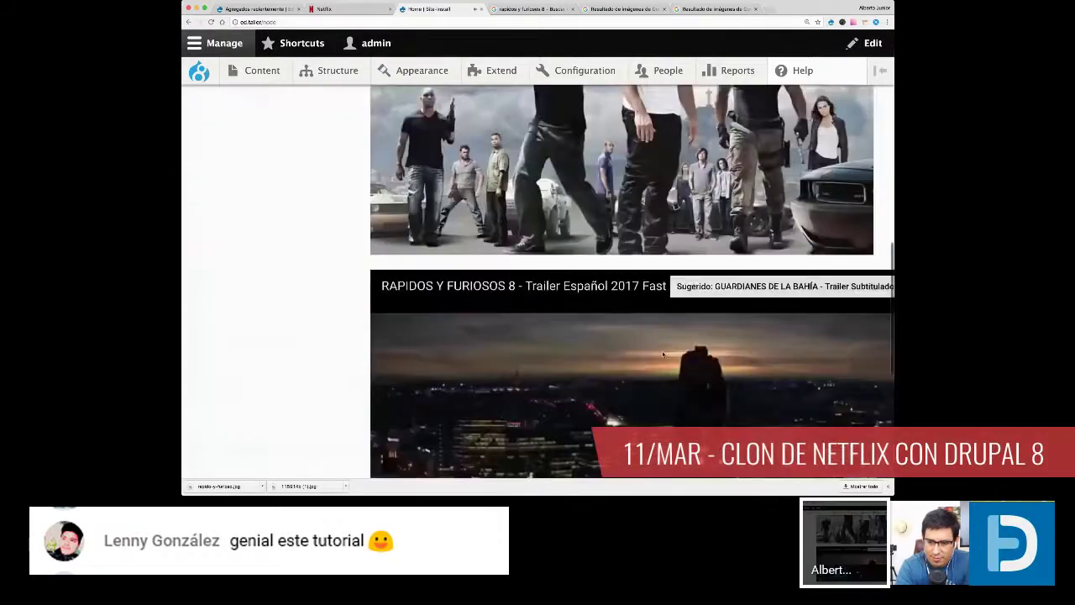
scroll(662, 355, down, 5)
scroll(584, 299, up, 4)
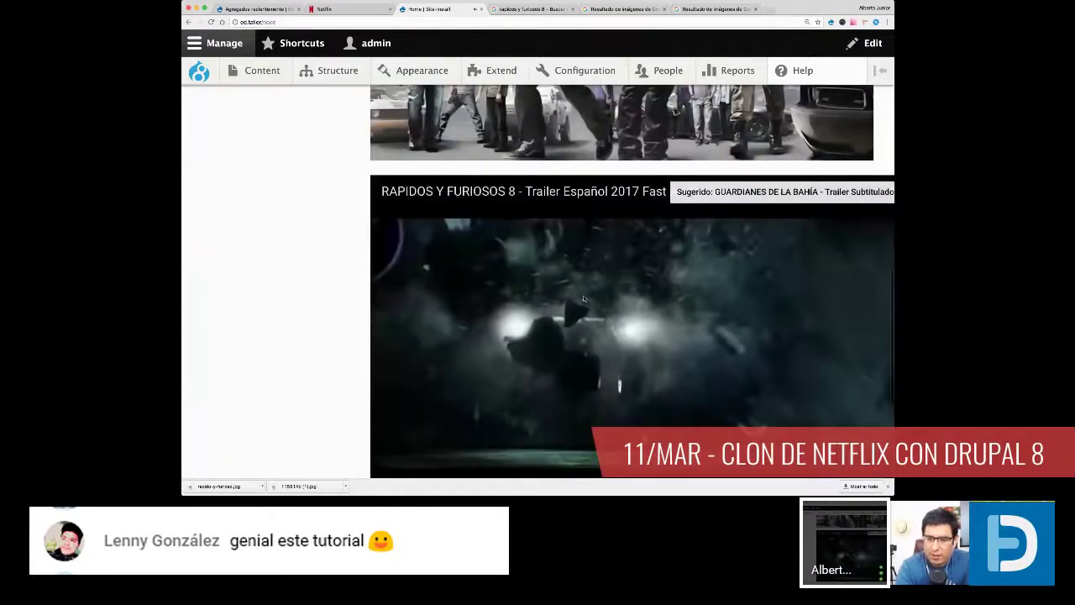
scroll(583, 299, up, 15)
scroll(584, 298, up, 3)
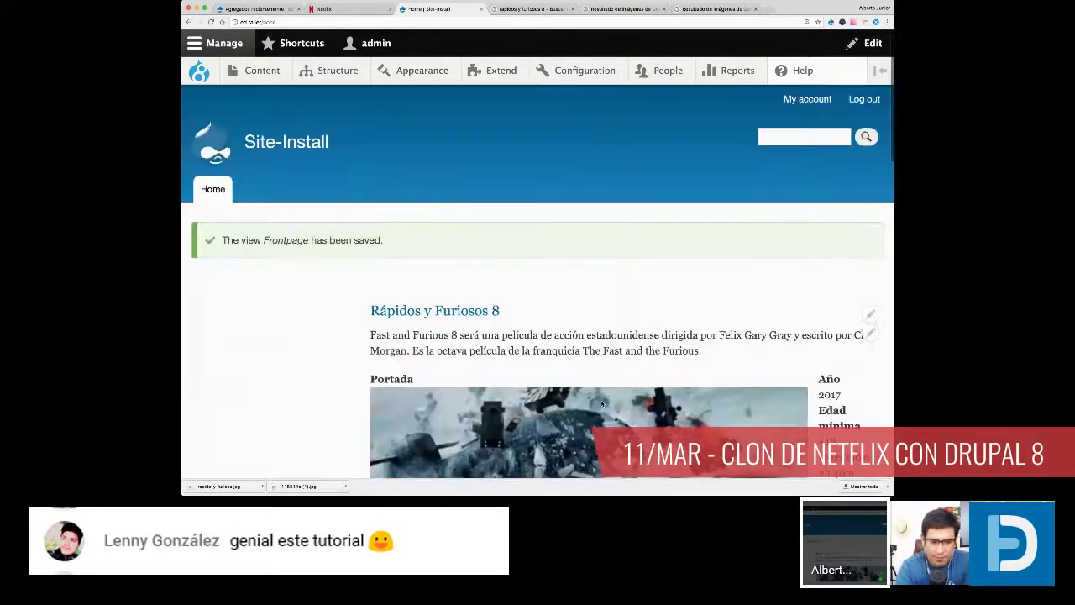
scroll(602, 404, down, 1)
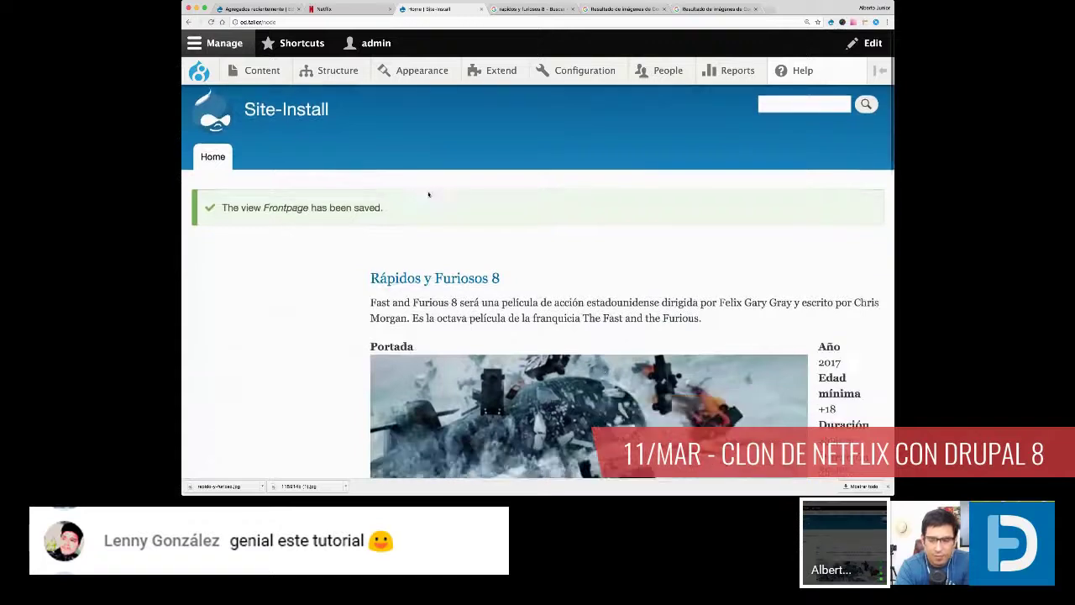
Step: Open the display management of the Película content type and review its fields' labels and formats
mouse_move(327, 70)
mouse_move(346, 179)
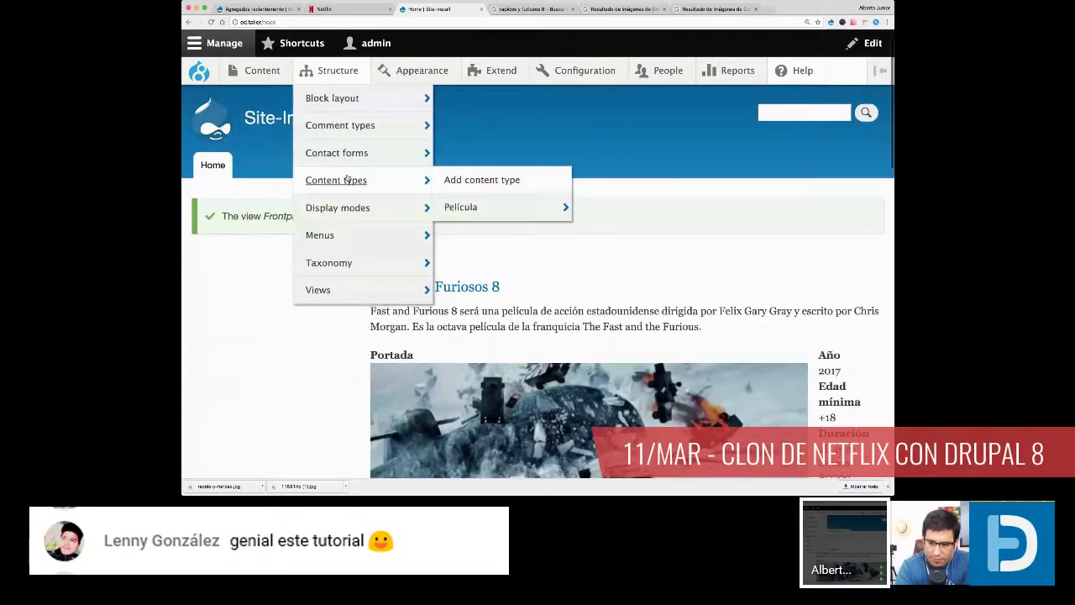
mouse_move(504, 208)
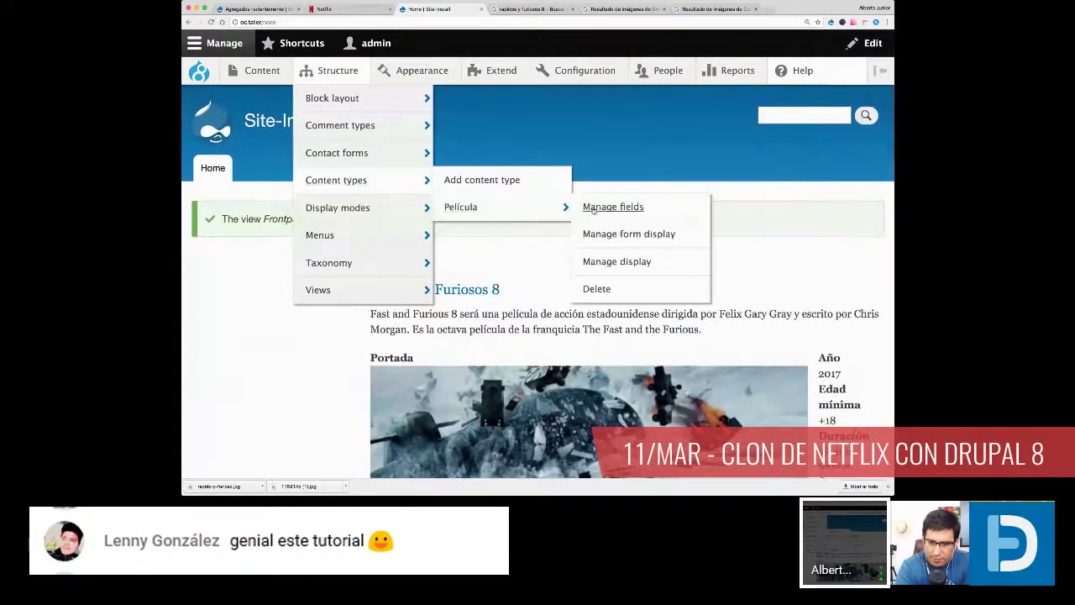
click(637, 263)
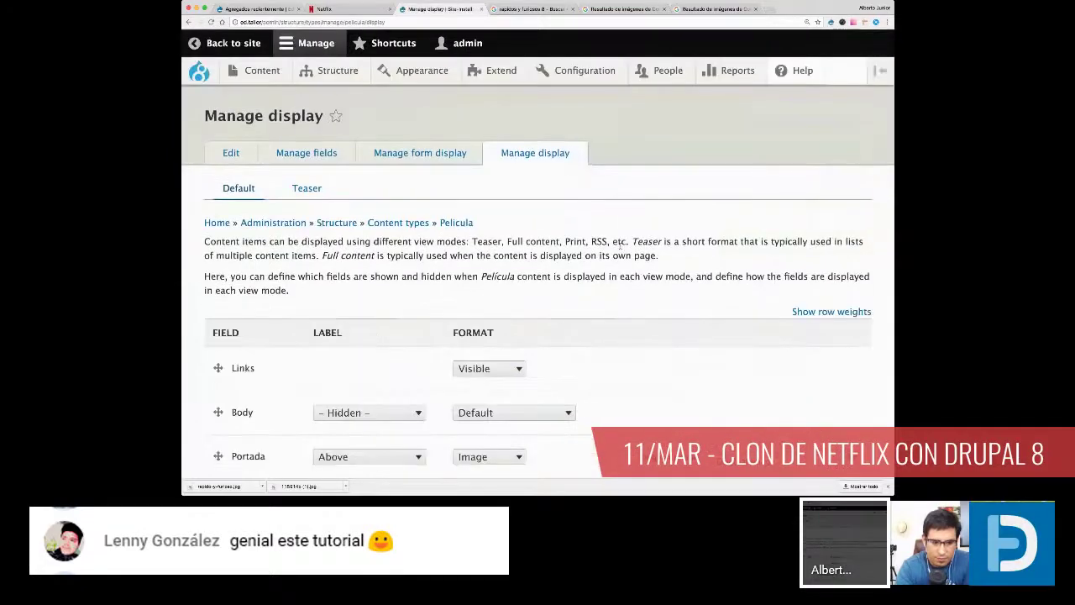
scroll(571, 236, down, 5)
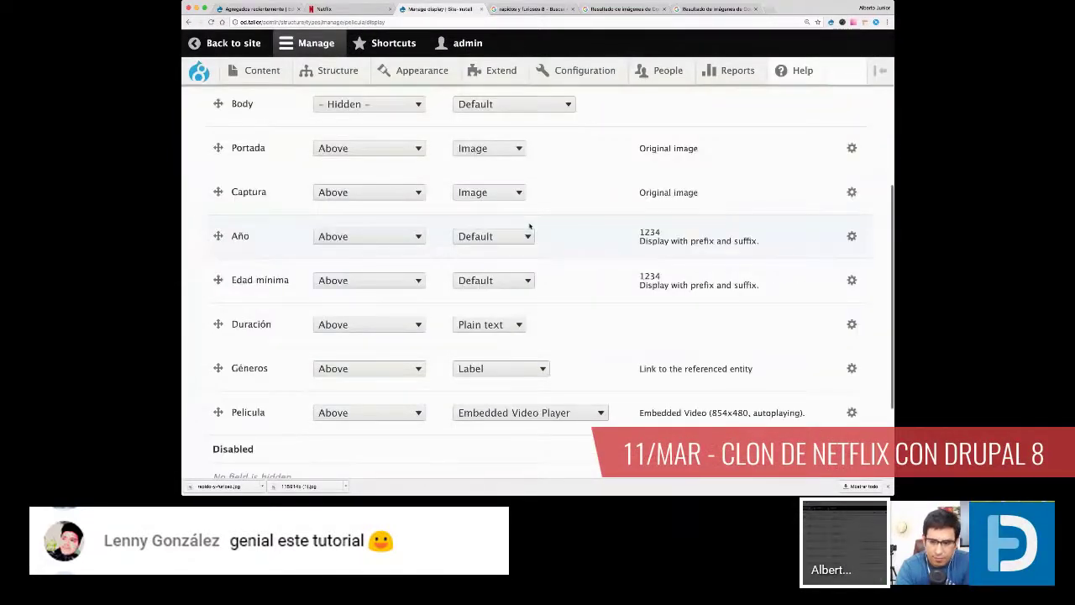
Step: Examine the Default display's field list and its Disabled section, glancing at the Teaser display for comparison
scroll(530, 225, up, 4)
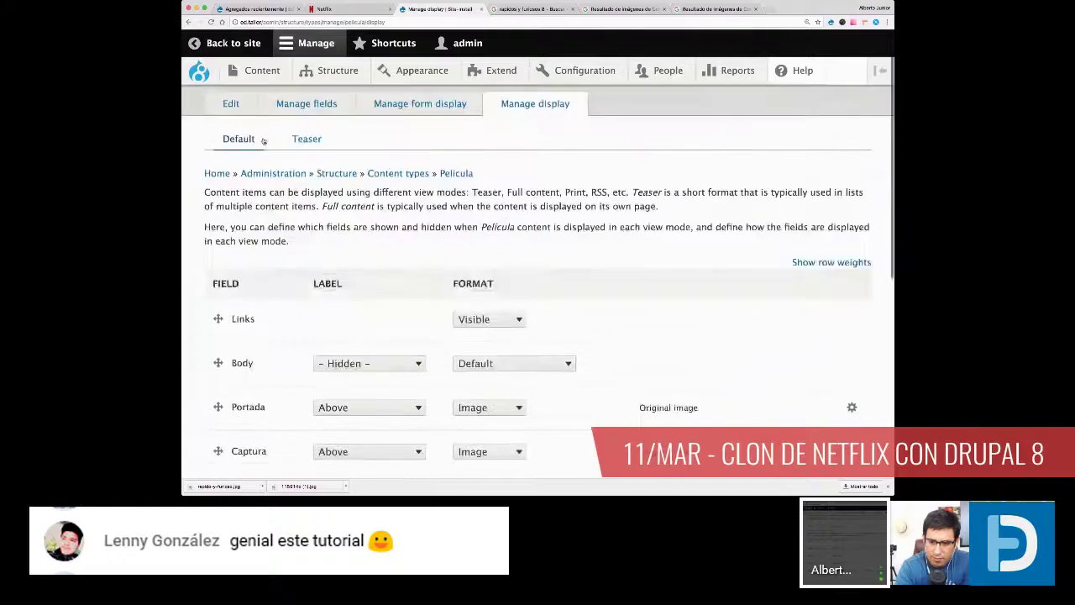
click(307, 140)
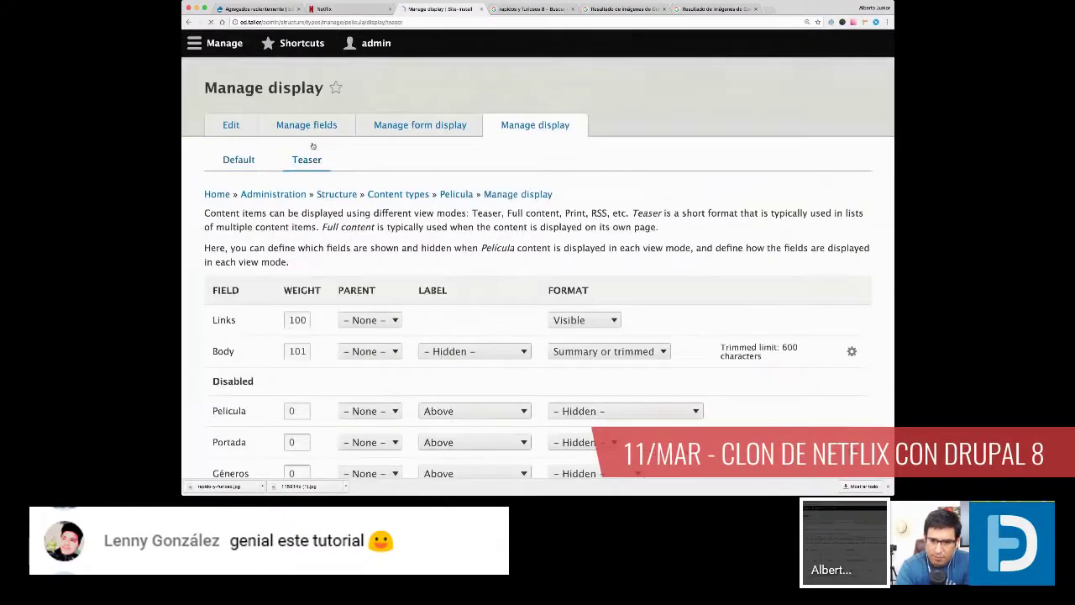
key(super+bracketleft)
scroll(426, 222, down, 1)
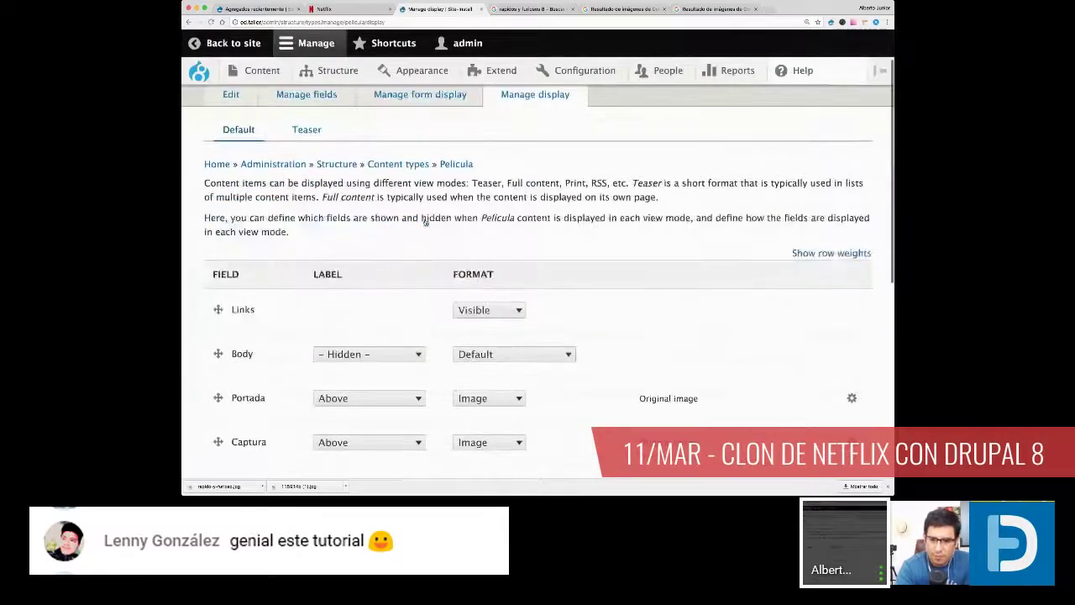
scroll(426, 222, down, 3)
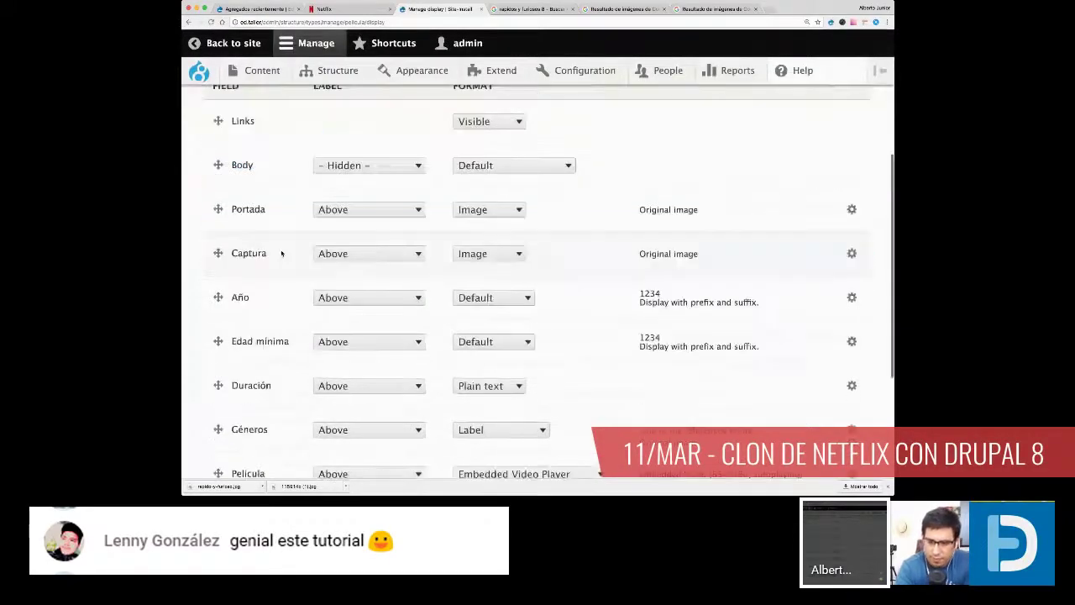
scroll(334, 97, down, 2)
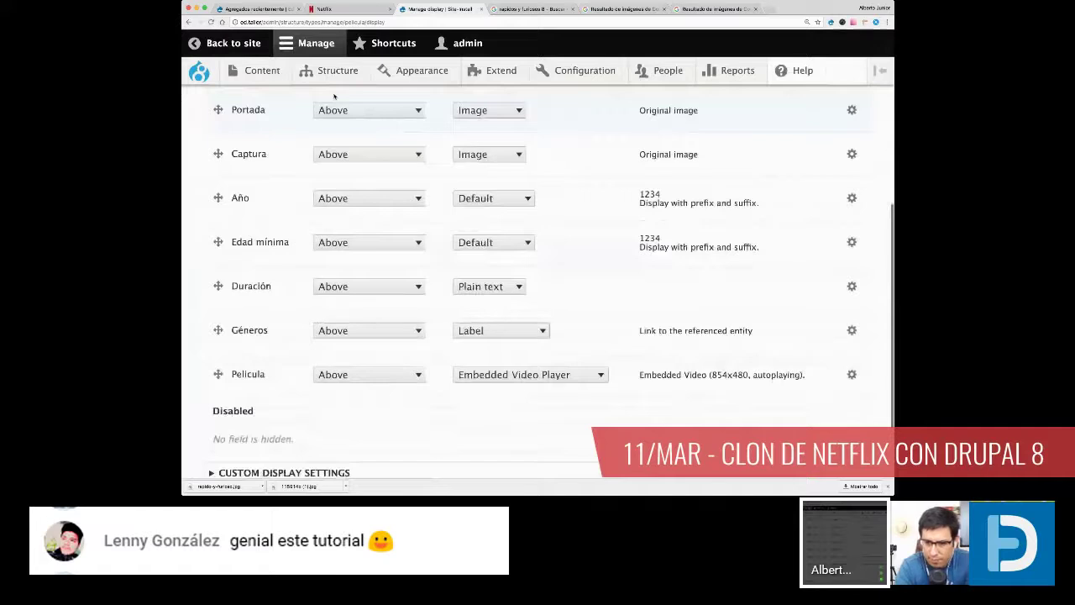
drag(266, 411, 212, 412)
scroll(371, 454, up, 2)
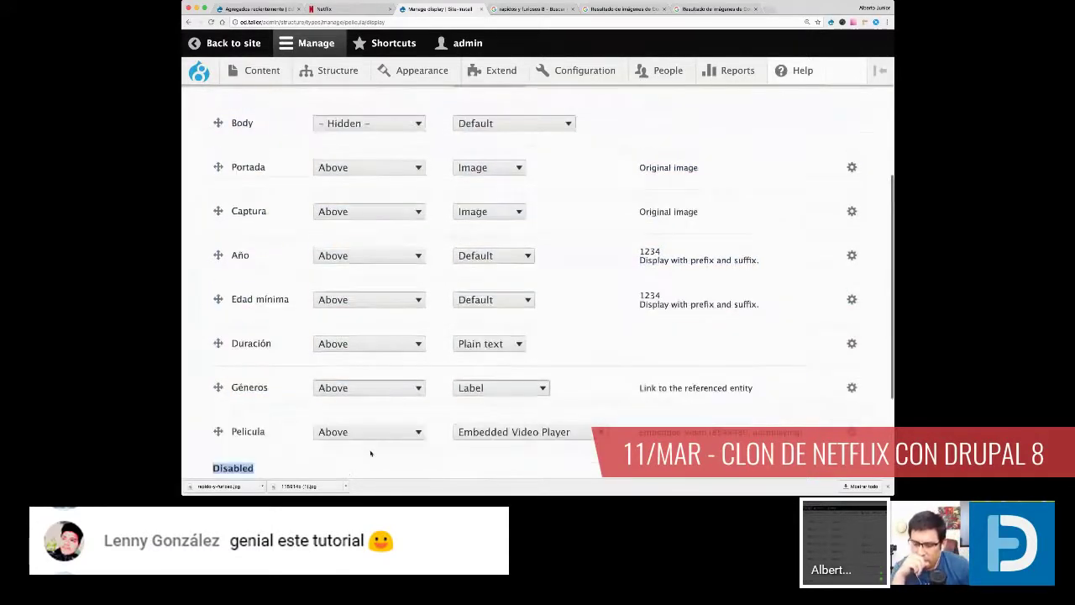
scroll(370, 454, up, 3)
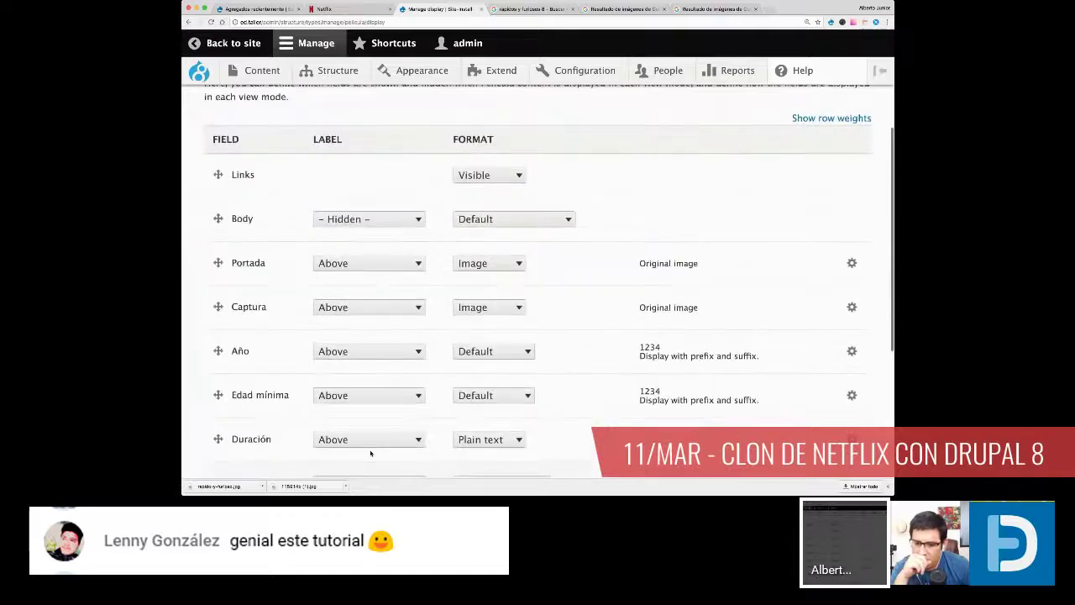
scroll(370, 454, up, 3)
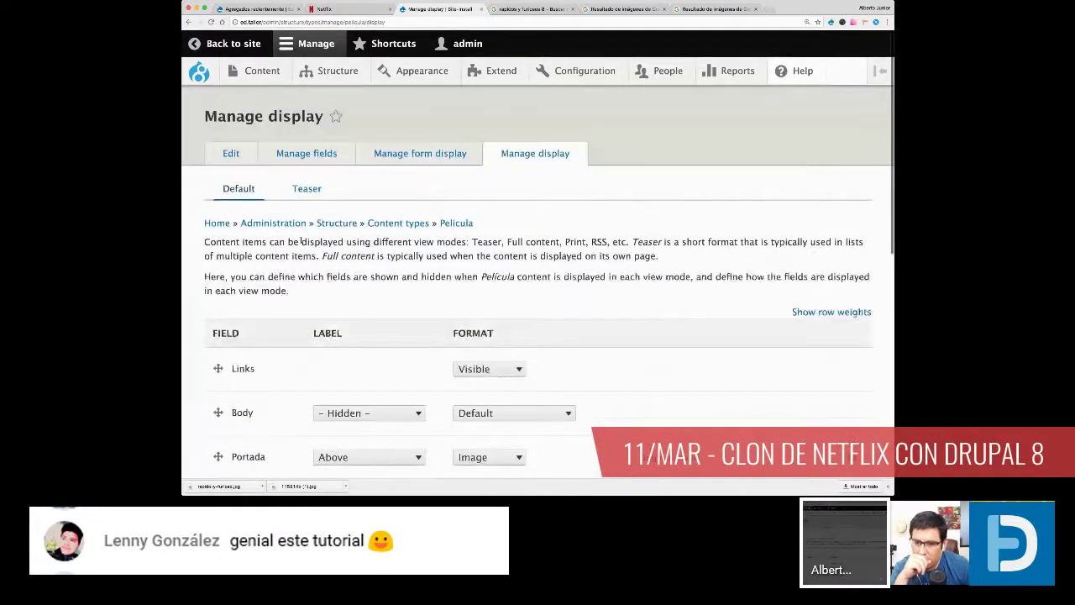
Step: Open the Teaser display of the Película content type and review its enabled and disabled fields
click(307, 188)
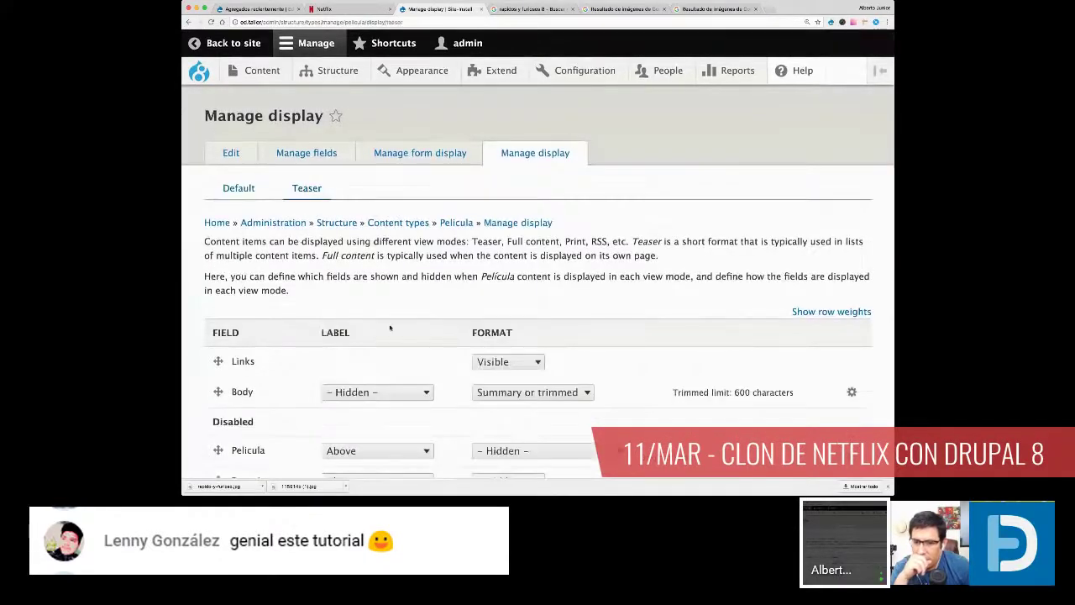
scroll(390, 328, down, 2)
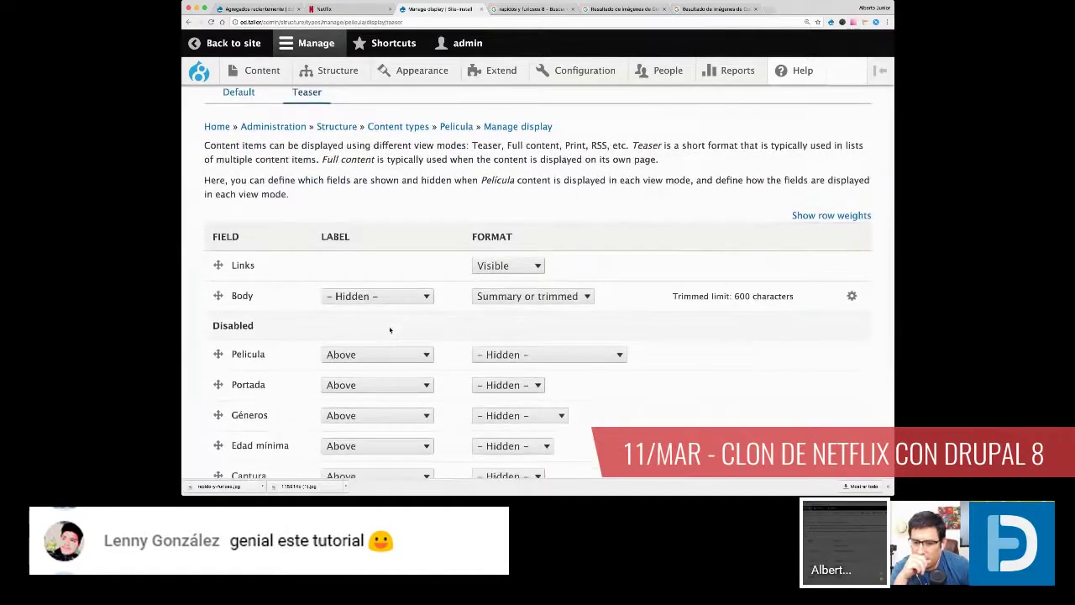
scroll(297, 285, down, 1)
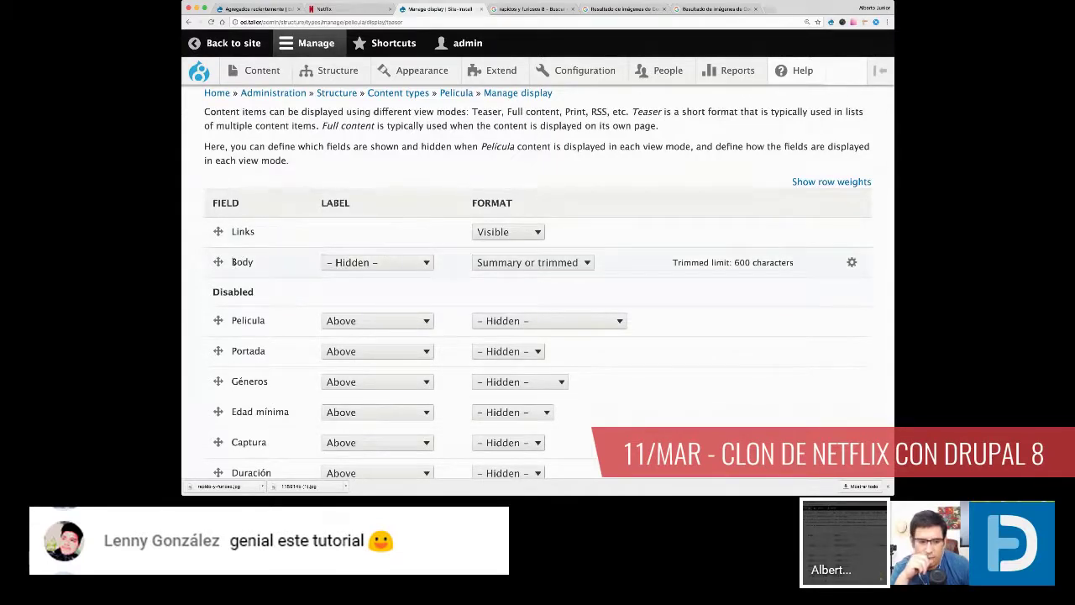
scroll(236, 266, down, 1)
scroll(236, 266, down, 5)
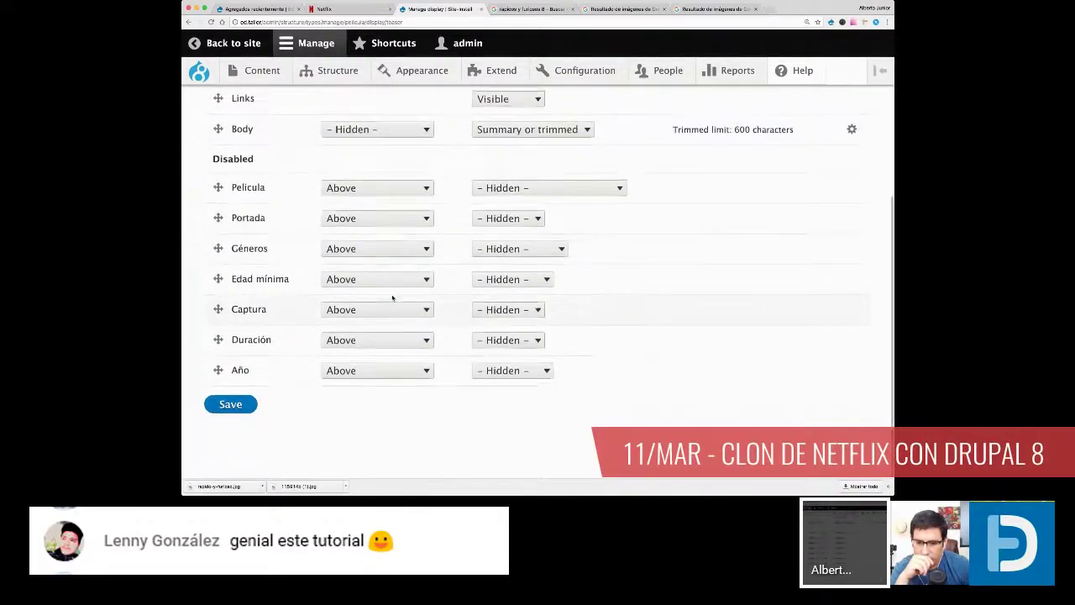
scroll(391, 297, up, 2)
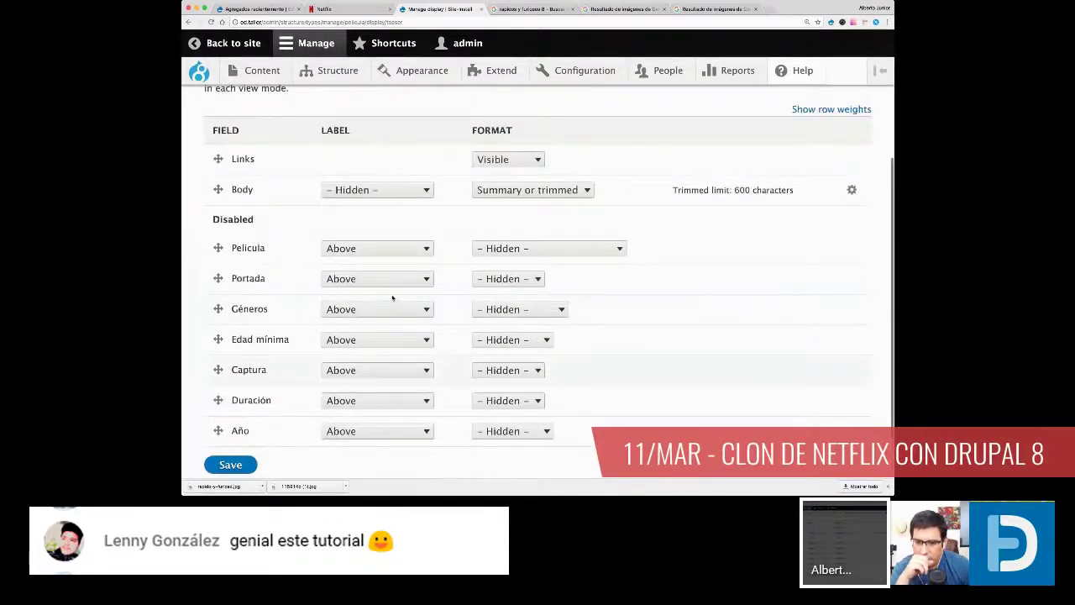
Step: From the Default display, enable custom display settings for the Full content view mode and save
key(super+bracketleft)
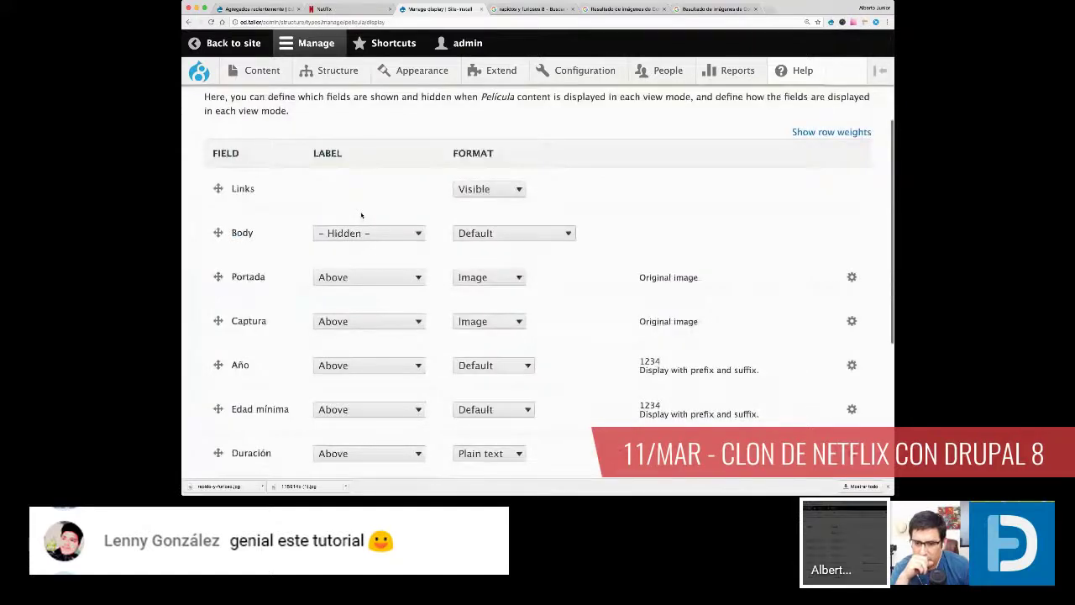
scroll(361, 216, down, 8)
scroll(318, 331, up, 2)
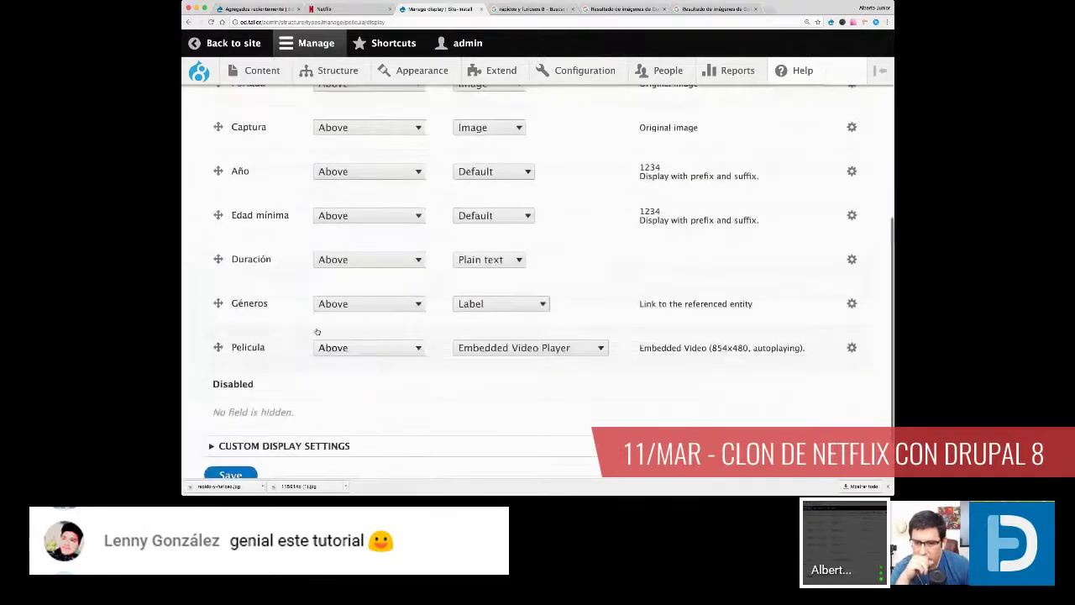
scroll(317, 332, up, 2)
scroll(317, 330, up, 5)
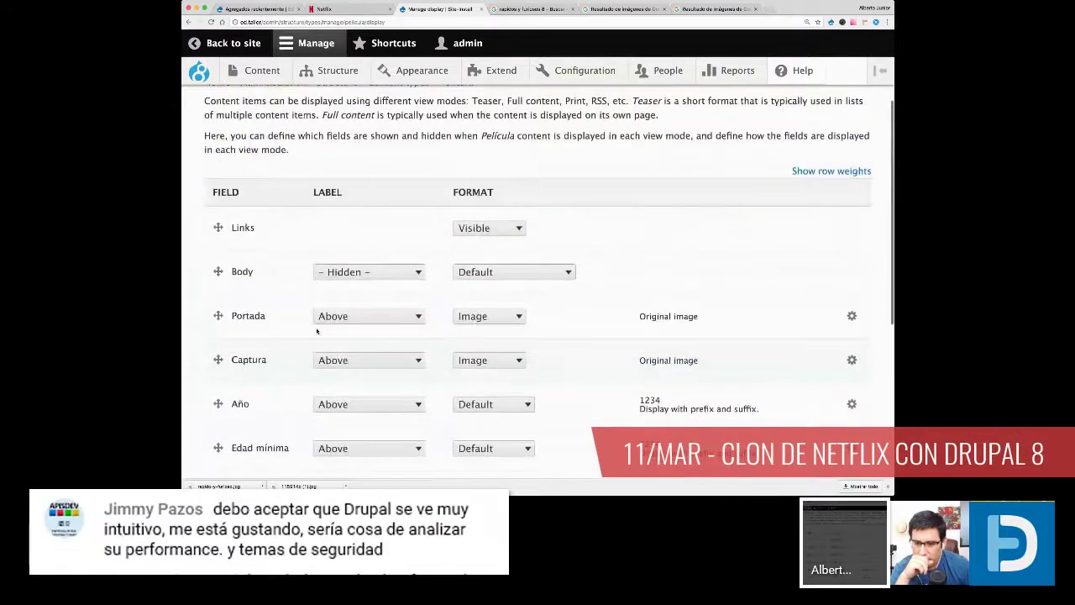
scroll(316, 330, down, 6)
scroll(317, 330, down, 3)
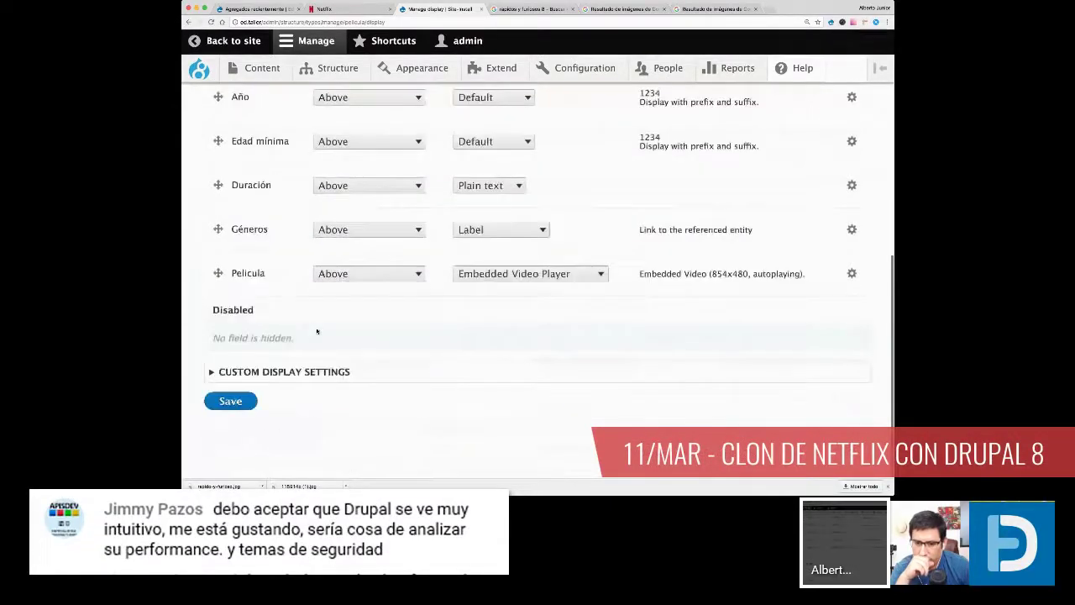
click(277, 371)
scroll(263, 385, down, 2)
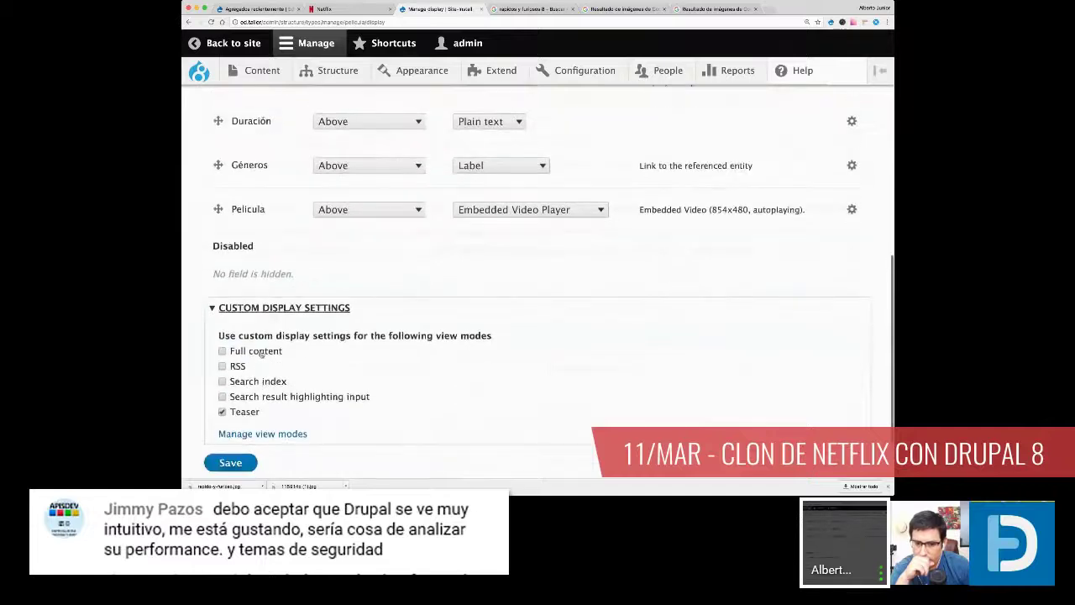
click(262, 354)
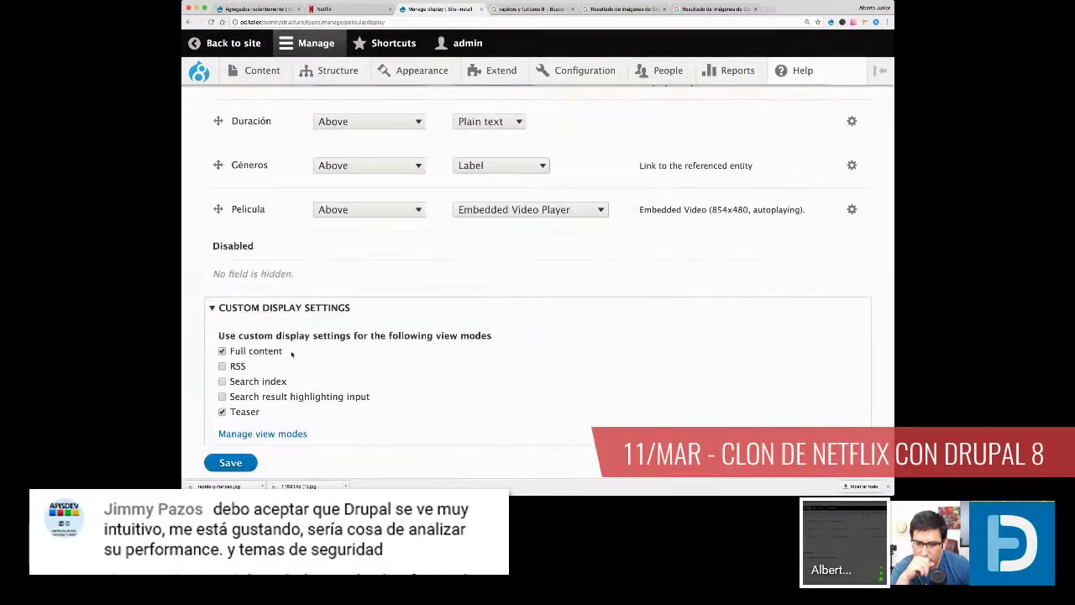
key(Return)
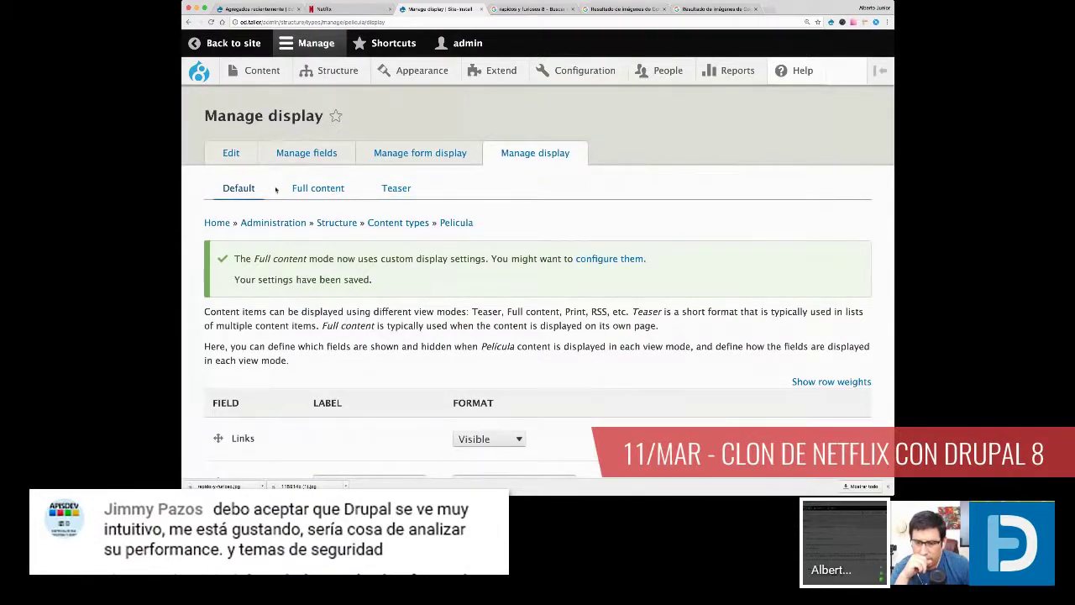
Step: Hide the Película video field in the Default display by moving it to Disabled, and save
scroll(275, 190, down, 5)
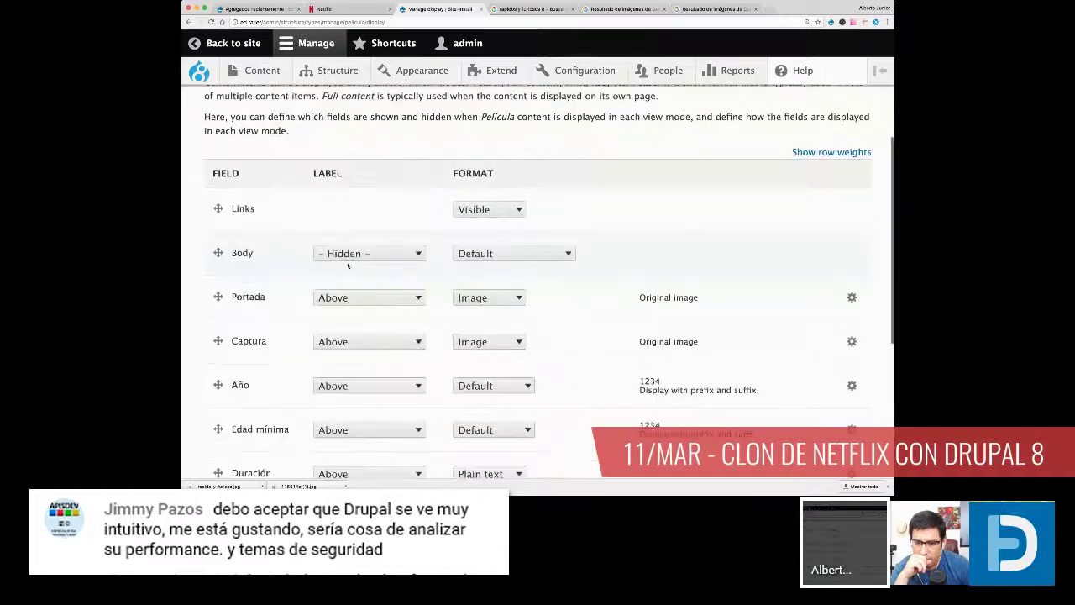
scroll(216, 307, down, 5)
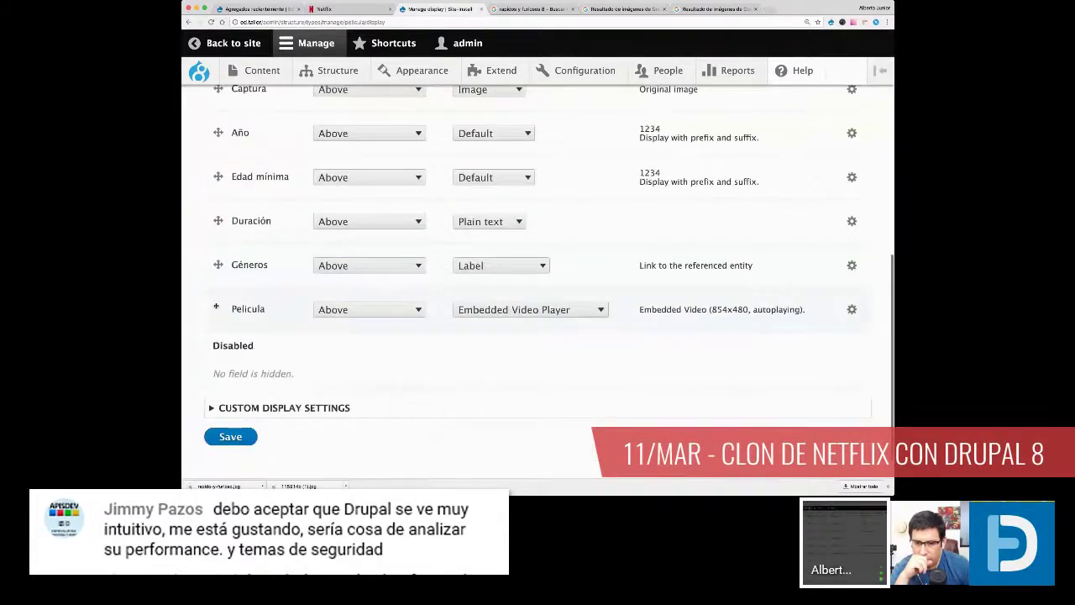
drag(216, 308, 225, 363)
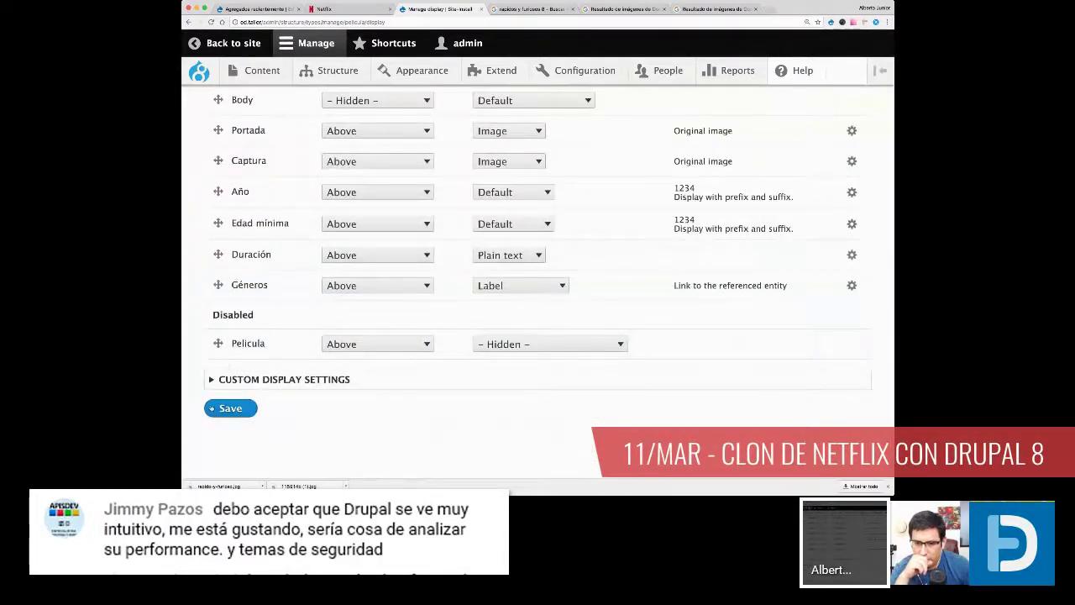
click(230, 408)
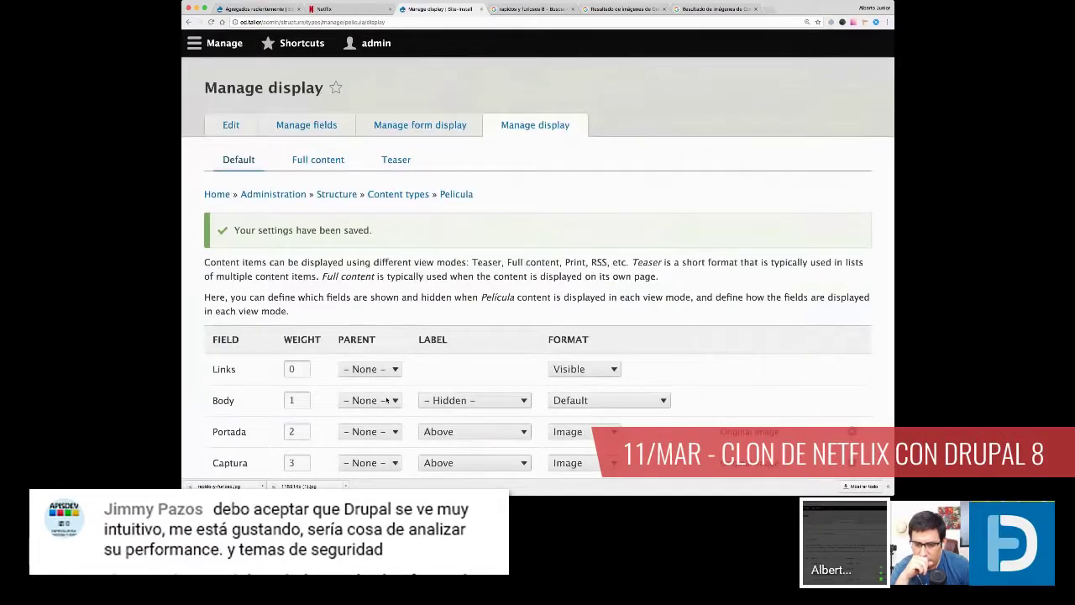
Step: In the Full content display, turn off Autoplay for the Película field's Embedded Video Player and save the display
scroll(263, 347, down, 5)
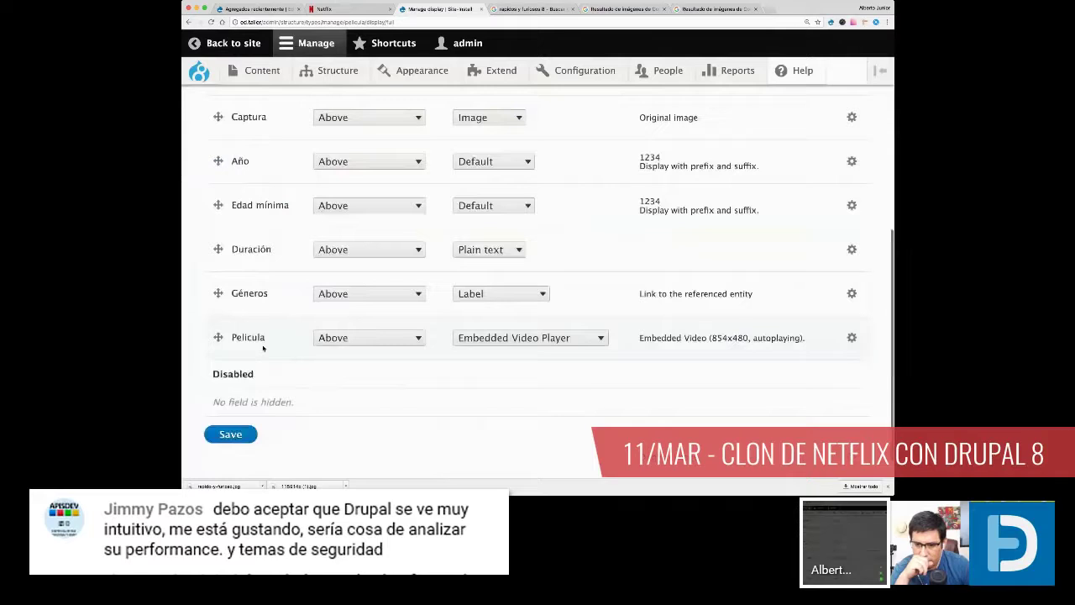
click(852, 337)
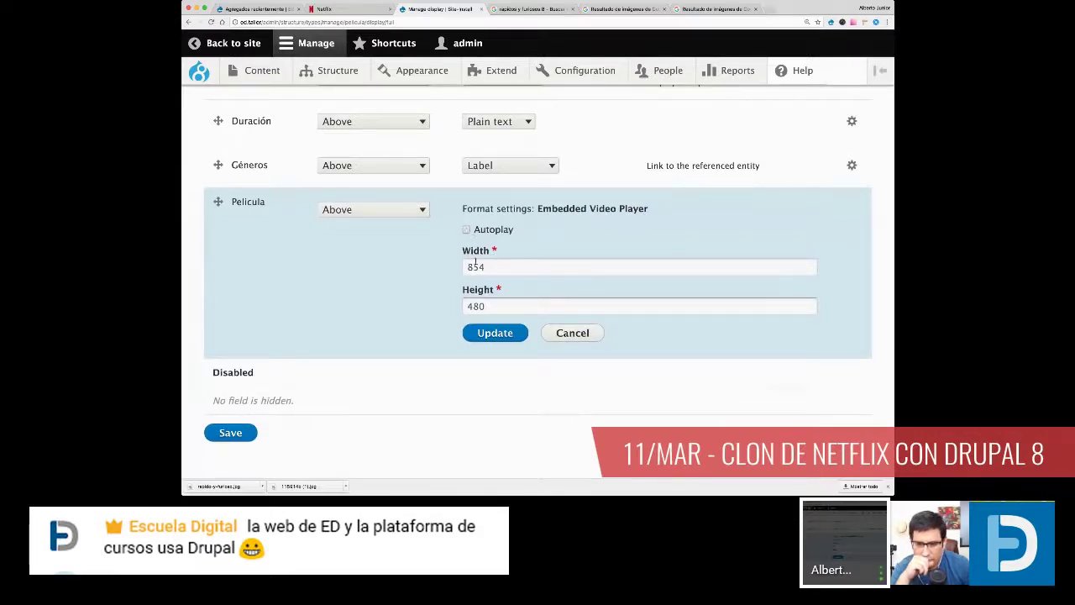
click(489, 334)
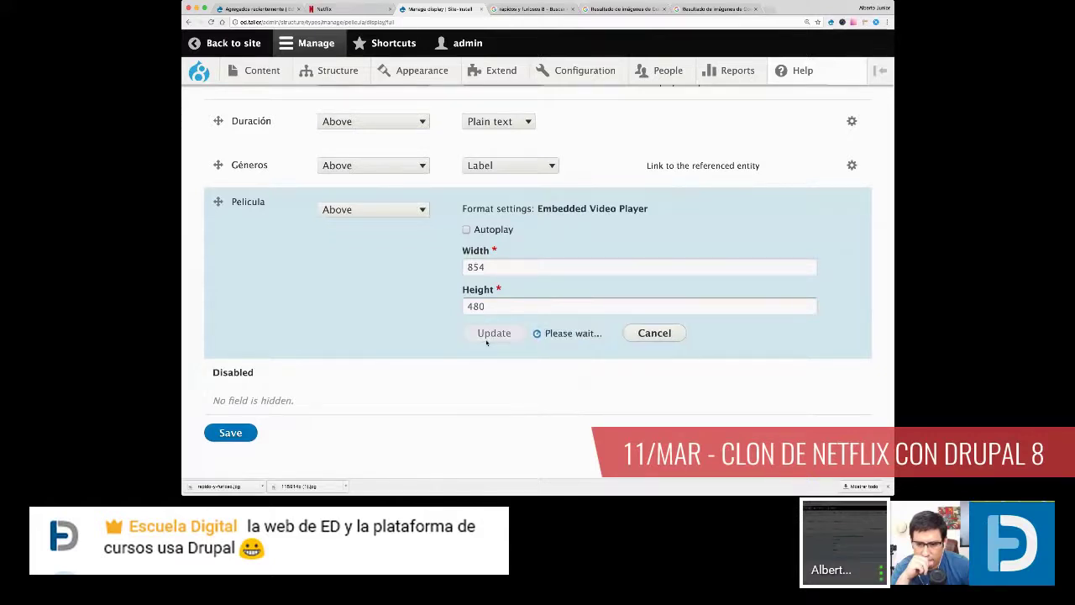
click(230, 432)
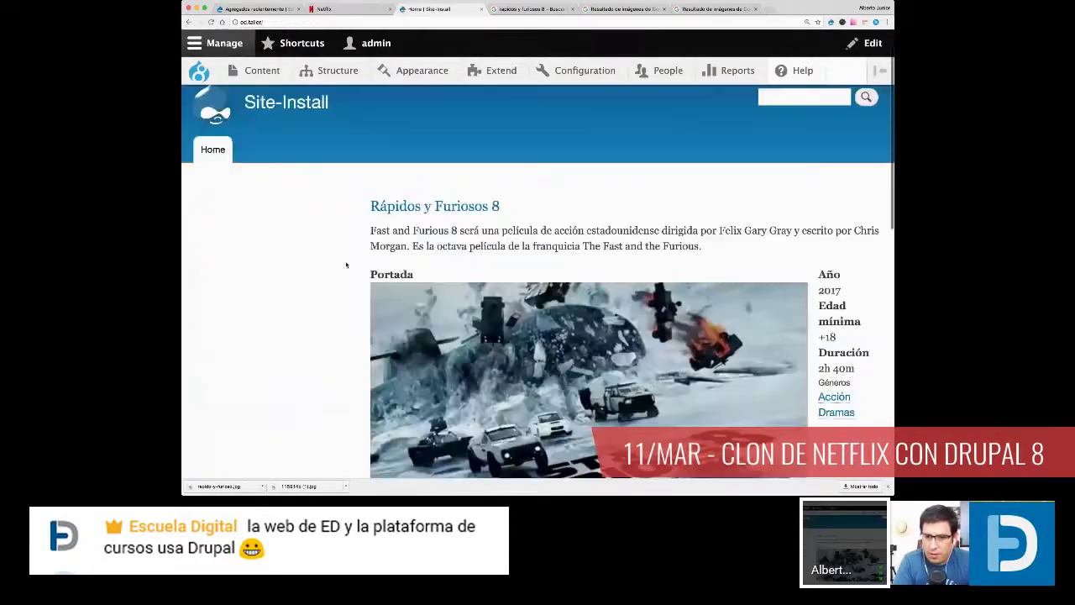
Step: Check how the home page shows the movie, and open the Rápidos y Furiosos 8 page to examine its embedded trailer
scroll(345, 266, down, 5)
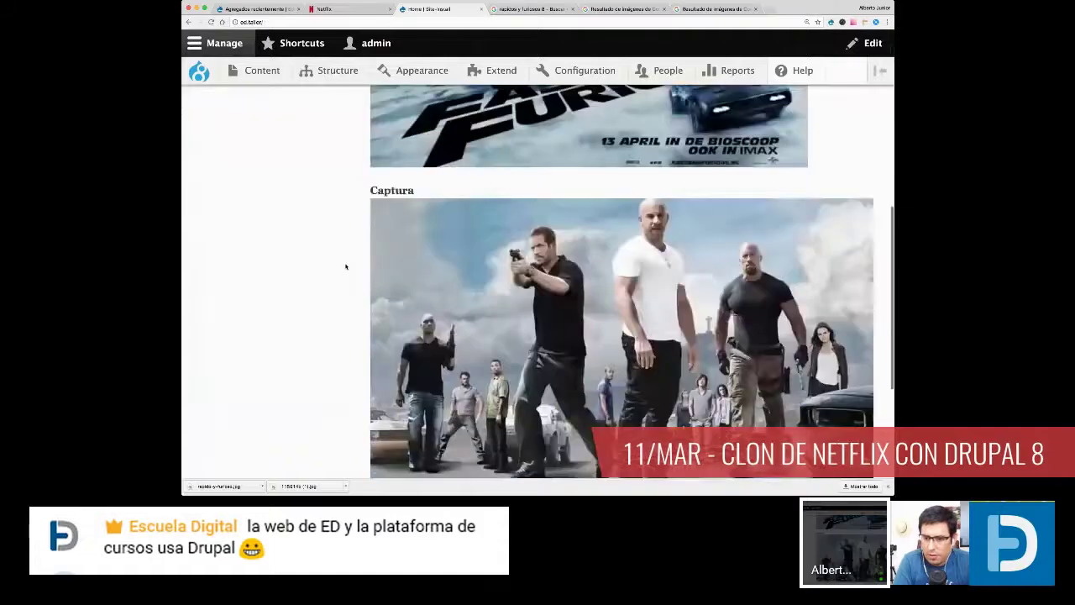
scroll(346, 267, down, 2)
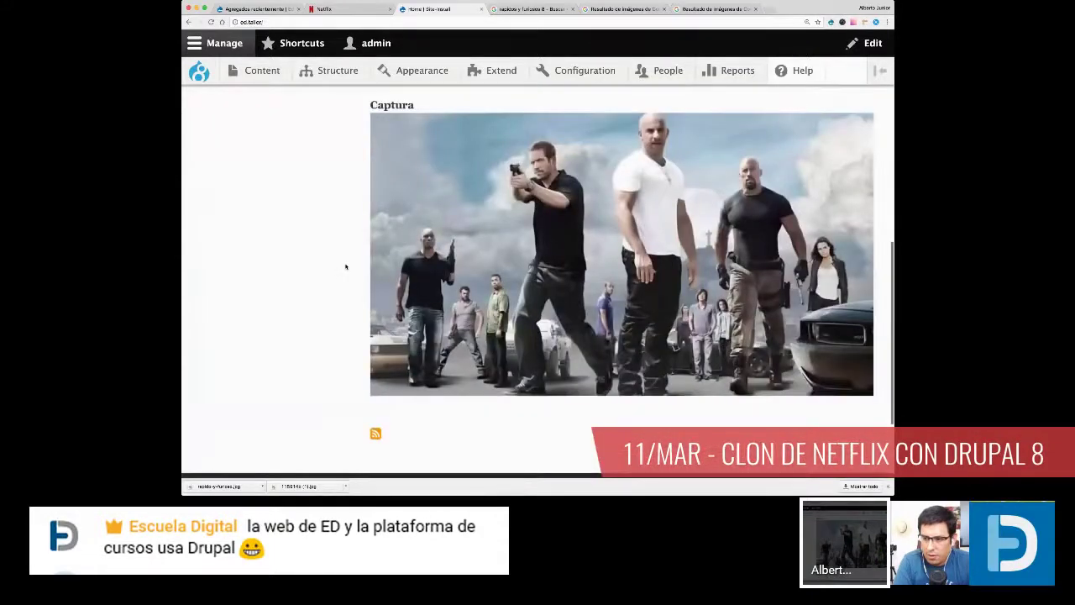
scroll(349, 274, up, 2)
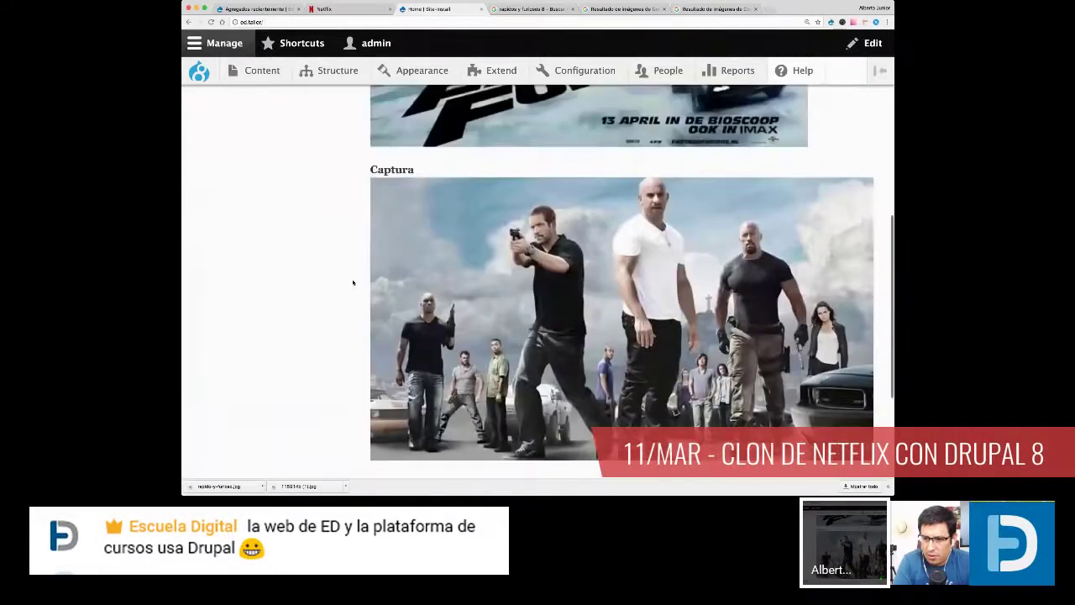
scroll(352, 283, up, 10)
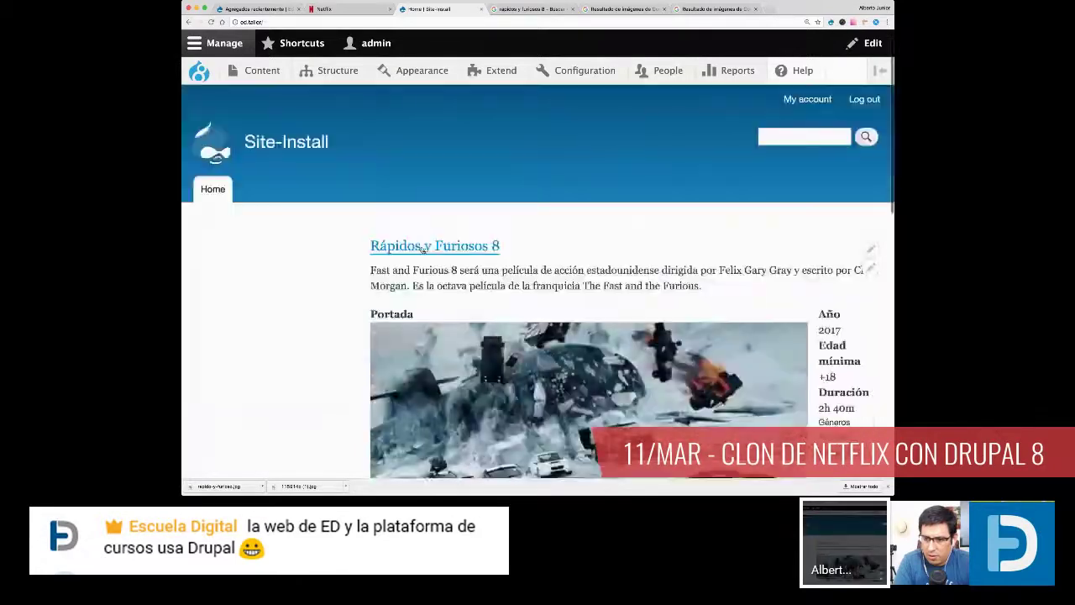
click(423, 246)
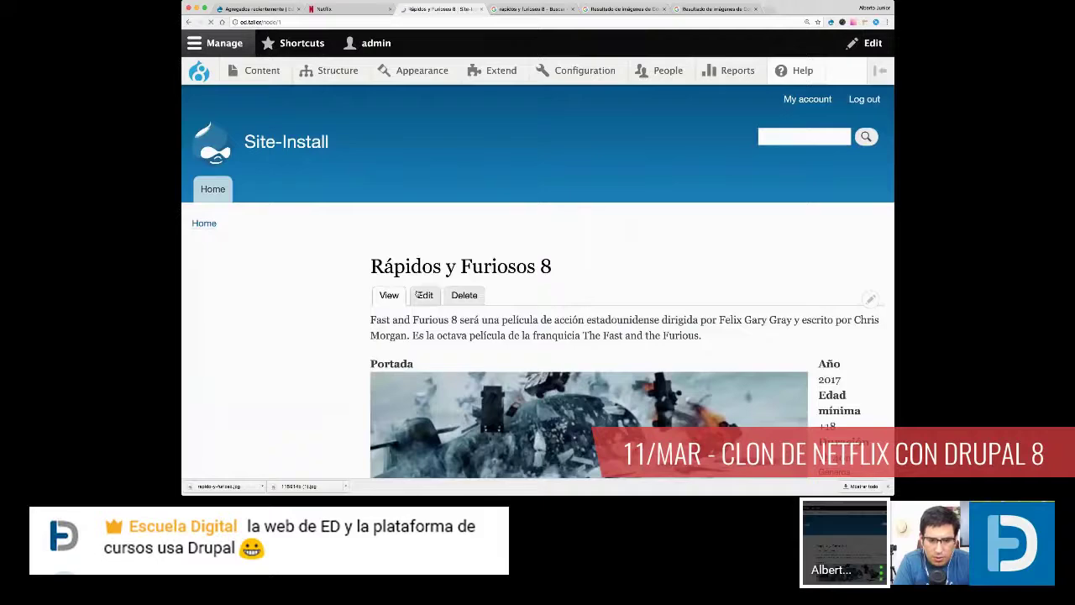
scroll(416, 293, down, 8)
scroll(417, 294, down, 2)
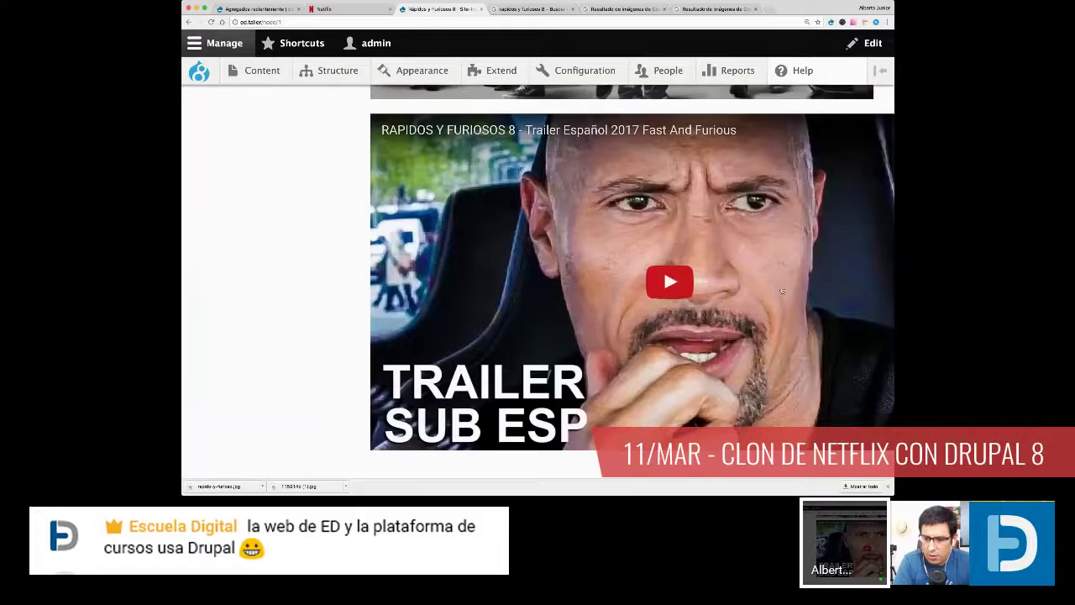
scroll(544, 292, up, 1)
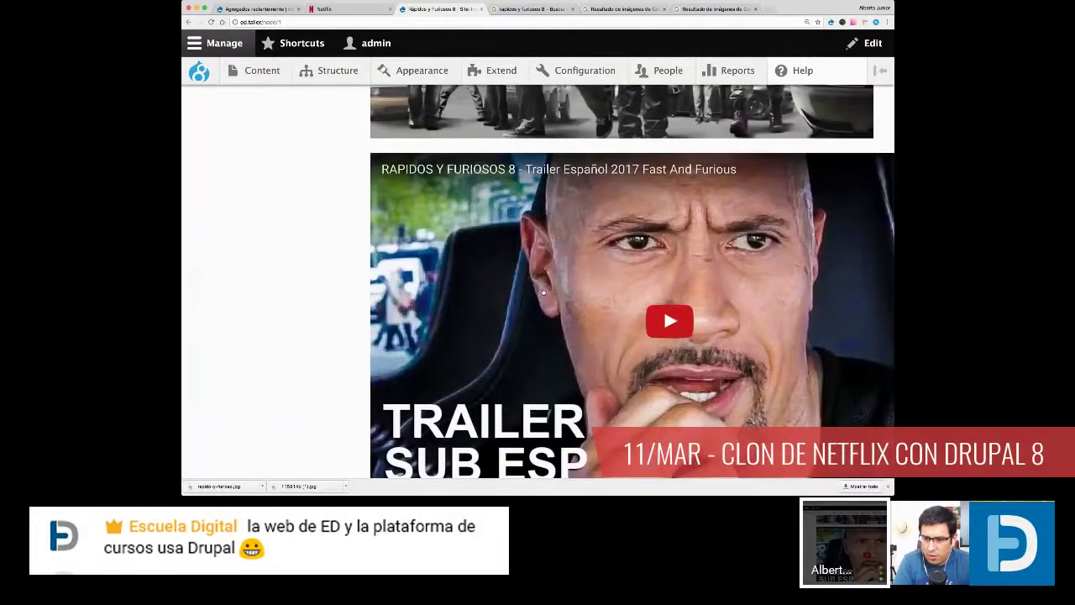
Step: Return to the home page and open the view behind its movie listing for editing
scroll(544, 292, up, 5)
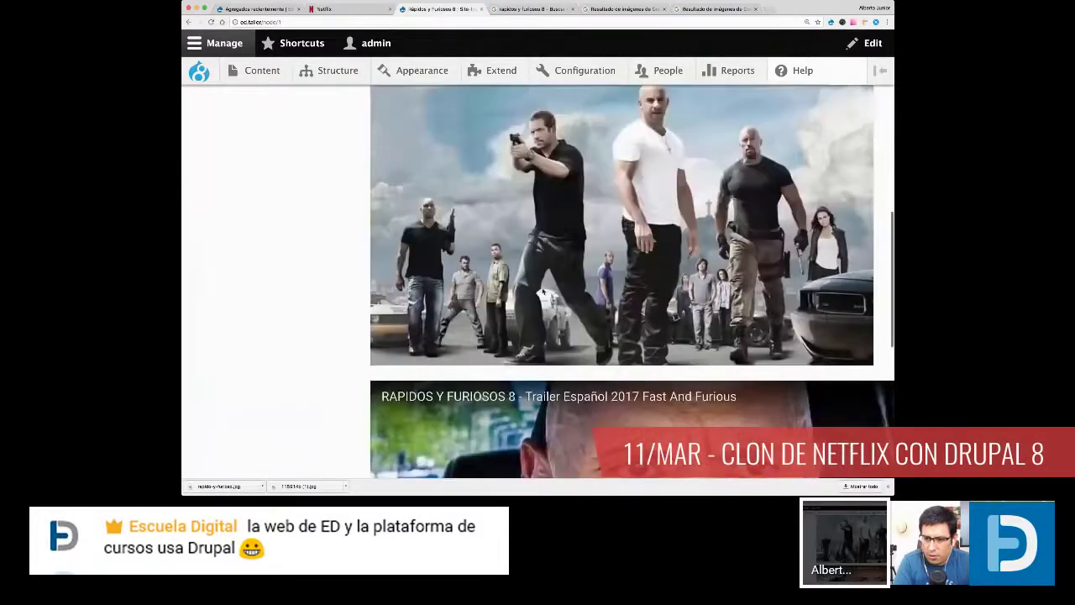
scroll(544, 292, up, 10)
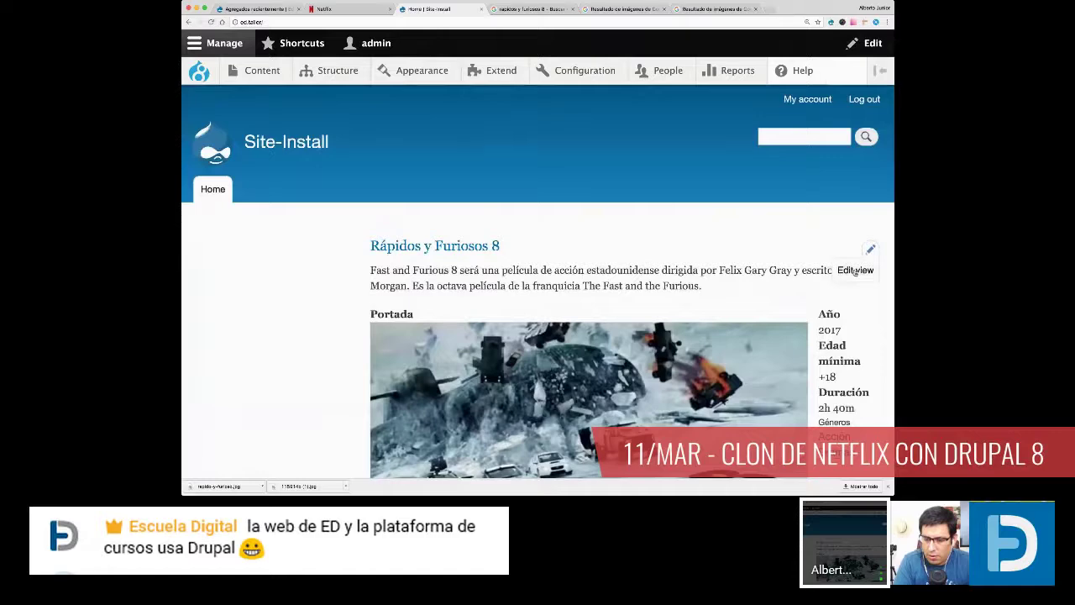
click(855, 269)
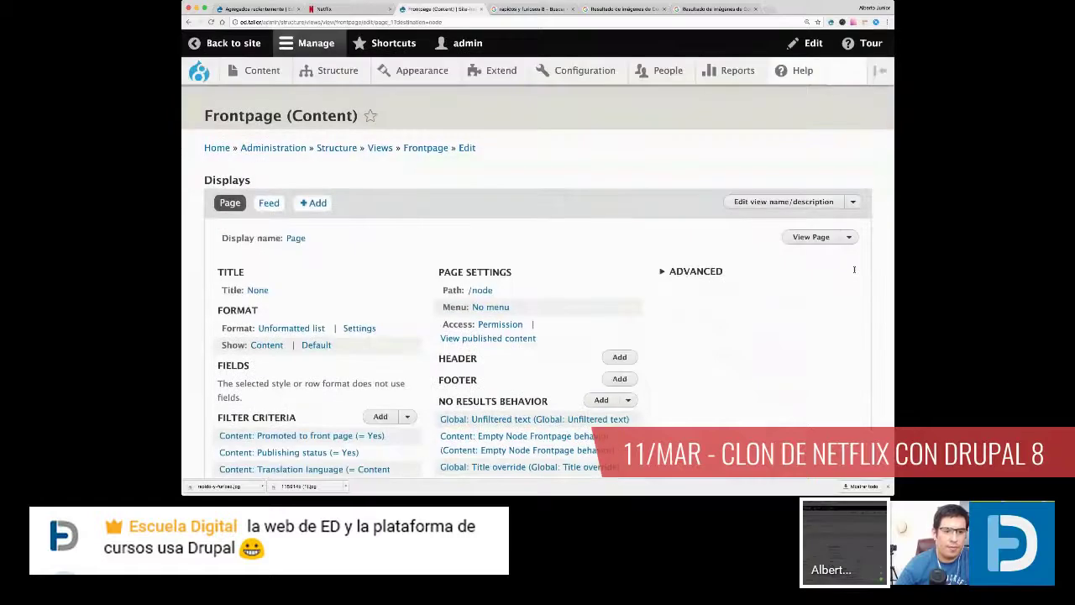
Step: Duplicate the Frontpage view's Page display as a Block
scroll(250, 325, down, 5)
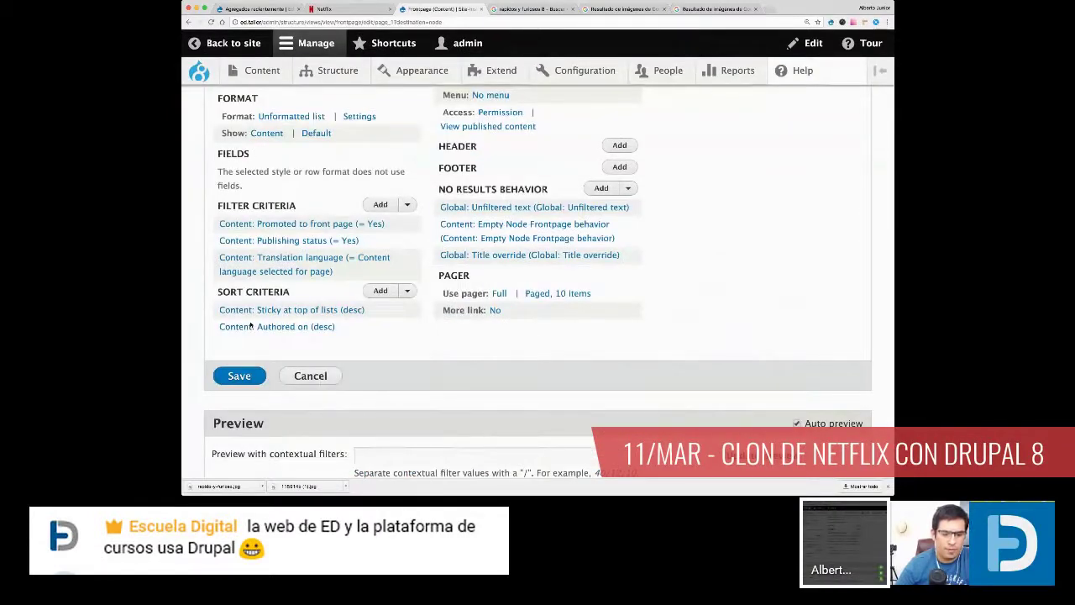
scroll(250, 326, up, 1)
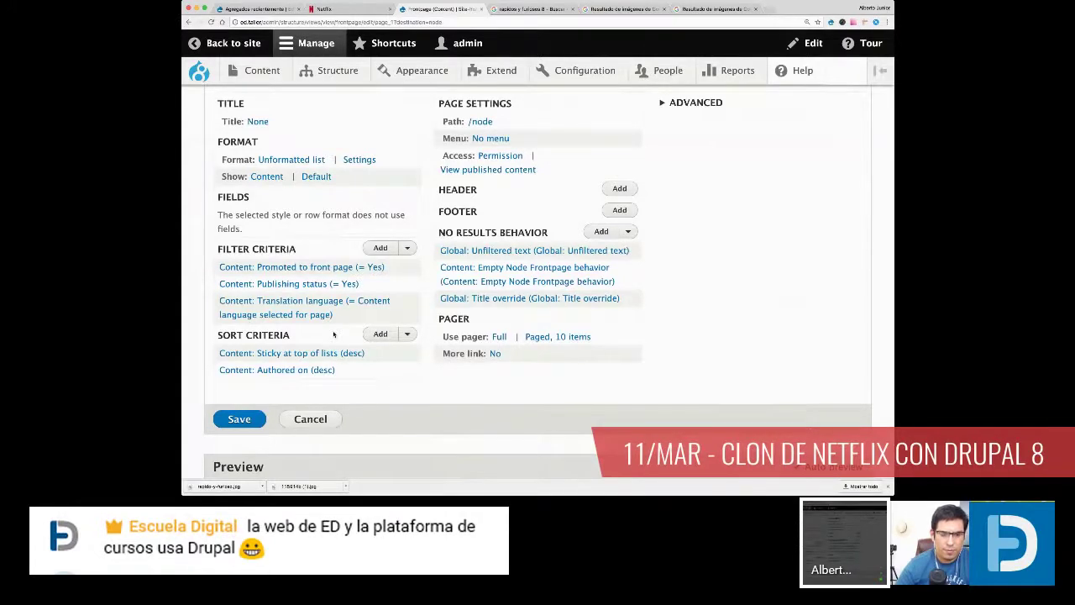
scroll(316, 336, up, 1)
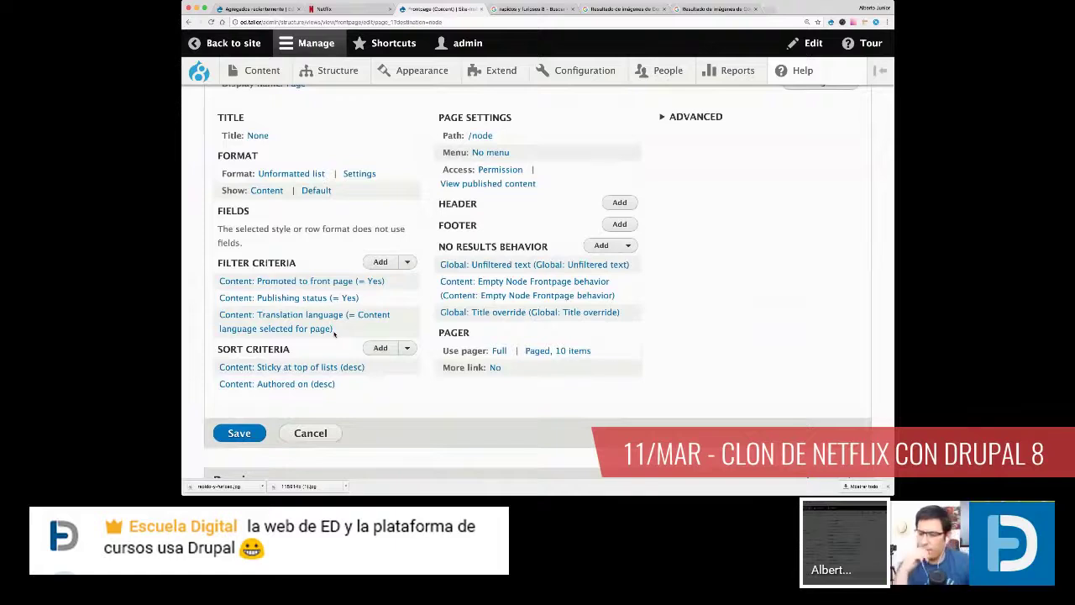
scroll(334, 333, up, 2)
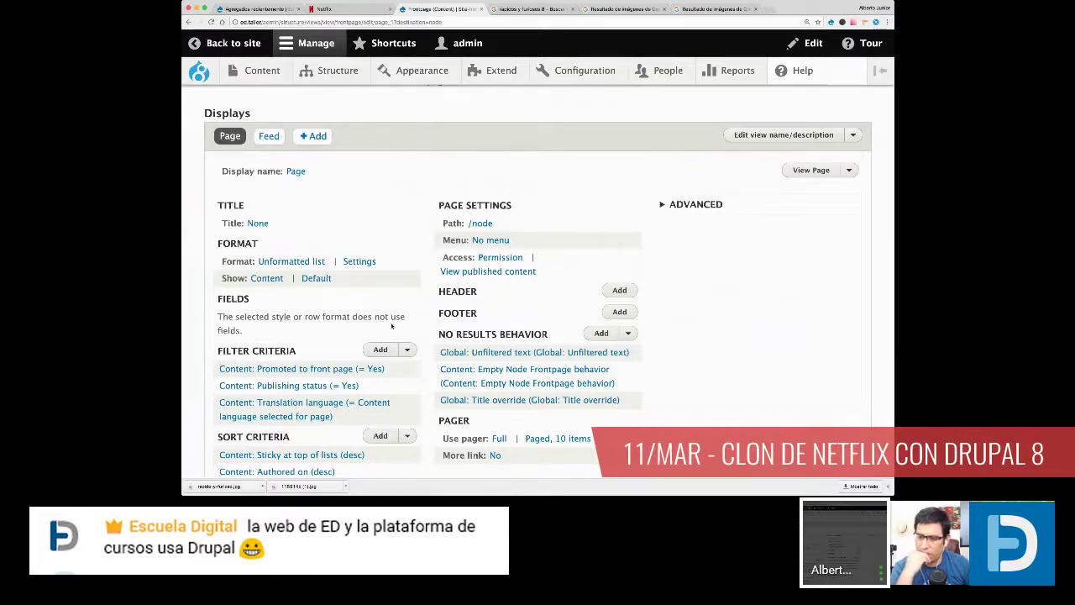
scroll(355, 352, down, 1)
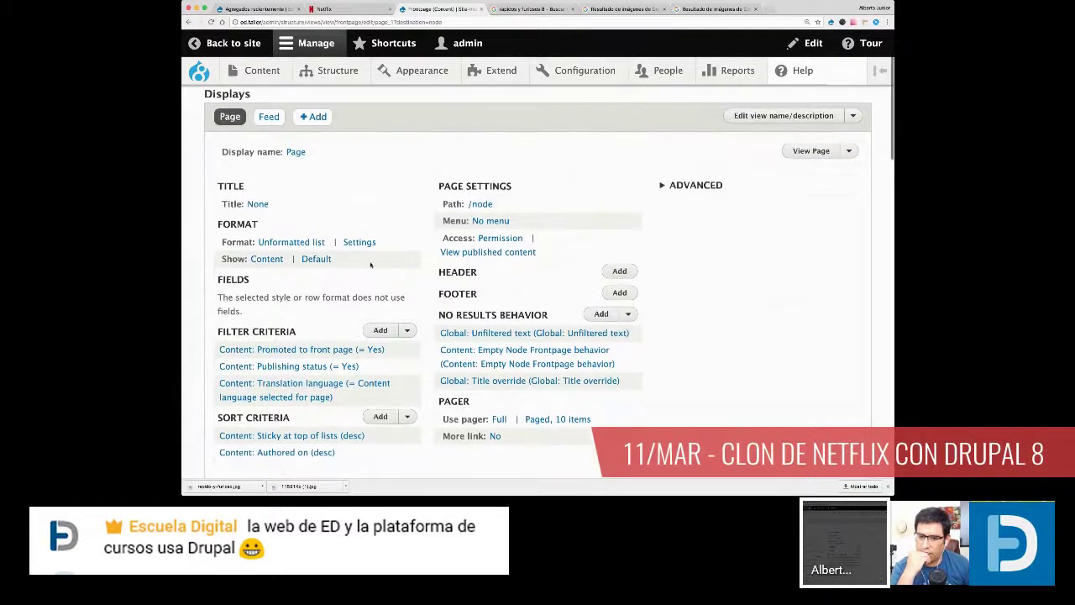
click(848, 152)
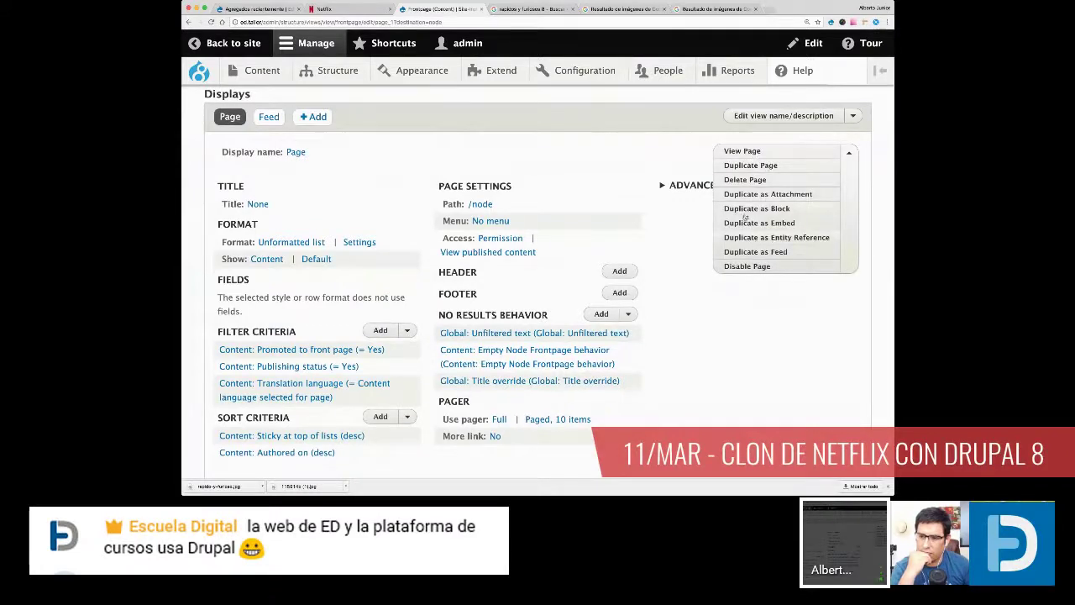
click(848, 152)
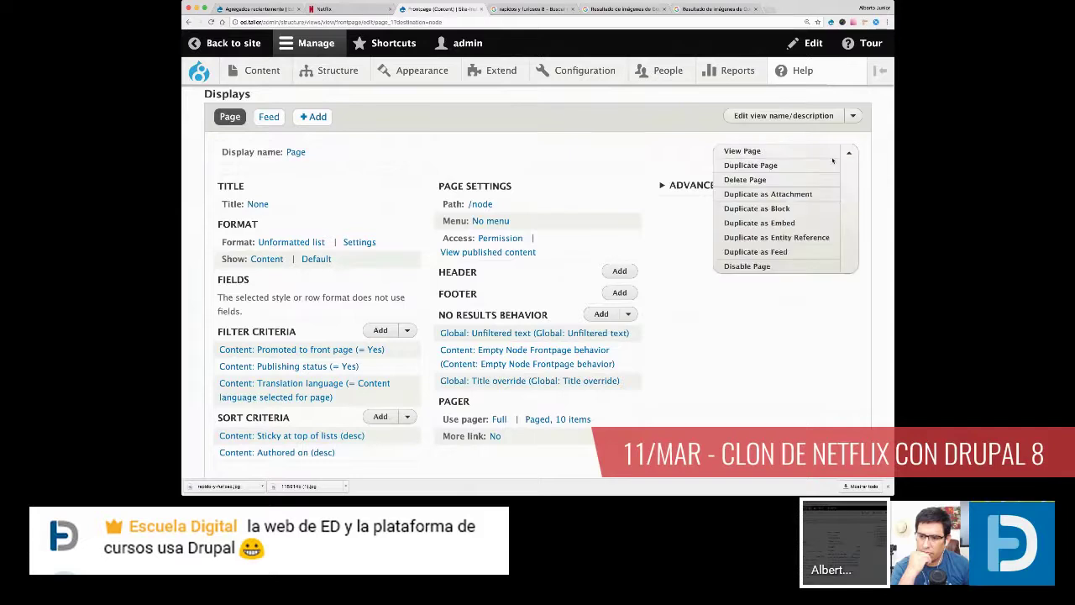
click(781, 210)
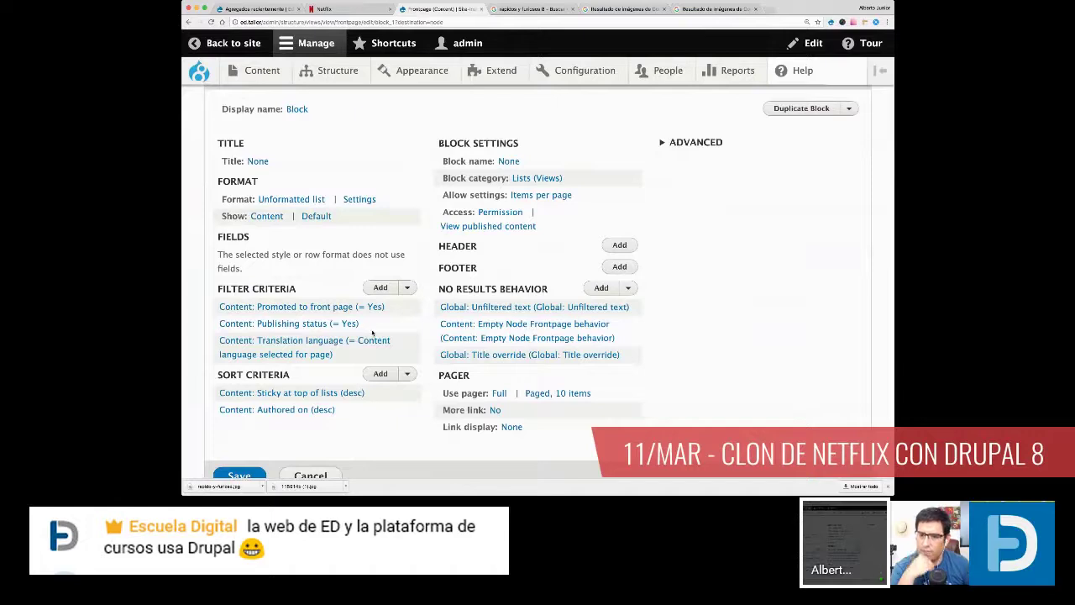
Step: Add the Géneros (field_generos) filter criterion to the view, using the Géneros vocabulary with Autocomplete selection
scroll(372, 333, down, 1)
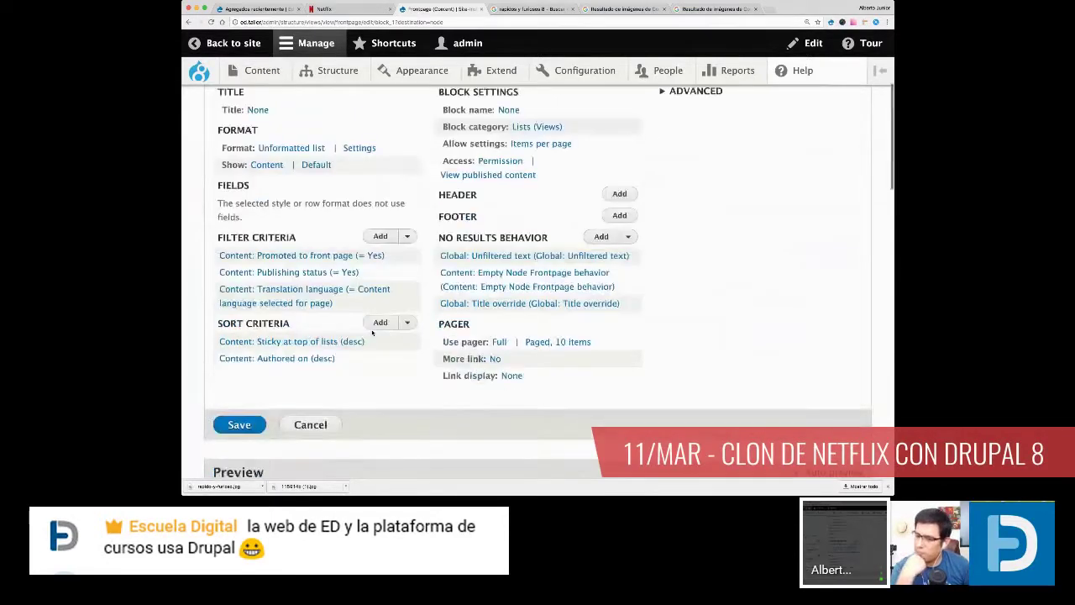
click(381, 237)
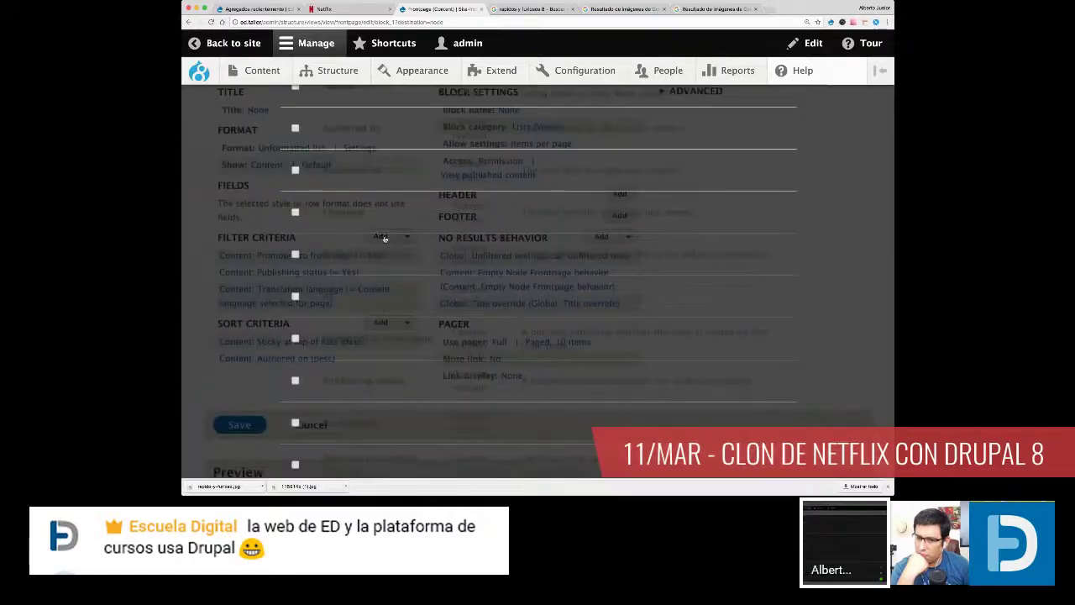
text(Gene)
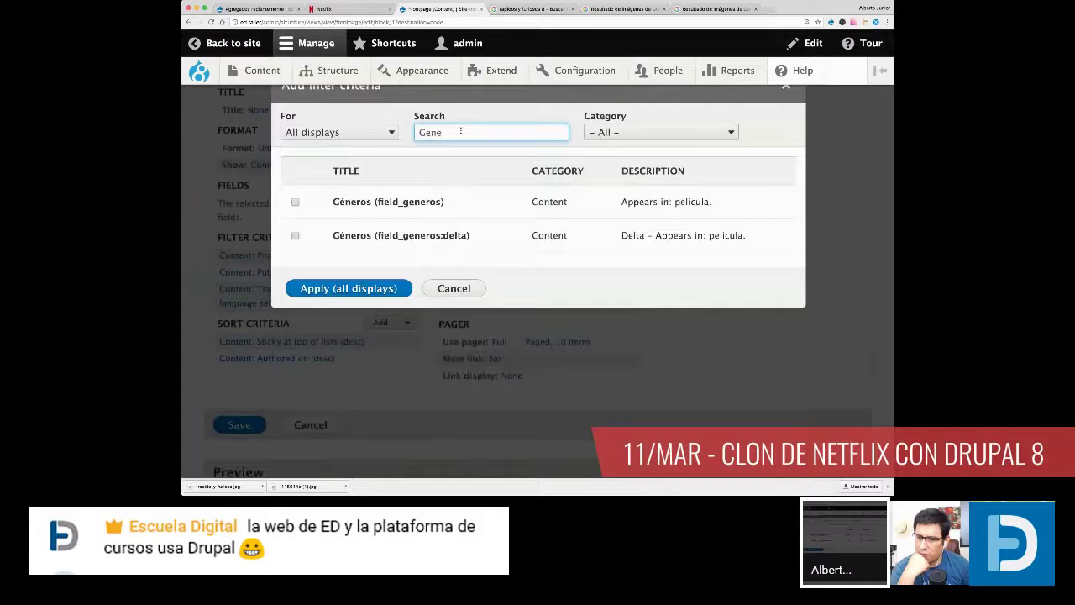
click(422, 200)
click(353, 310)
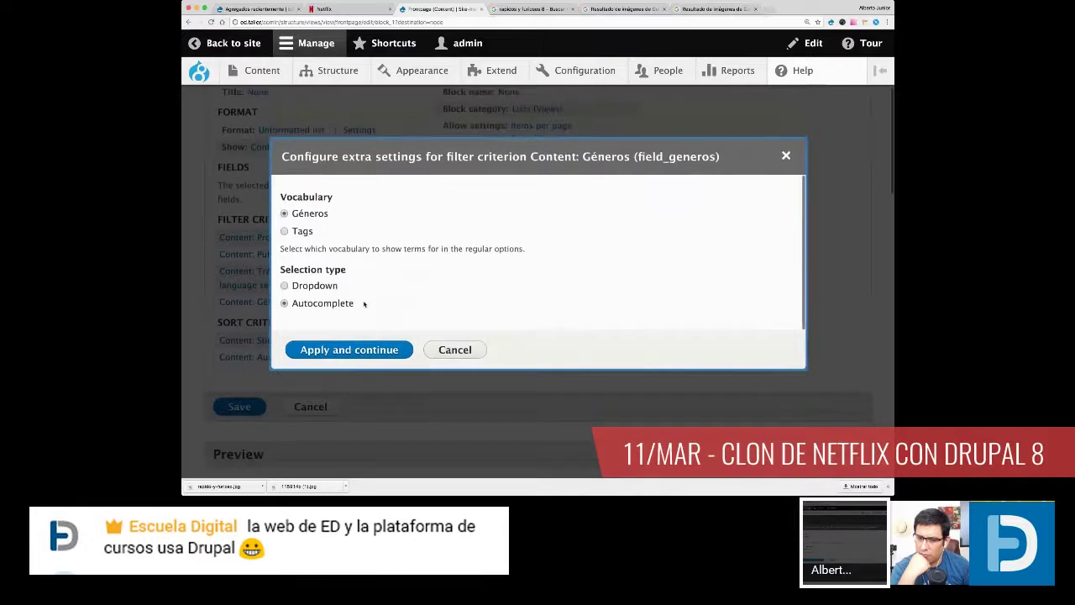
click(341, 349)
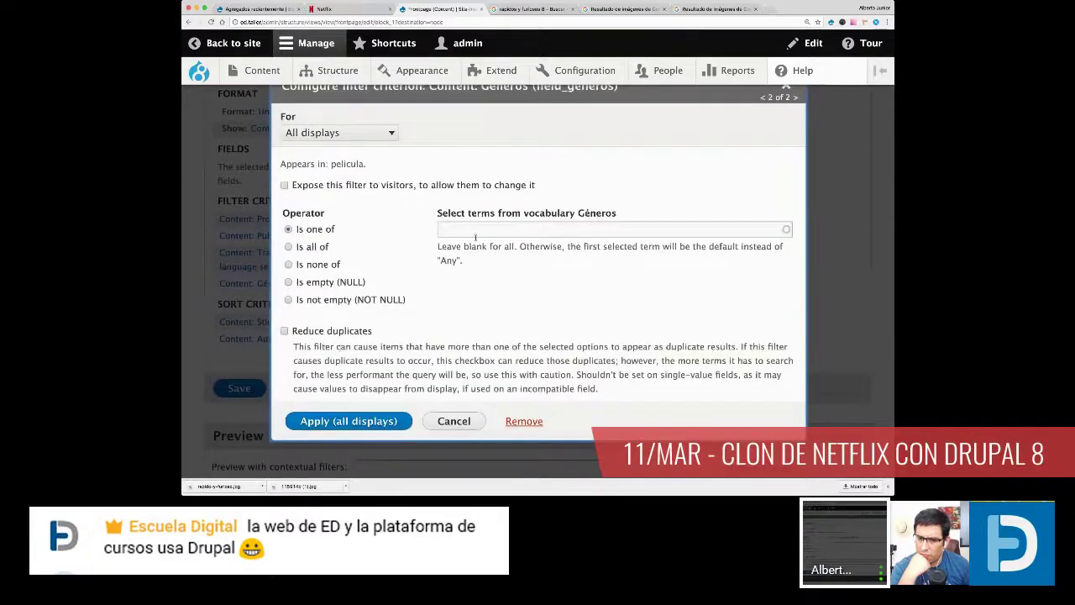
Step: Set the Géneros filter to the term Acción and apply it to all displays
click(477, 233)
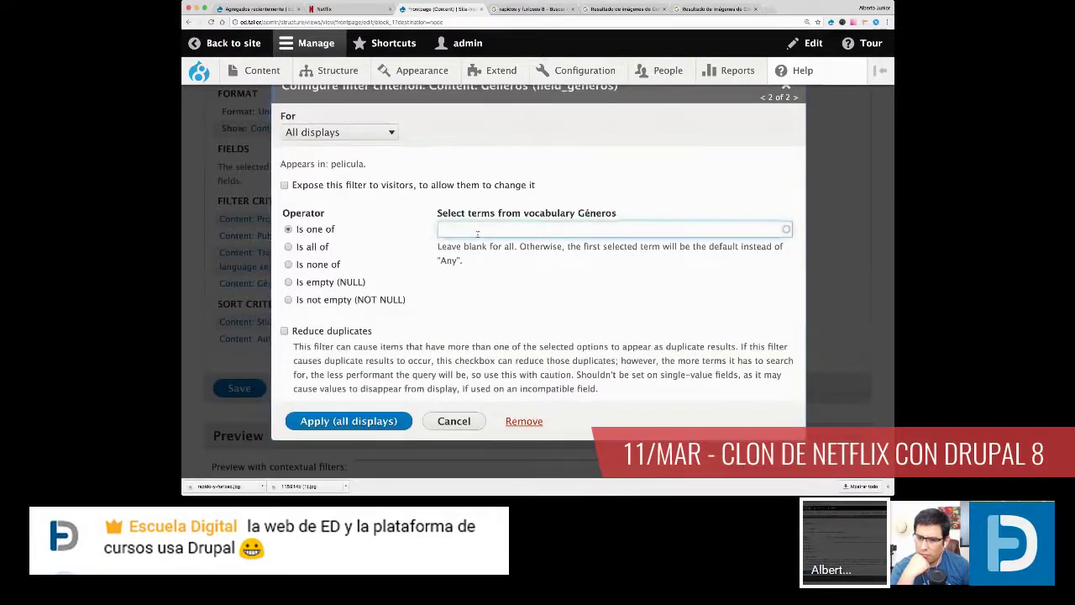
text(A)
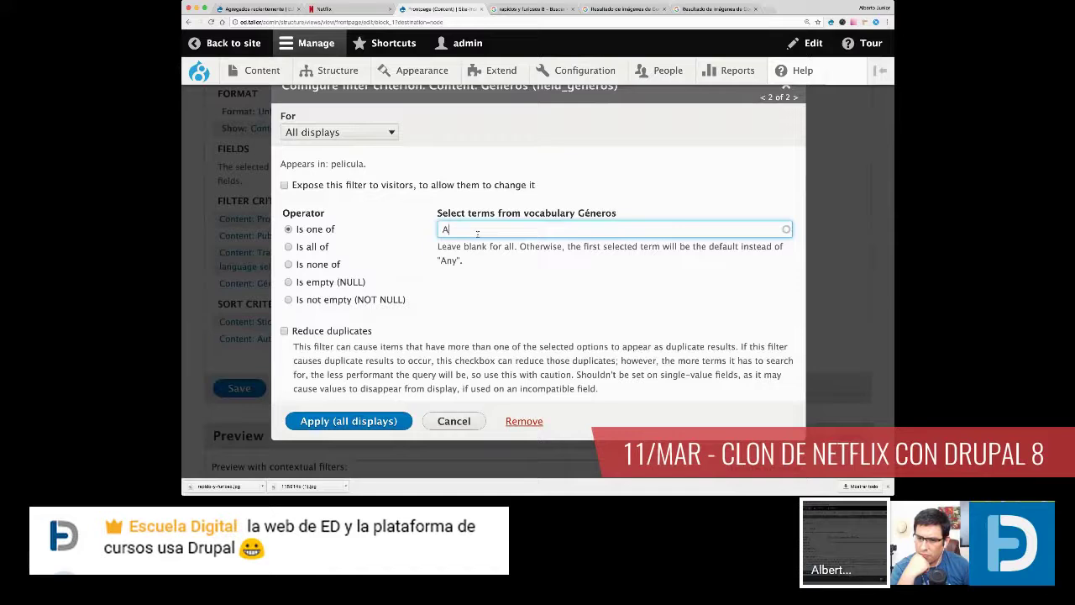
text(cción)
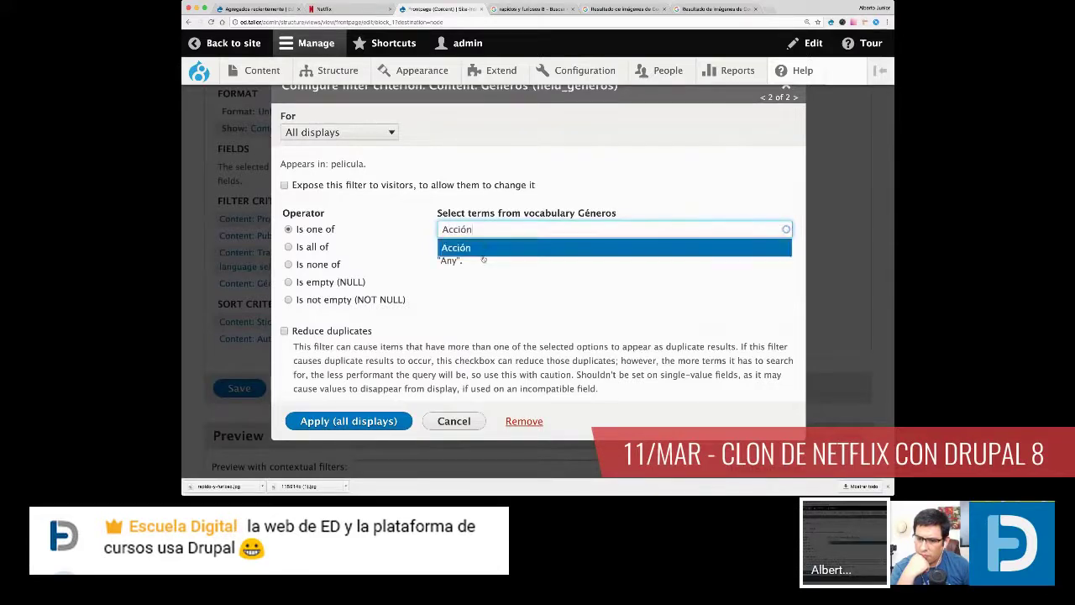
click(483, 248)
click(347, 422)
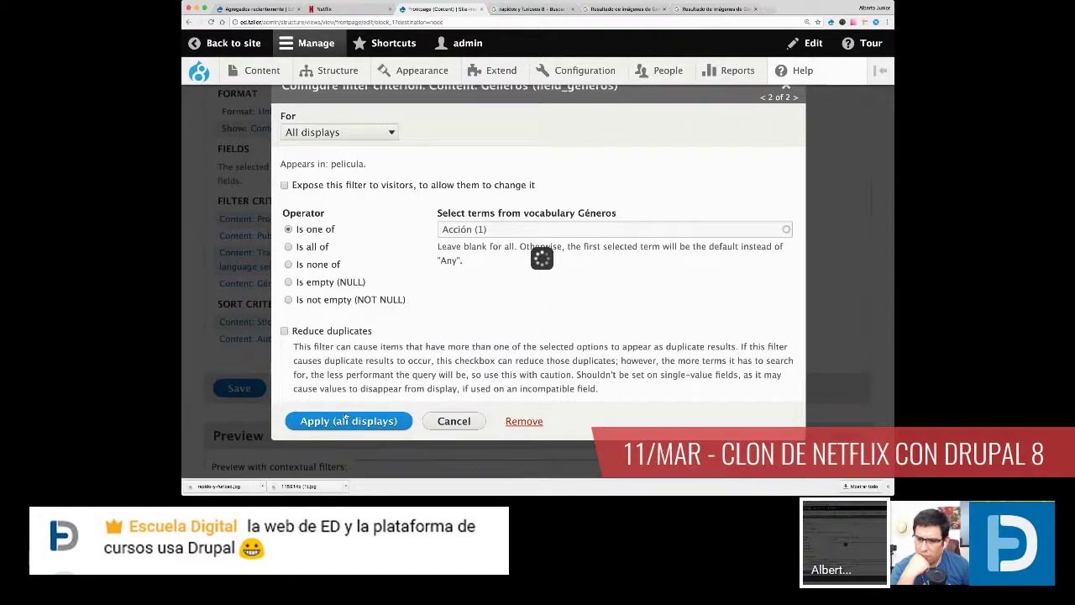
Step: Review the block display's preview and filter criteria, and save the Frontpage view
scroll(279, 323, down, 1)
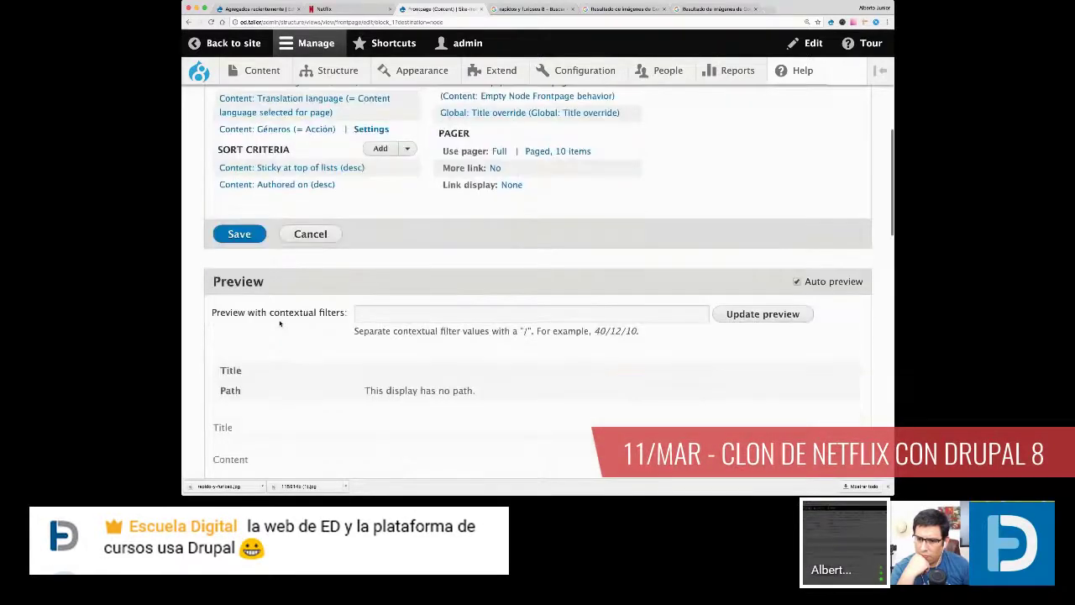
scroll(280, 324, down, 10)
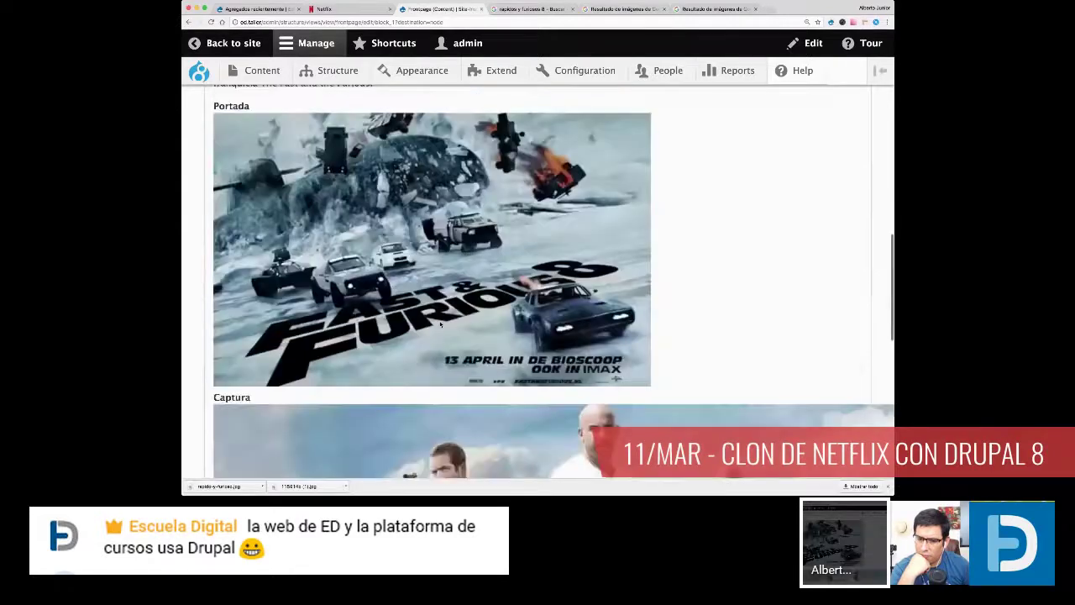
scroll(440, 324, up, 2)
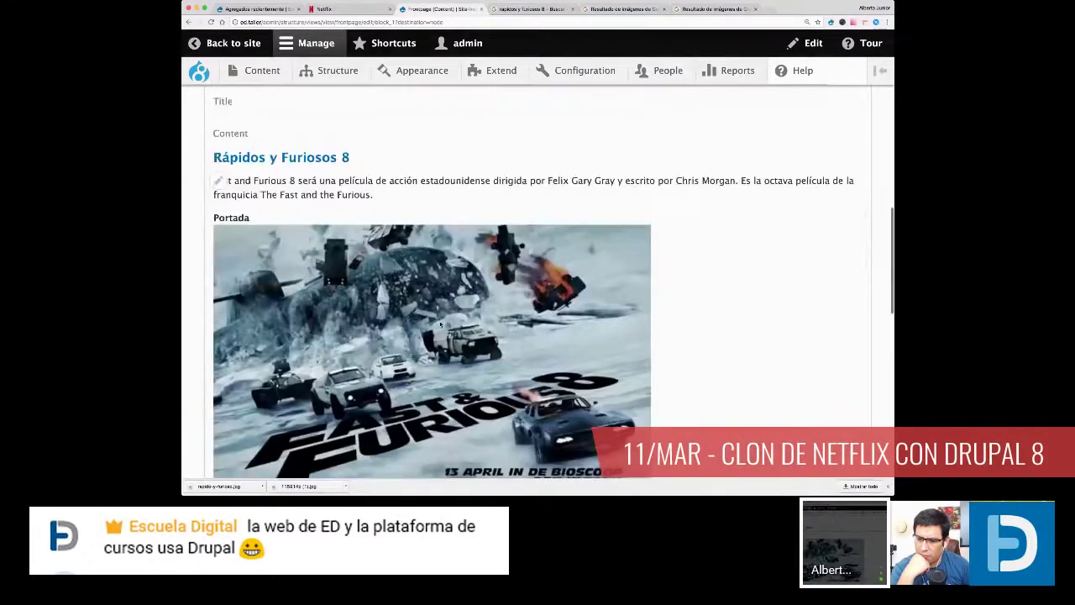
scroll(440, 324, up, 4)
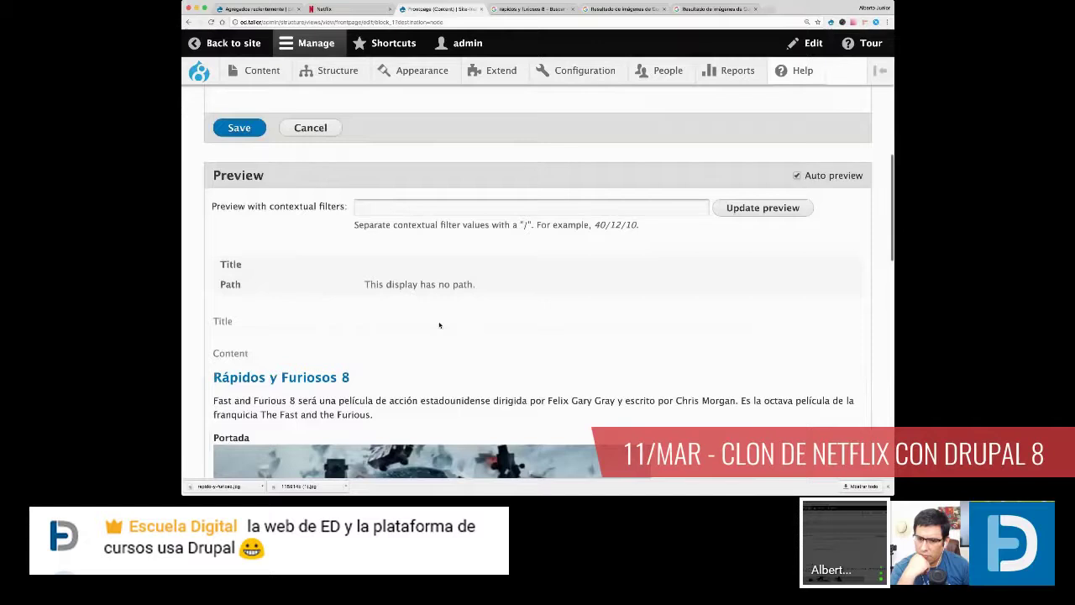
scroll(440, 325, up, 2)
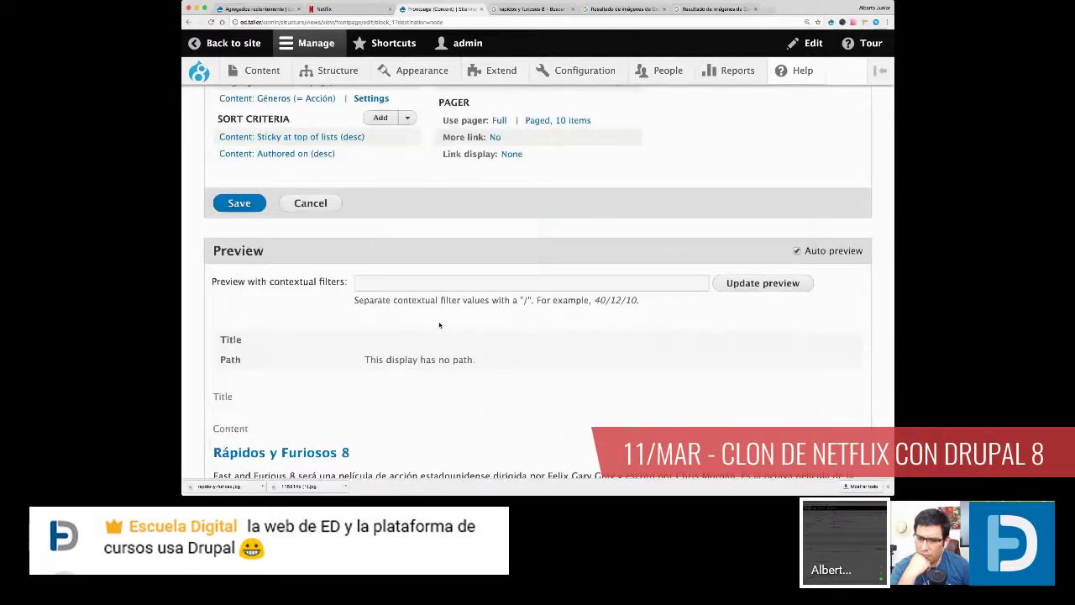
scroll(439, 326, up, 2)
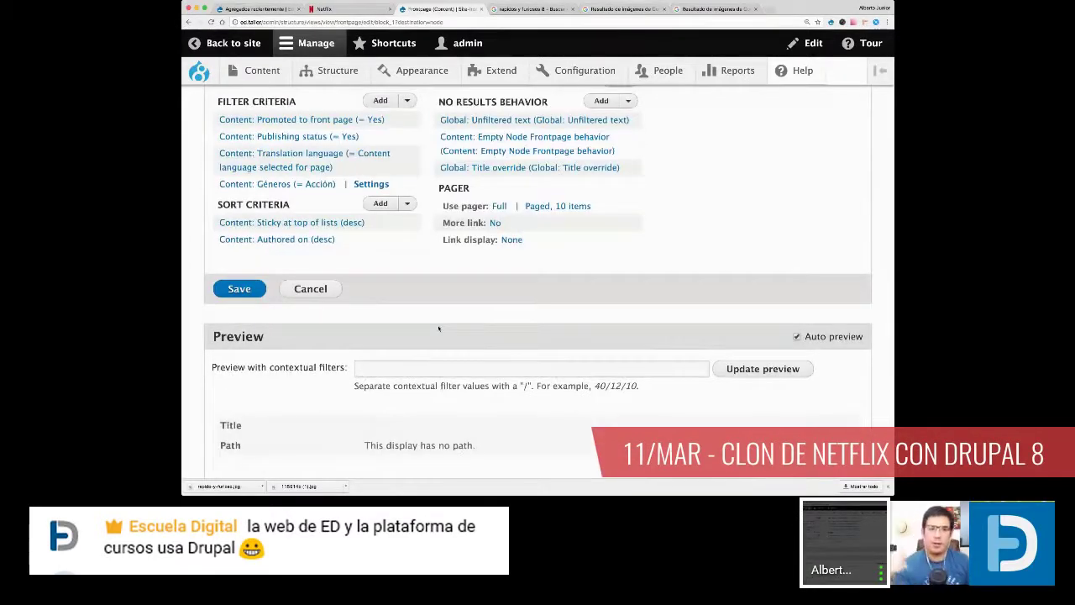
scroll(439, 329, up, 1)
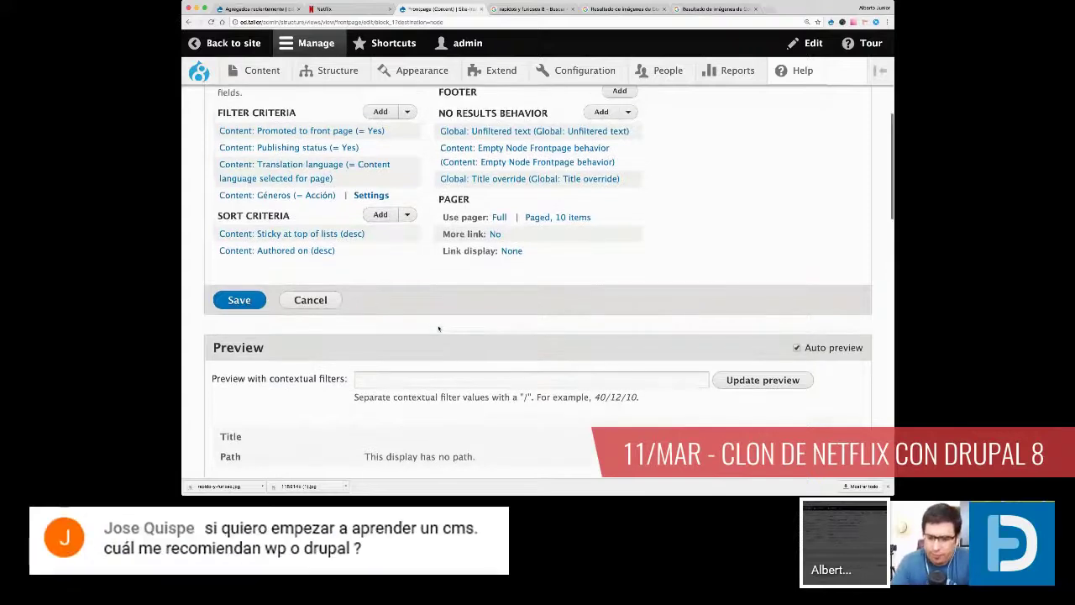
scroll(281, 376, up, 1)
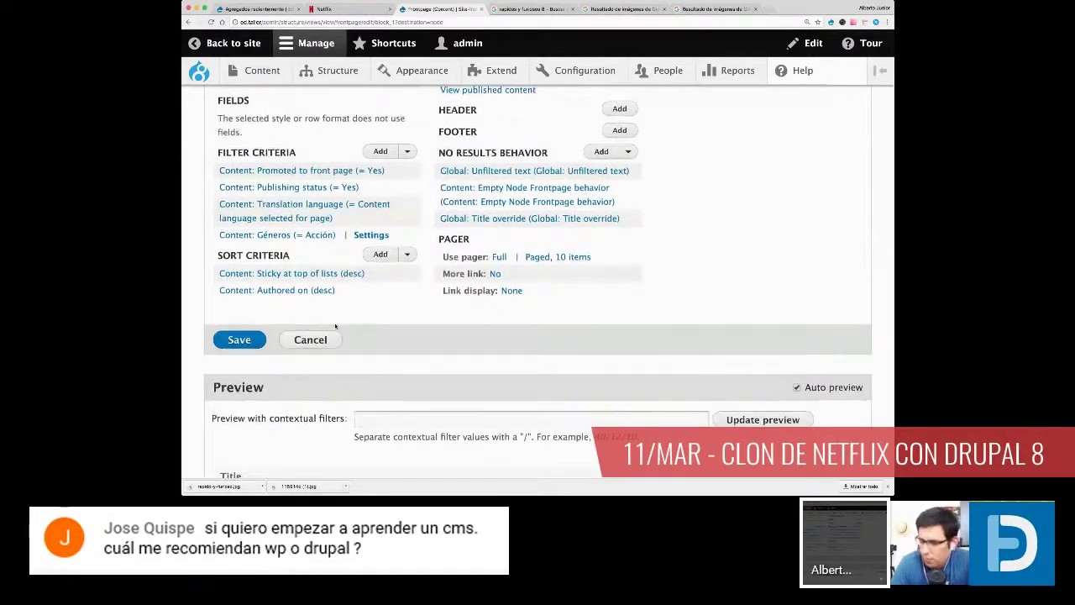
scroll(335, 327, up, 1)
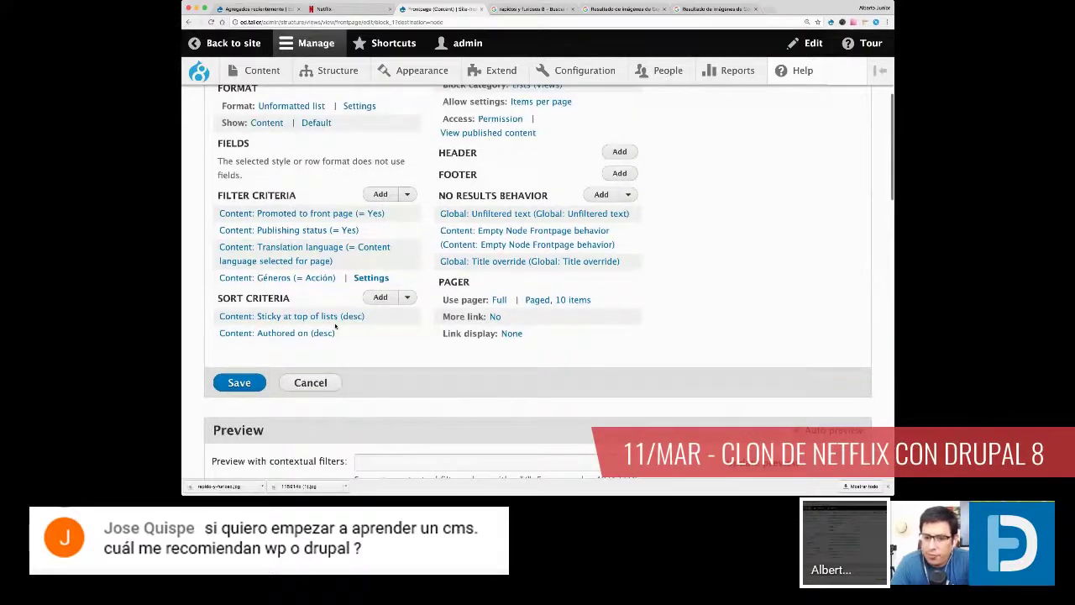
scroll(414, 324, up, 2)
scroll(414, 324, up, 1)
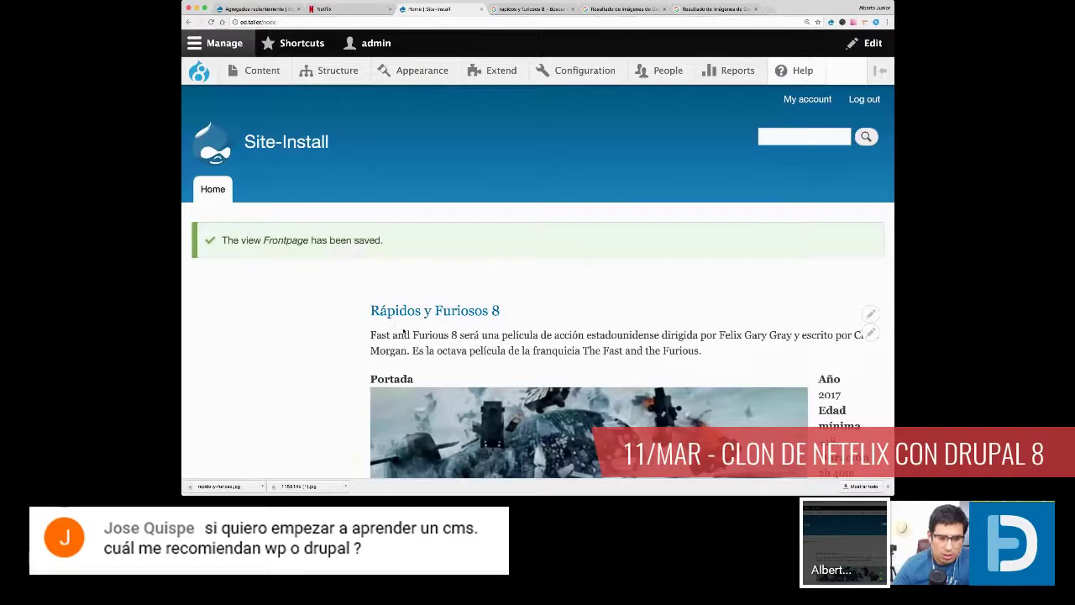
Step: Place the Frontpage views block in the Content region of the Bartik block layout, keeping its default settings
mouse_move(339, 75)
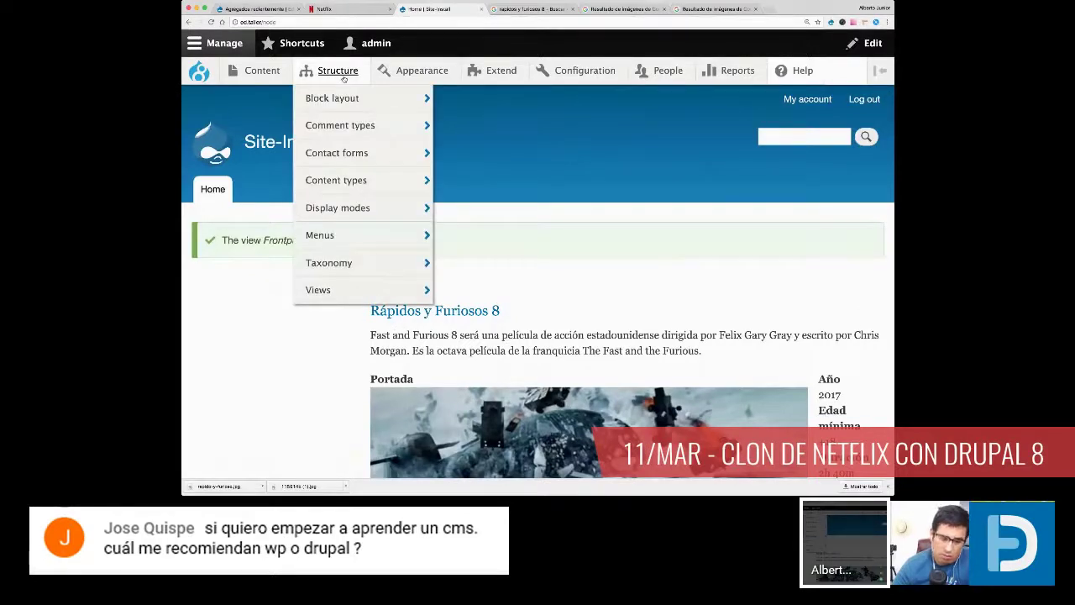
mouse_move(340, 99)
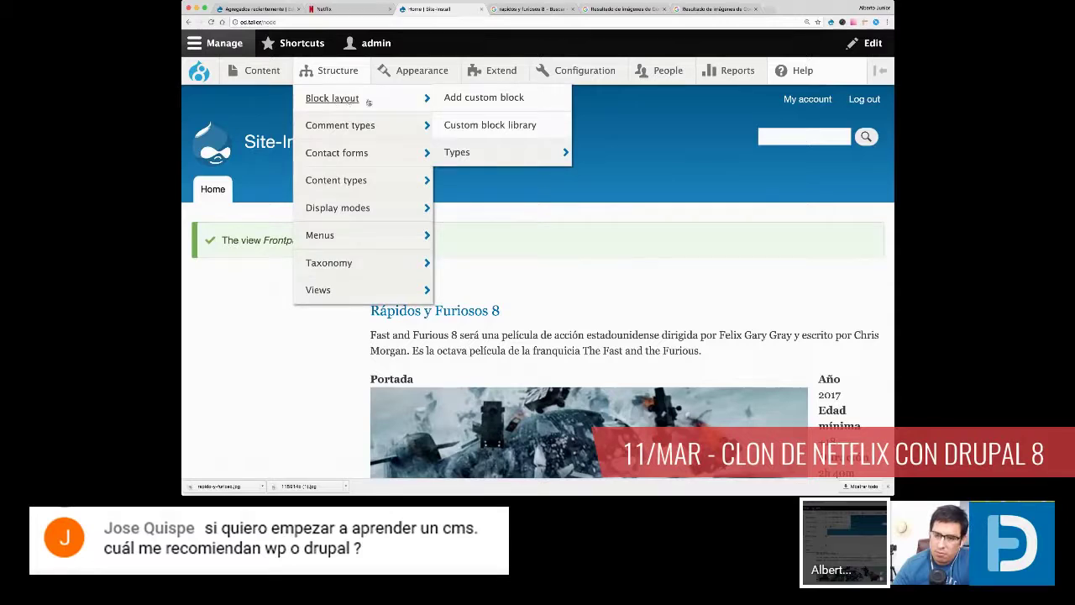
click(352, 100)
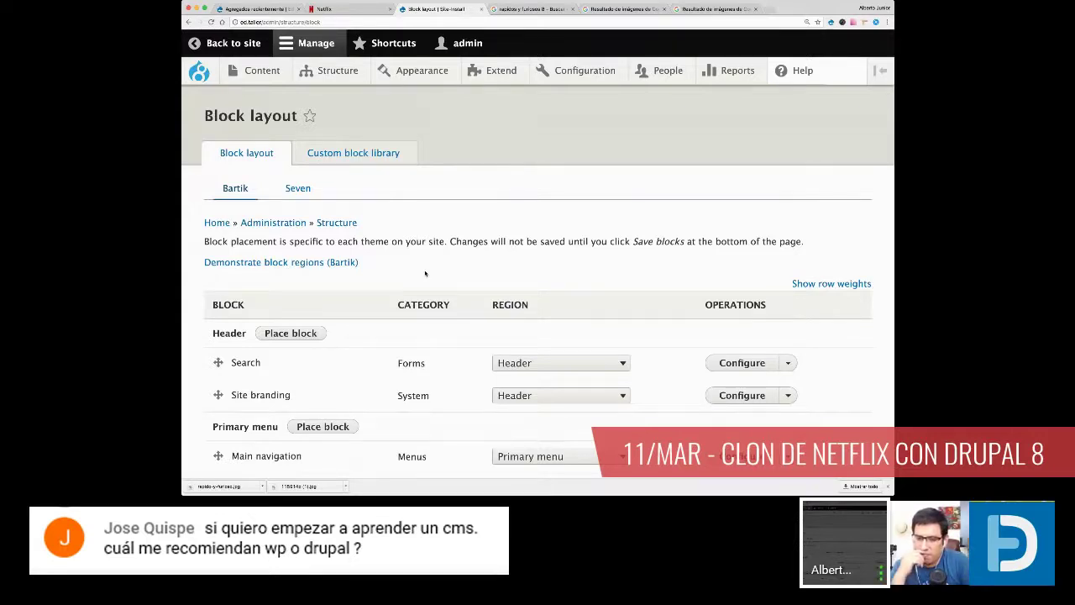
scroll(425, 273, down, 3)
scroll(425, 272, down, 4)
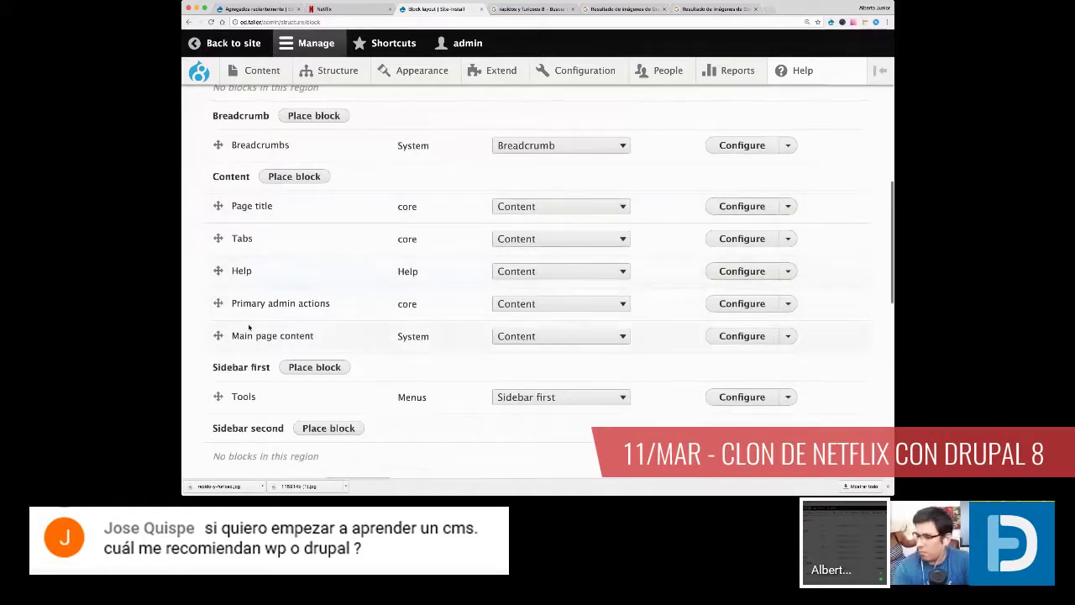
click(302, 178)
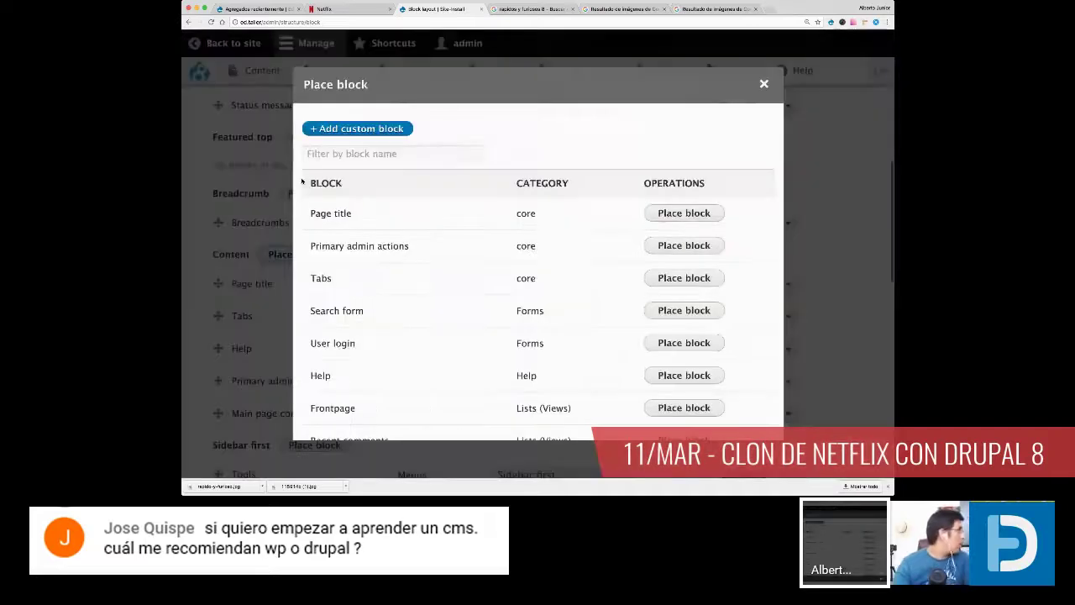
click(414, 154)
text(Fr)
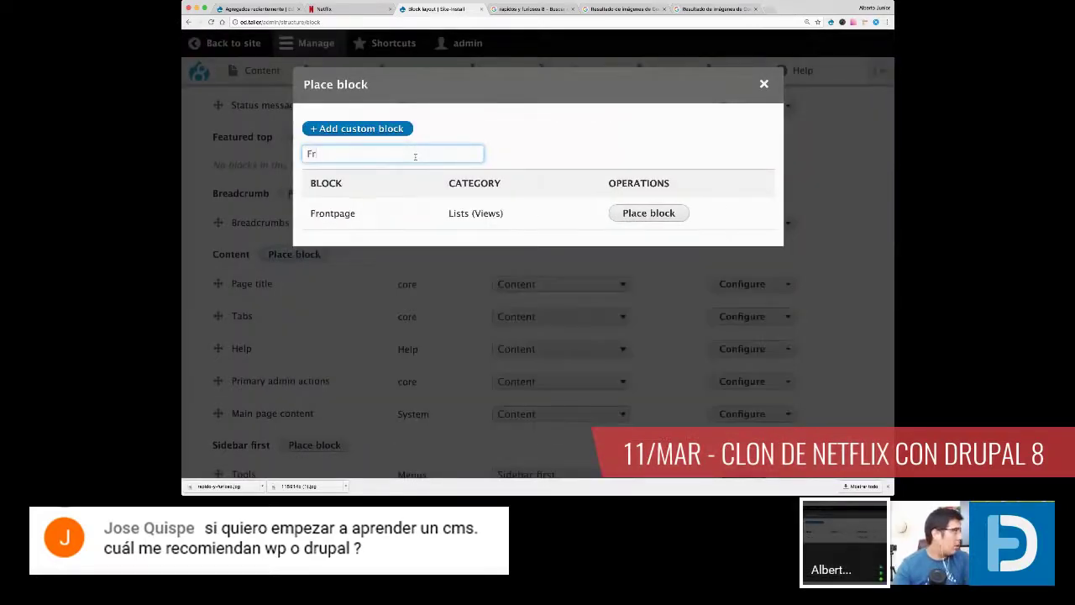
drag(356, 215, 310, 213)
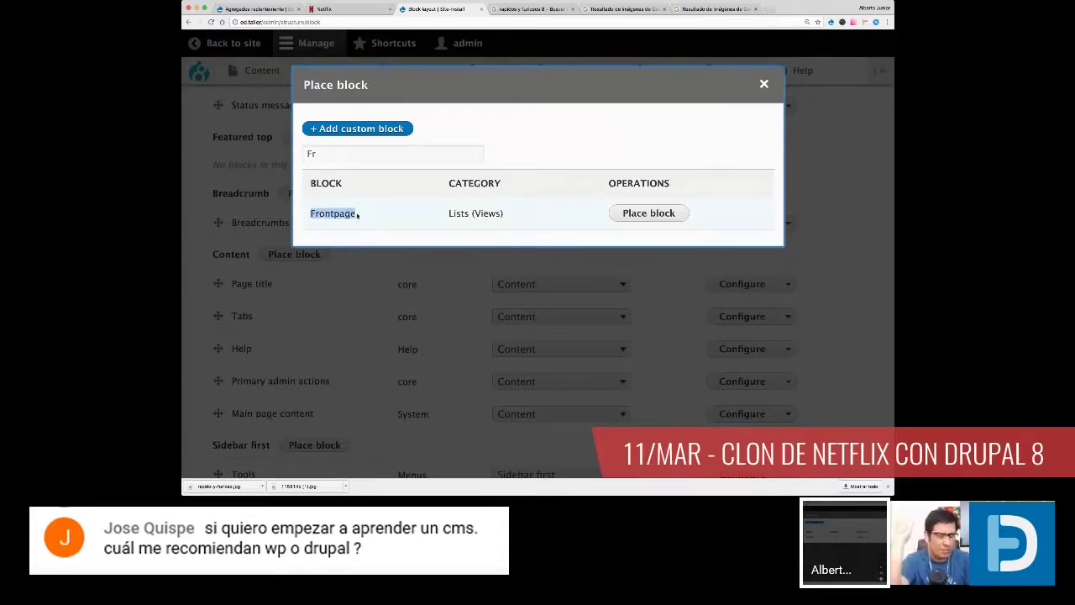
click(652, 310)
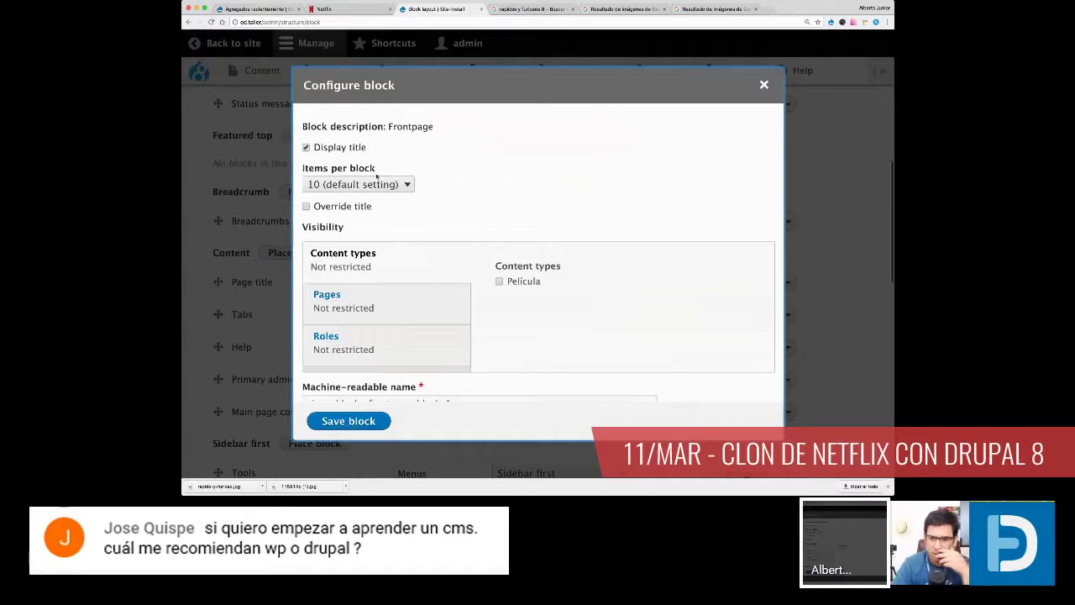
click(364, 428)
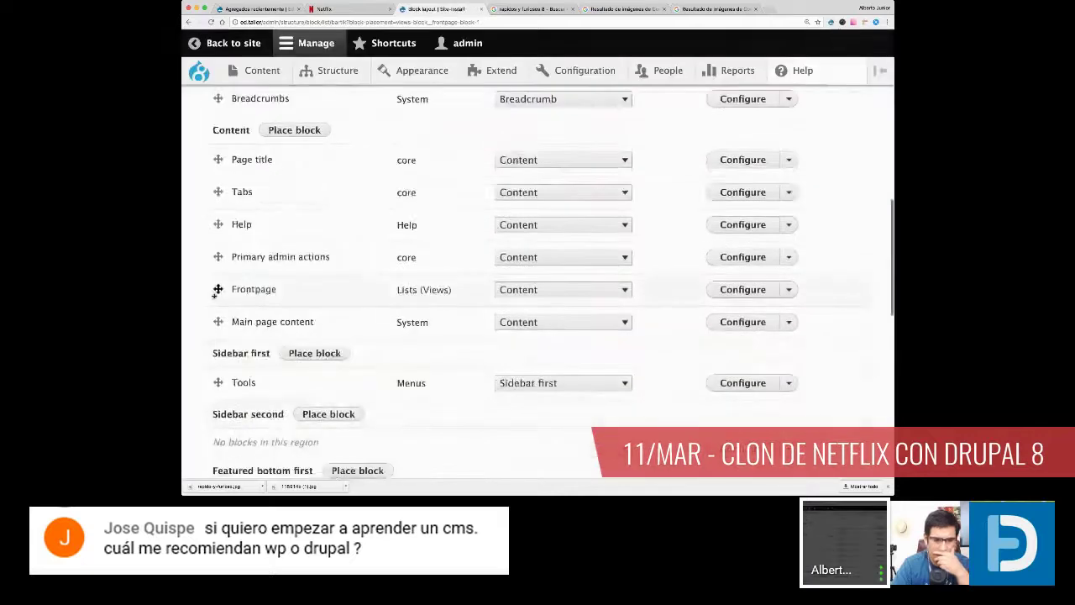
Step: Save the Bartik block layout with the Frontpage block placed in Content
scroll(218, 311, down, 10)
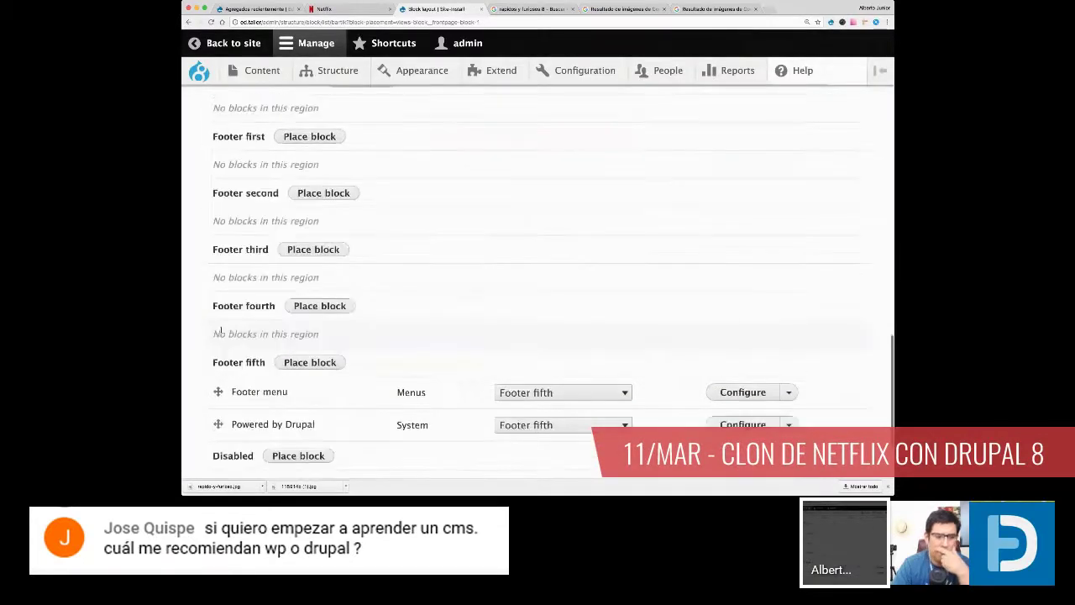
scroll(220, 330, down, 3)
click(247, 400)
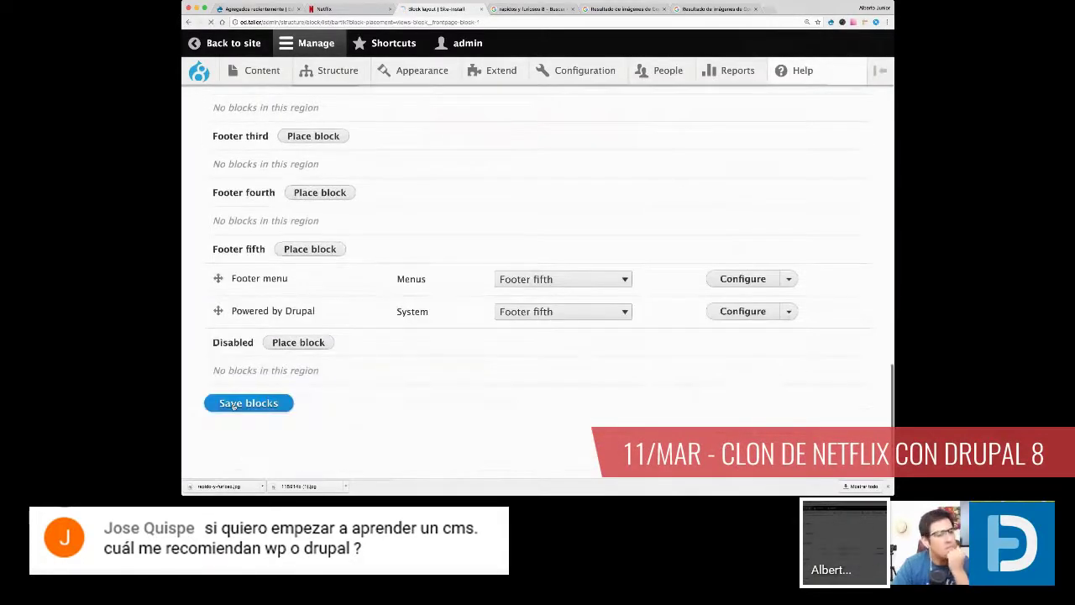
Step: Review the site's home page, comparing the placed Frontpage block with the main page listing
click(200, 70)
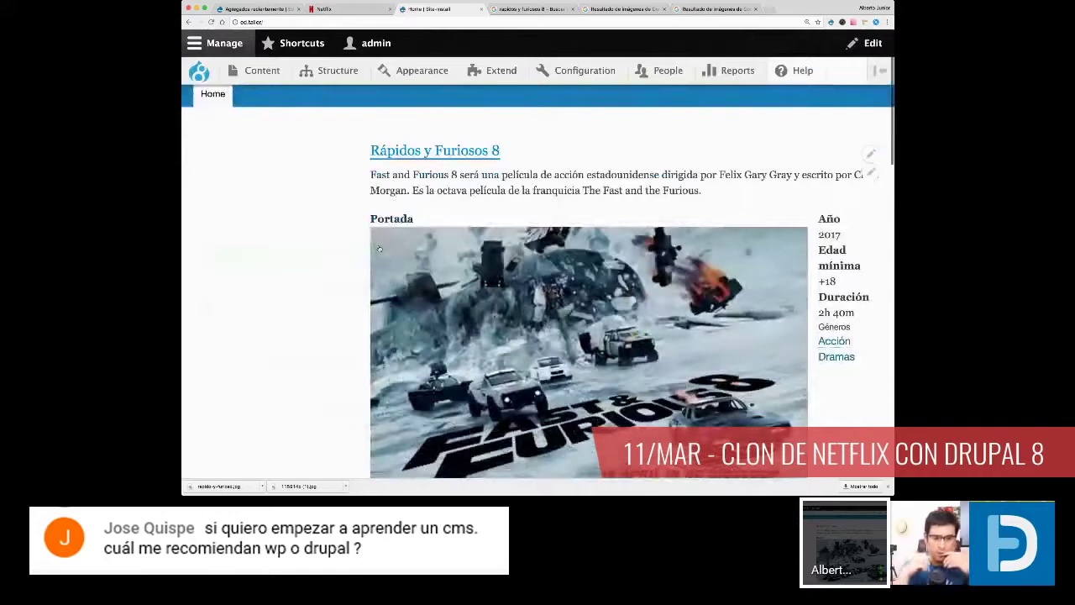
scroll(379, 248, down, 3)
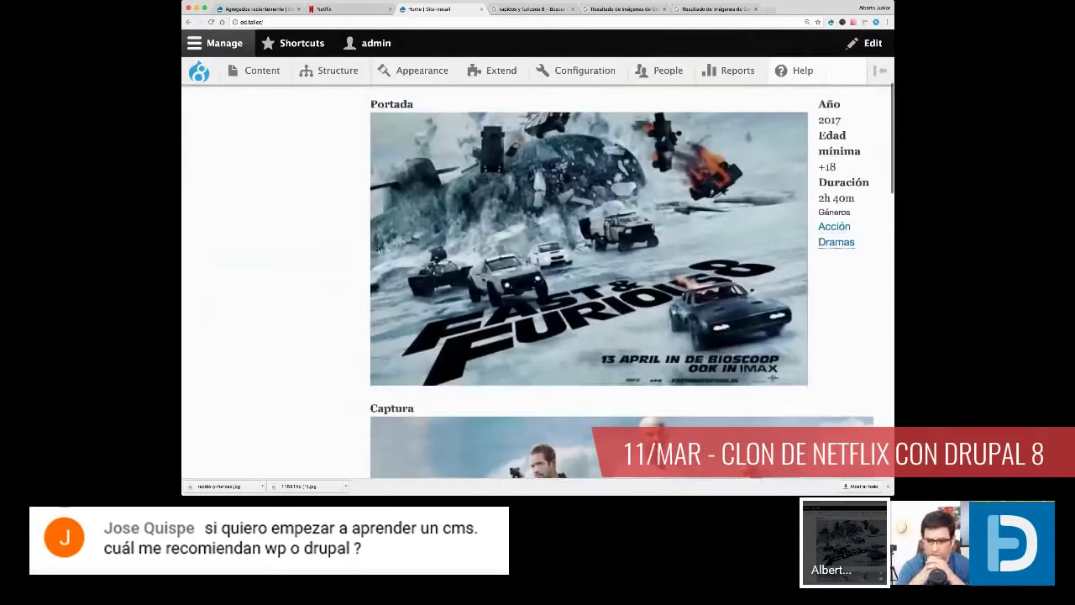
scroll(379, 248, up, 3)
scroll(473, 200, down, 1)
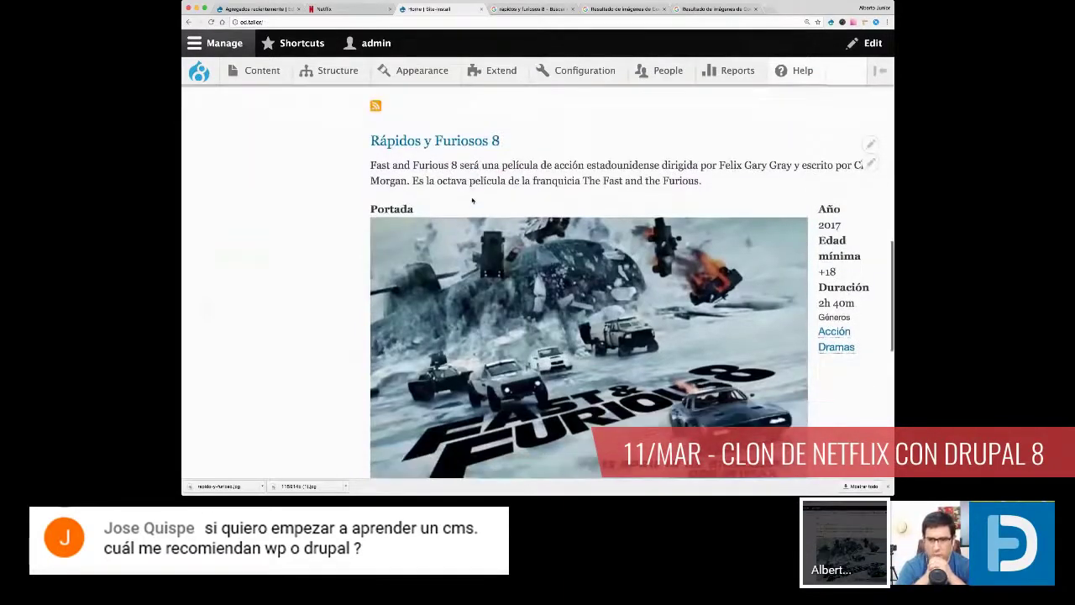
drag(371, 139, 699, 178)
click(691, 177)
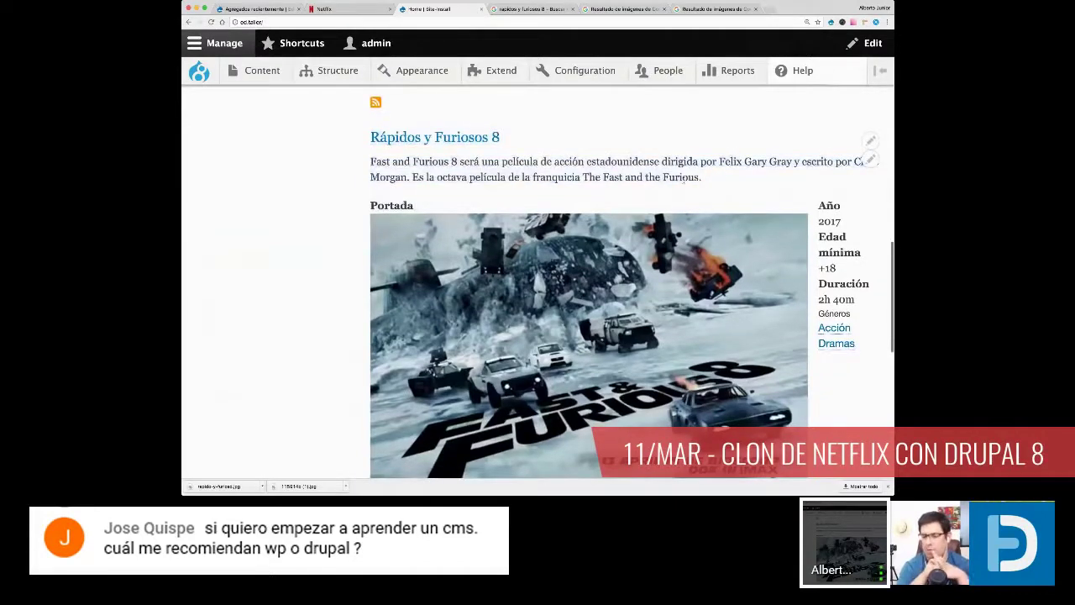
scroll(686, 180, down, 1)
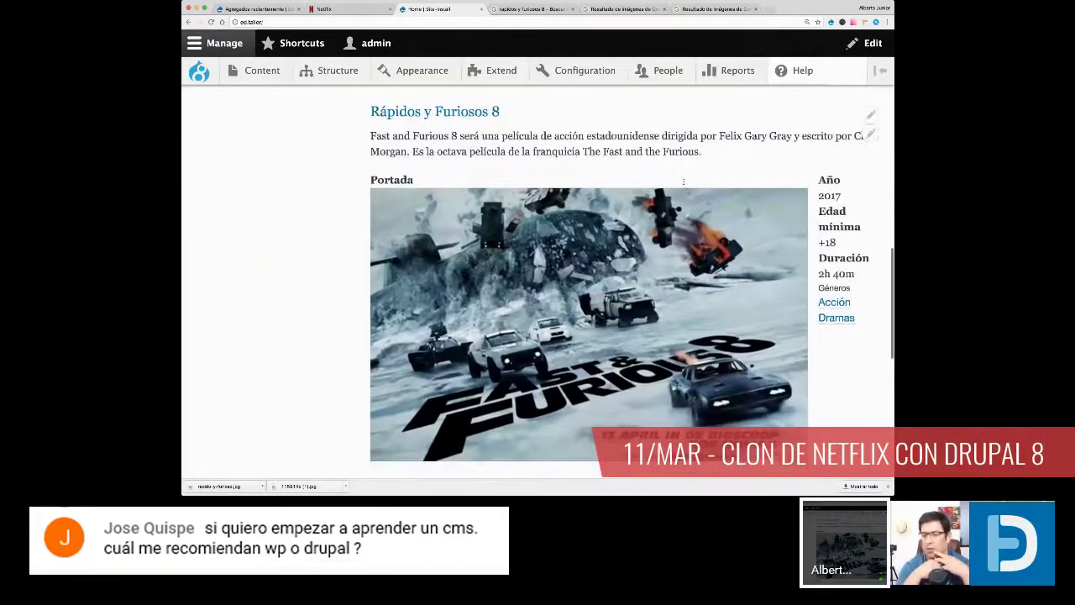
scroll(684, 181, down, 5)
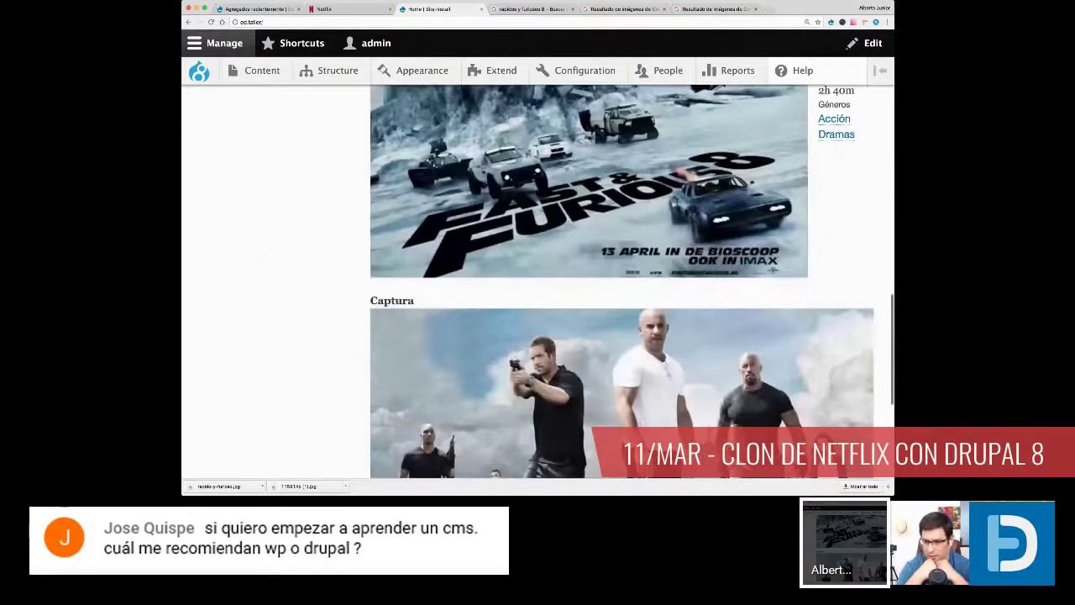
scroll(671, 204, down, 10)
scroll(671, 203, up, 4)
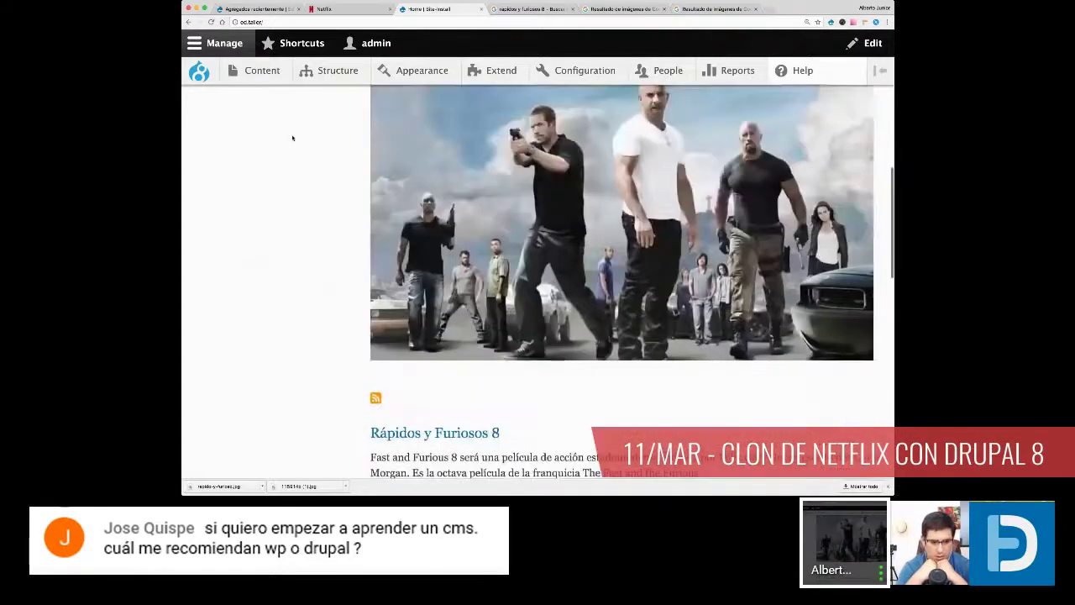
scroll(293, 126, up, 2)
Step: Start a new Película content item, close the old image result pages, and search Google for "Piratas del caribe"
mouse_move(291, 99)
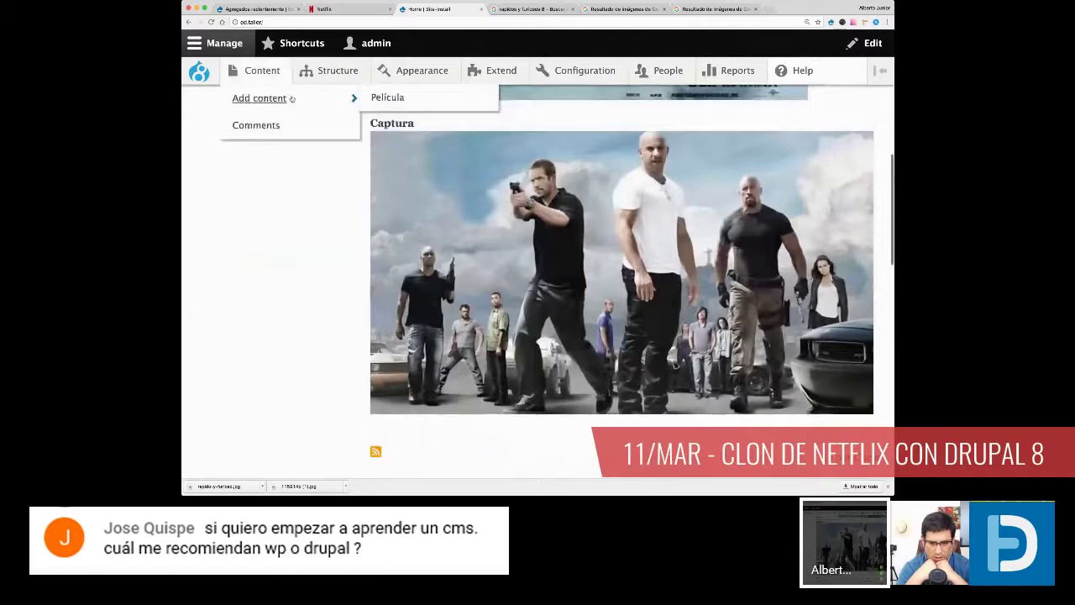
click(419, 99)
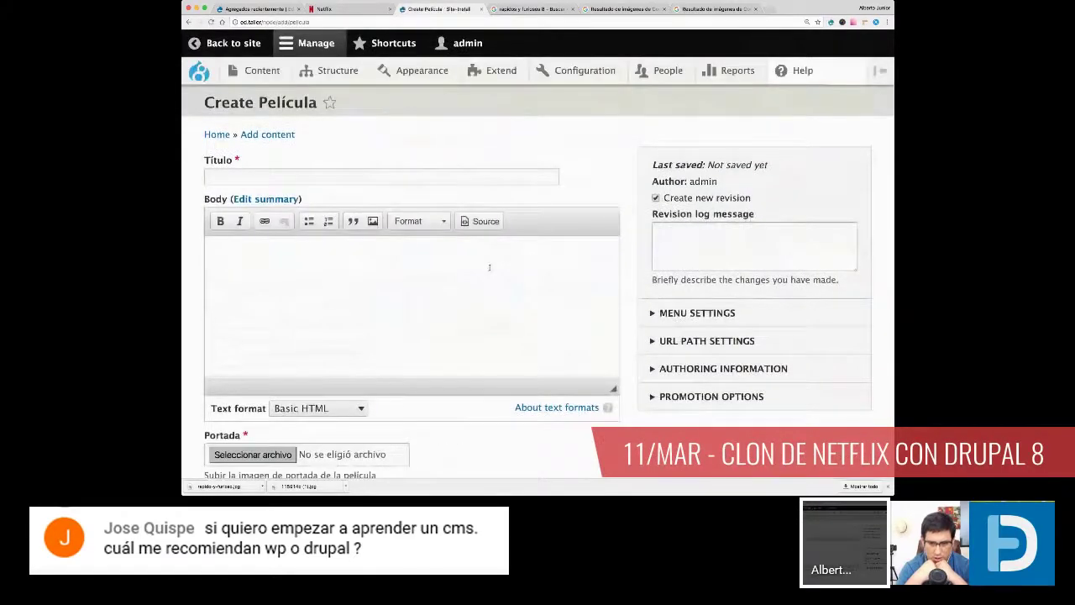
key(super+9)
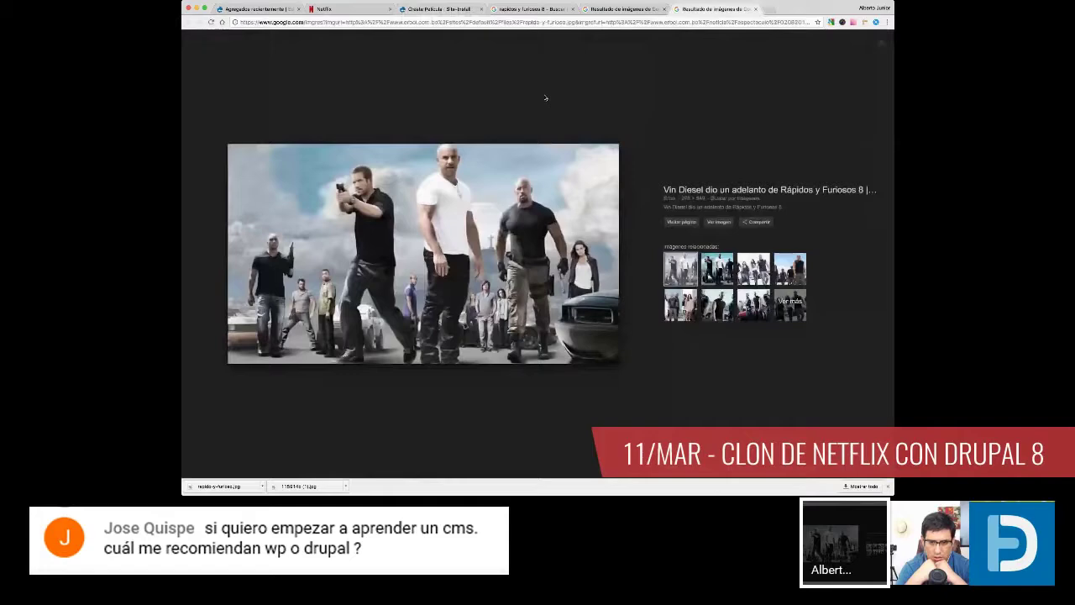
key(super+w)
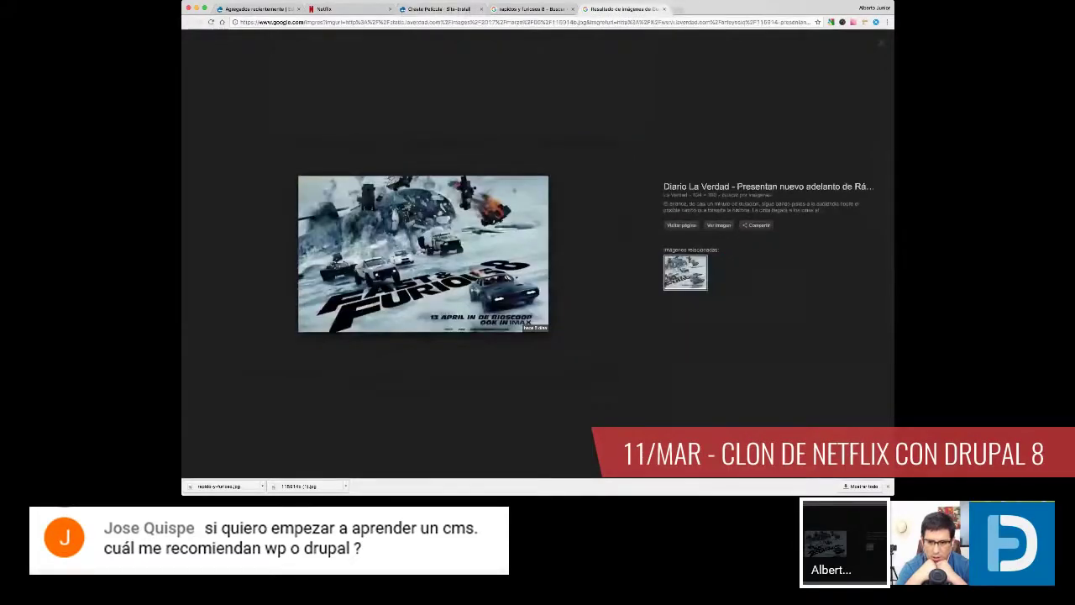
key(super+w)
triple_click(256, 46)
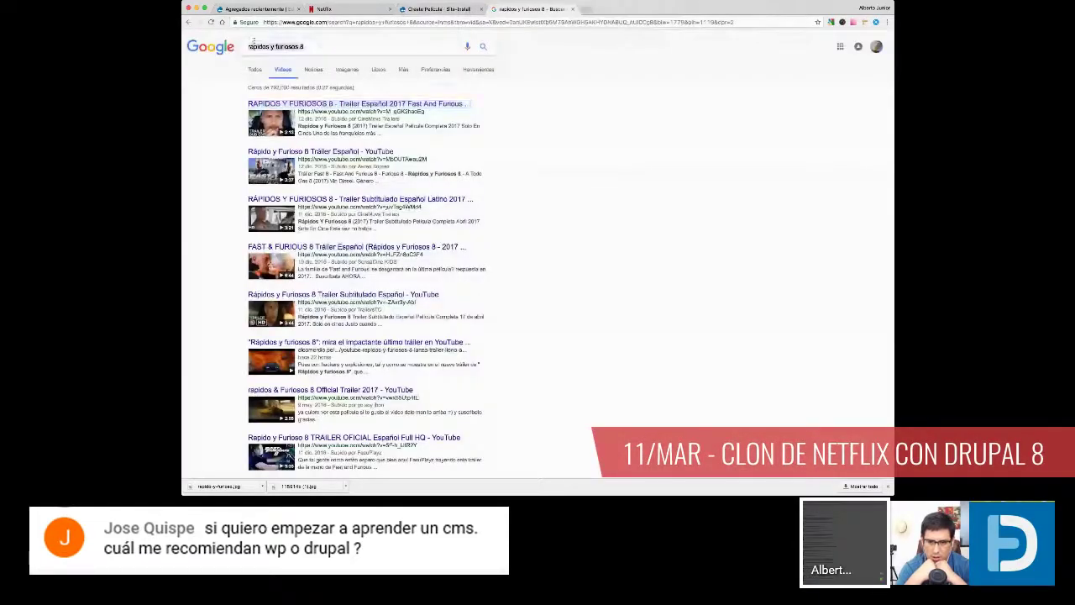
text(Piratas del caribe)
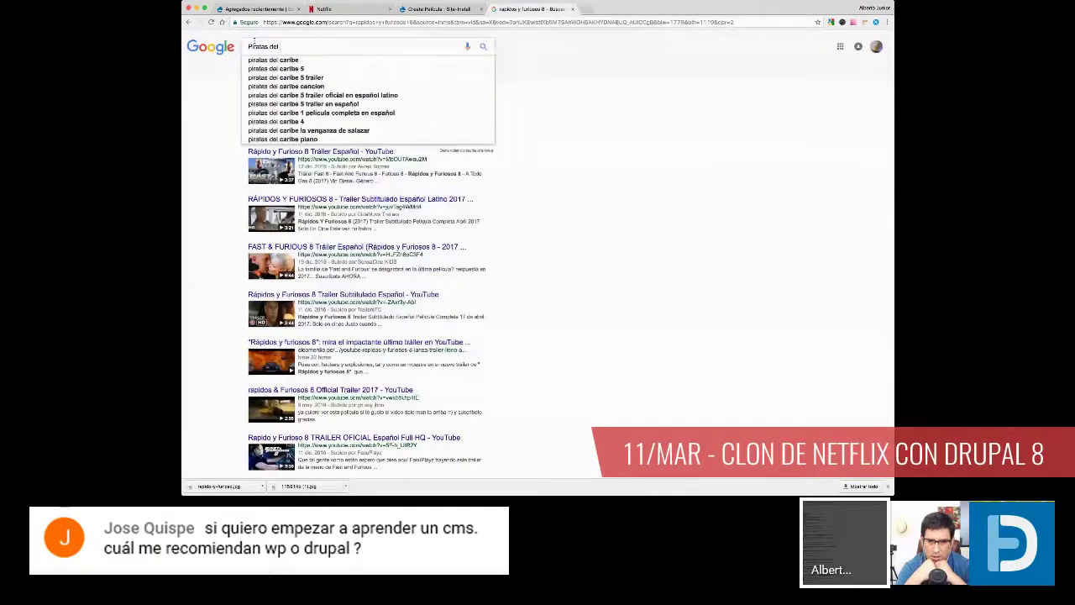
key(Return)
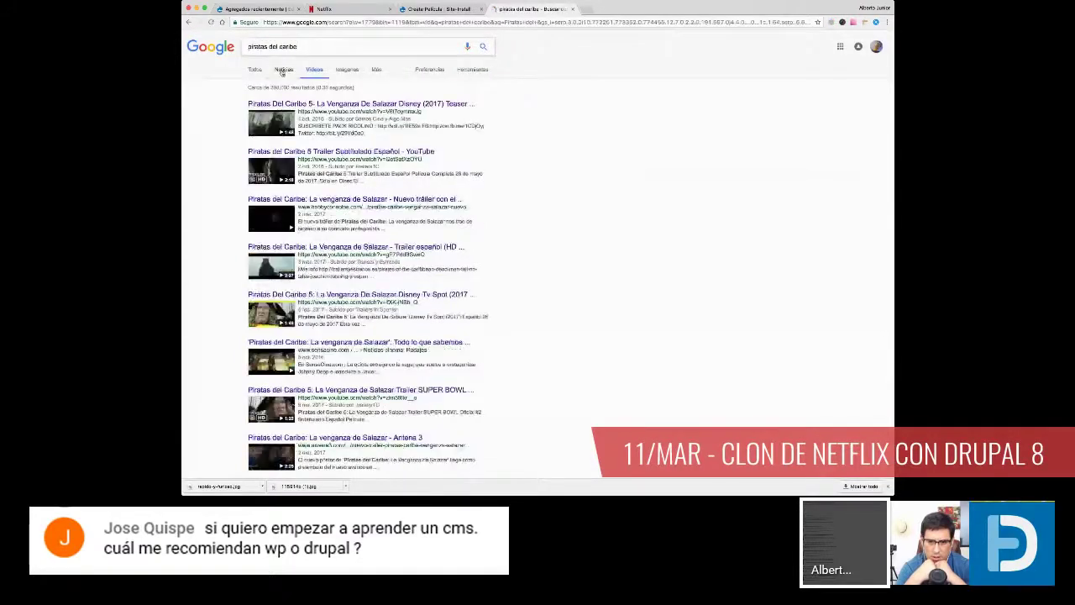
Step: Copy the opening of the Piratas del Caribe series description from Google's general results into the new Película's Body
super+click(254, 69)
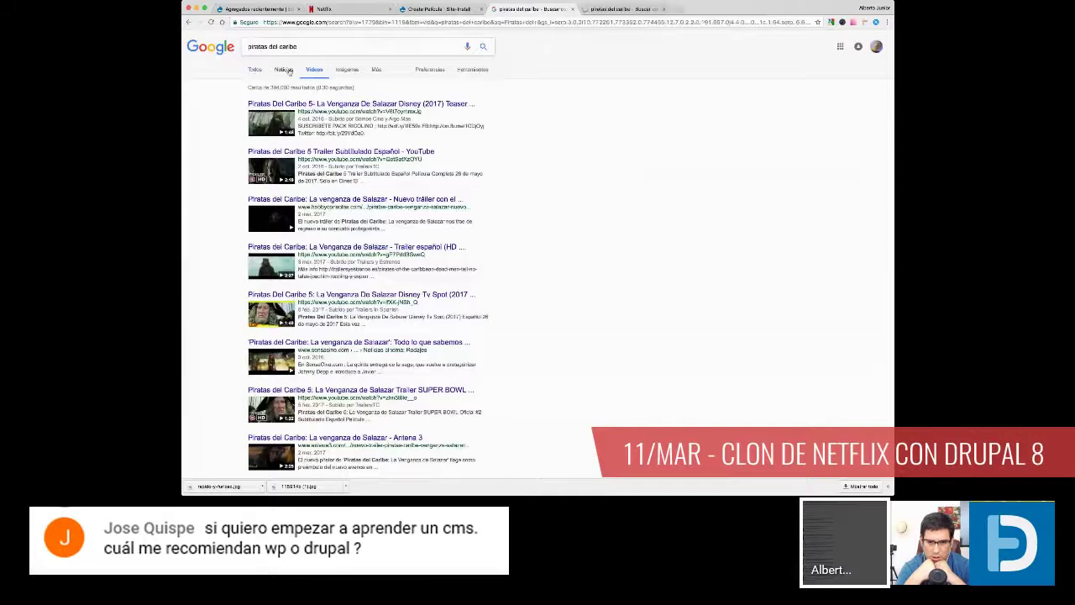
click(618, 9)
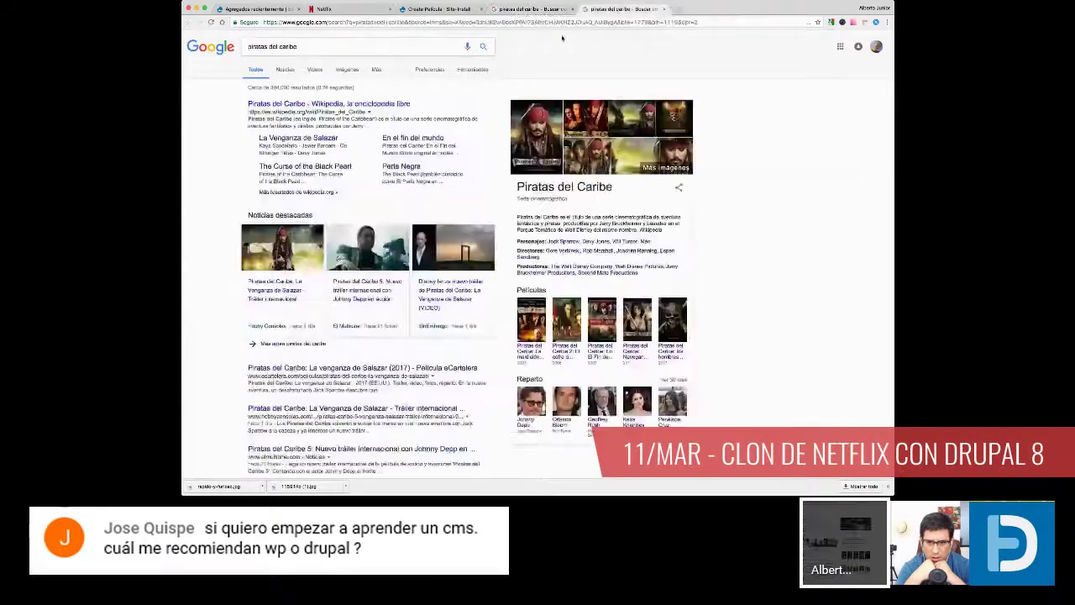
super+click(348, 71)
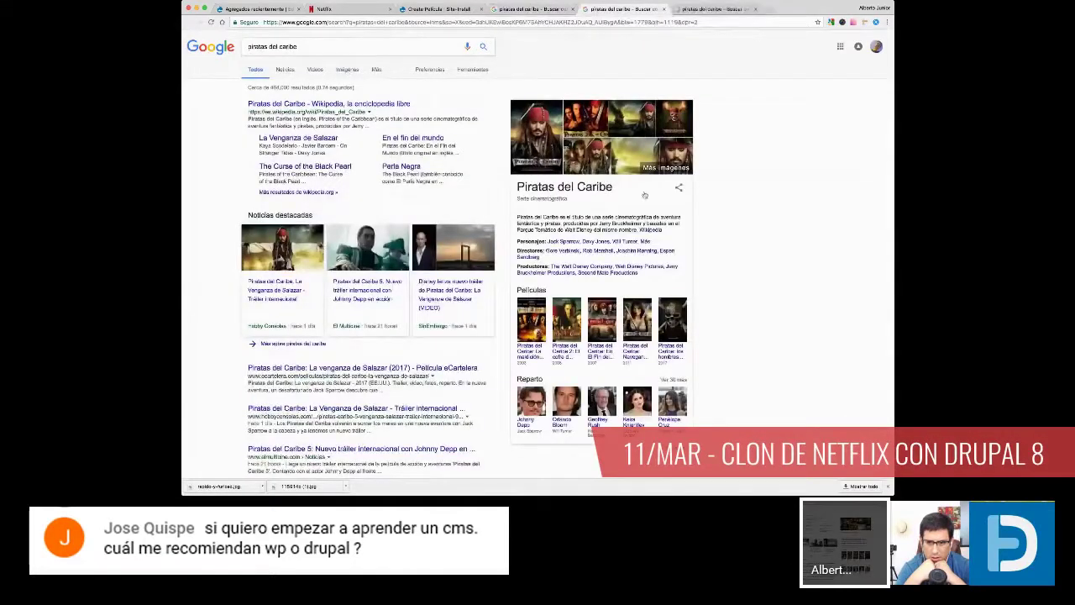
drag(646, 223, 518, 217)
key(ctrl+c)
click(437, 9)
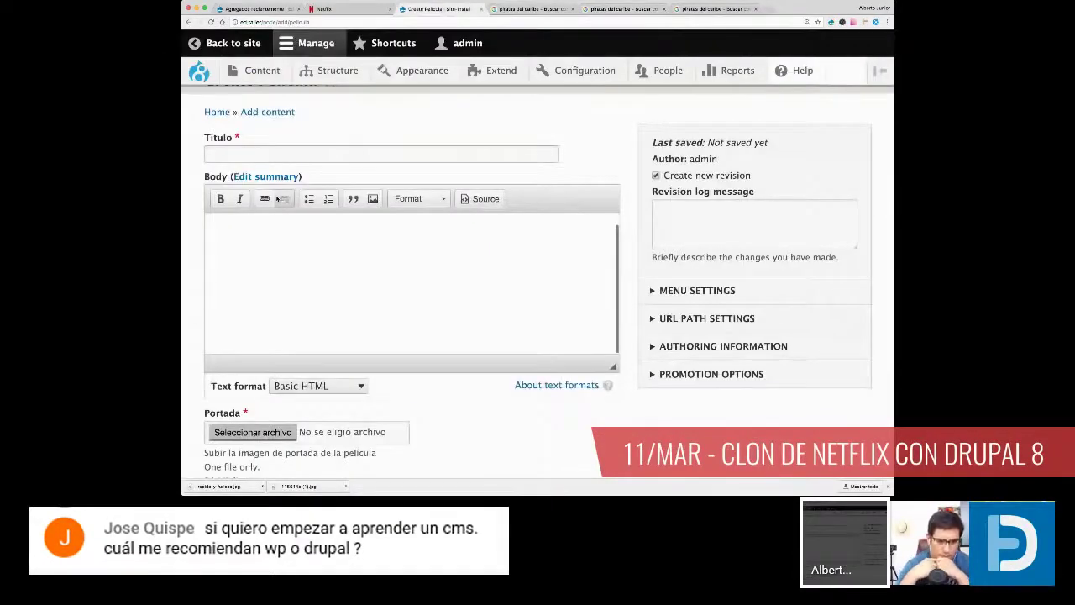
key(ctrl+v)
Step: Set the new Película's Título to "Pirates of the Caribbean"
click(264, 155)
text(P)
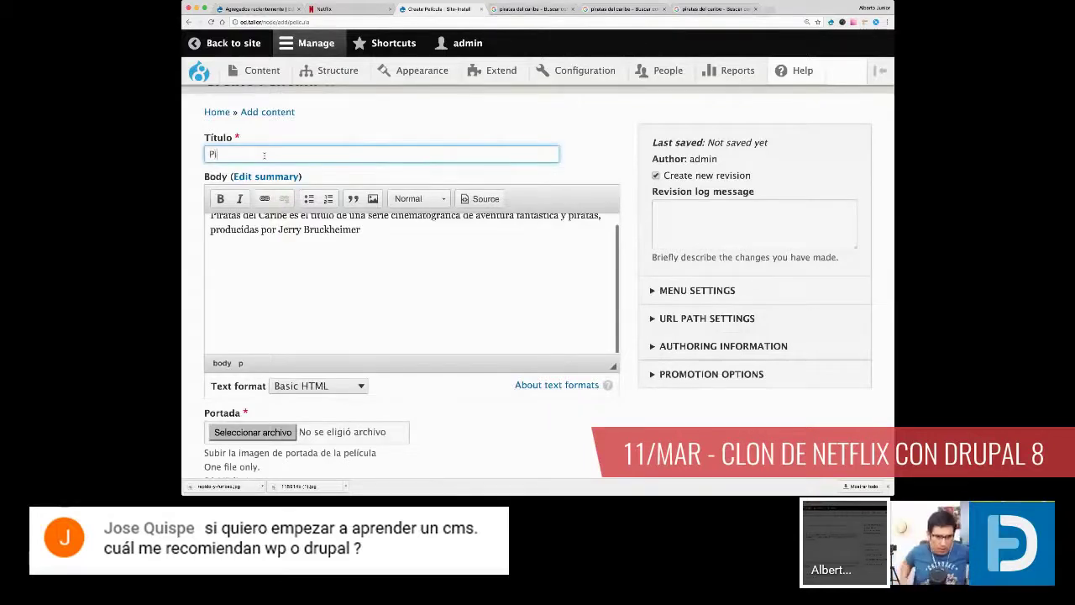
text(ir)
key(Down)
key(Return)
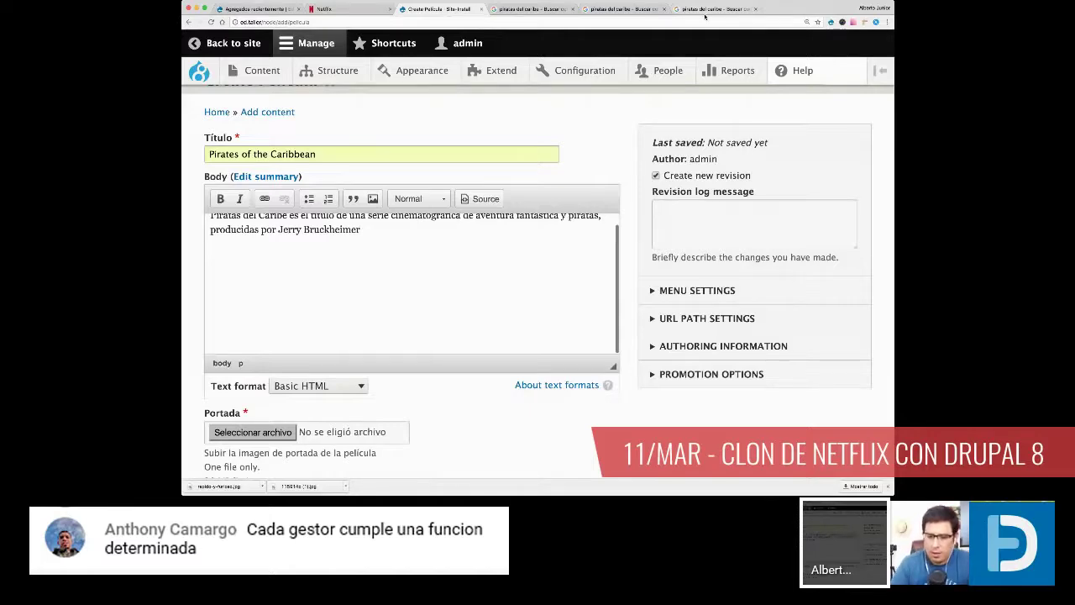
Step: Download two Piratas del Caribe pictures from the image results: the pirate with the burning ship and the pair in the jungle
click(705, 11)
scroll(445, 403, down, 2)
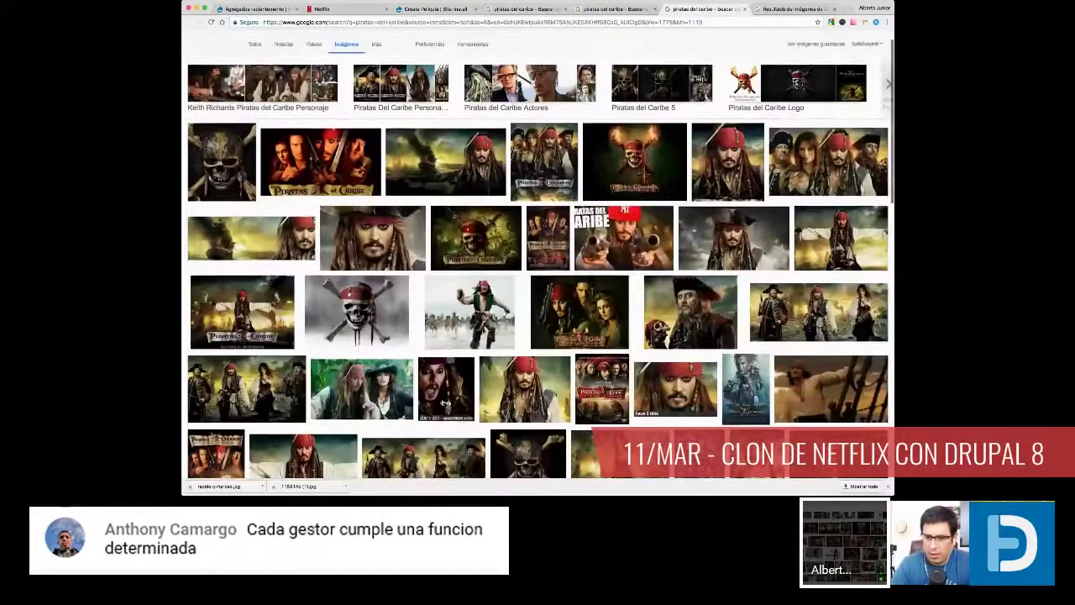
click(485, 160)
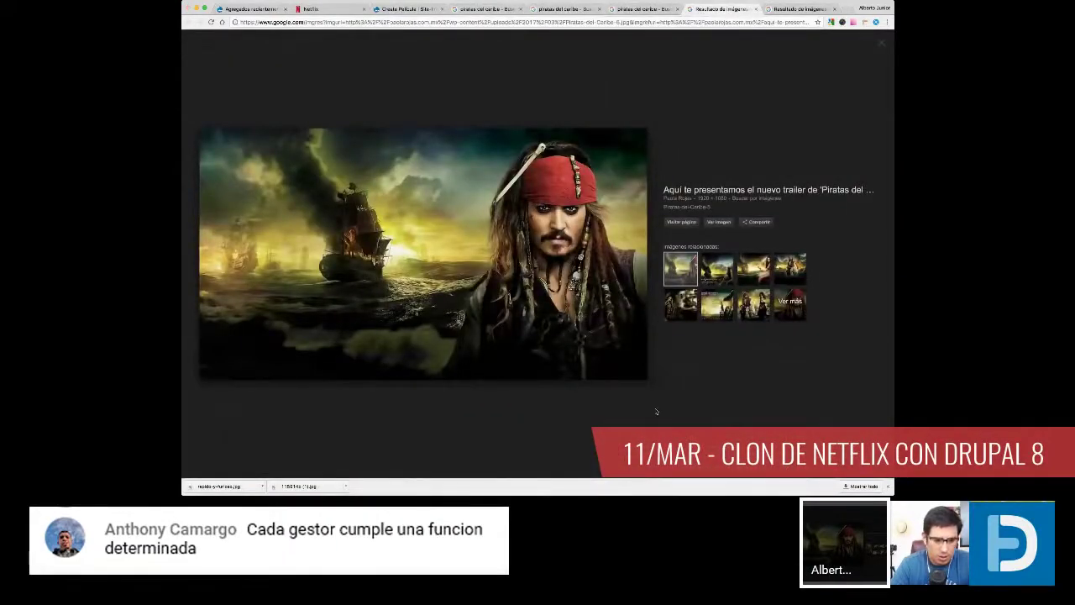
key(ctrl+Tab)
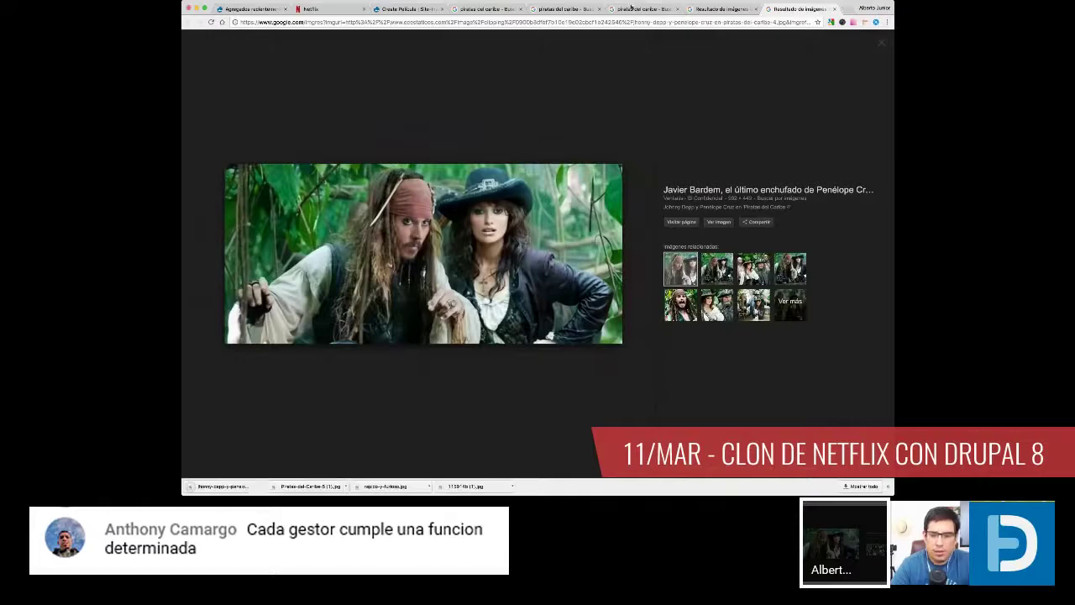
click(566, 10)
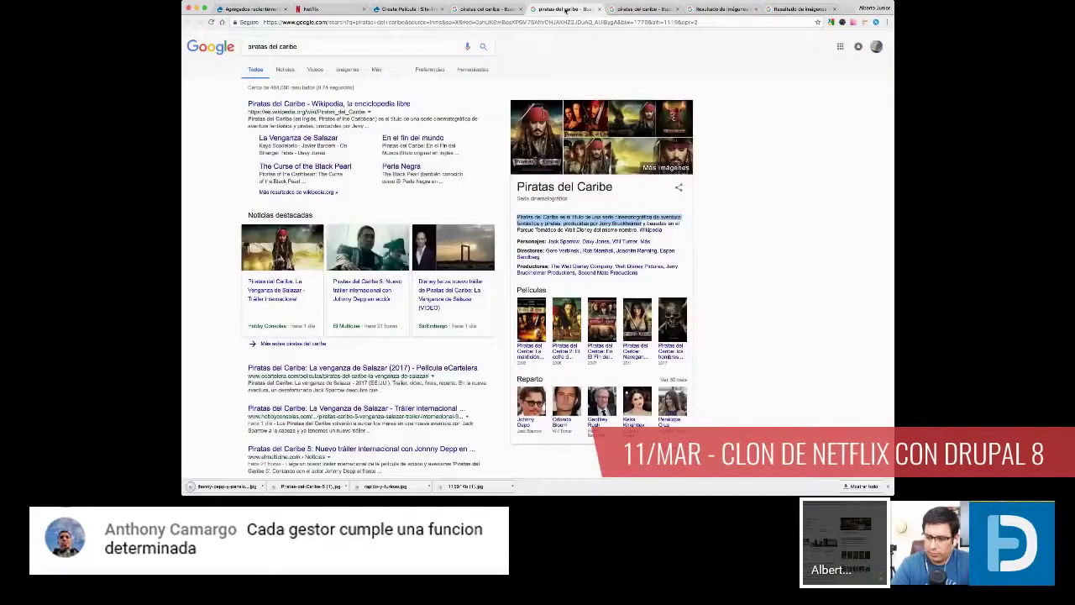
Step: Attach the downloaded Piratas-del-Caribe-5.jpg as the Película's Portada and jhonny-depp-y-penelope-cruz-en-piratas-del-caribe-4.jpg as its Captura
click(408, 9)
drag(311, 486, 243, 256)
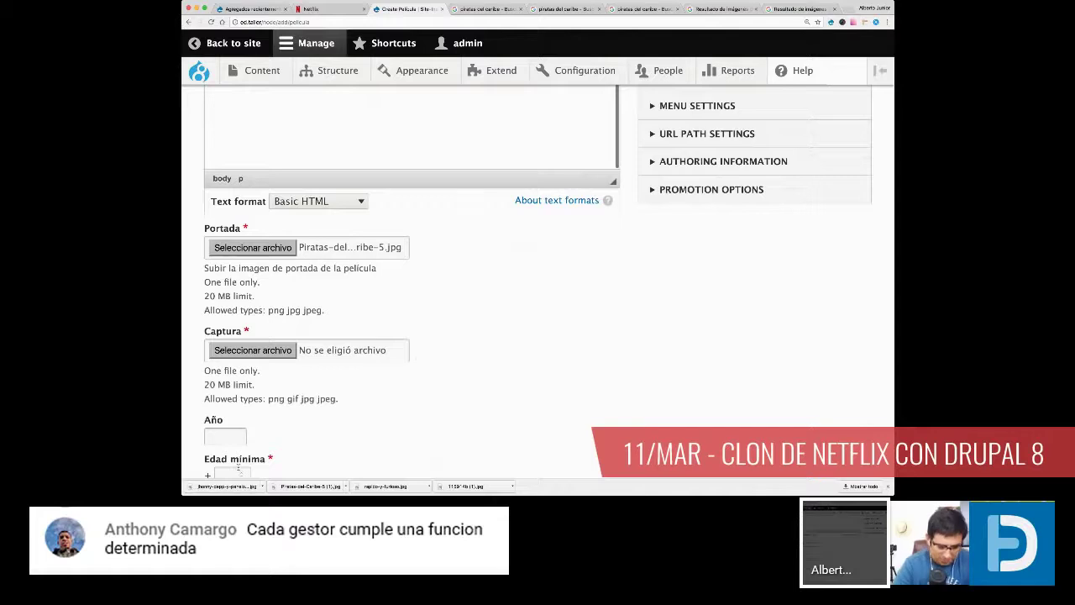
drag(238, 470, 344, 351)
scroll(348, 362, down, 1)
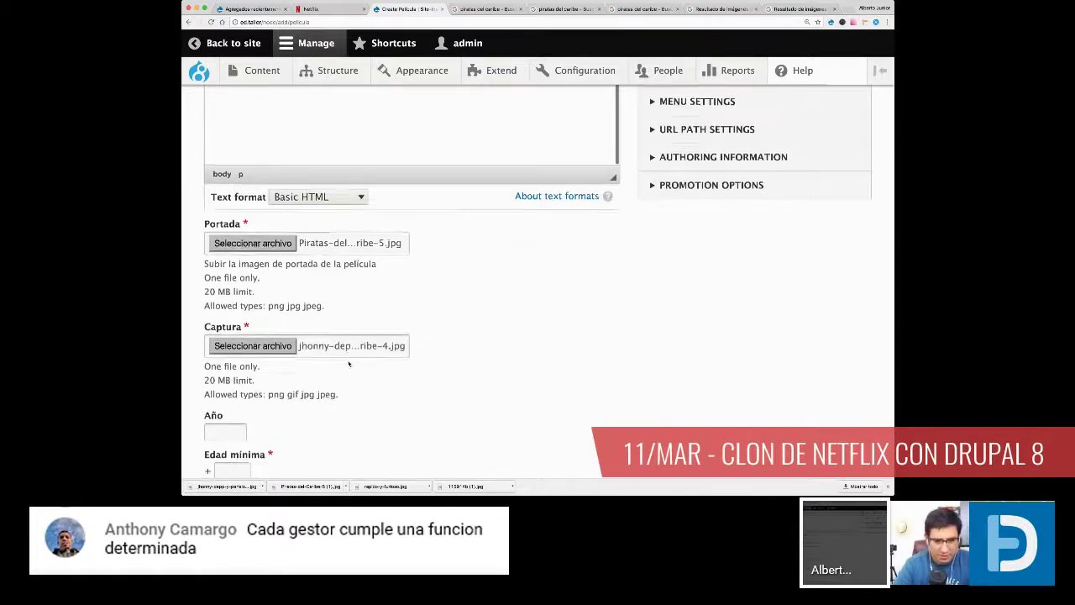
Step: Set the new Película's Año to 2017
scroll(349, 363, down, 5)
click(237, 158)
text(1850)
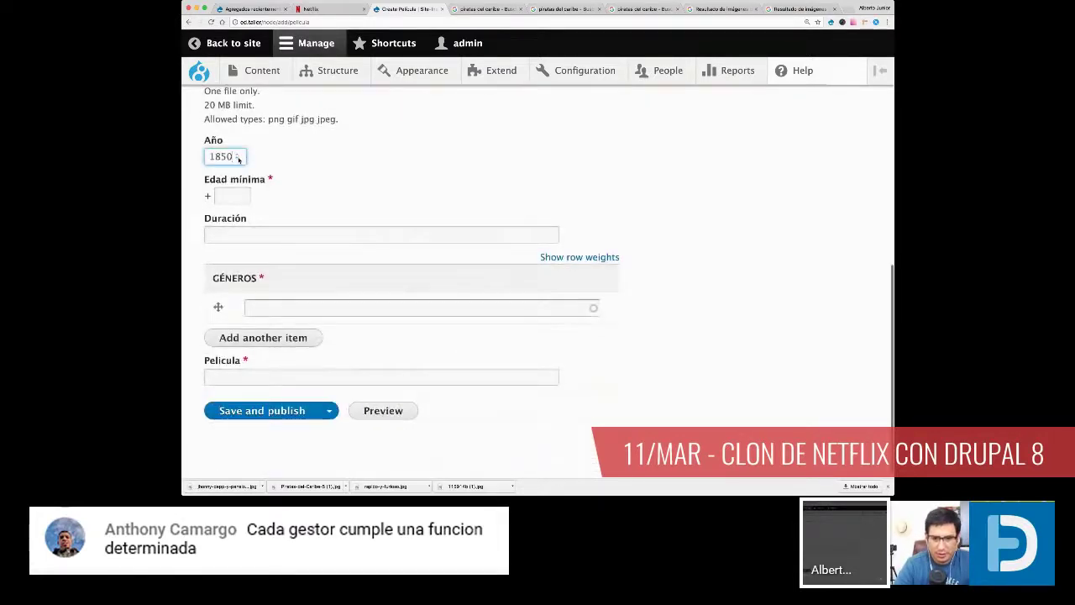
key(BackSpace)
key(BackSpace)
key(BackSpace)
key(BackSpace)
text(0)
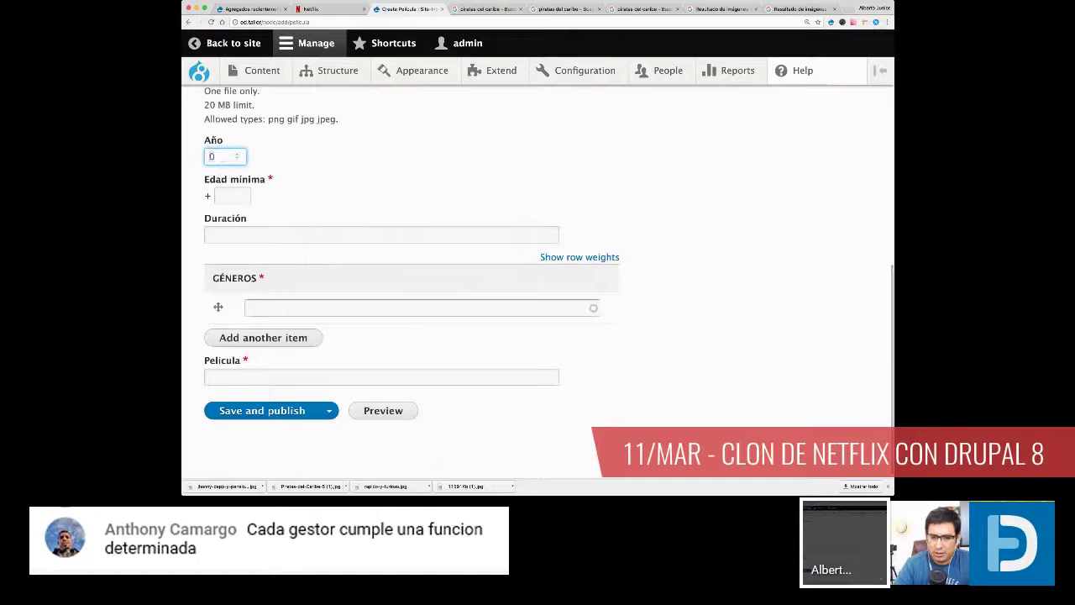
key(BackSpace)
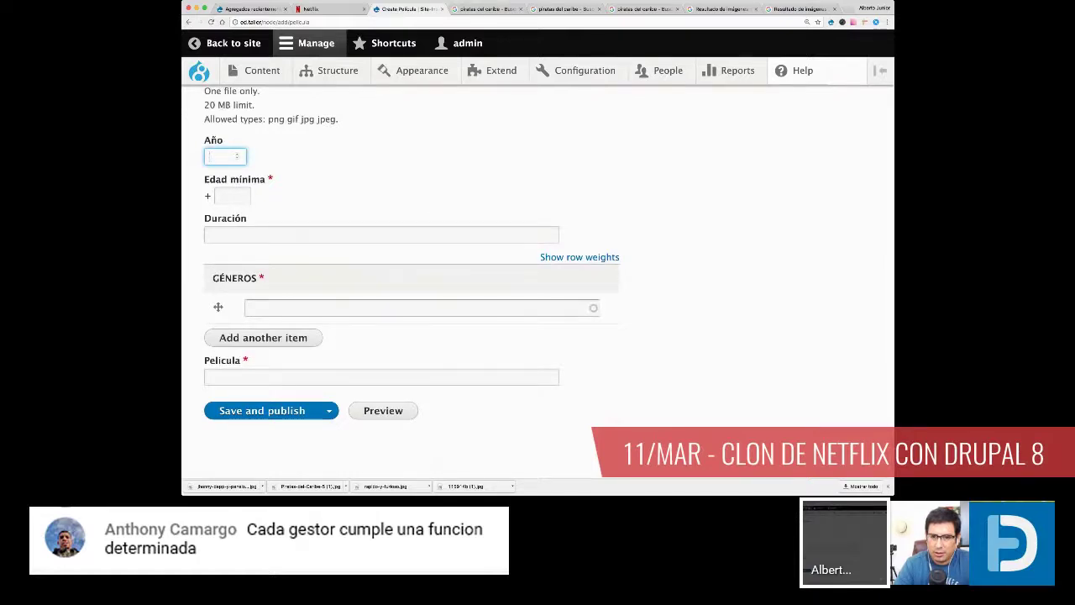
text(2017)
key(Tab)
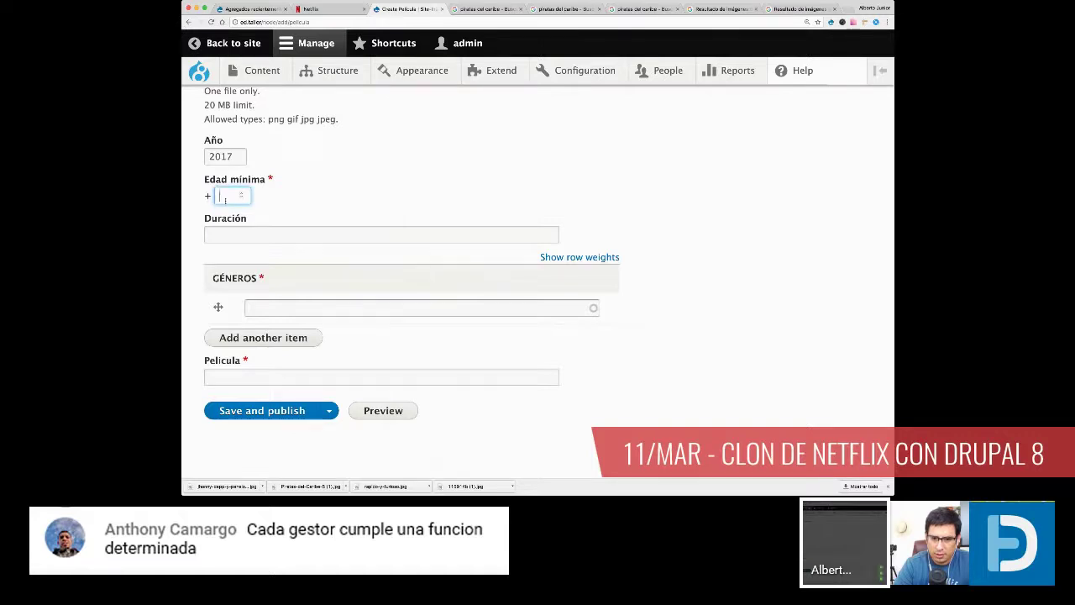
Step: Set the Película's Edad mínima to 12 and its Duración to 2h10m
text(12)
click(255, 235)
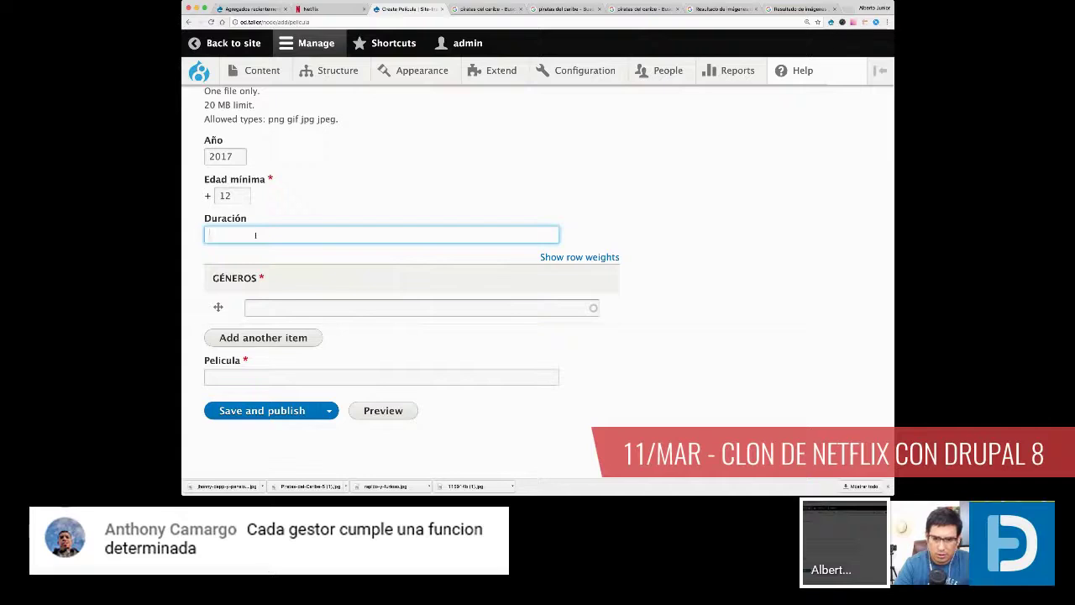
text(2h10m)
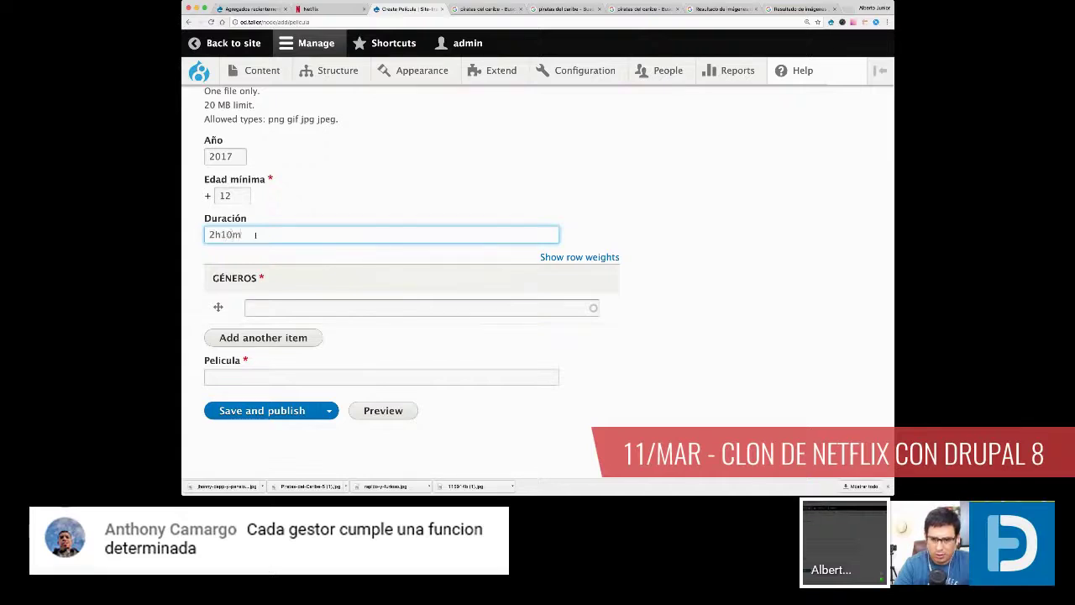
key(Tab)
Step: Assign the existing Dramas term as the Película's genre in Géneros
click(275, 308)
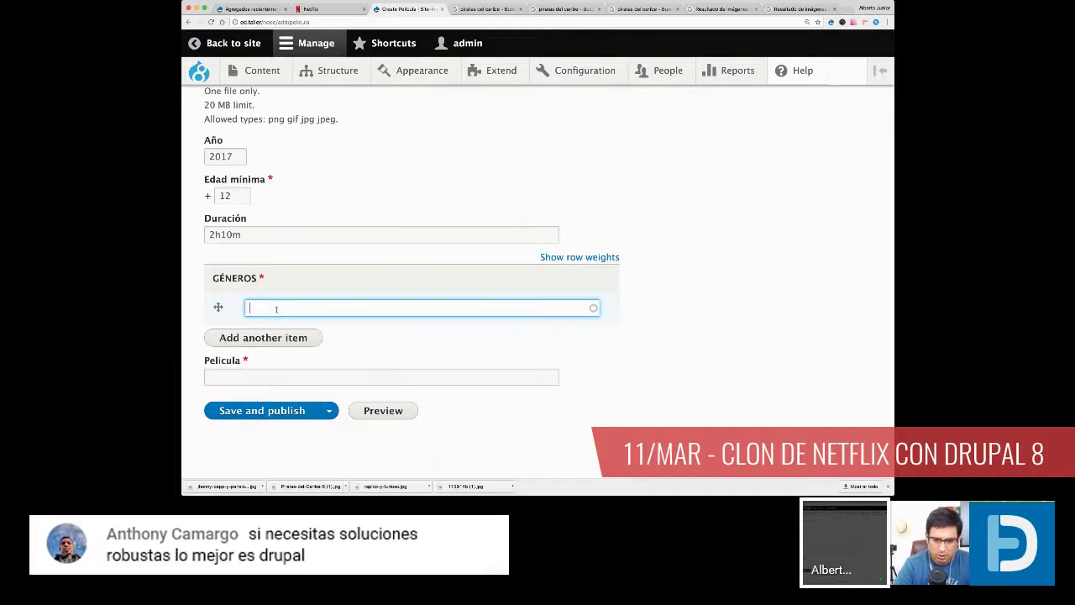
text(Dr)
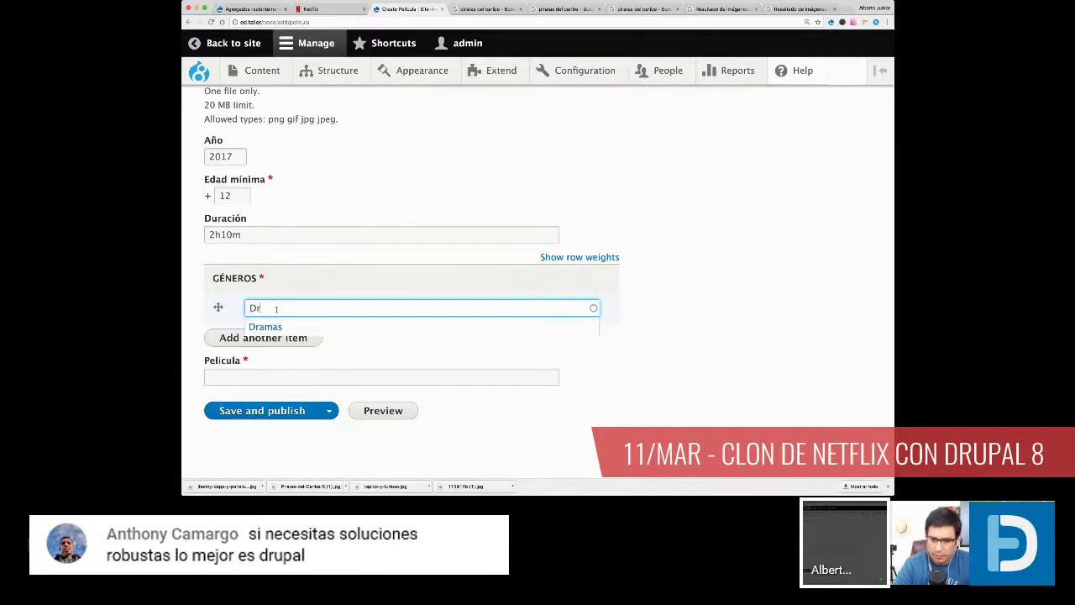
click(288, 327)
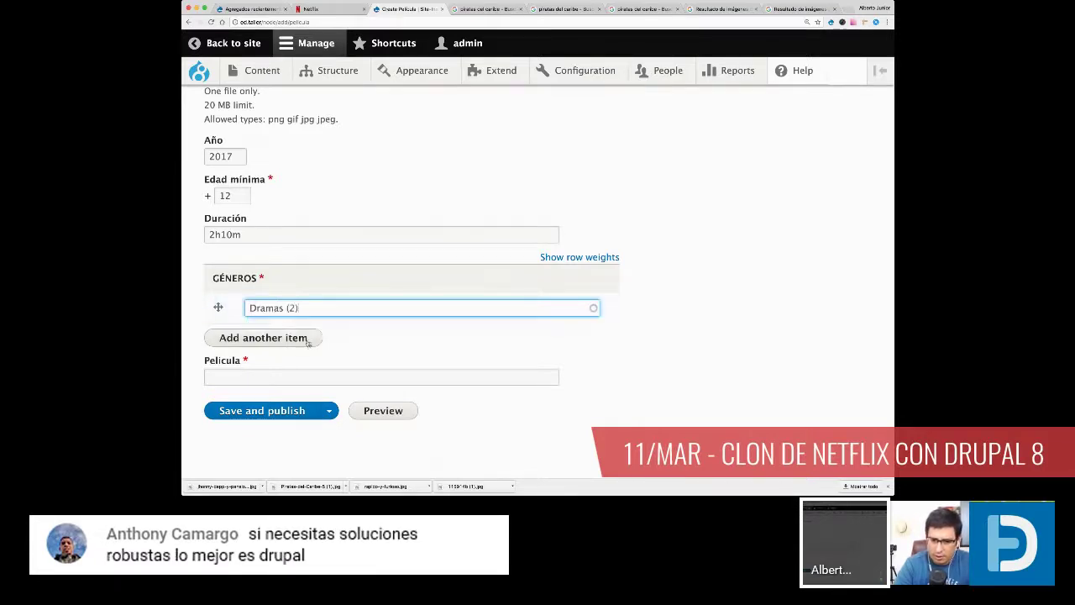
click(274, 378)
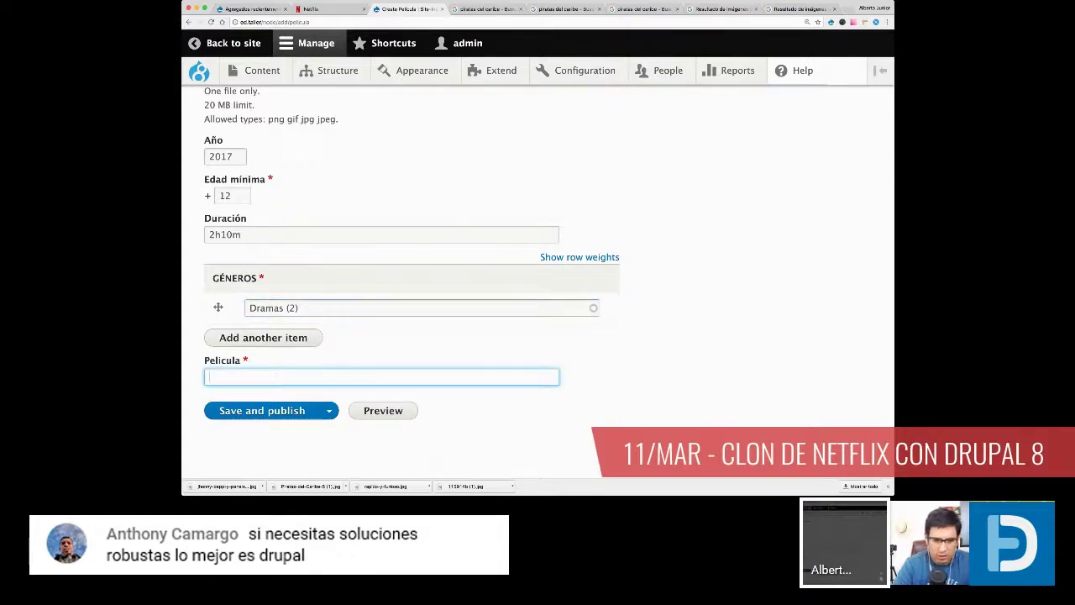
click(559, 8)
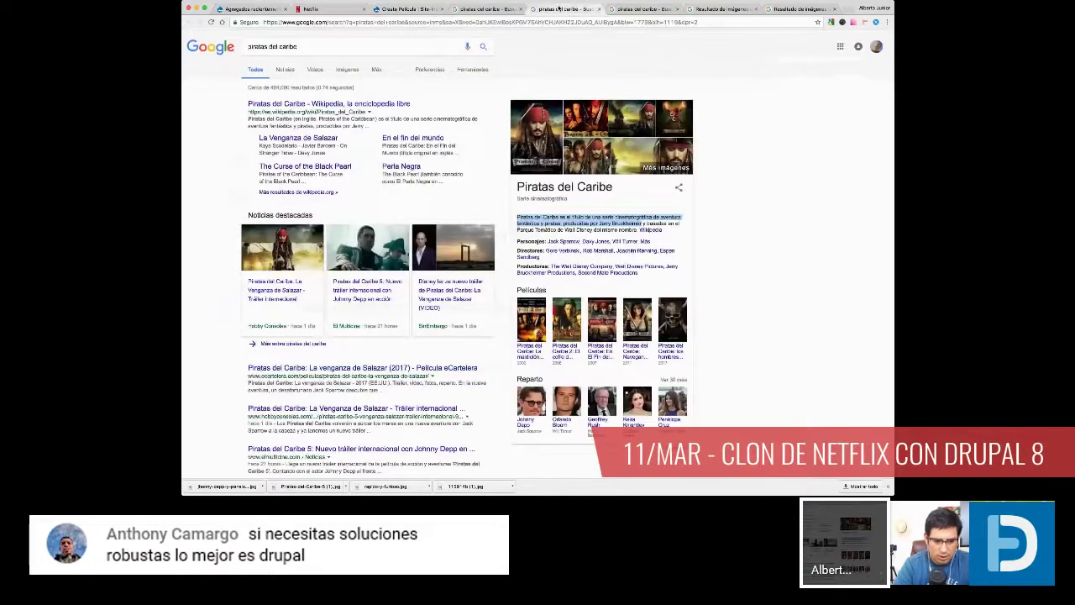
click(663, 9)
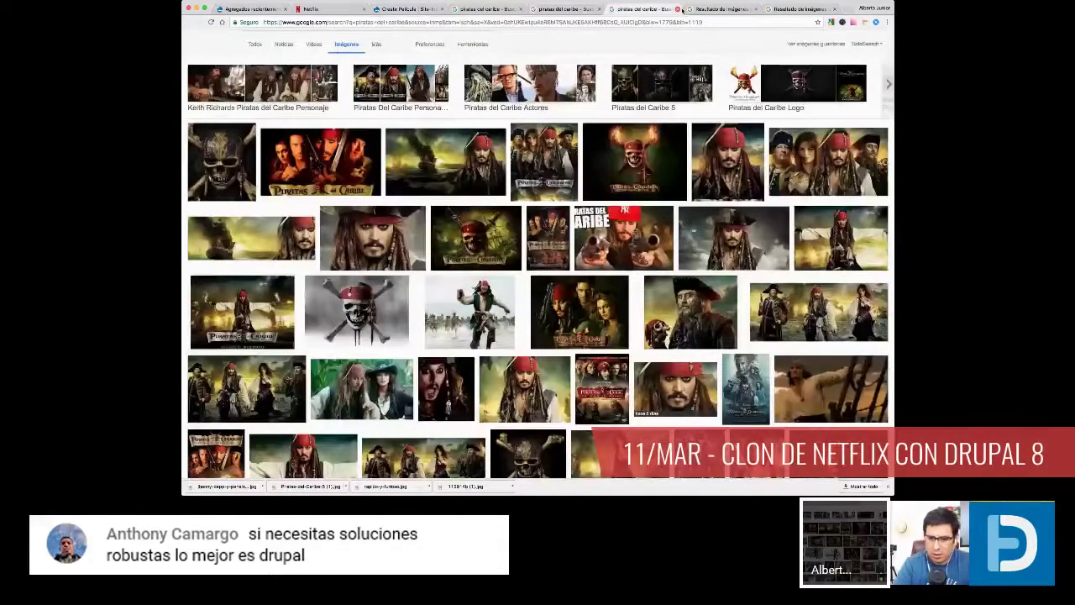
click(567, 8)
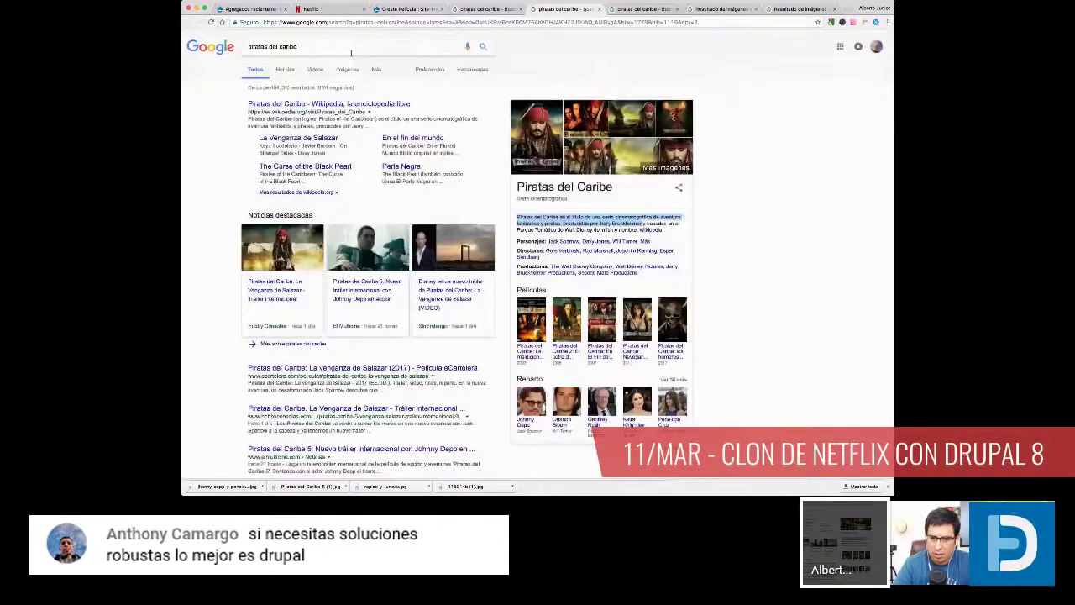
click(314, 69)
drag(422, 111, 297, 112)
click(401, 15)
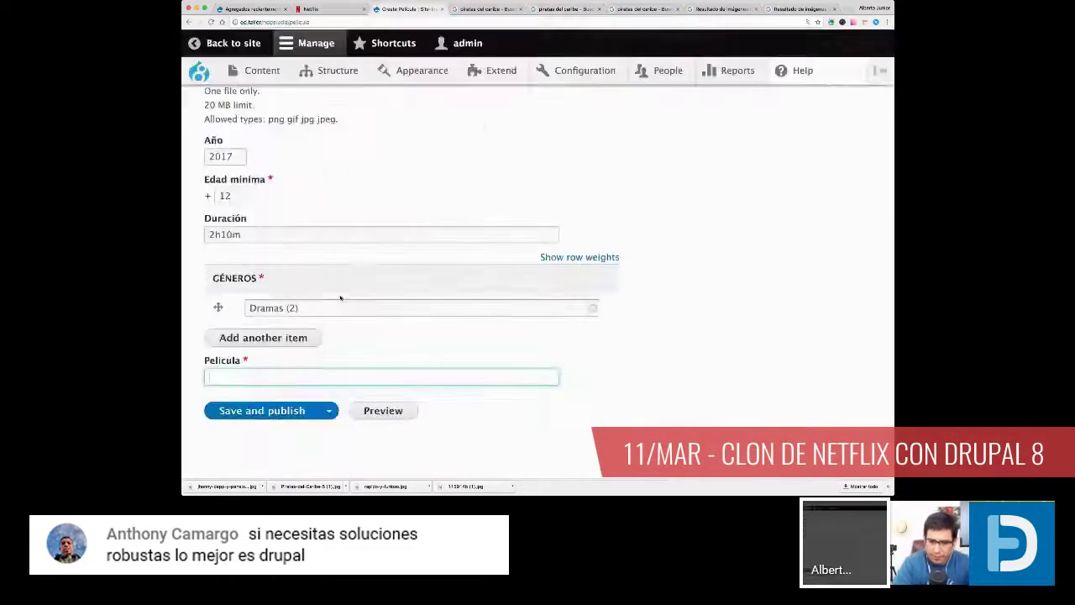
text(https://www.youtube.com/watch?v=V6t7oymmxJg)
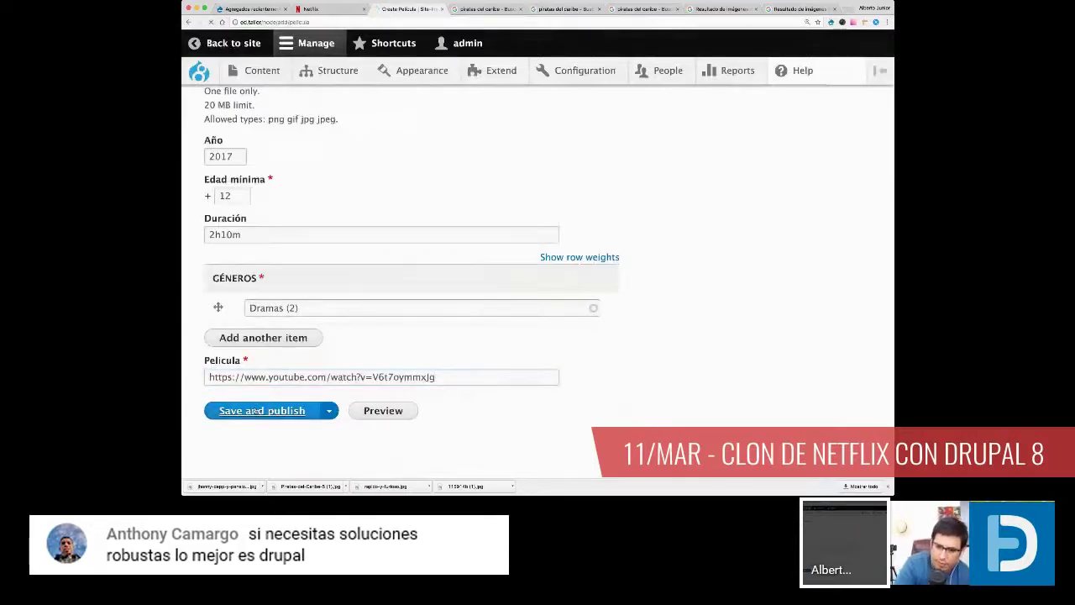
click(256, 411)
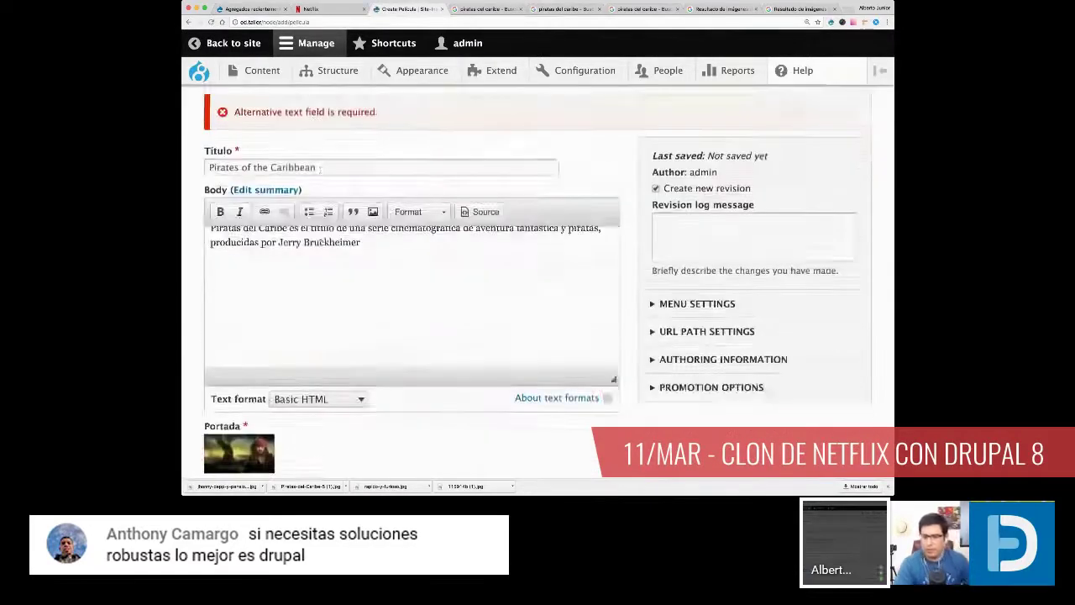
Step: Set both the alternative text and the title of the Portada image to "Piratas"
scroll(319, 202, down, 10)
scroll(322, 239, up, 5)
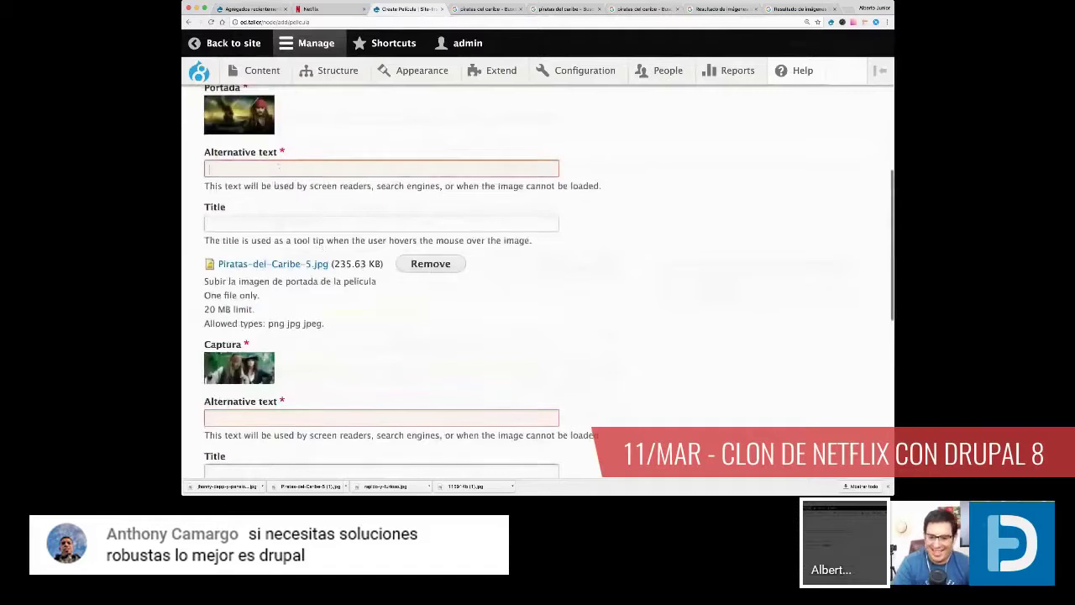
click(279, 168)
text(P)
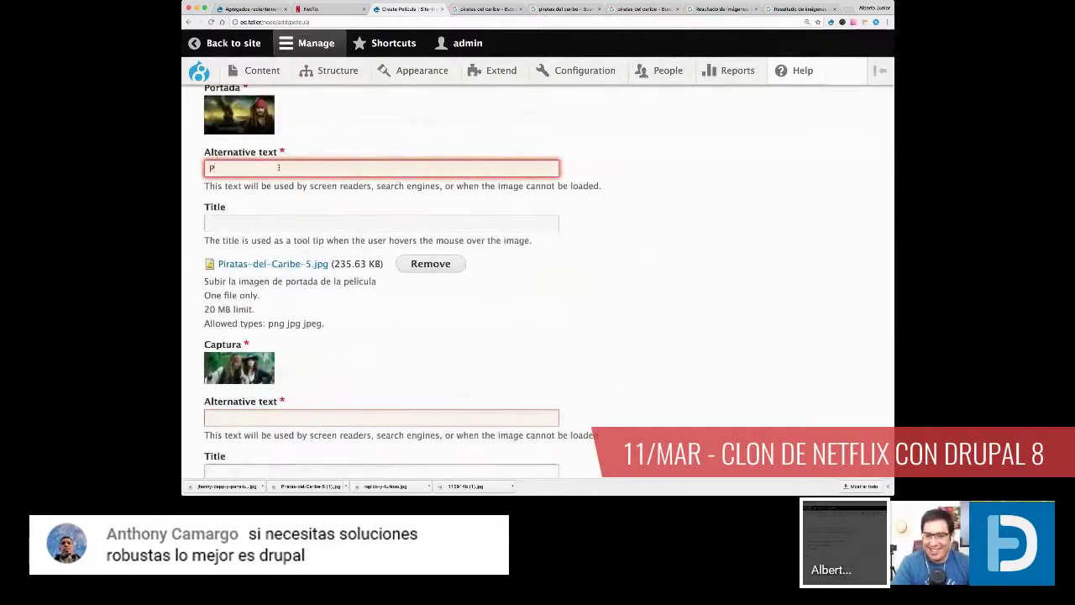
text(iratas)
key(Tab)
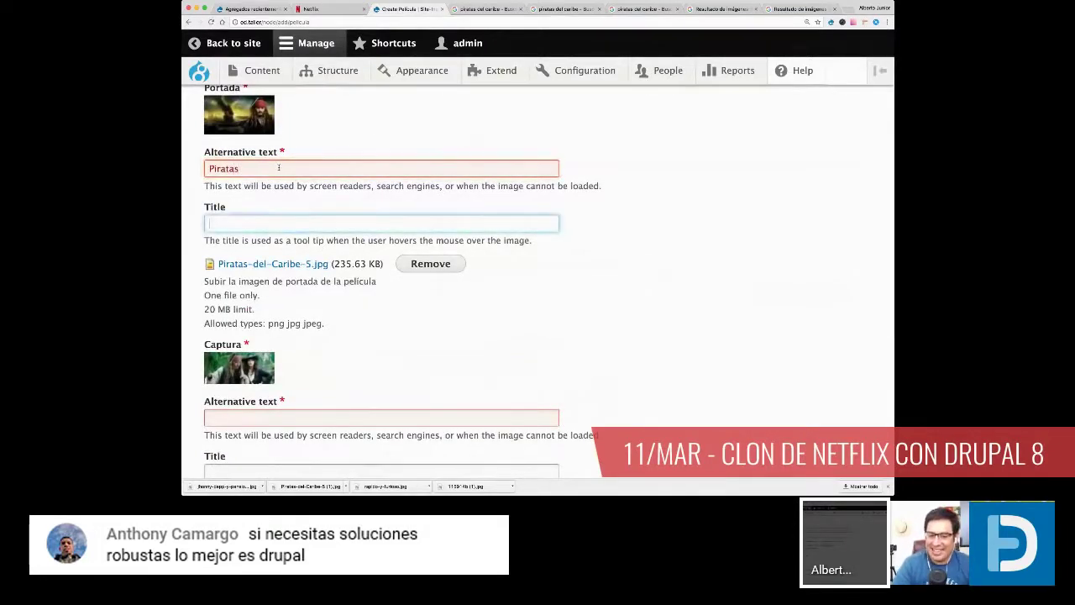
text(Piratas)
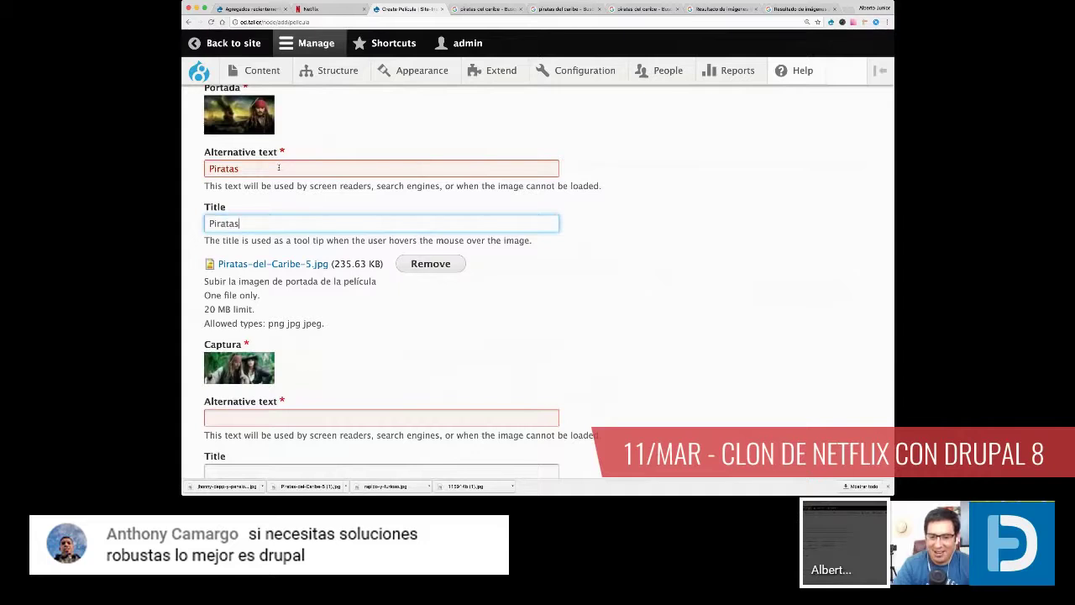
Step: Set the Captura image's alternative text to "Piratas", and save and publish the Película
scroll(286, 210, down, 5)
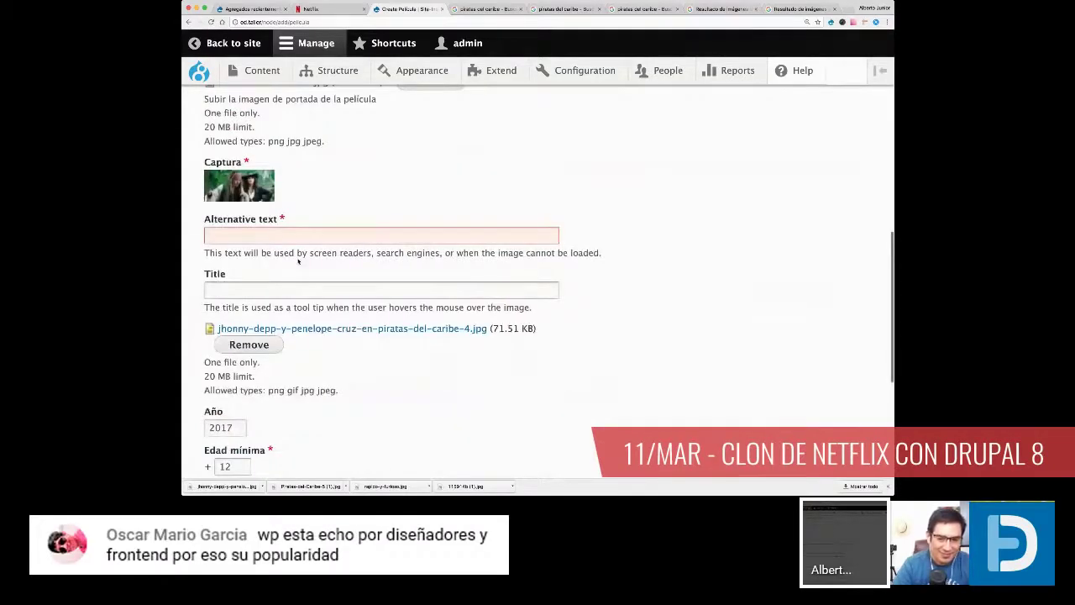
click(305, 239)
text(Piratas)
scroll(319, 273, down, 8)
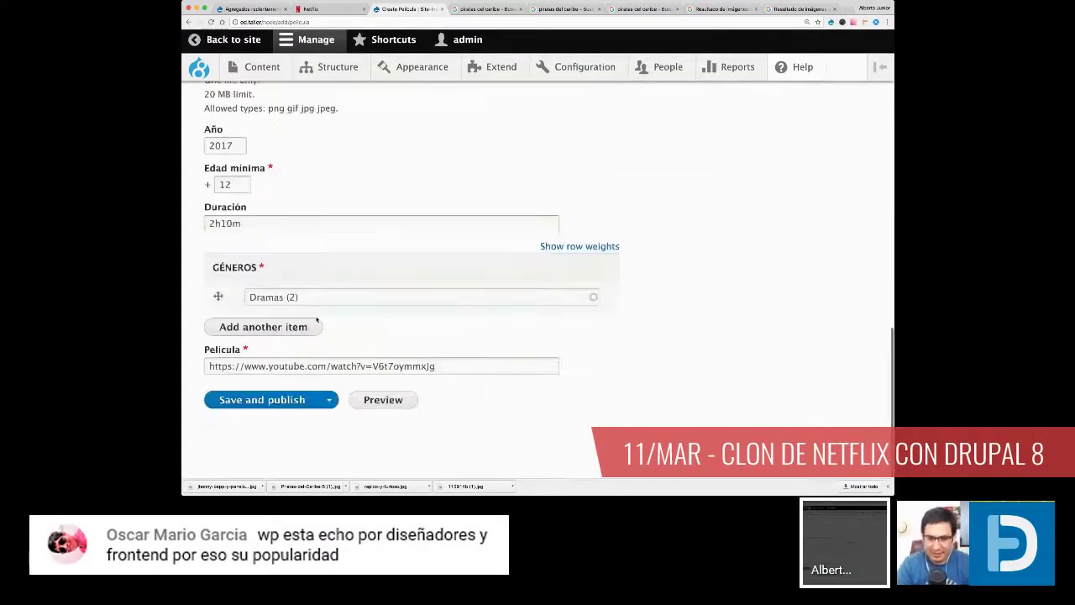
click(282, 404)
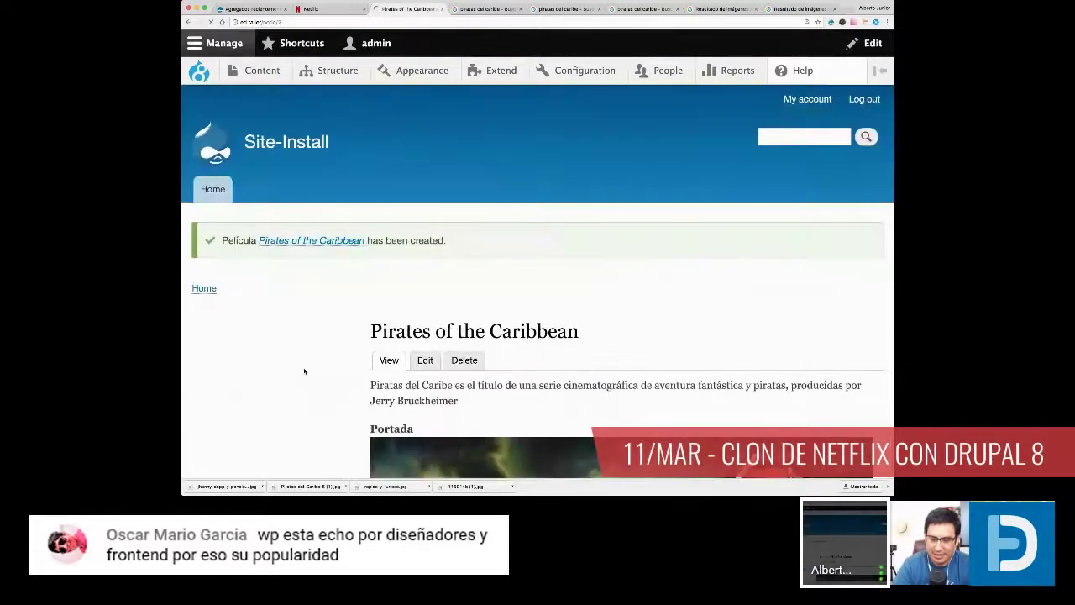
Step: Open the site's home page and check which films its listing shows
scroll(286, 309, down, 1)
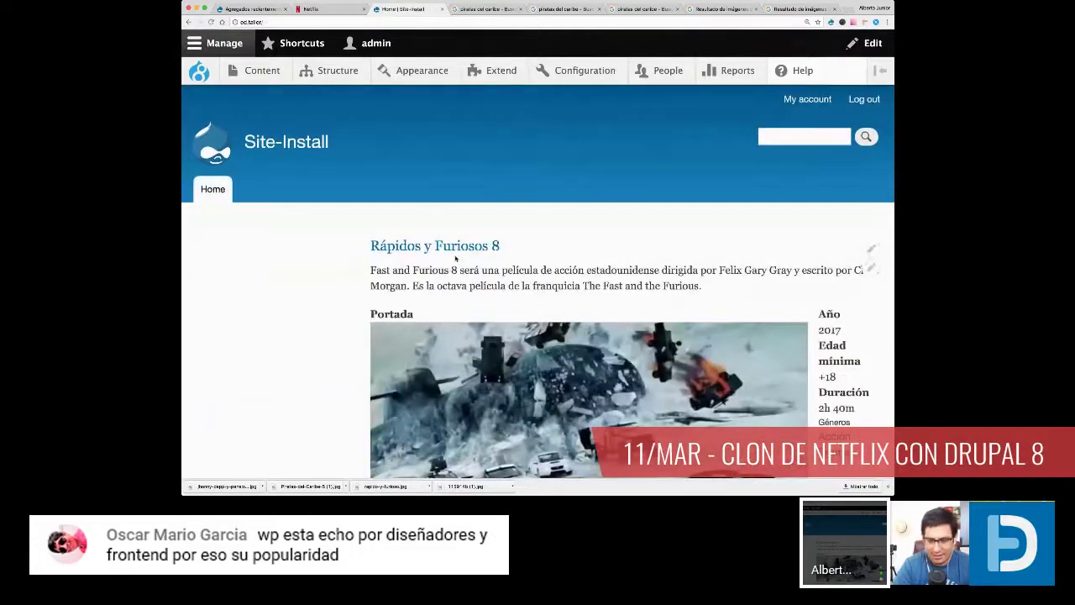
scroll(441, 294, down, 3)
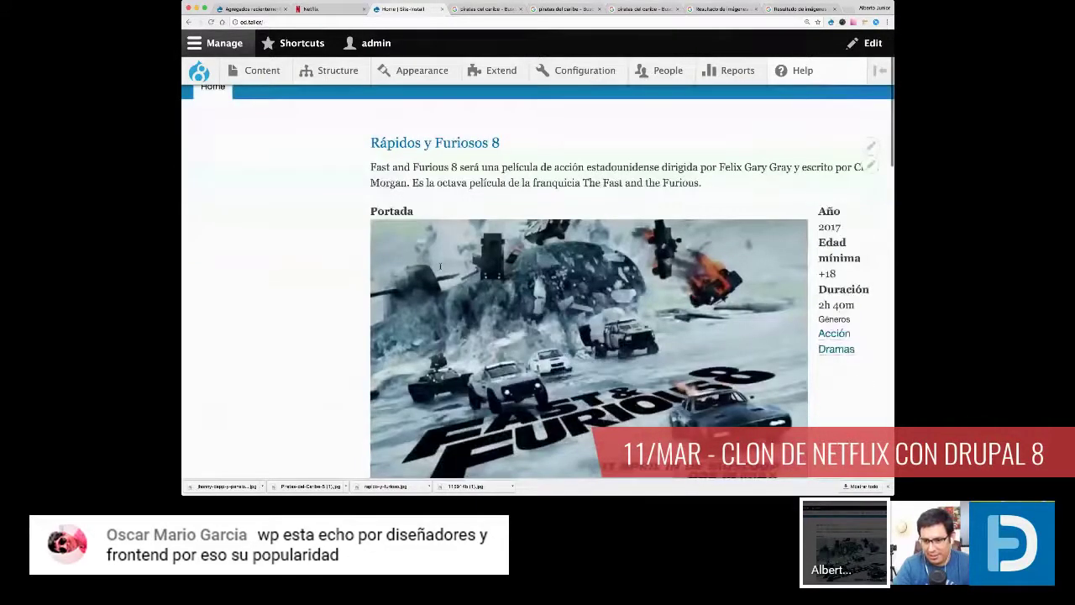
scroll(440, 266, down, 5)
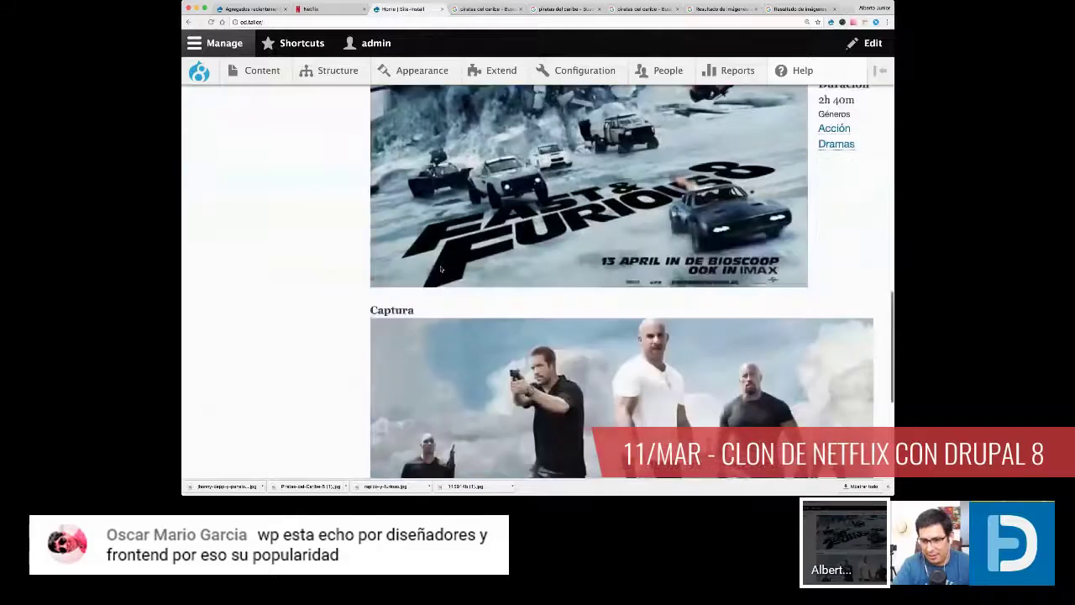
scroll(441, 269, down, 3)
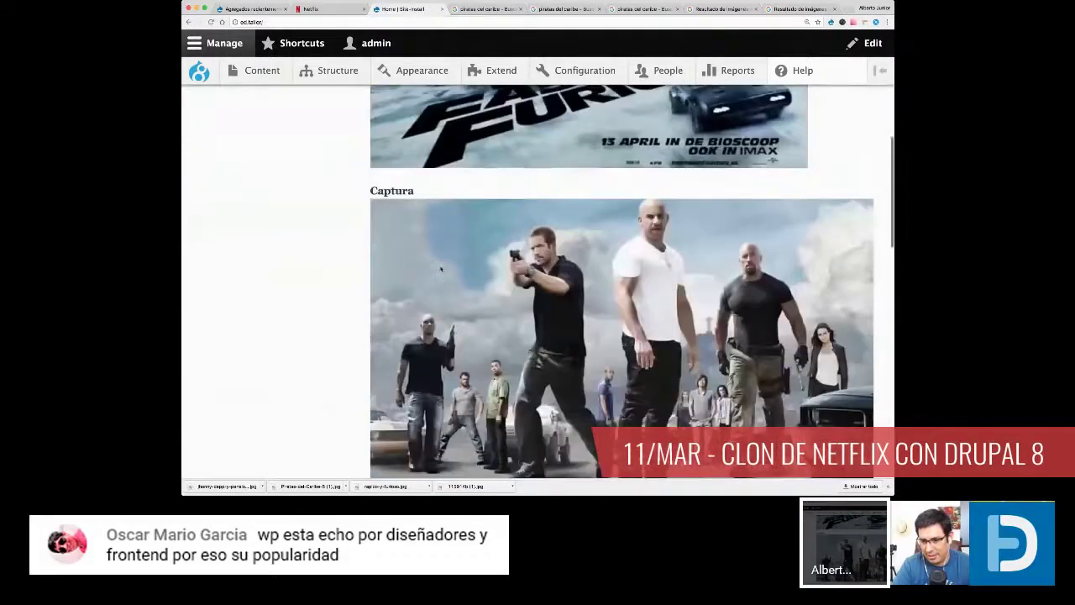
Step: Open the Frontpage view's Page display for editing and examine its filter criteria, including the Géneros filter
scroll(440, 268, up, 10)
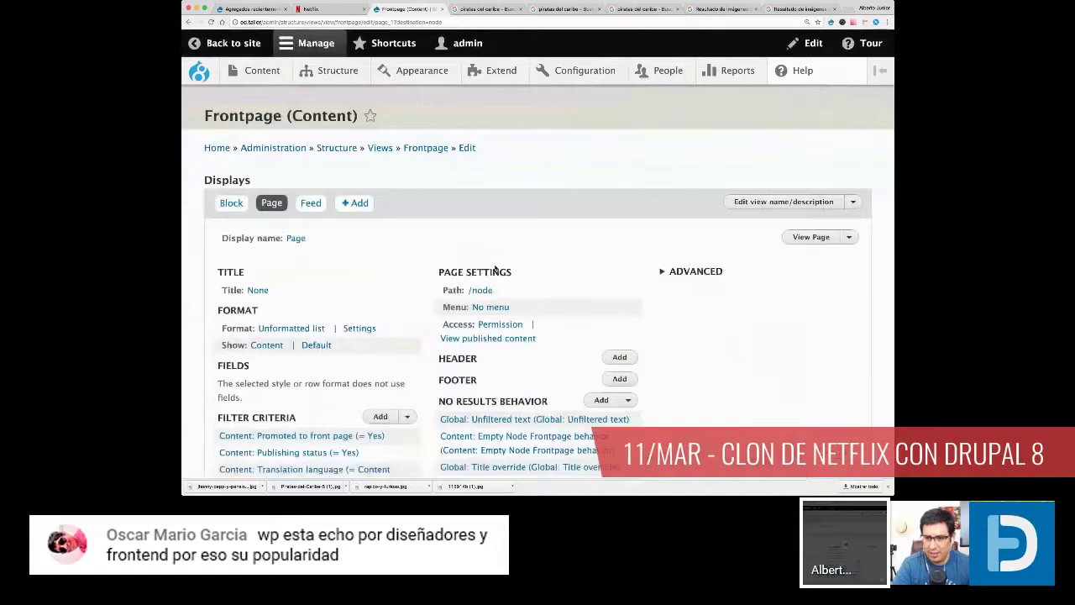
scroll(496, 268, down, 3)
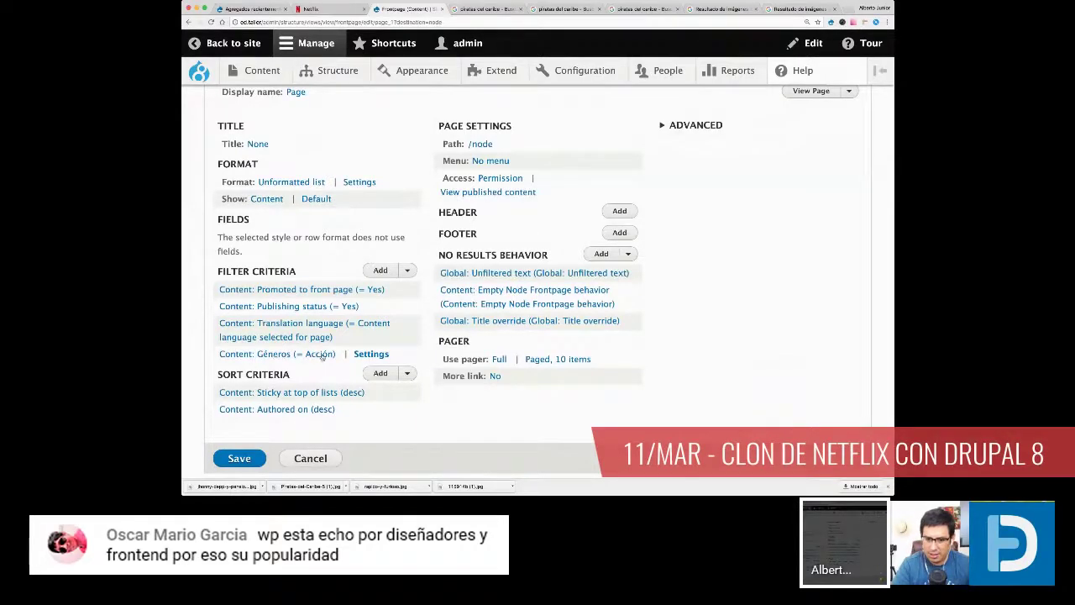
scroll(320, 357, up, 1)
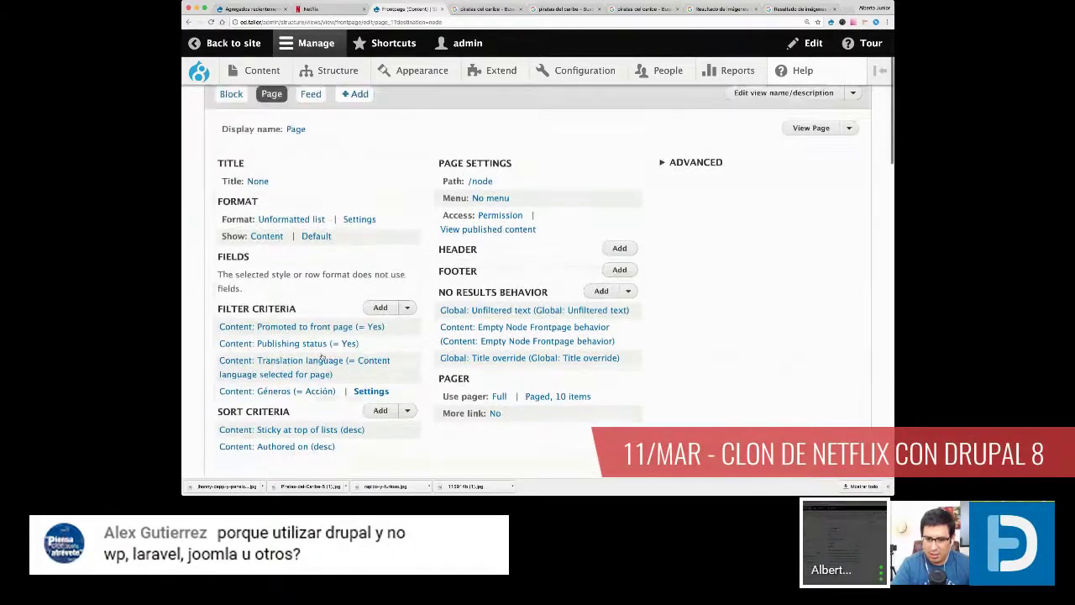
scroll(320, 357, up, 2)
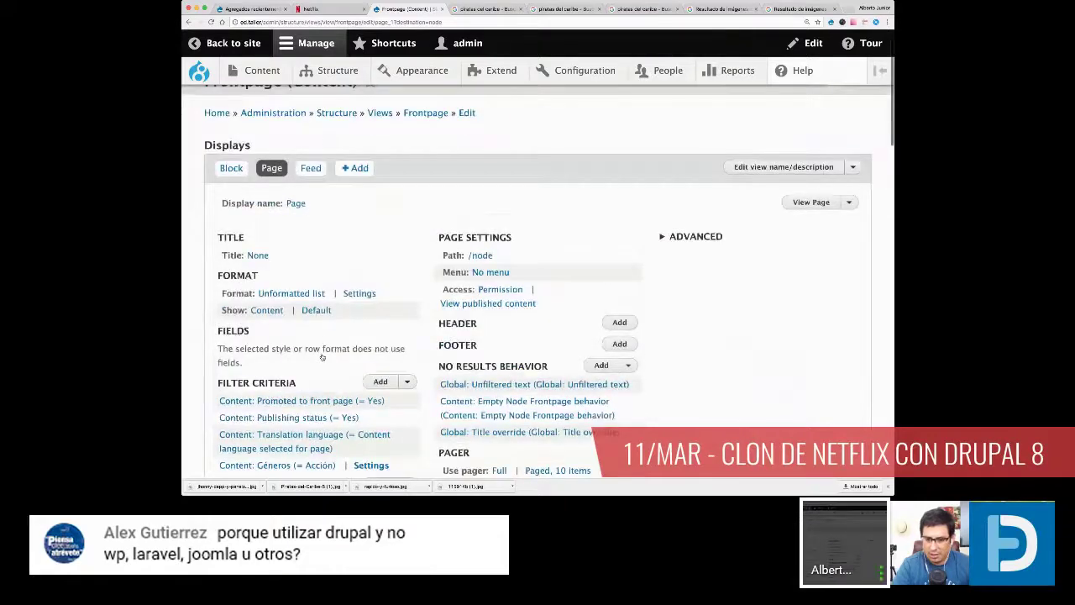
scroll(322, 357, down, 2)
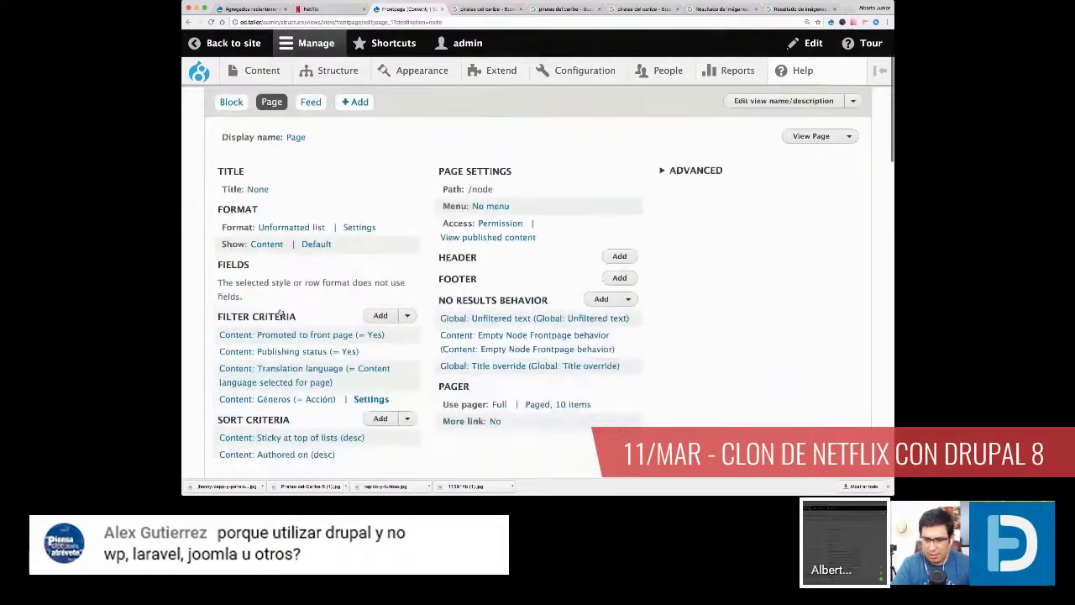
scroll(235, 126, up, 1)
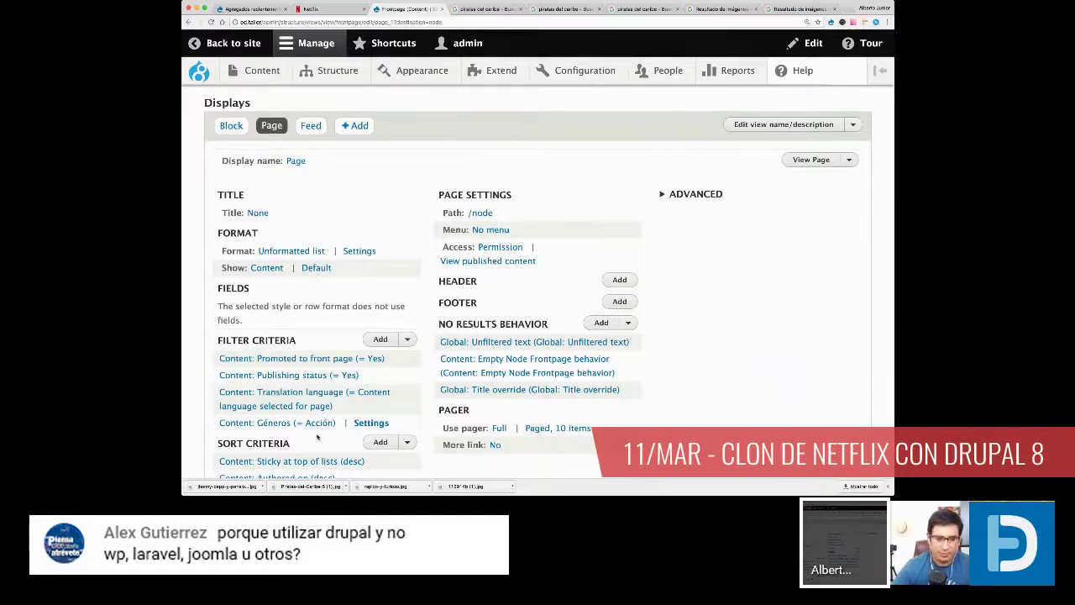
Step: Remove the Géneros filter with an override for this page only, and save the Frontpage view
click(317, 423)
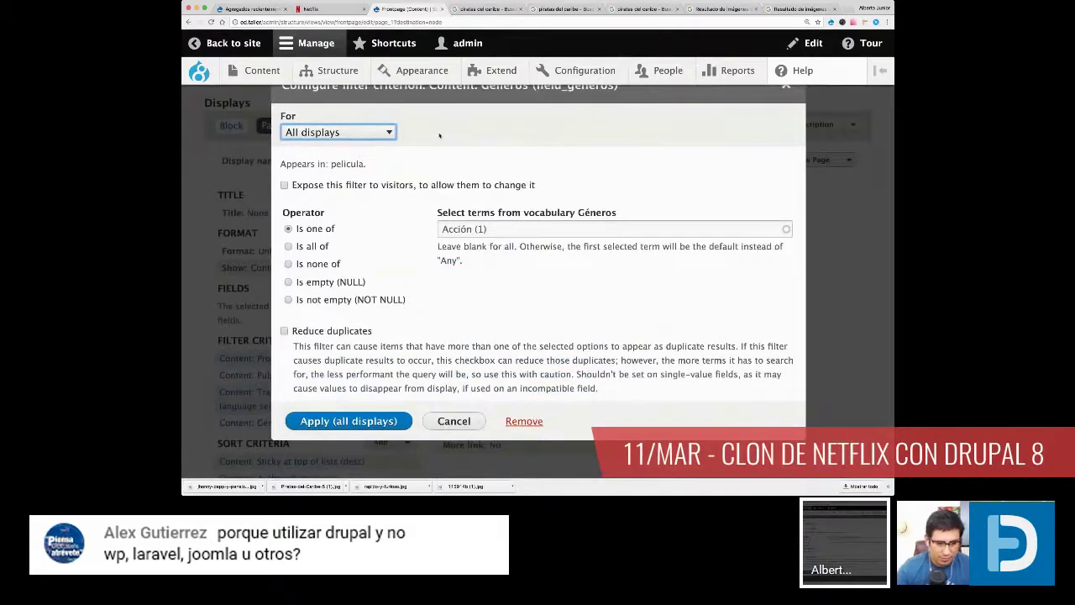
triple_click(405, 126)
click(405, 126)
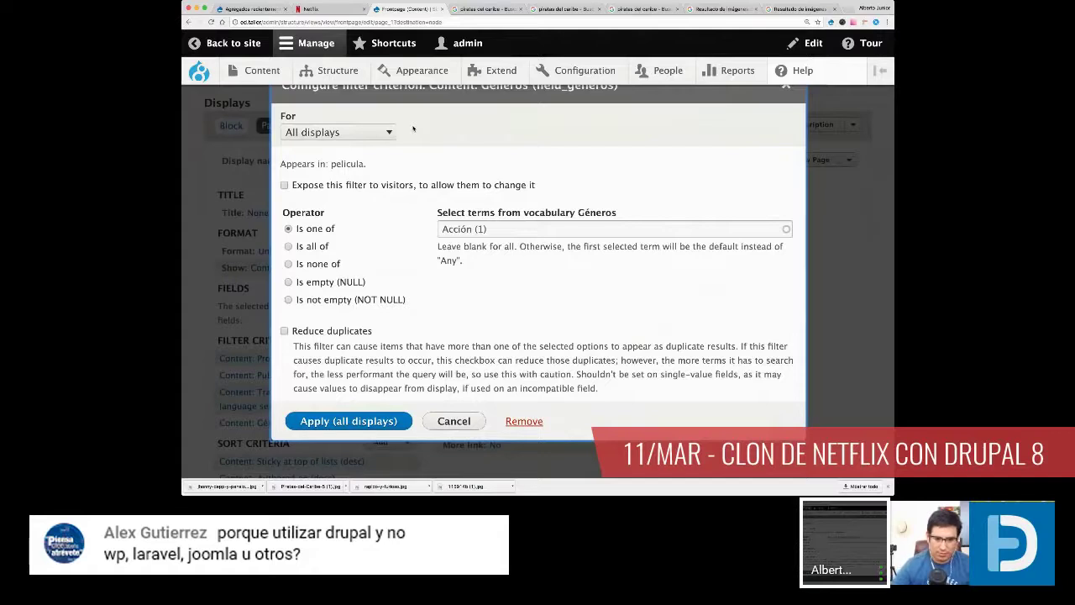
click(388, 132)
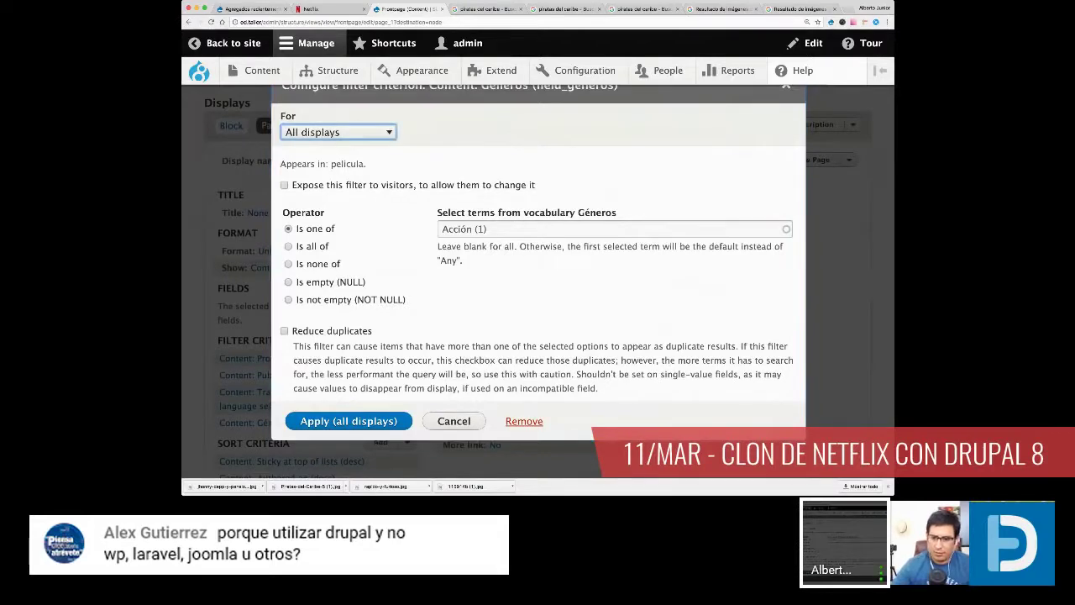
click(364, 151)
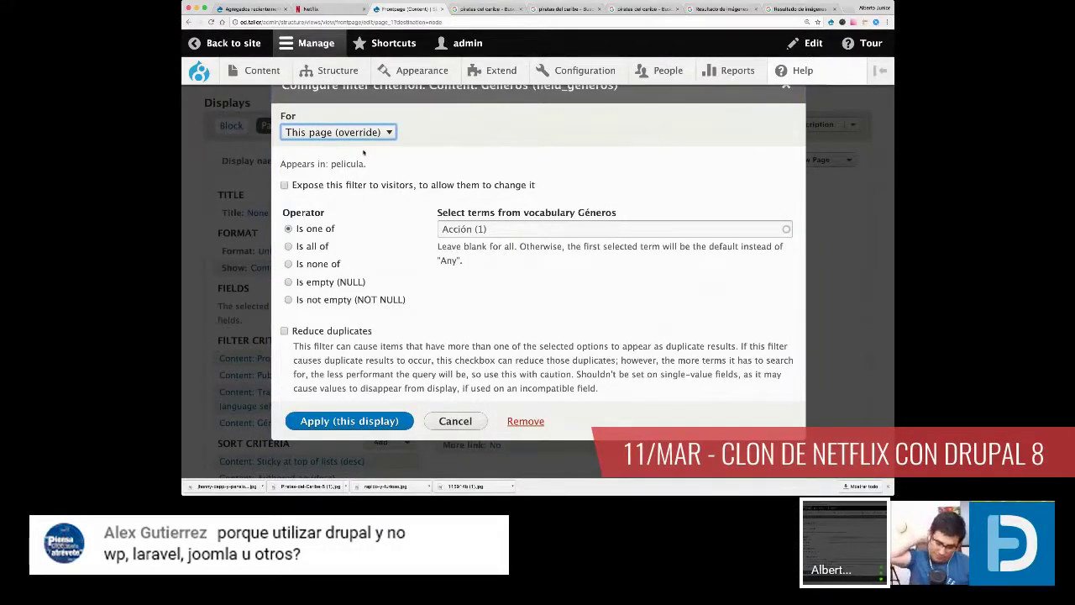
click(524, 424)
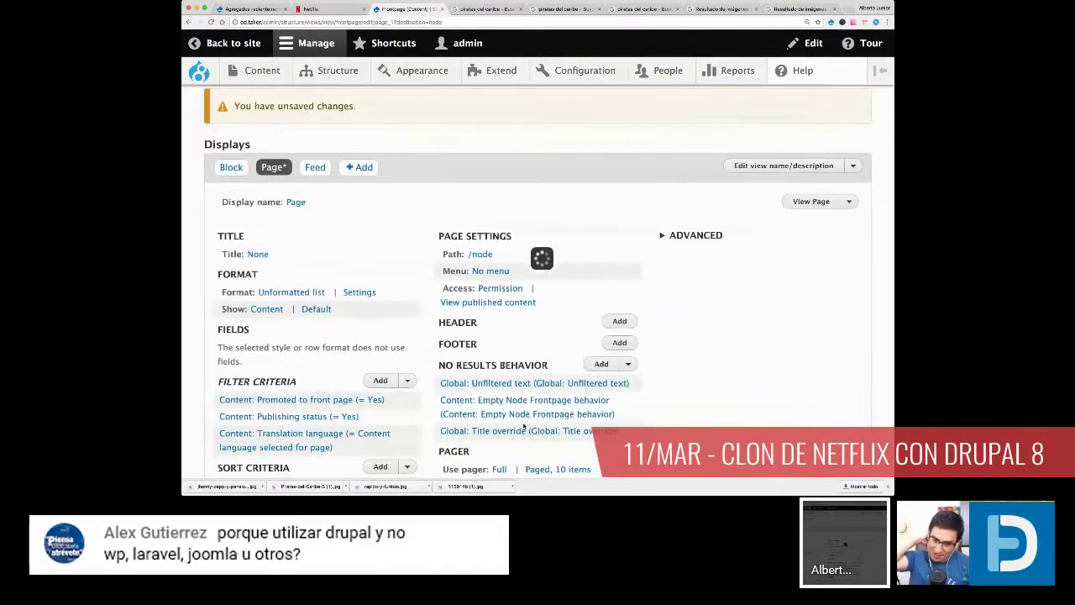
scroll(363, 360, down, 4)
scroll(252, 386, right, 1)
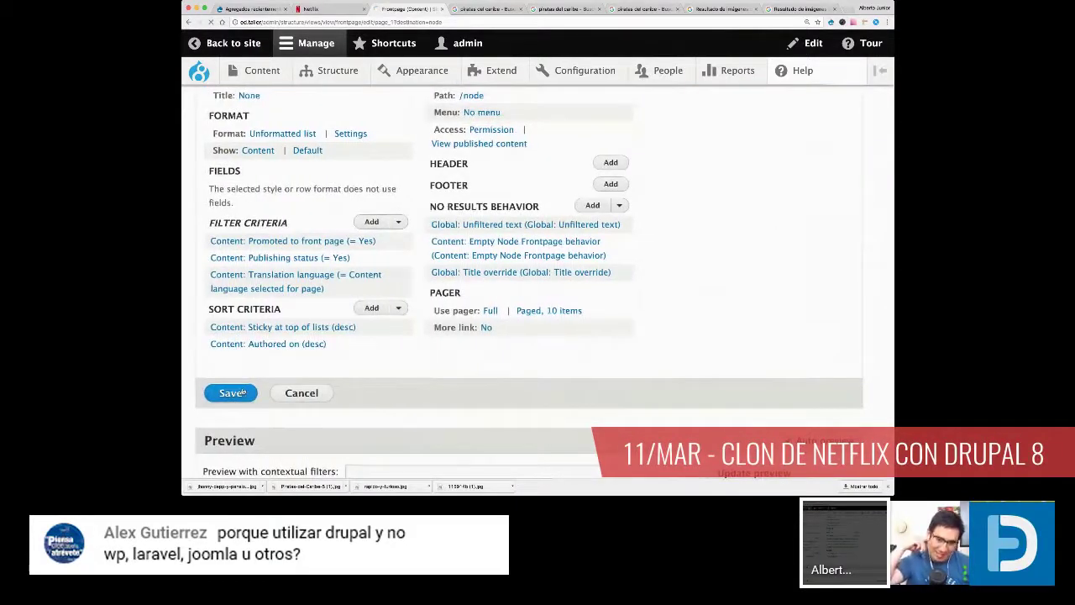
click(241, 392)
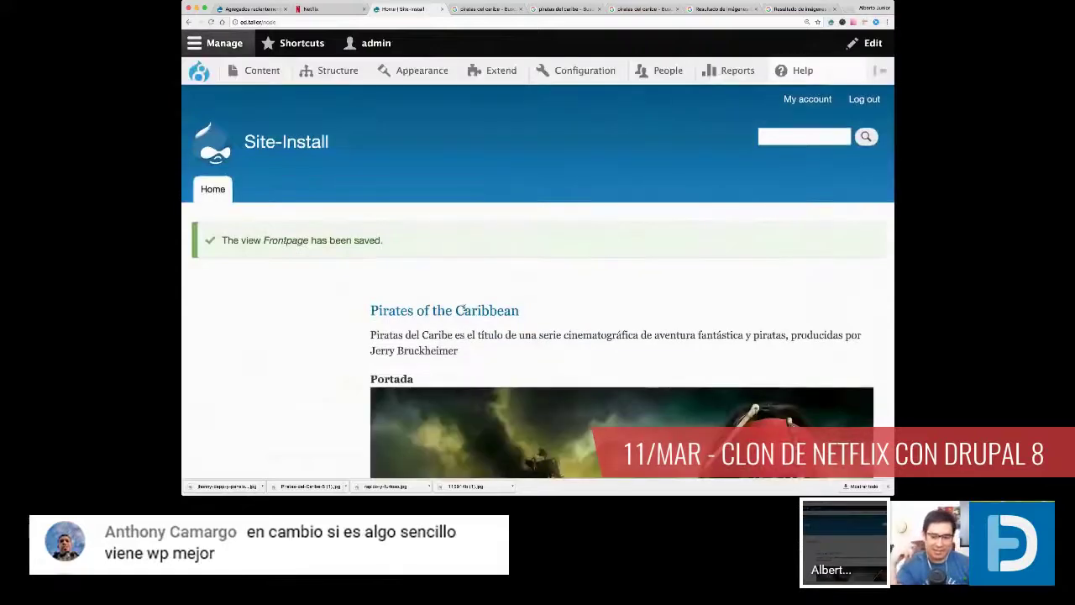
Step: Review the films listed on the front page, comparing their fields and genres down to the block below the main listing
scroll(461, 313, down, 1)
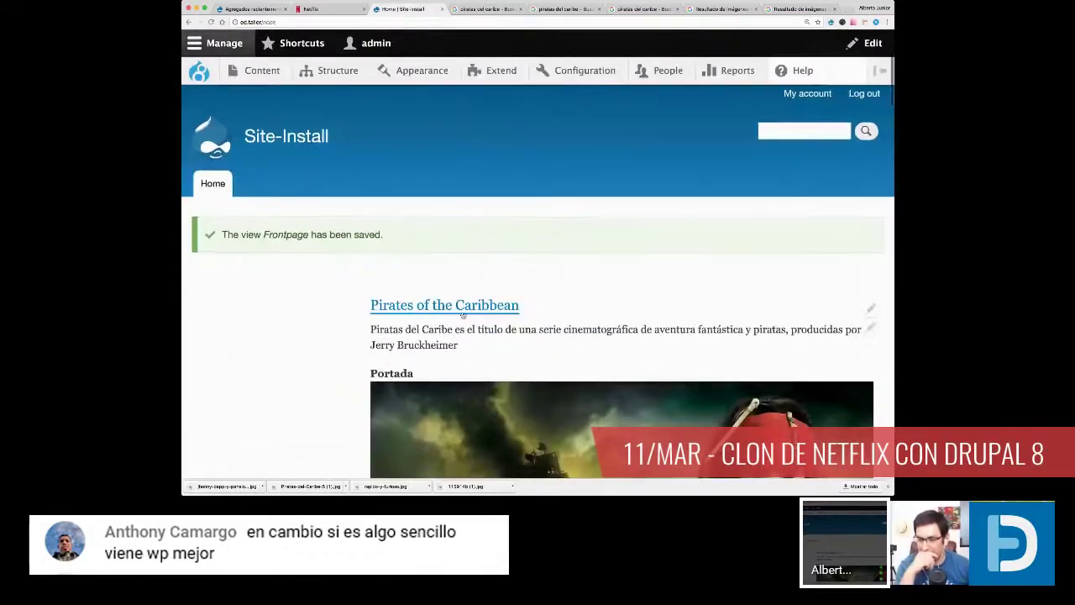
scroll(461, 313, down, 2)
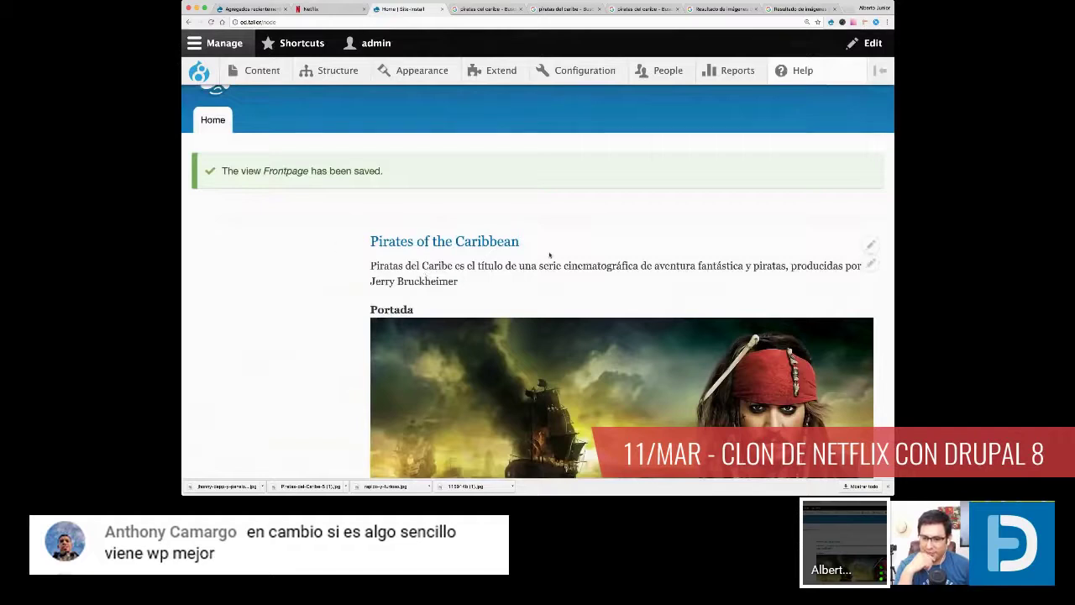
scroll(551, 269, down, 1)
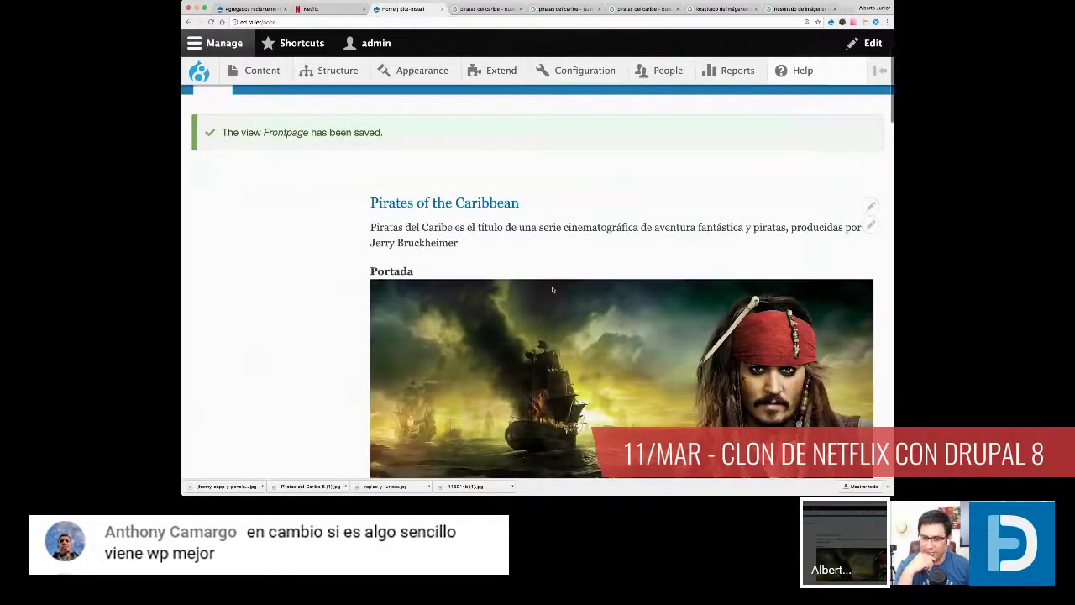
scroll(552, 290, down, 10)
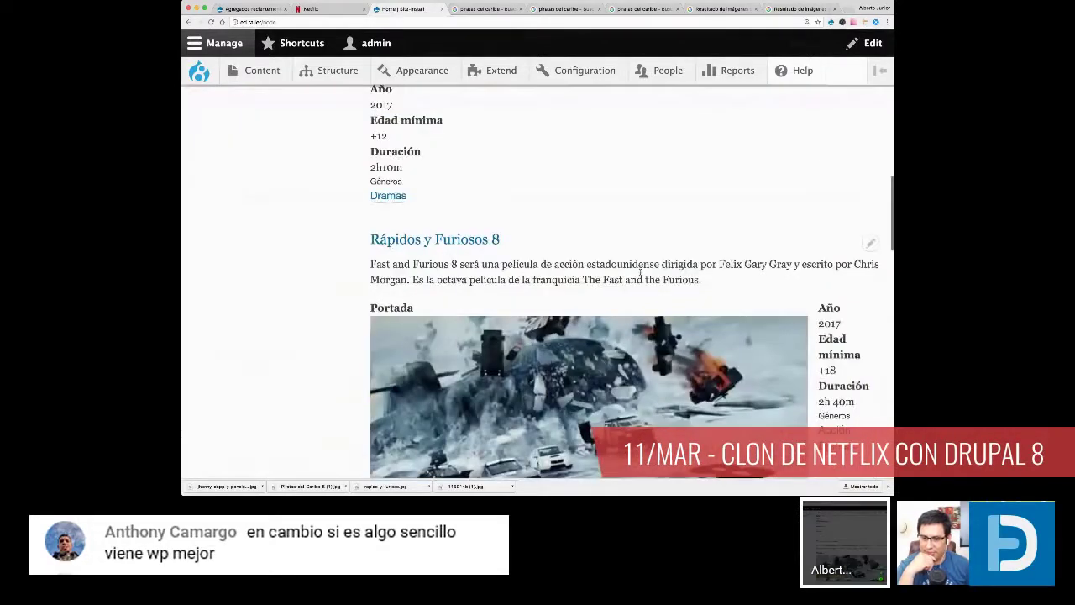
scroll(640, 273, up, 1)
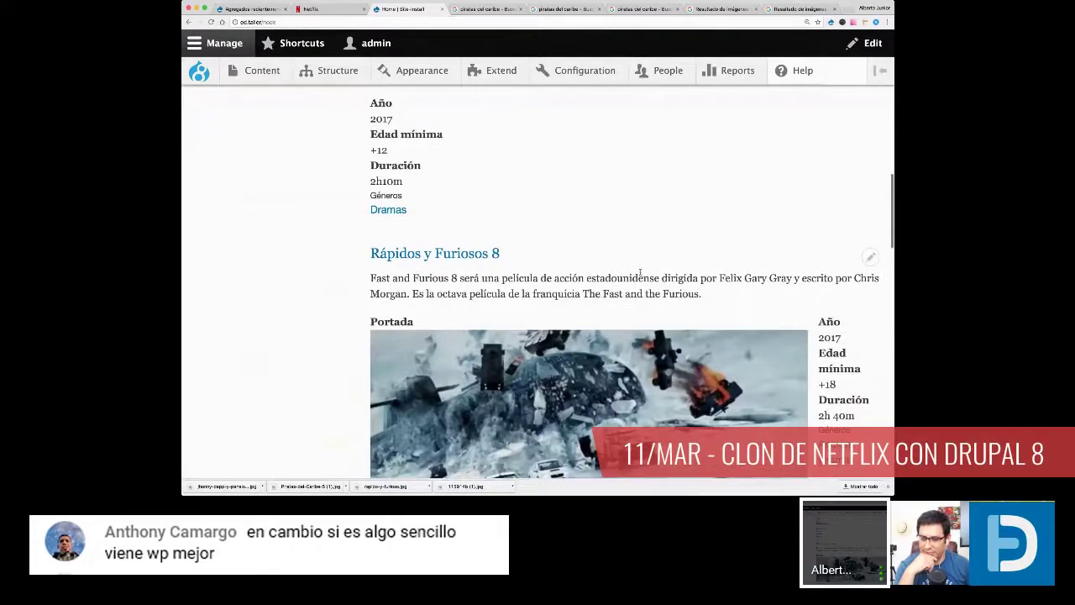
scroll(640, 273, down, 10)
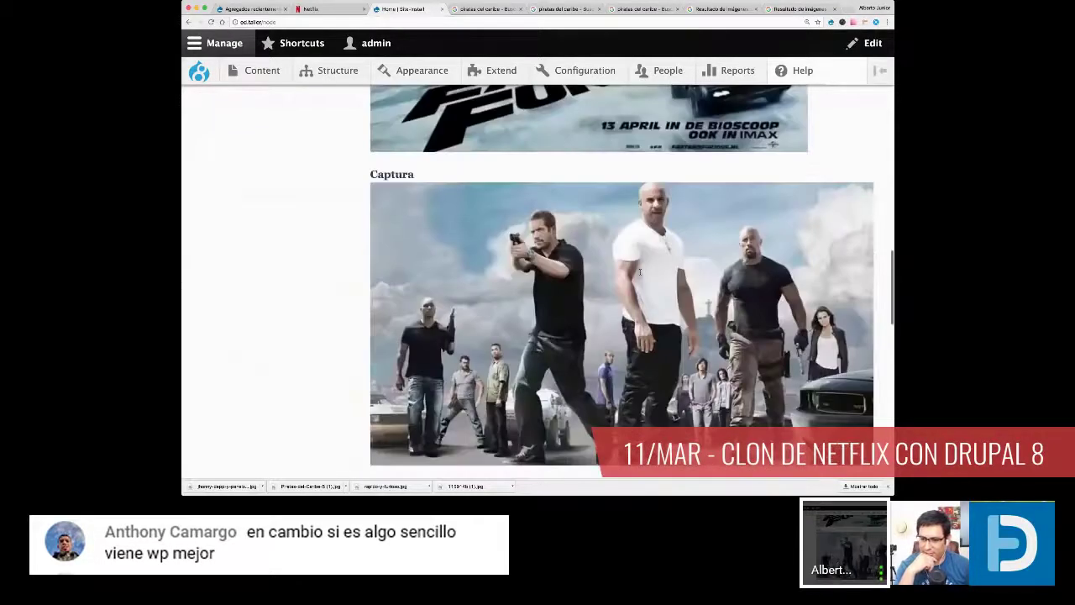
scroll(640, 272, up, 8)
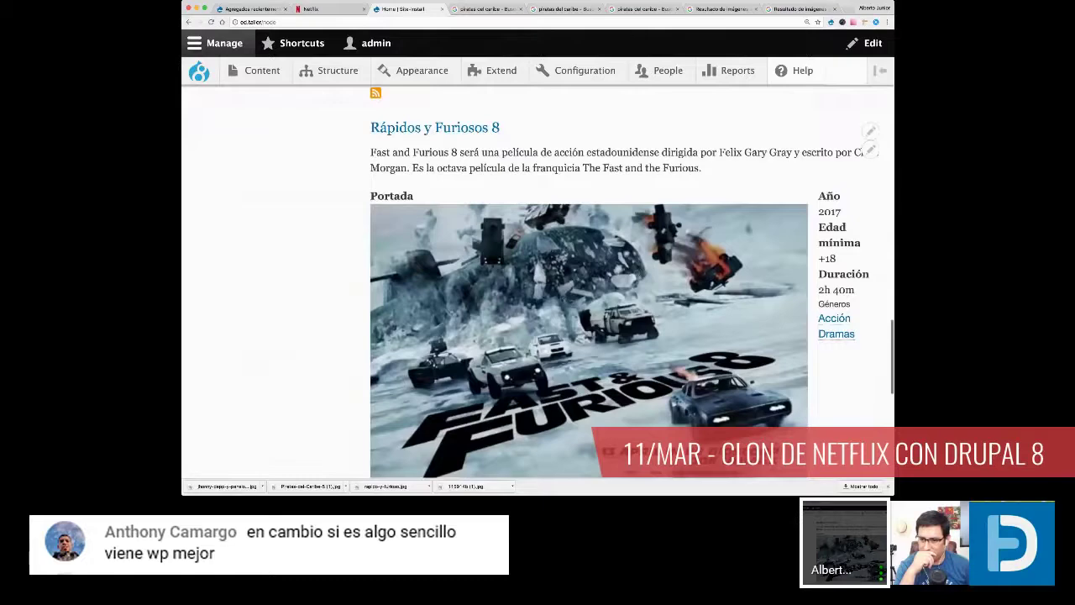
scroll(519, 196, down, 2)
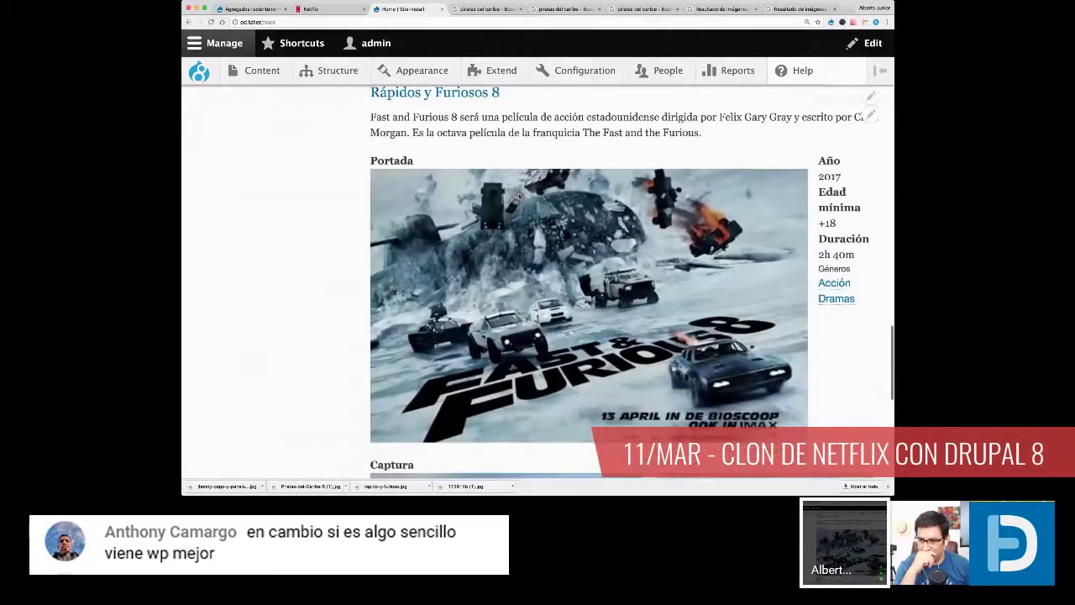
scroll(567, 281, down, 10)
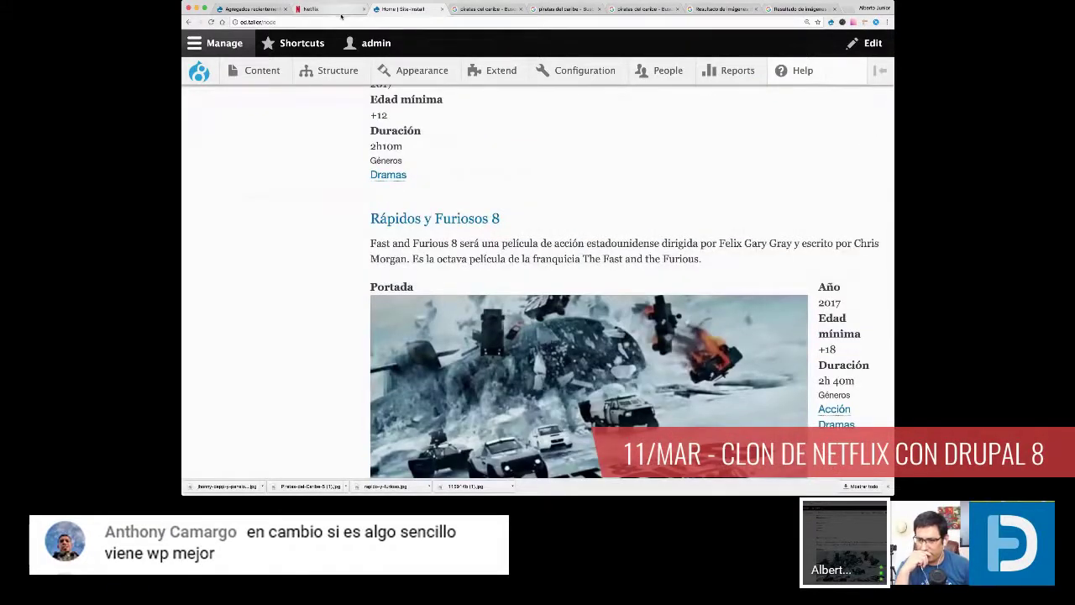
Step: Switch to the Netflix browse page and examine how its films are grouped into rows by genre and recommendation
click(336, 10)
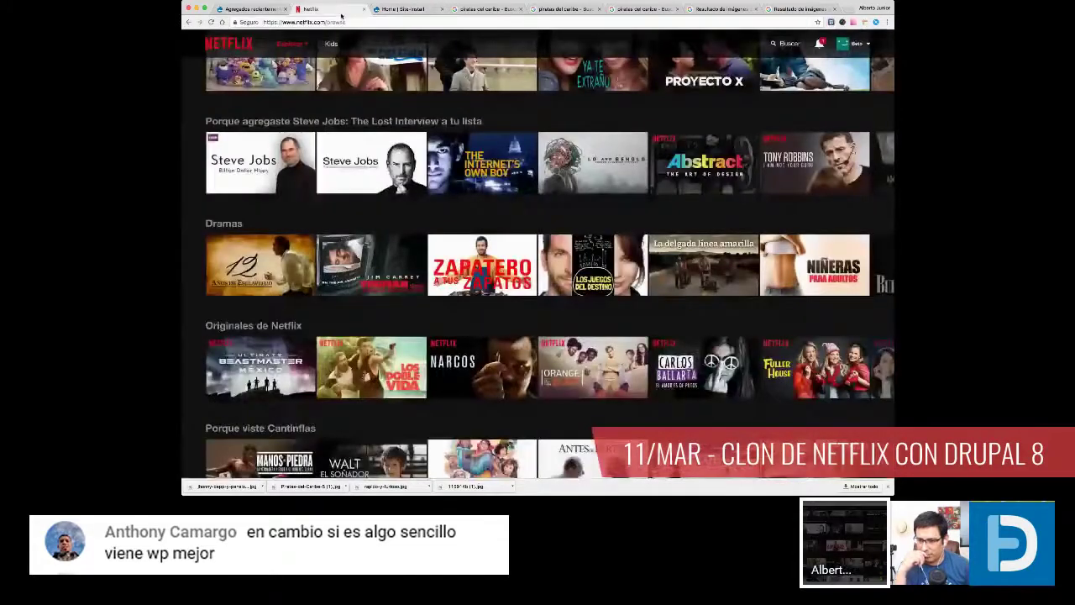
scroll(644, 280, up, 3)
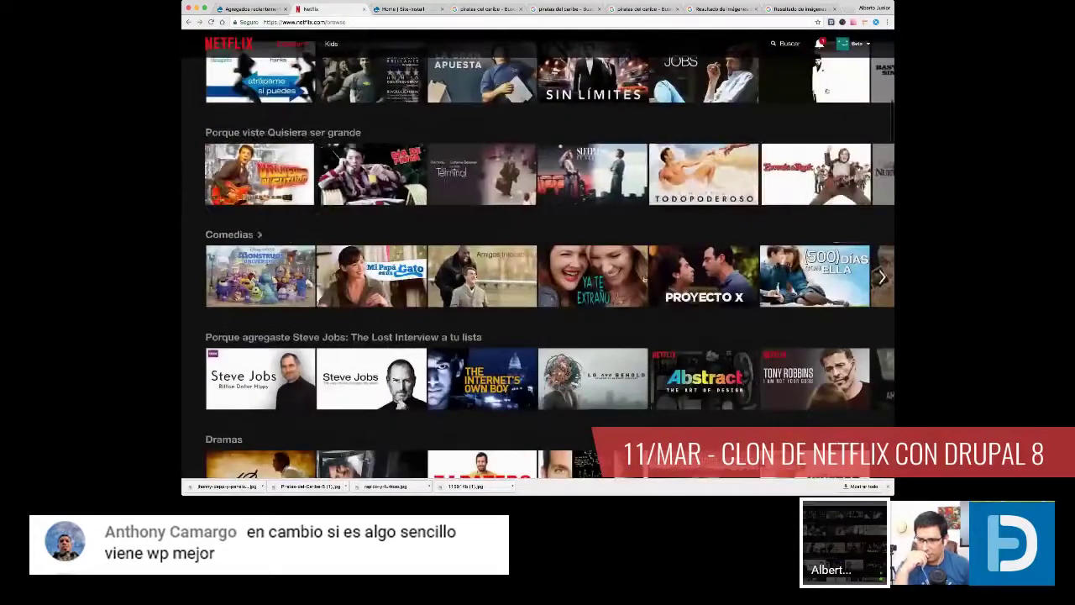
scroll(261, 137, down, 3)
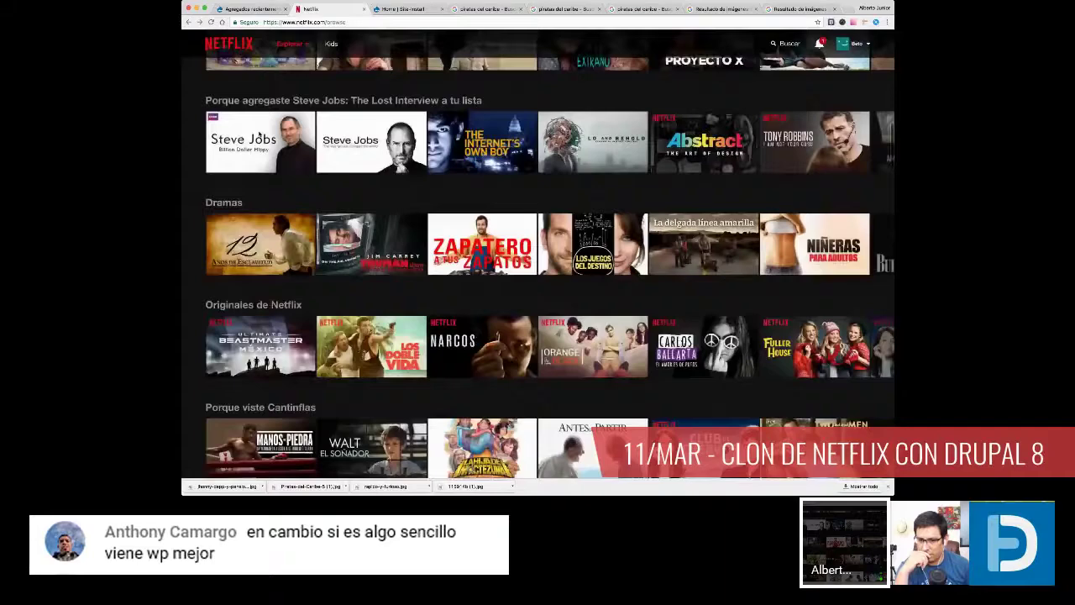
scroll(265, 317, down, 1)
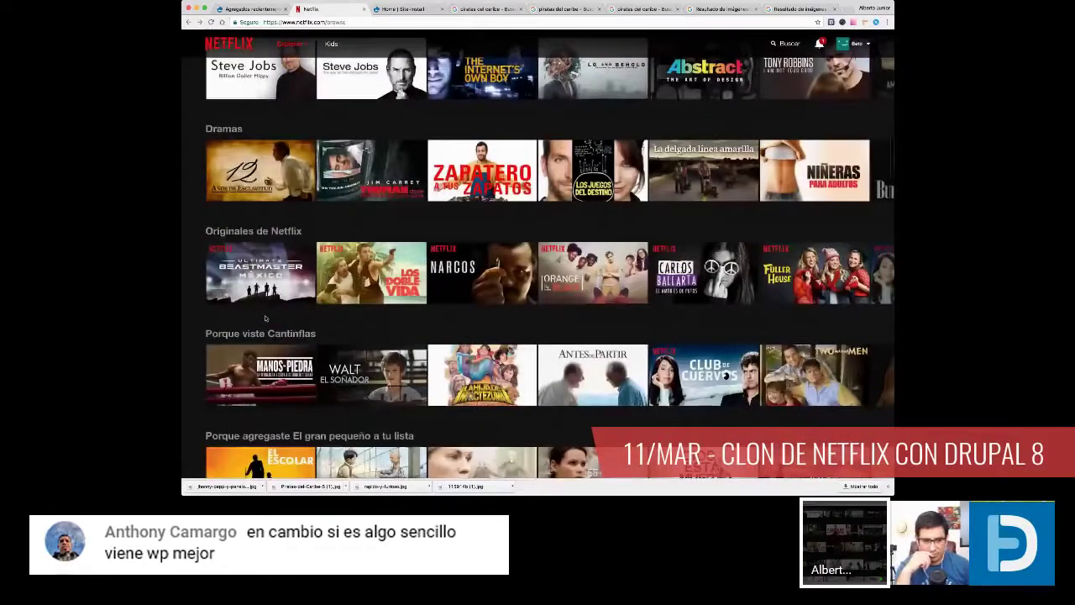
scroll(265, 318, down, 1)
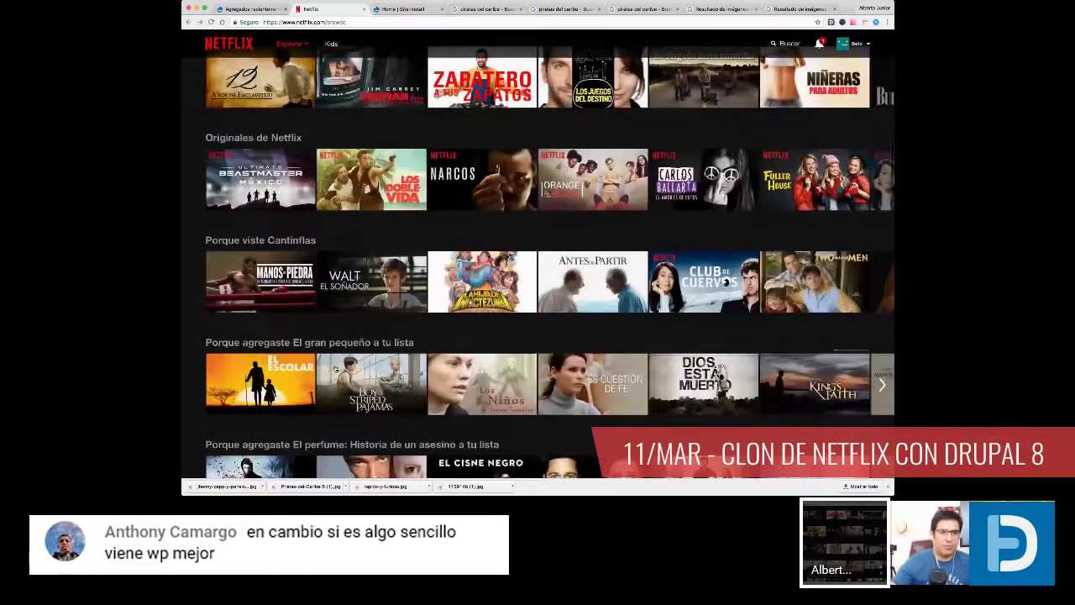
scroll(335, 369, down, 5)
scroll(575, 329, down, 5)
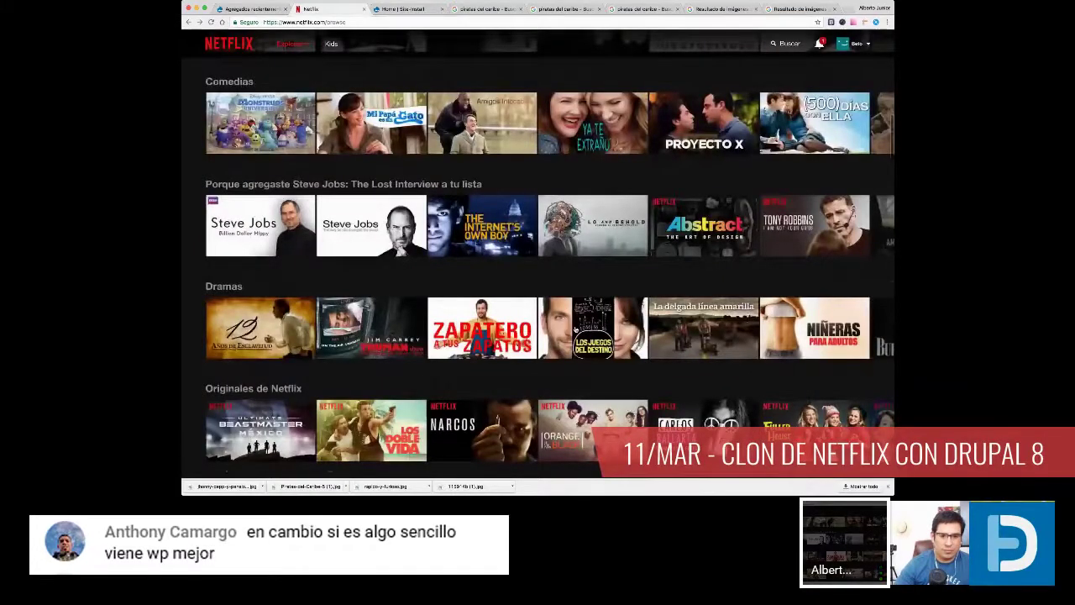
scroll(575, 330, up, 15)
Step: Switch to the Ed Taller 82 example site and examine the layout of its Agregados recientemente film listing
click(406, 9)
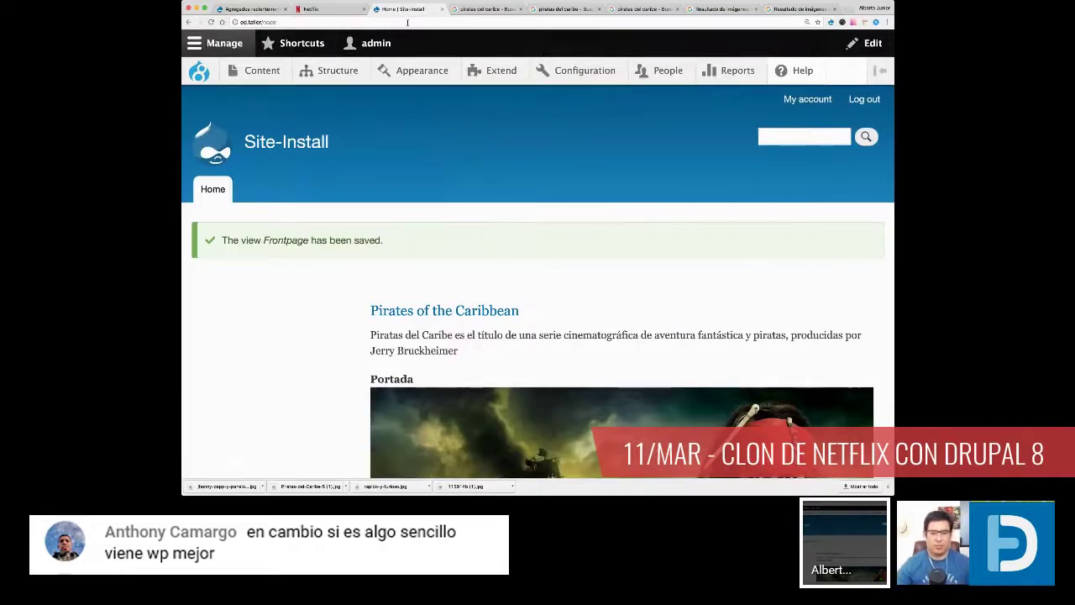
click(261, 11)
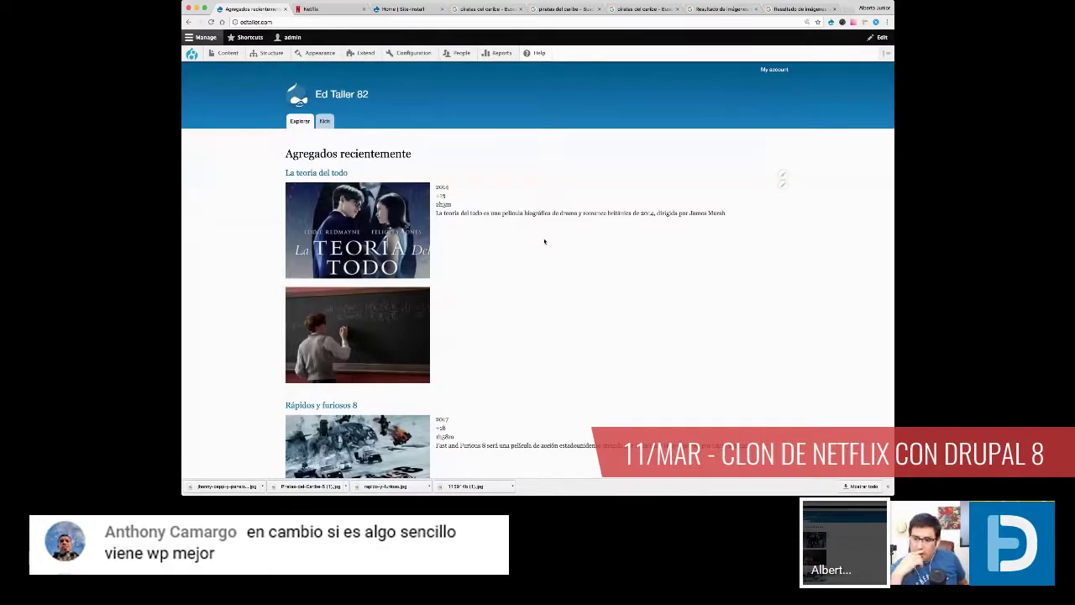
key(super+equal)
key(super+equal)
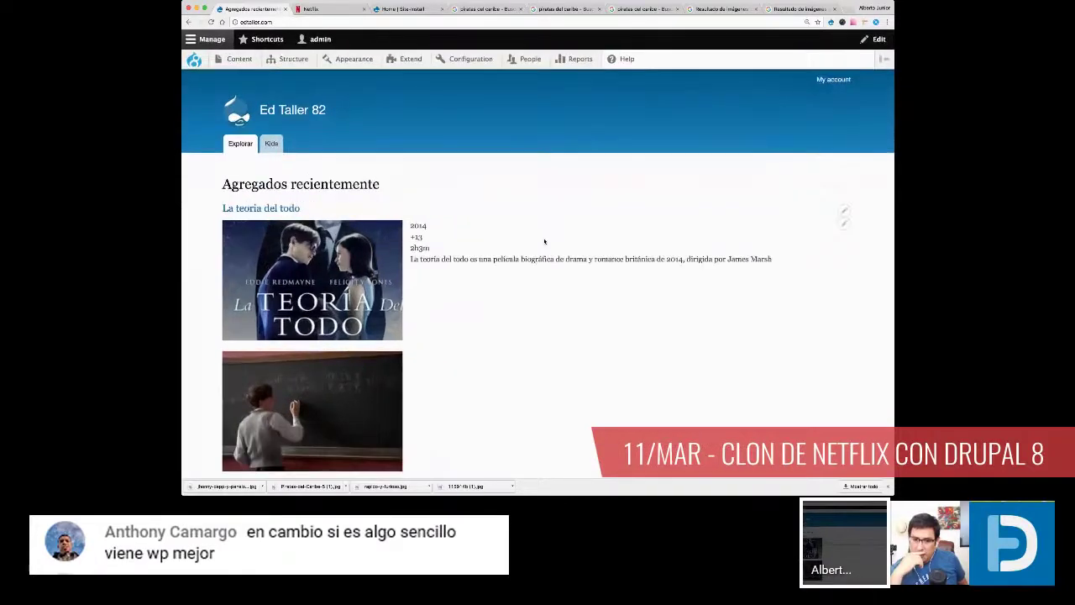
scroll(490, 215, down, 2)
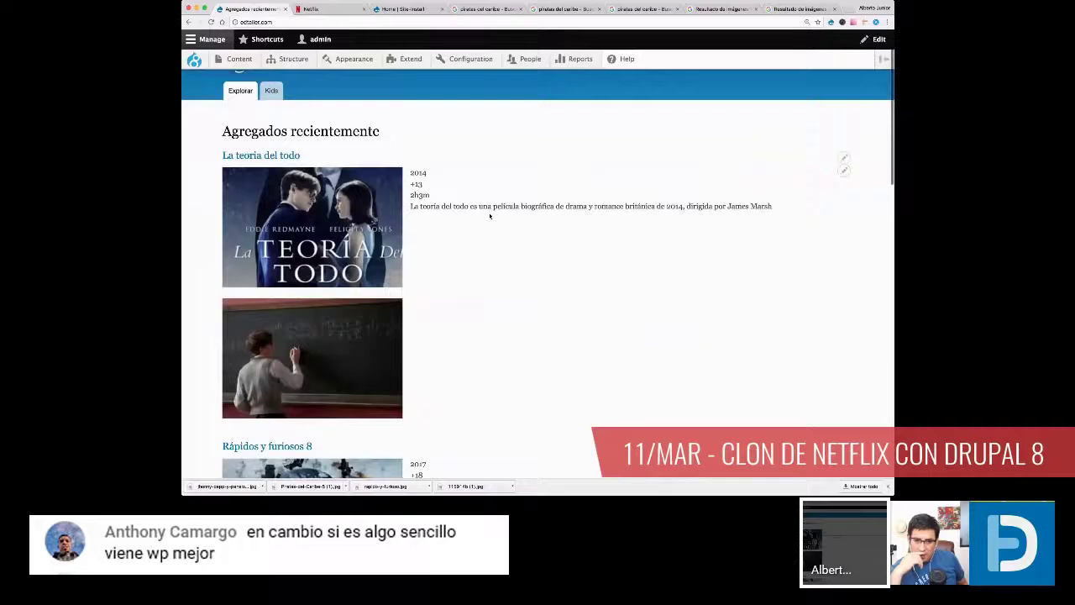
scroll(490, 215, down, 15)
scroll(487, 226, down, 15)
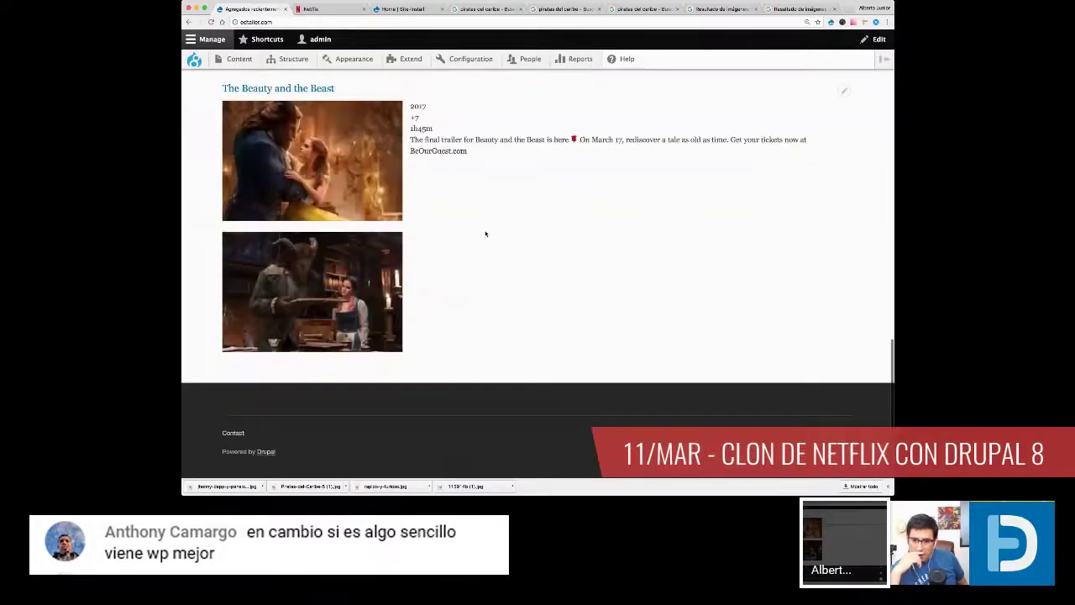
scroll(486, 234, up, 20)
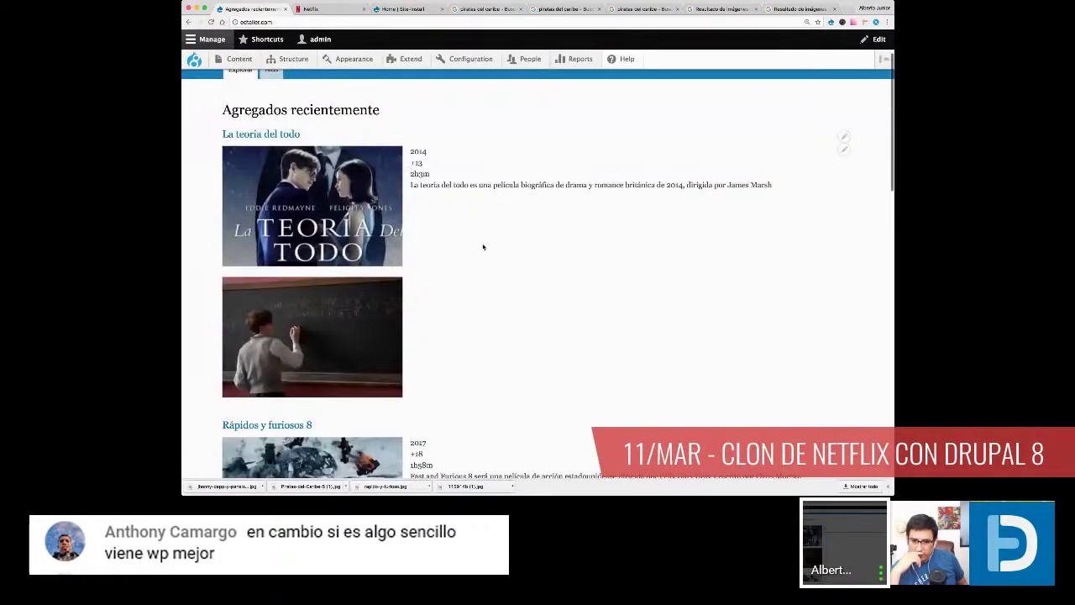
scroll(503, 246, up, 2)
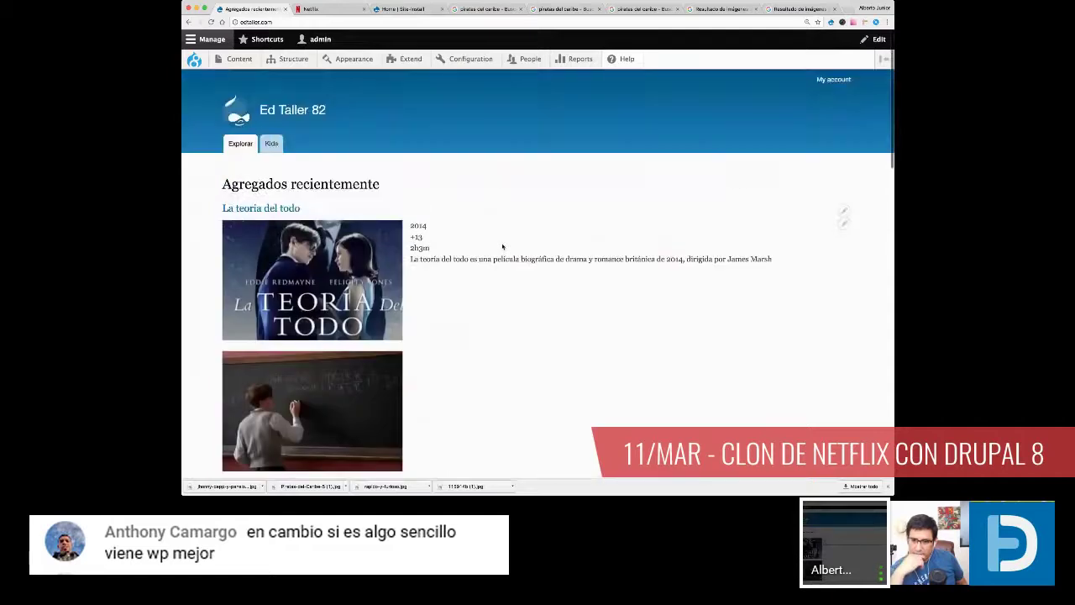